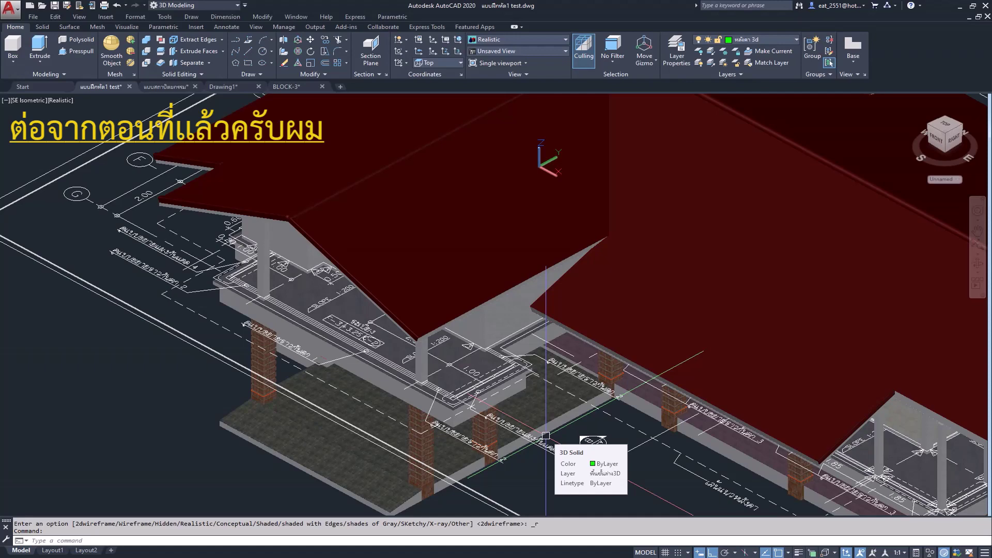
Zoom and pan off the house until the loose flat wood-panel railing pieces show
scroll(335, 362, up, 1)
scroll(320, 347, up, 1)
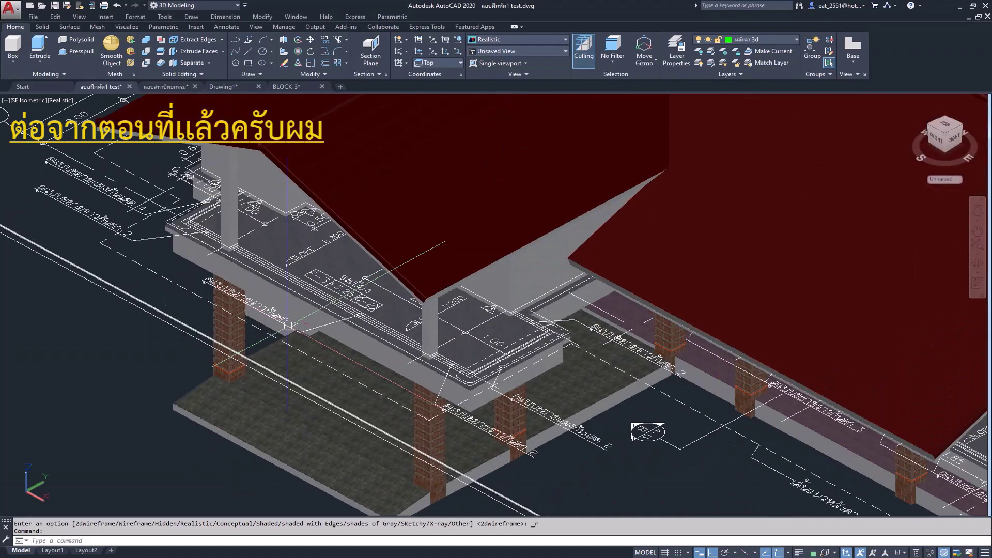
scroll(286, 319, up, 1)
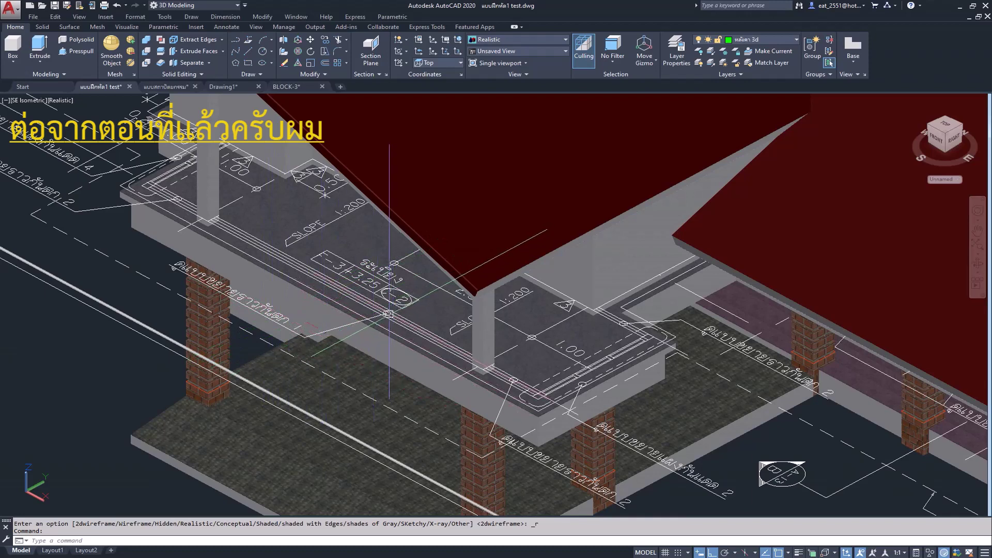
scroll(388, 314, down, 1)
scroll(388, 313, down, 2)
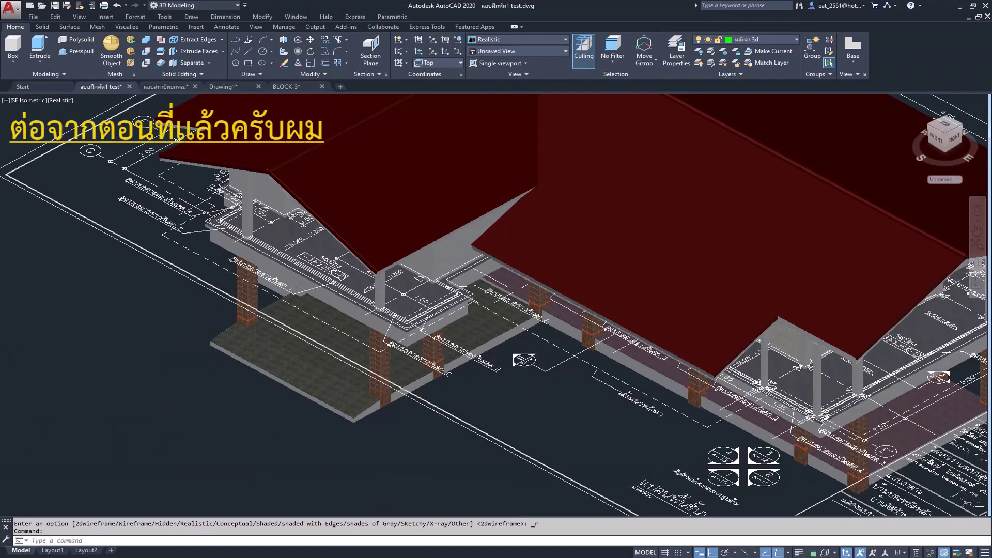
scroll(537, 402, down, 2)
scroll(537, 402, down, 2)
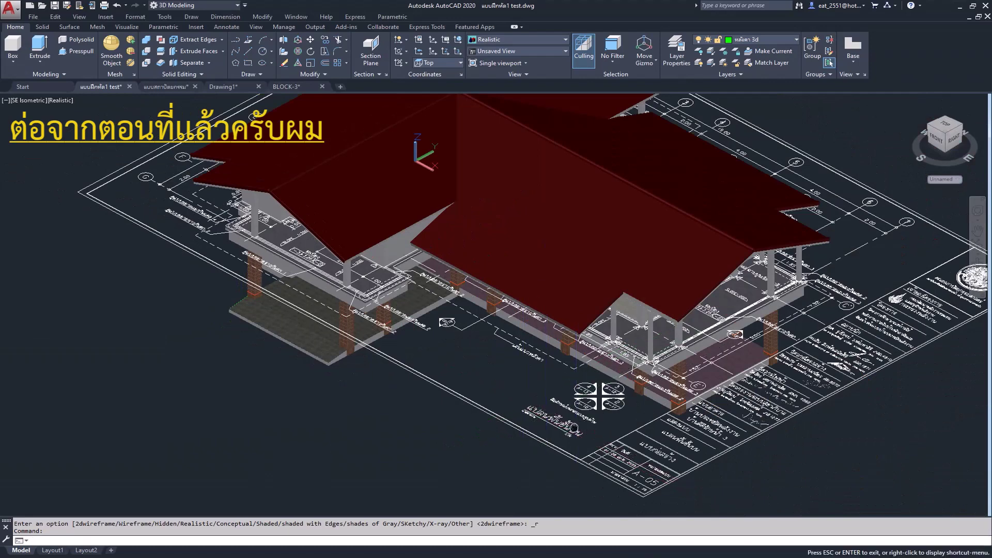
middle_drag(537, 402, 464, 273)
drag(465, 273, 403, 219)
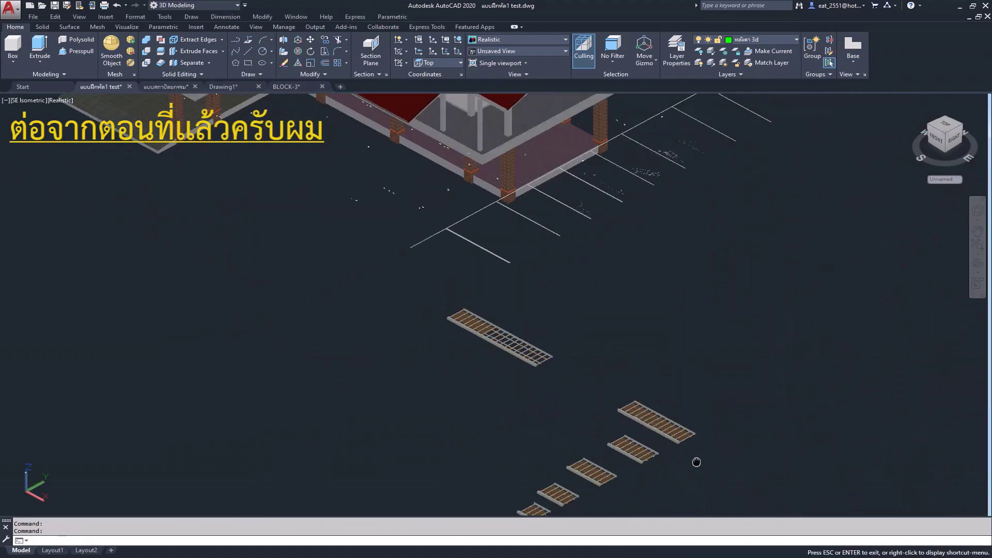
3D-rotate the flat railing section about its base point until it stands upright
key(Escape)
scroll(499, 323, up, 1)
scroll(499, 323, up, 2)
scroll(499, 323, up, 2)
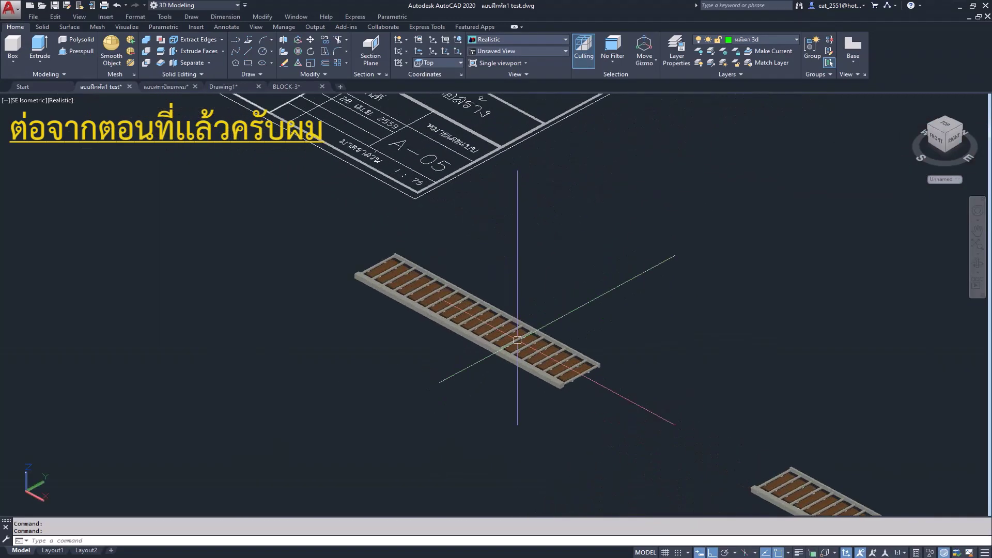
scroll(499, 323, up, 2)
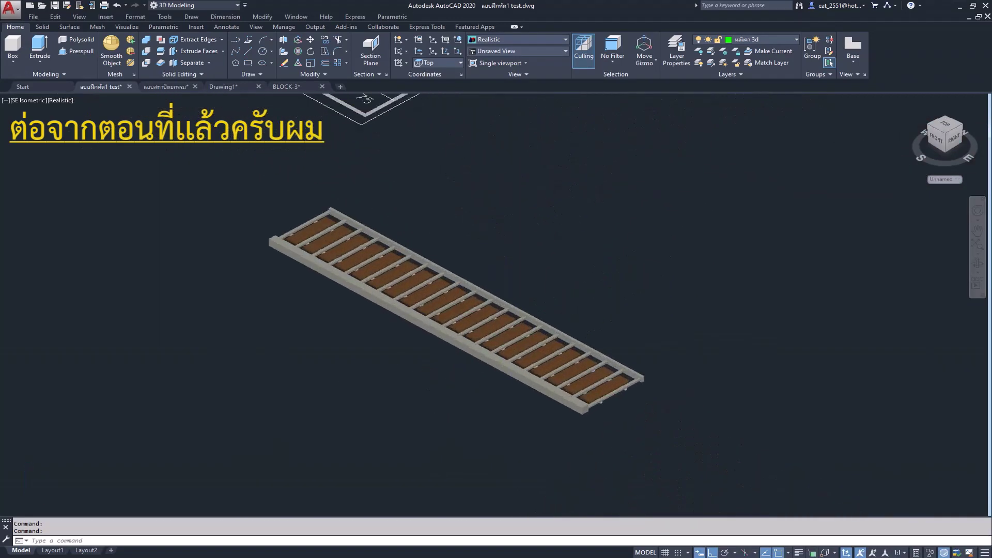
click(459, 292)
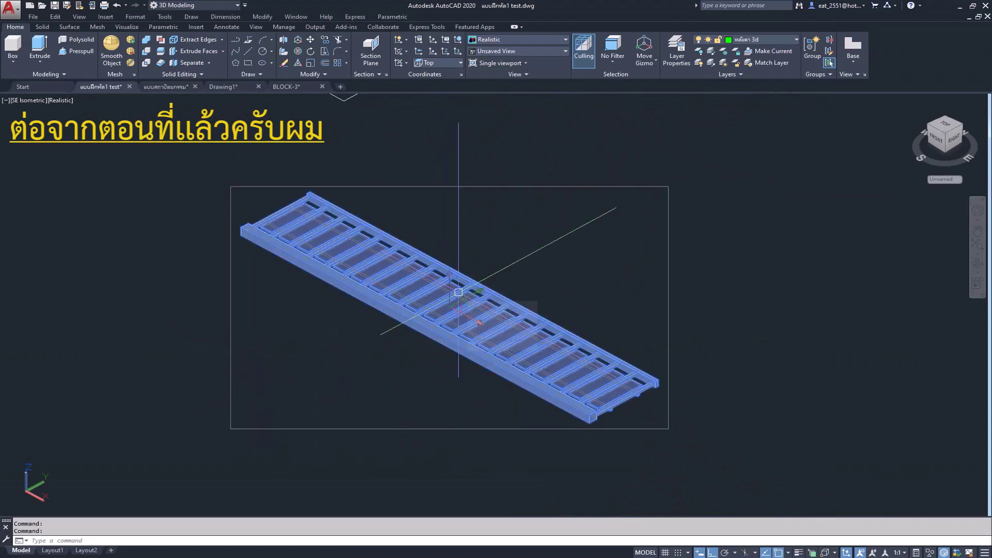
click(298, 51)
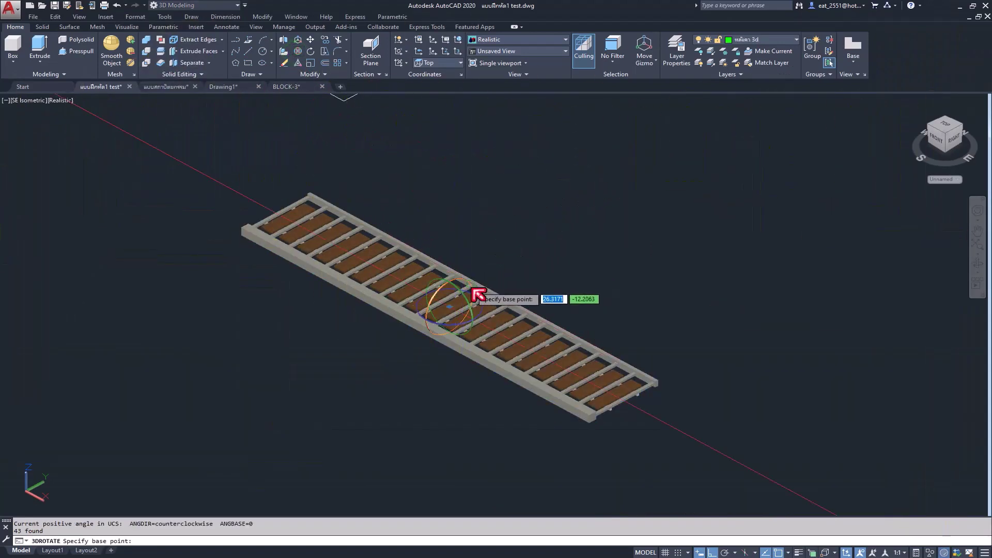
click(472, 289)
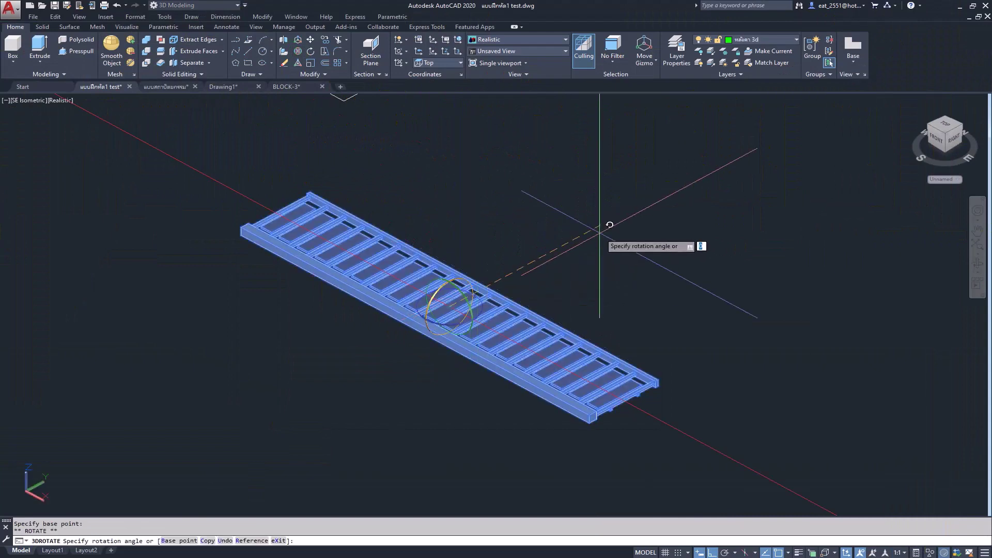
click(446, 165)
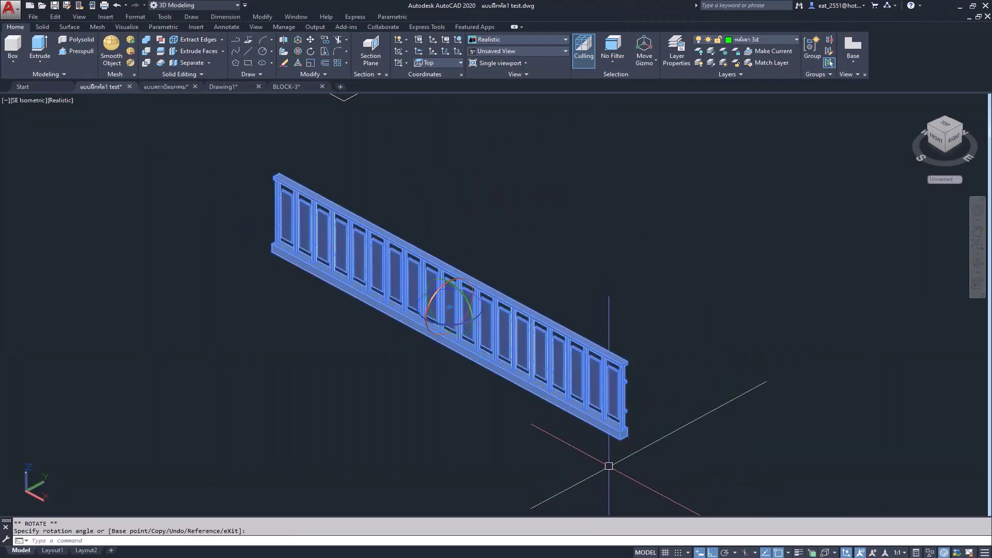
key(Escape)
scroll(608, 463, up, 2)
scroll(615, 446, up, 2)
Window-select the upright railing and copy it using its bottom corner as base point
scroll(617, 439, up, 2)
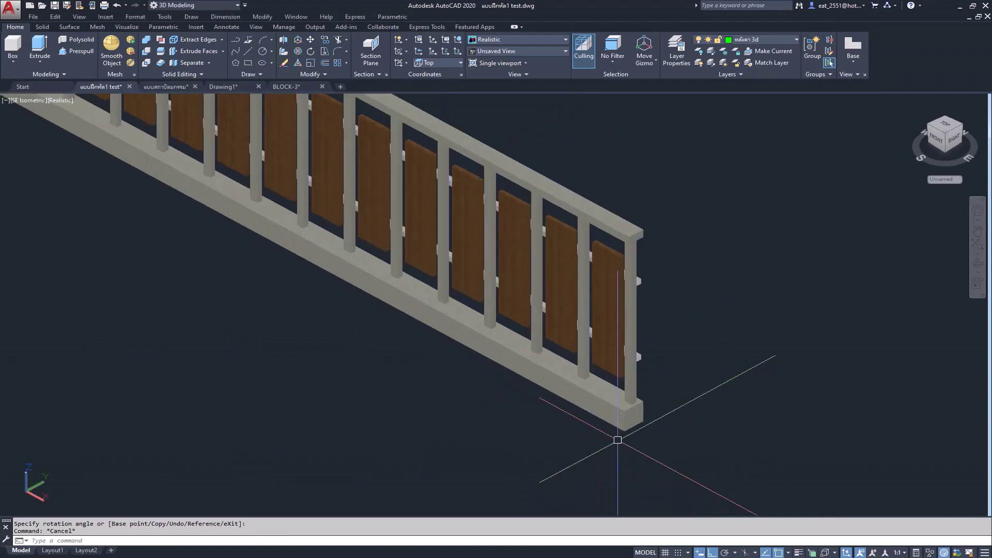
click(666, 448)
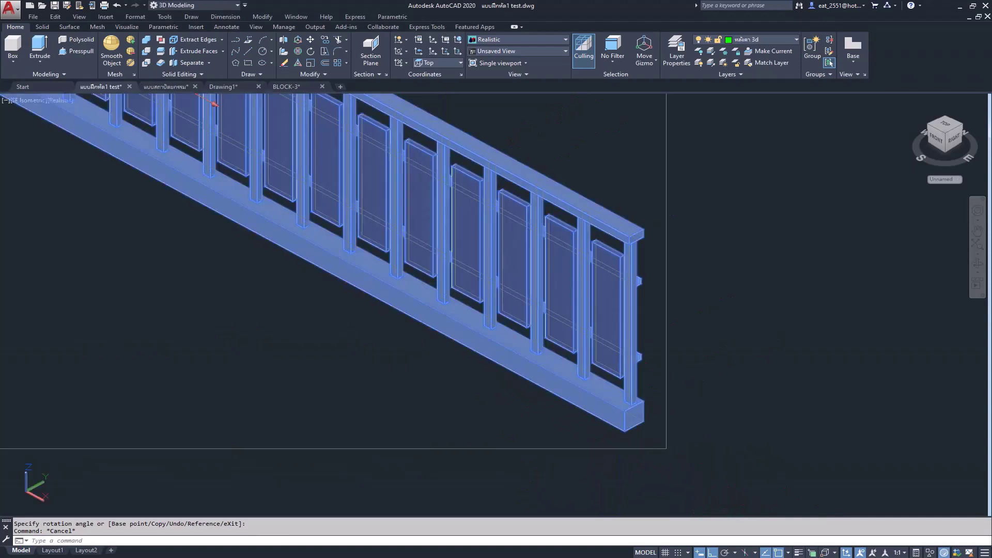
click(326, 42)
scroll(646, 449, up, 2)
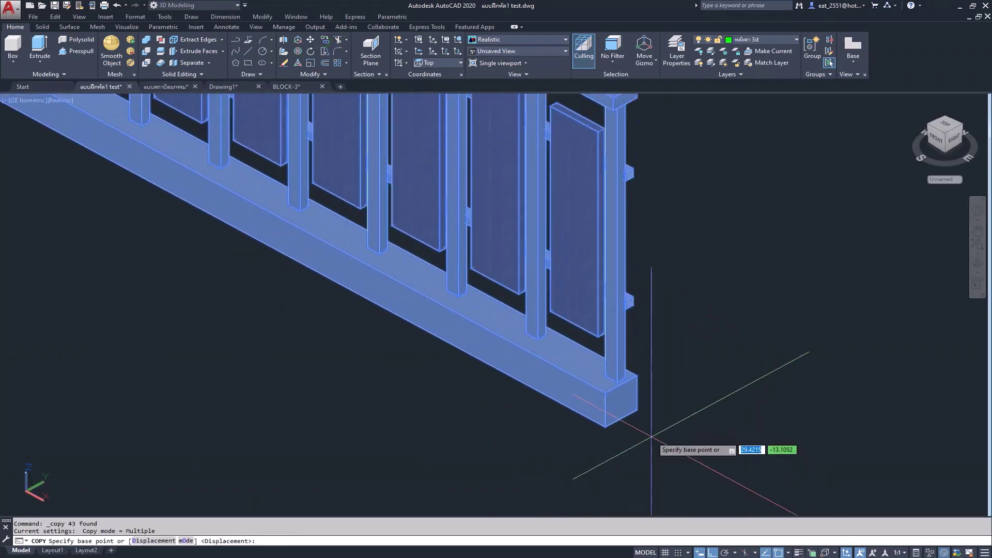
scroll(646, 439, up, 2)
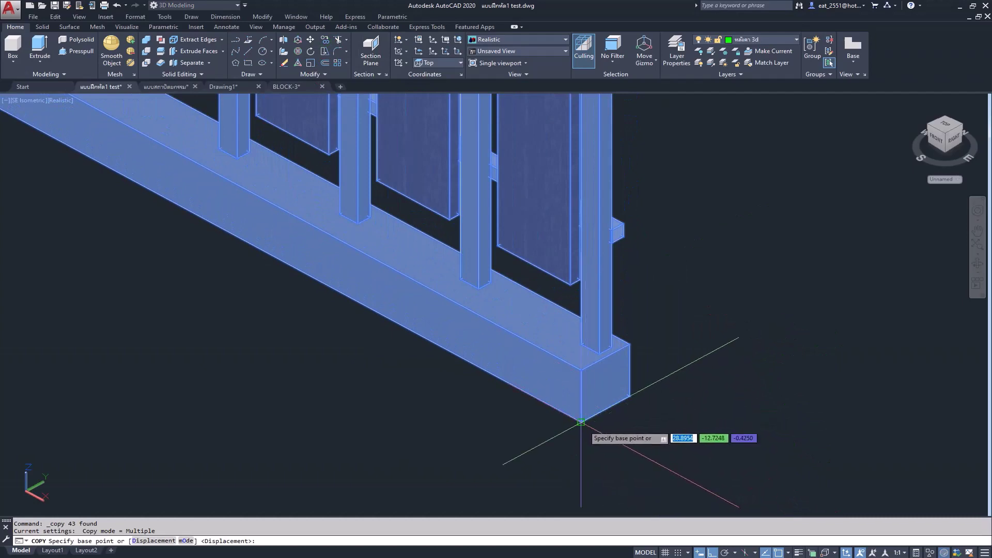
click(581, 423)
Place the railing copy on the porch slab edge against the column
scroll(581, 455, down, 2)
scroll(581, 454, down, 2)
scroll(548, 362, down, 1)
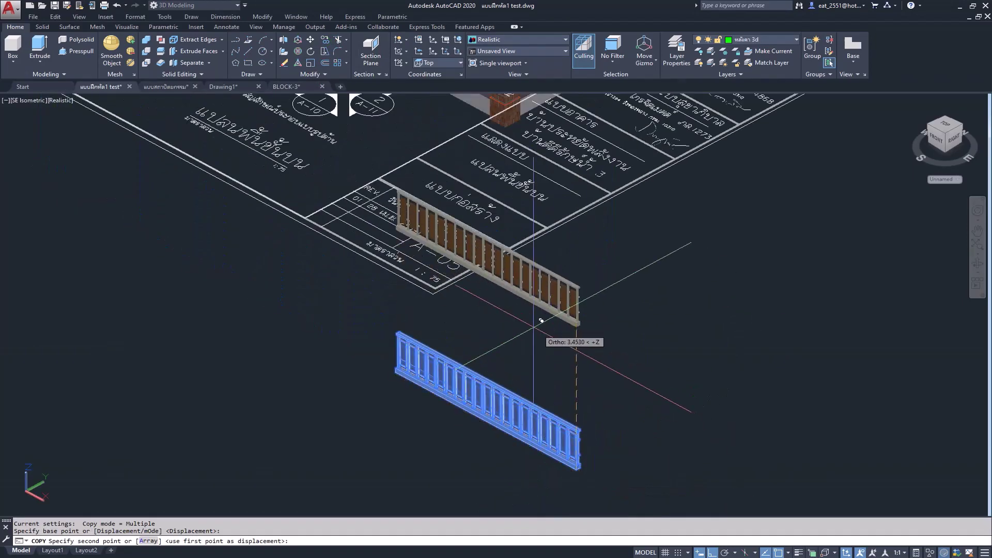
scroll(541, 320, down, 3)
scroll(299, 277, up, 3)
middle_drag(155, 170, 214, 272)
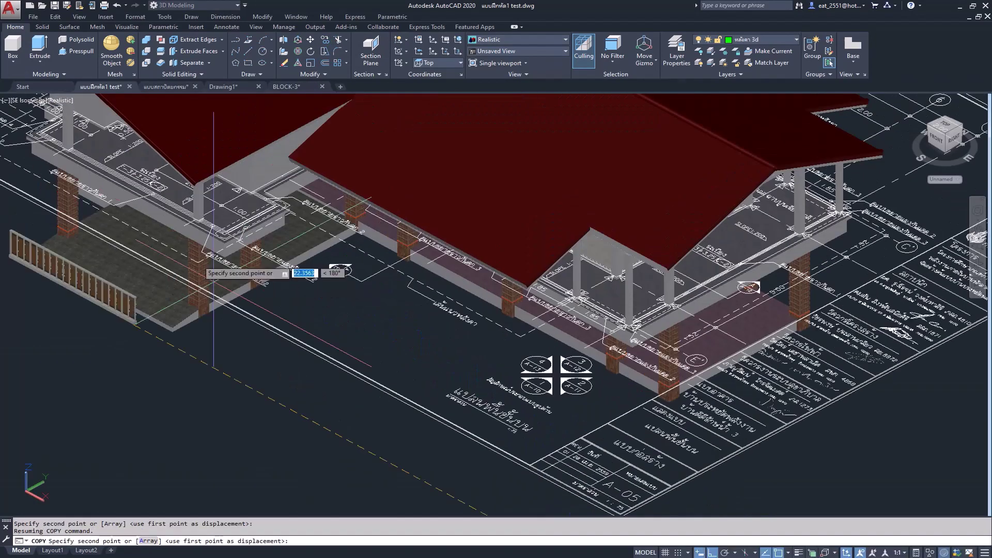
scroll(204, 263, up, 1)
scroll(192, 251, up, 1)
scroll(178, 238, up, 1)
scroll(165, 225, up, 1)
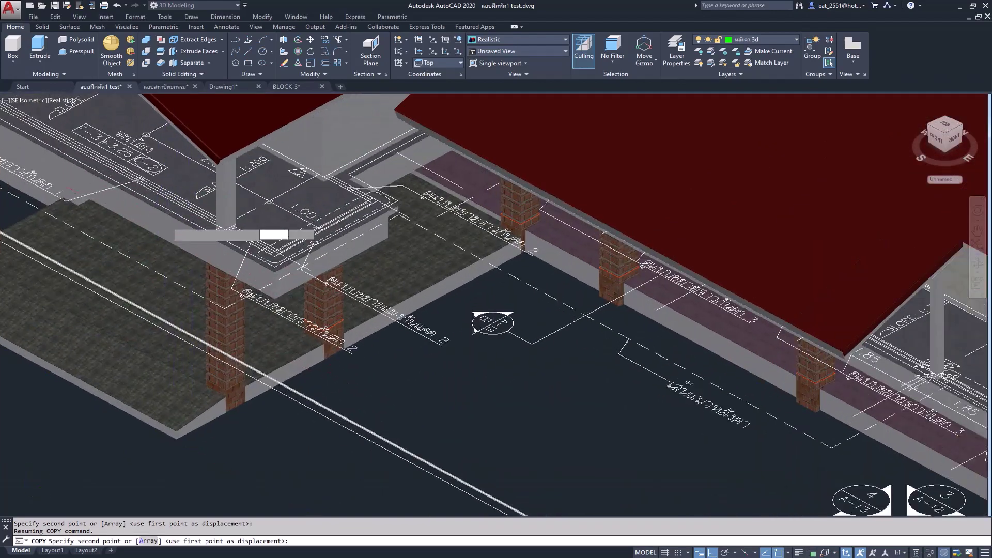
scroll(289, 243, up, 2)
scroll(300, 238, up, 1)
scroll(310, 258, up, 2)
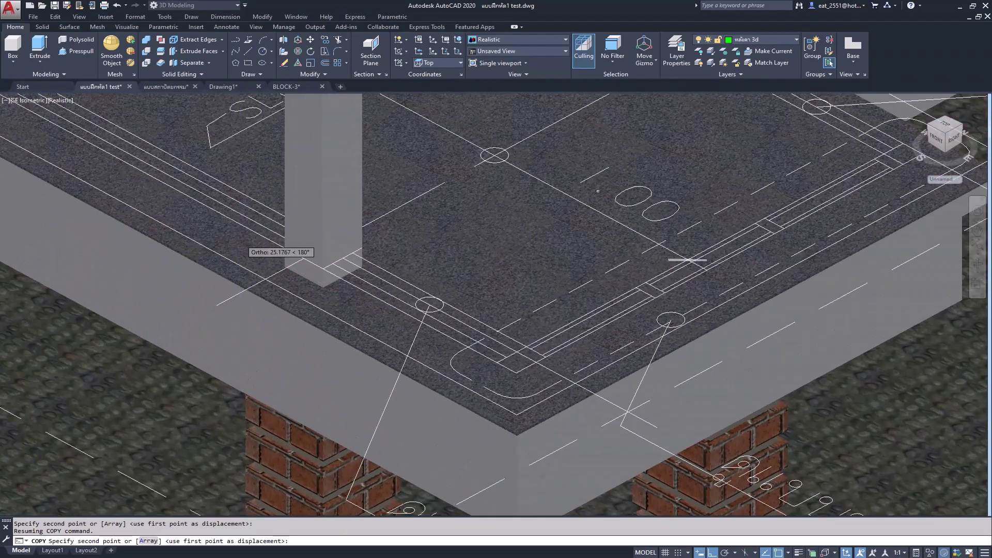
scroll(315, 258, up, 2)
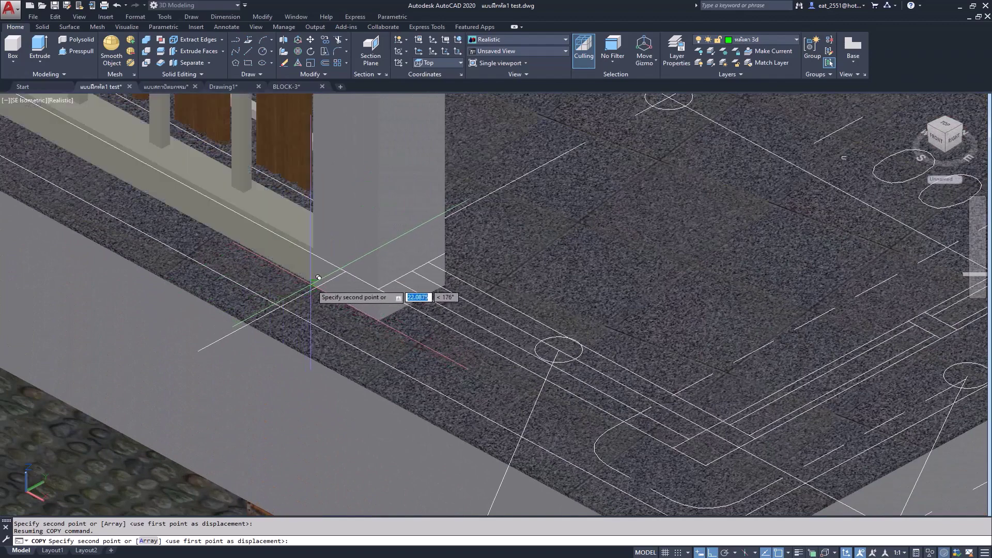
click(320, 247)
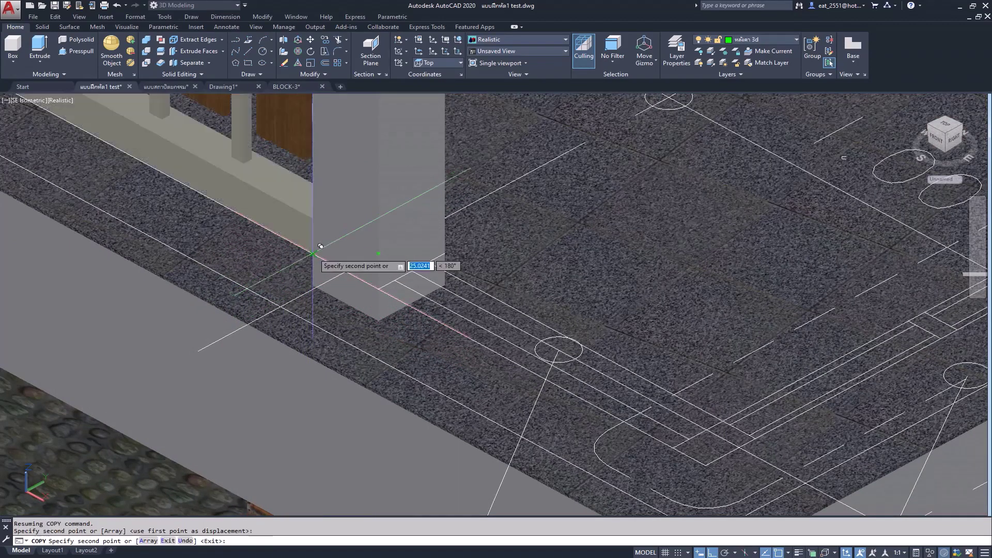
key(Escape)
click(287, 204)
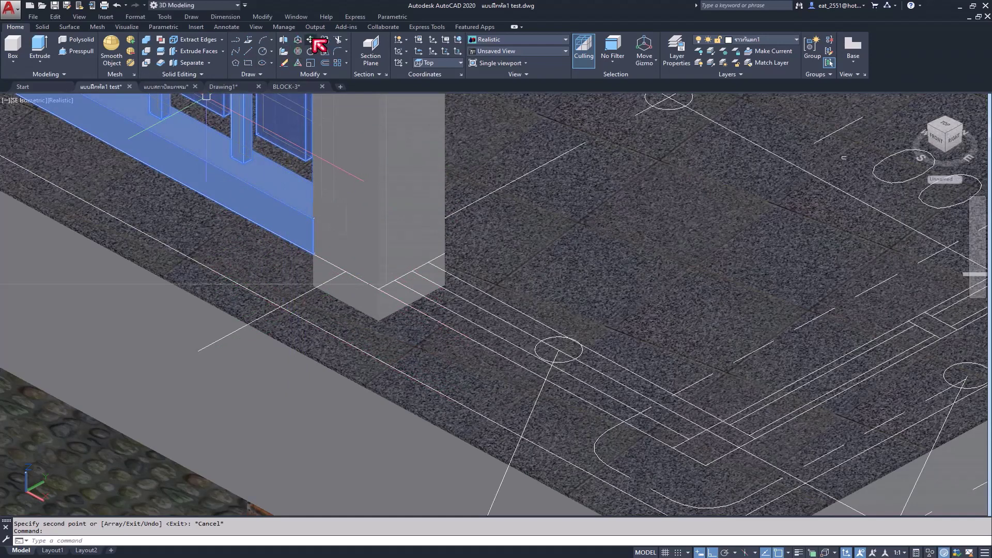
click(312, 40)
click(487, 204)
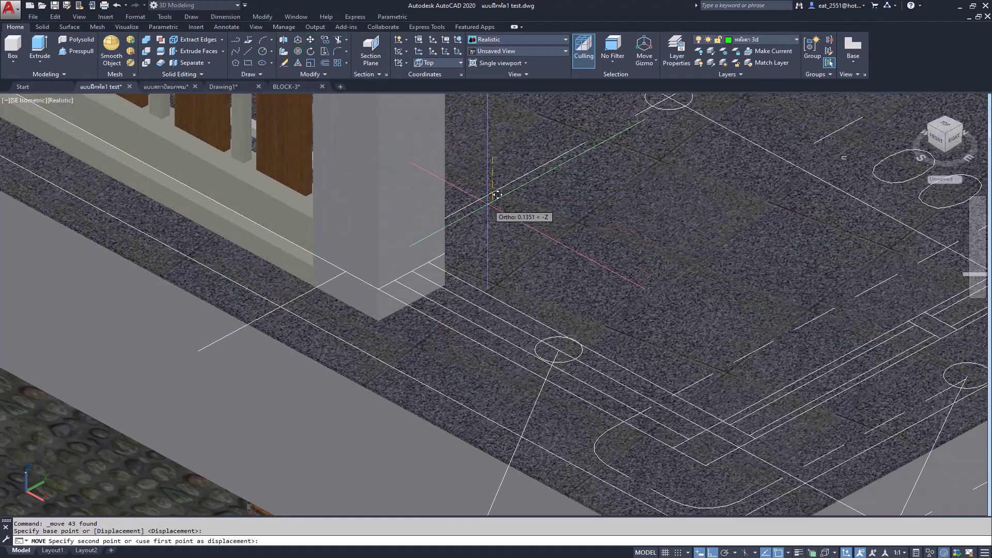
key(Return)
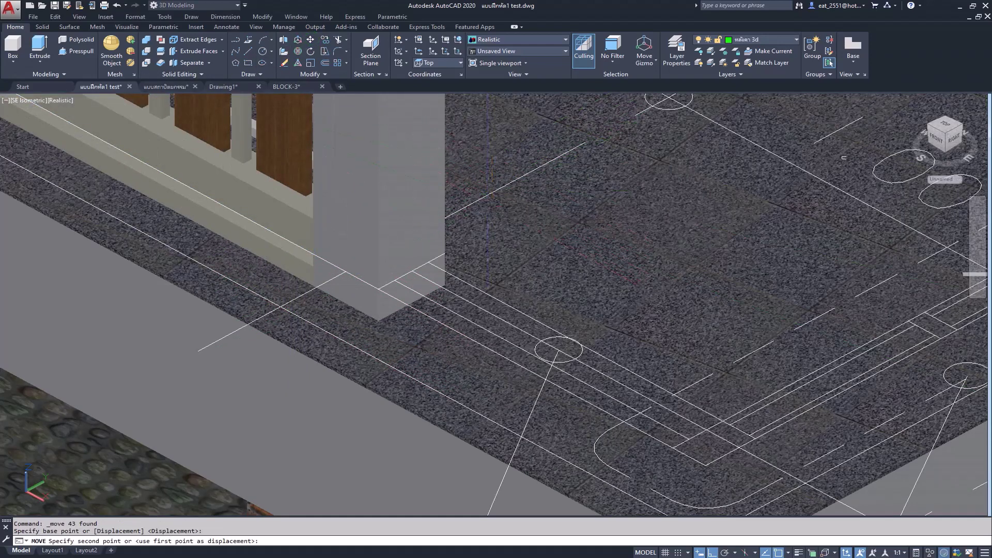
scroll(569, 341, down, 2)
scroll(568, 341, down, 2)
scroll(777, 308, down, 2)
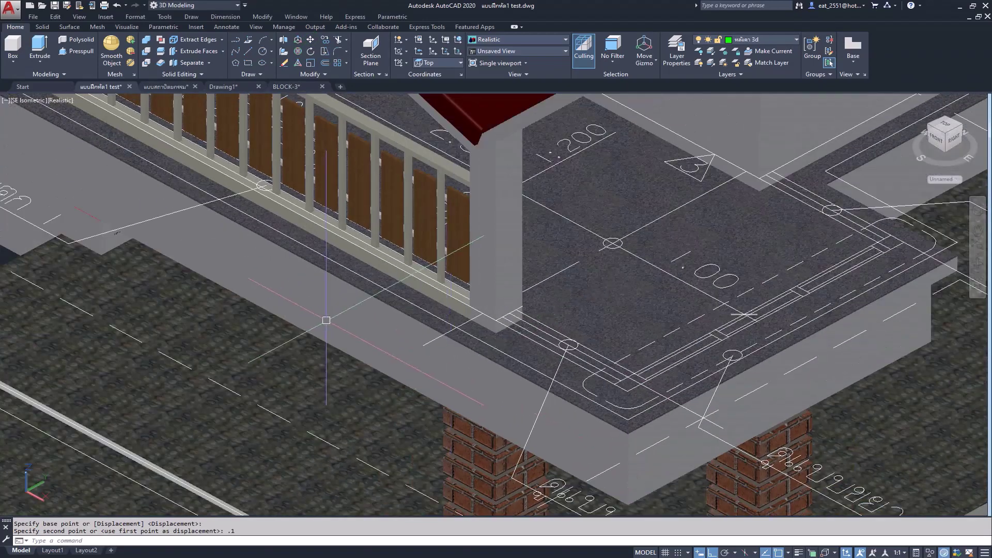
scroll(672, 362, up, 2)
middle_drag(521, 446, 527, 438)
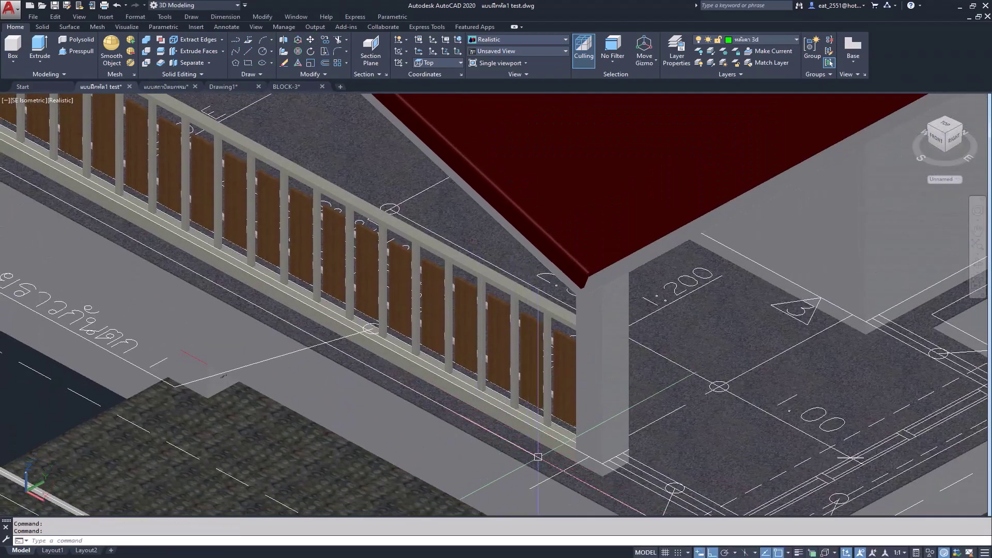
scroll(541, 458, up, 2)
scroll(541, 457, up, 2)
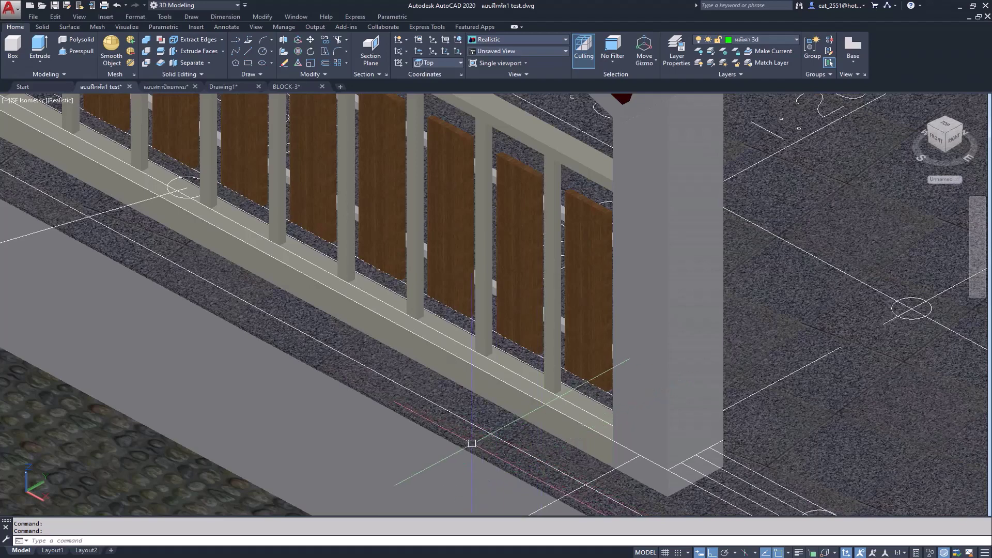
scroll(478, 330, up, 2)
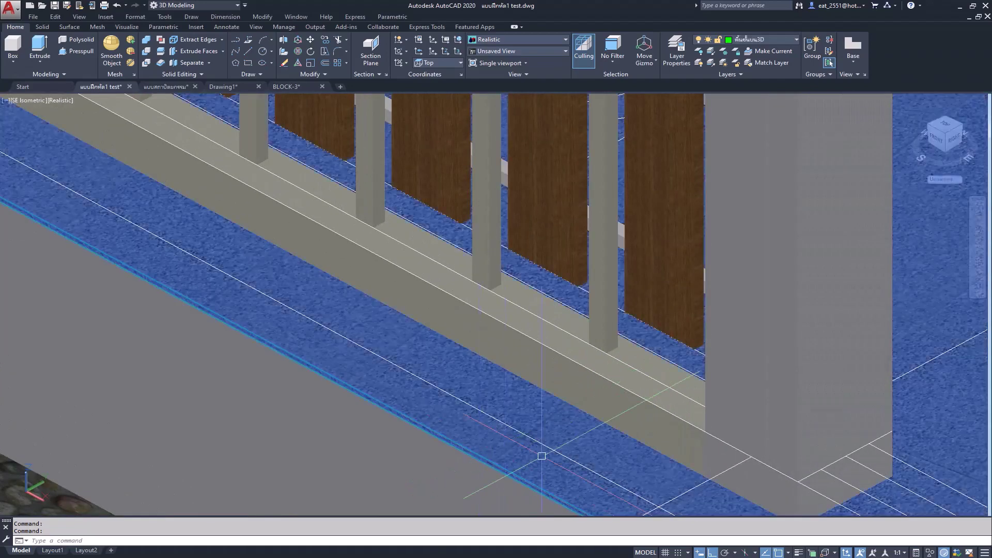
key(Escape)
scroll(541, 456, down, 2)
scroll(503, 398, down, 2)
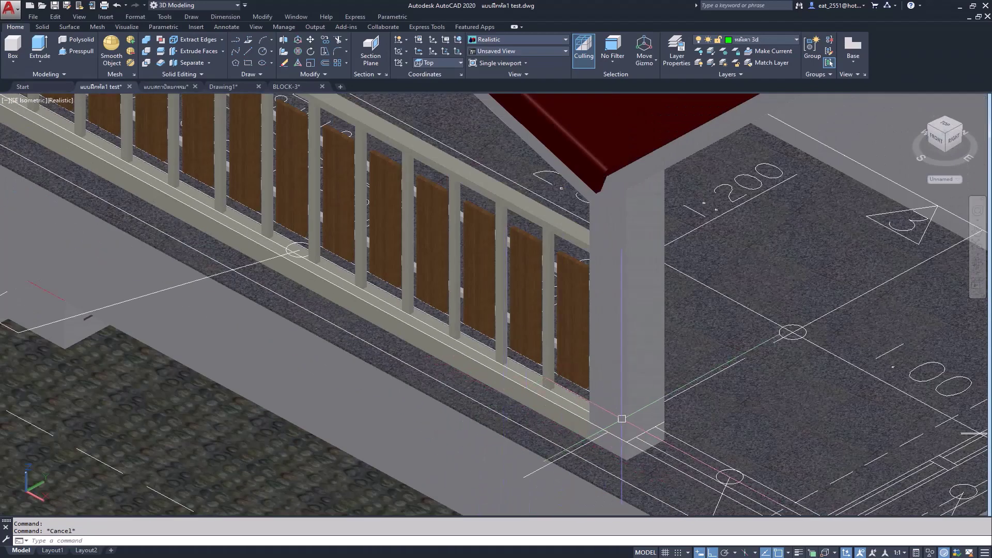
scroll(622, 418, down, 3)
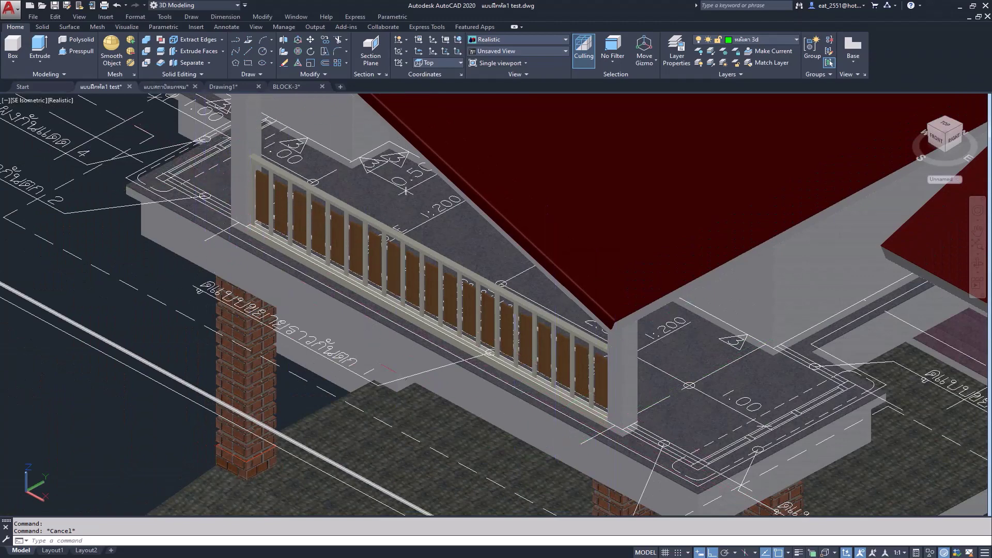
middle_drag(706, 501, 440, 219)
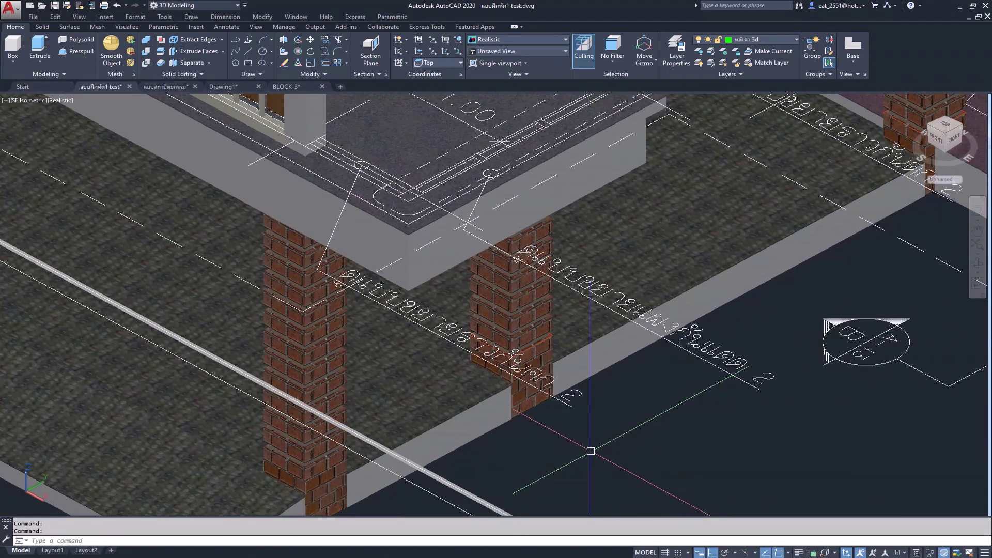
Pan and zoom back to the loose flat railing pieces
scroll(591, 450, down, 2)
scroll(590, 451, down, 2)
scroll(590, 451, down, 2)
scroll(591, 450, down, 2)
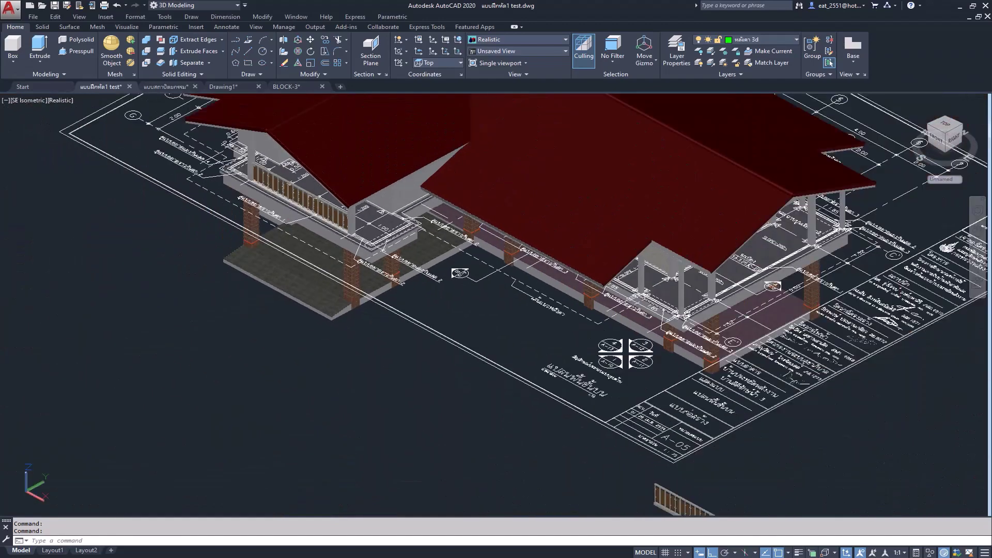
middle_drag(590, 450, 368, 286)
middle_drag(556, 399, 544, 265)
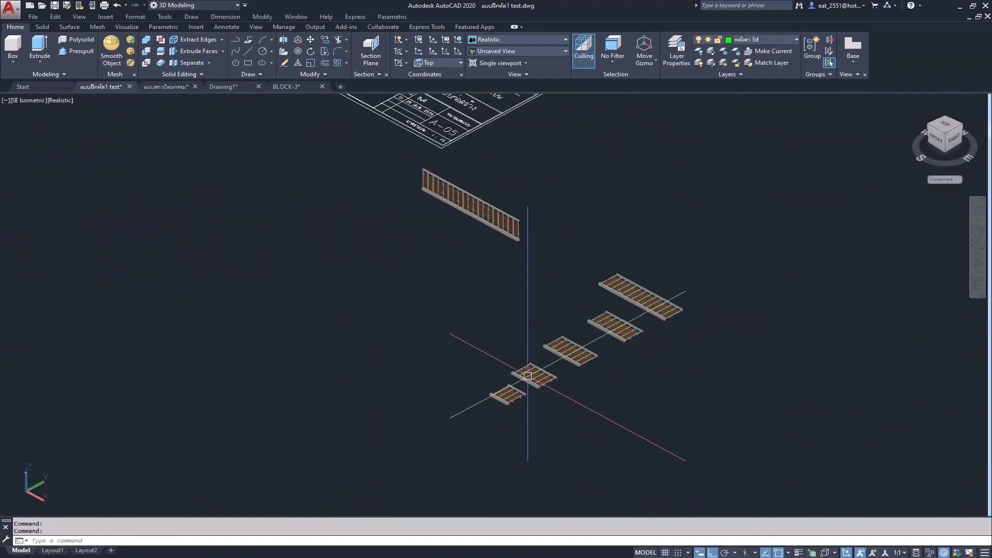
scroll(527, 376, up, 2)
scroll(508, 414, up, 1)
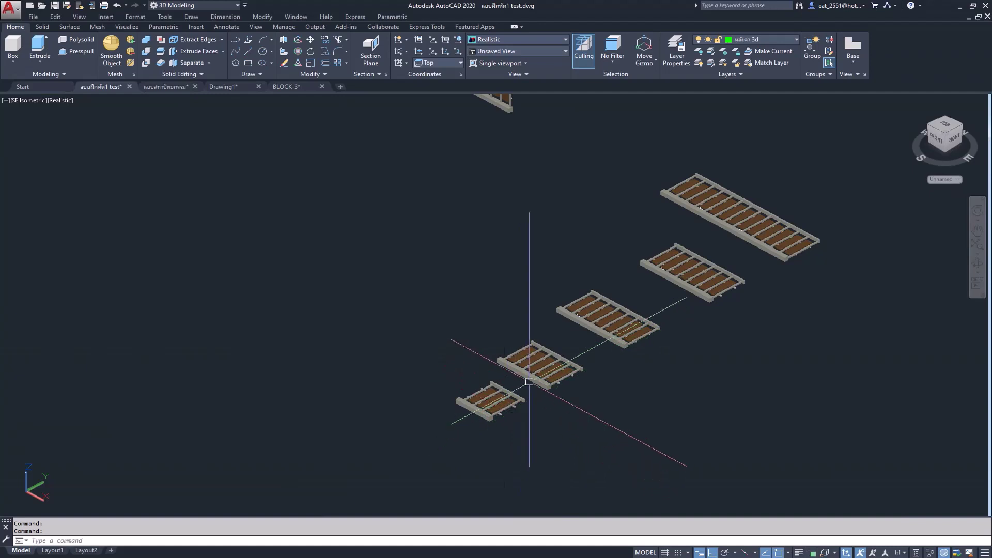
scroll(529, 382, up, 2)
3D-rotate the smallest flat railing piece 90° so it stands upright
click(514, 409)
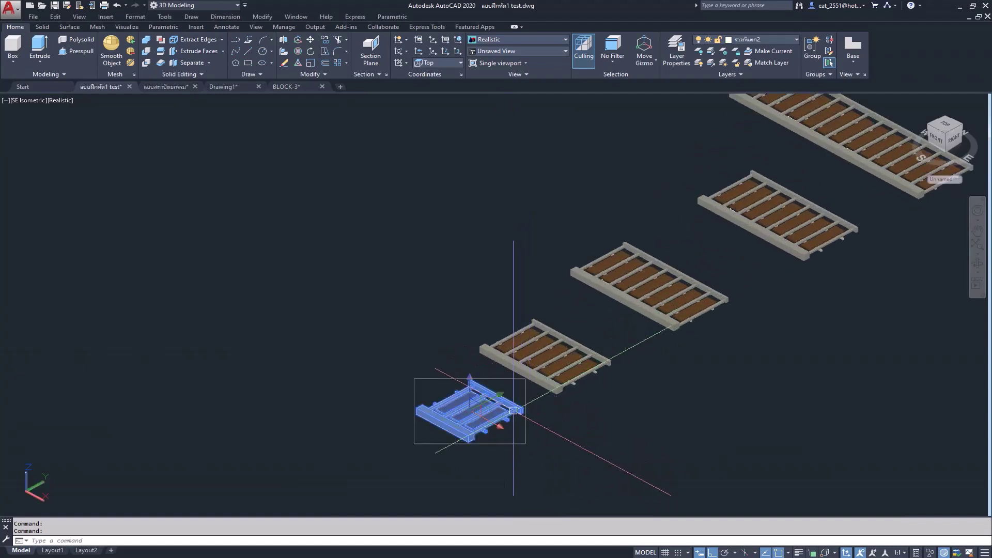
click(298, 53)
scroll(491, 427, up, 2)
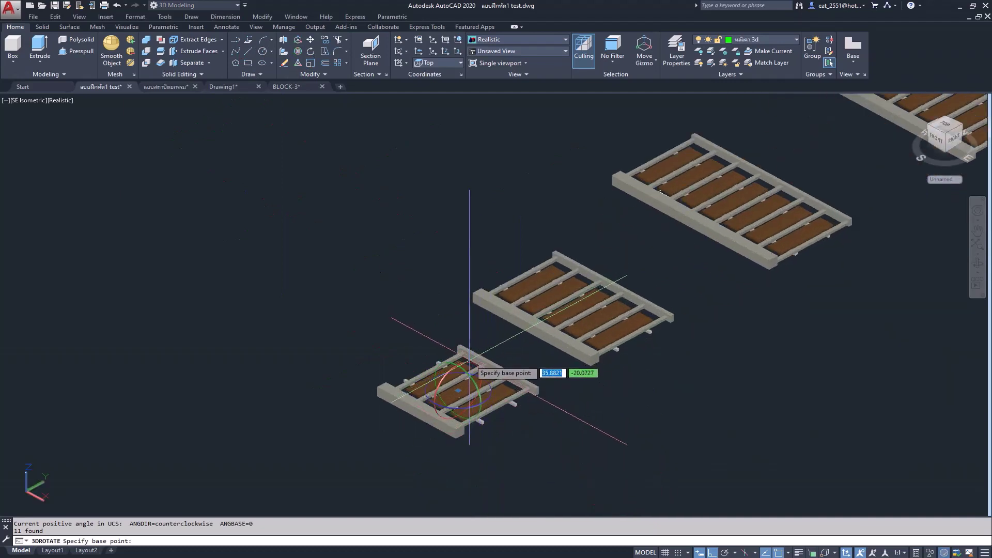
scroll(465, 382, up, 1)
click(458, 390)
click(449, 259)
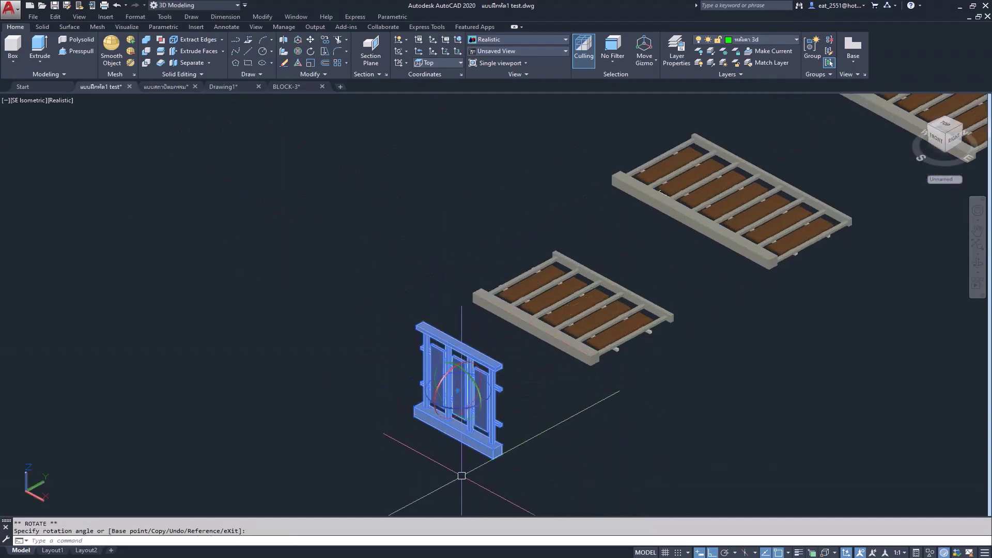
key(Escape)
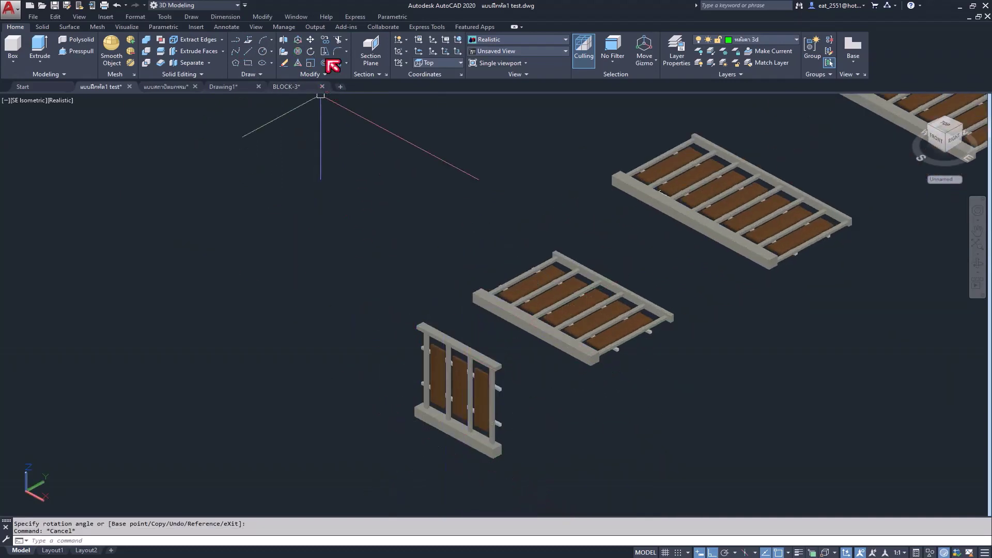
Copy the upright short railing panel, using its bottom corner as base point
click(327, 43)
click(439, 416)
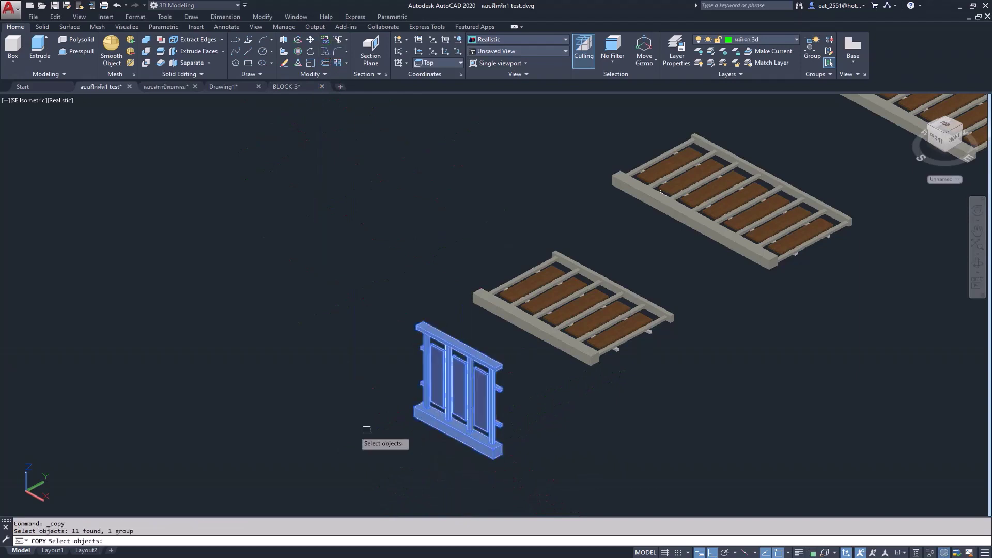
key(Return)
scroll(403, 428, up, 3)
scroll(421, 419, up, 3)
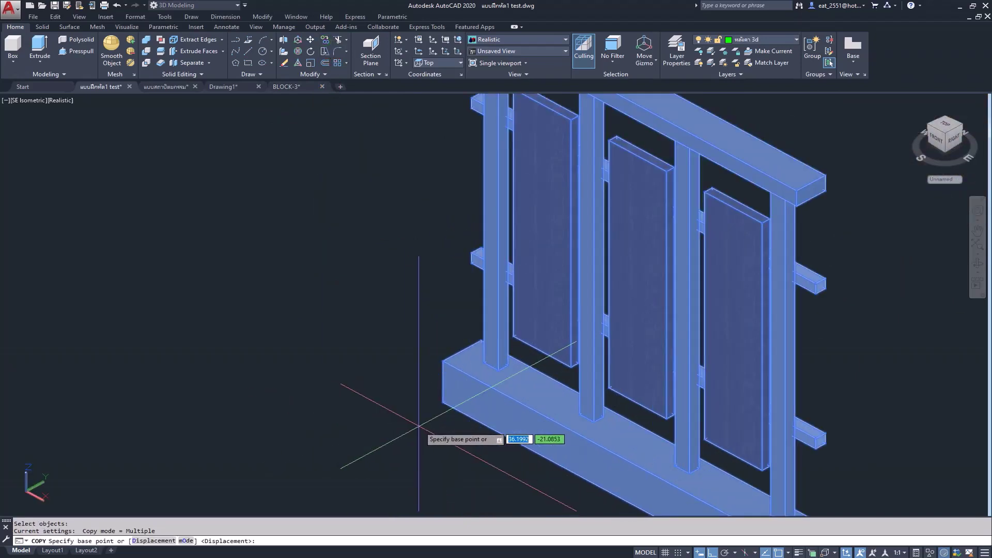
click(442, 361)
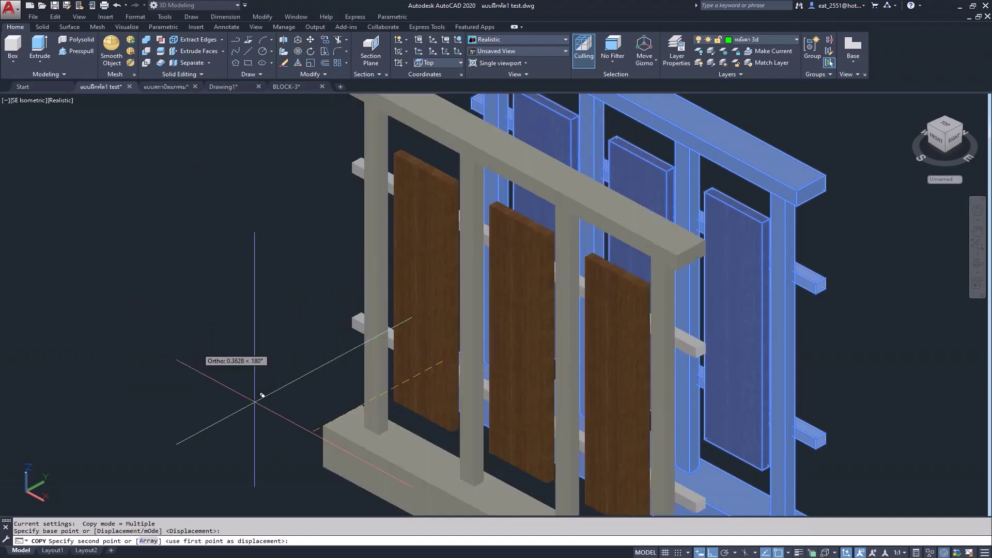
Place the panel copy at the balcony slab corner beside the column
scroll(545, 411, down, 5)
scroll(542, 421, down, 3)
scroll(541, 416, down, 3)
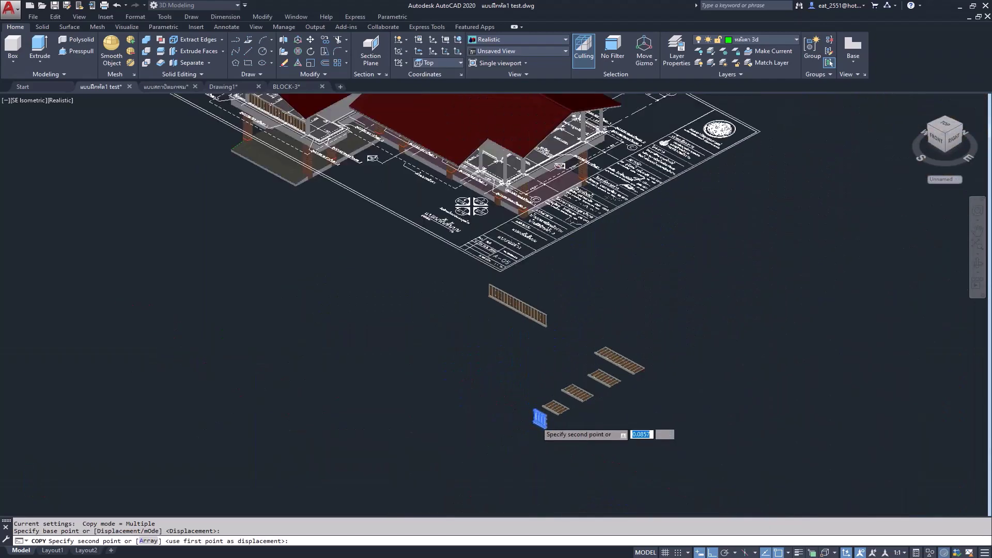
scroll(539, 413, down, 2)
scroll(592, 481, up, 2)
scroll(351, 181, up, 1)
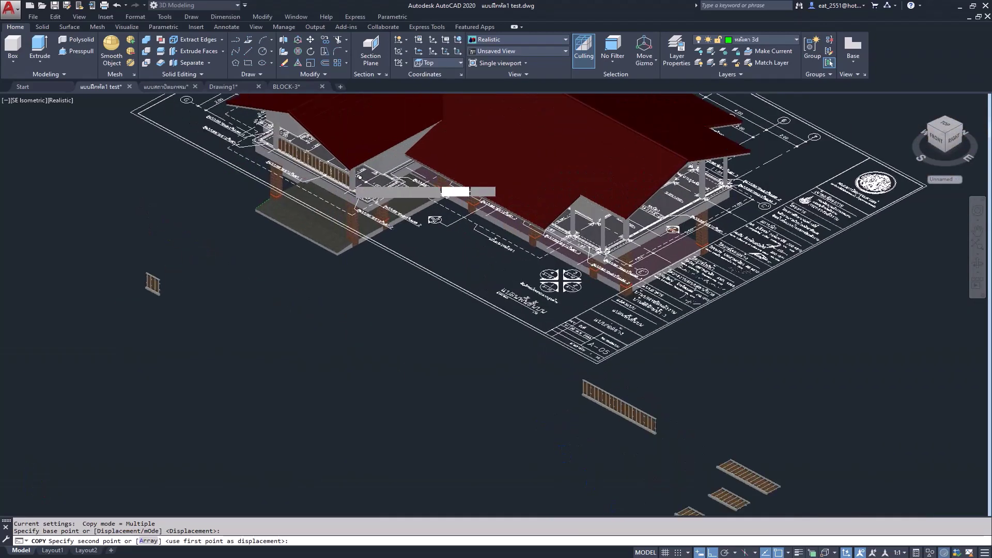
scroll(354, 189, up, 1)
scroll(356, 202, up, 1)
scroll(362, 217, up, 2)
scroll(370, 214, up, 2)
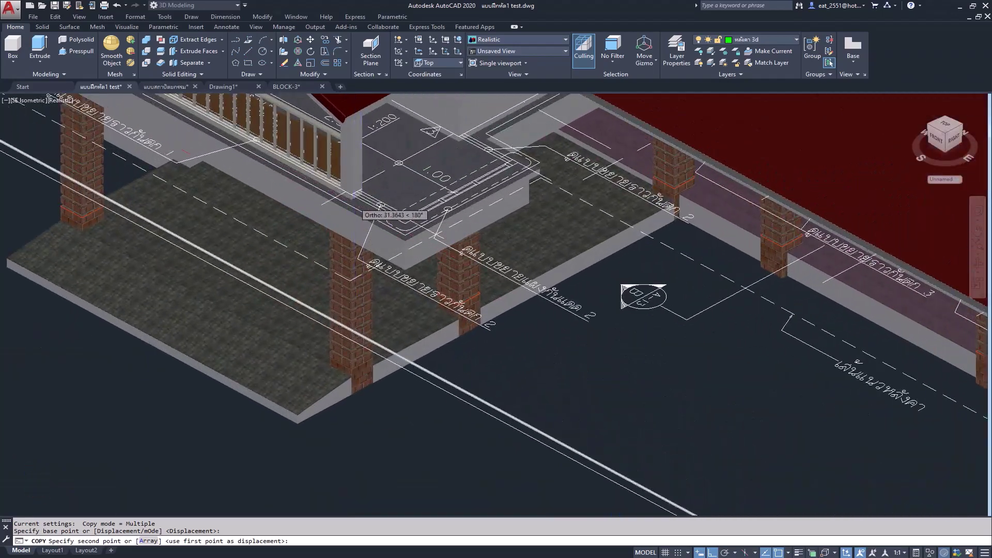
scroll(364, 196, up, 2)
scroll(362, 189, up, 1)
scroll(361, 187, up, 1)
scroll(361, 187, up, 1)
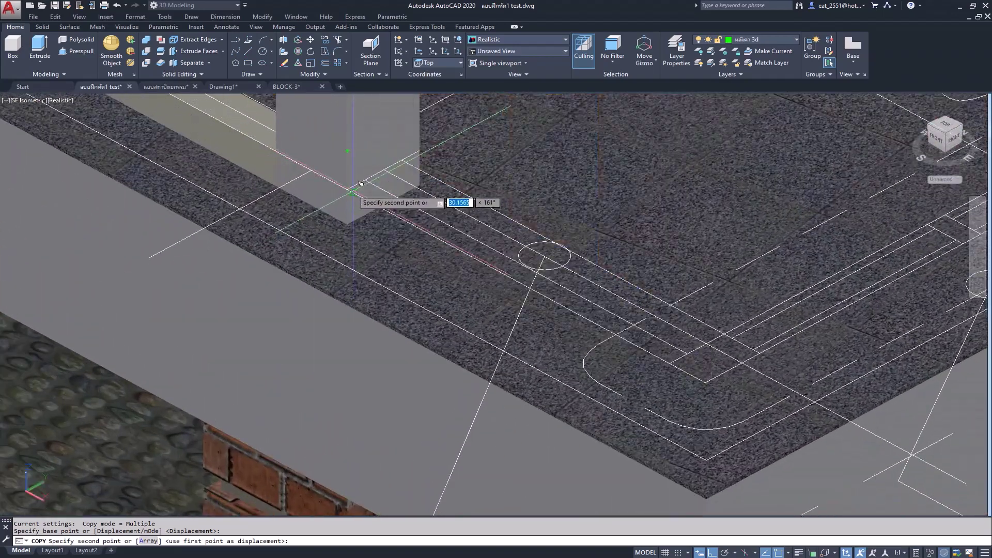
click(362, 187)
key(Escape)
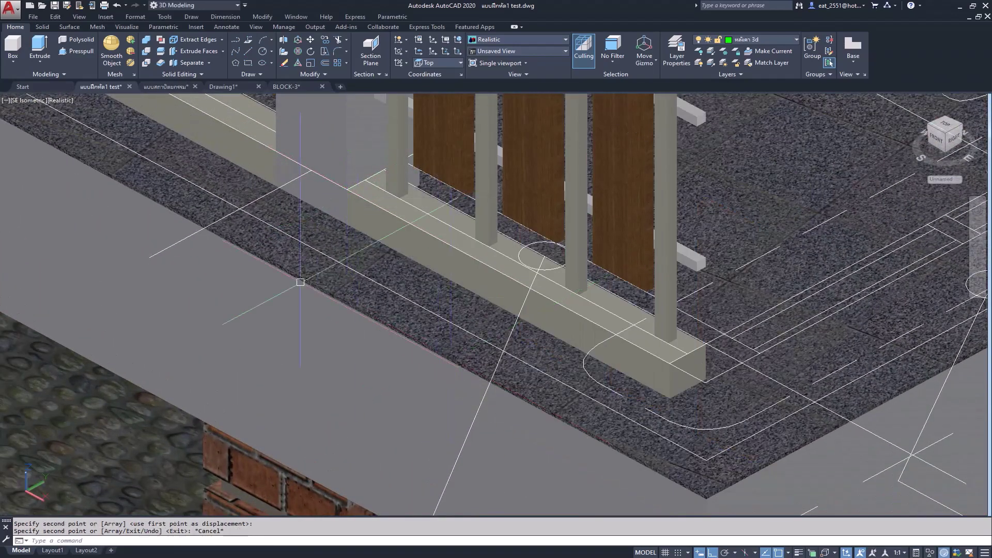
Copy the new short railing from its bottom corner to the balcony edge's far end
scroll(404, 291, down, 2)
scroll(439, 328, down, 2)
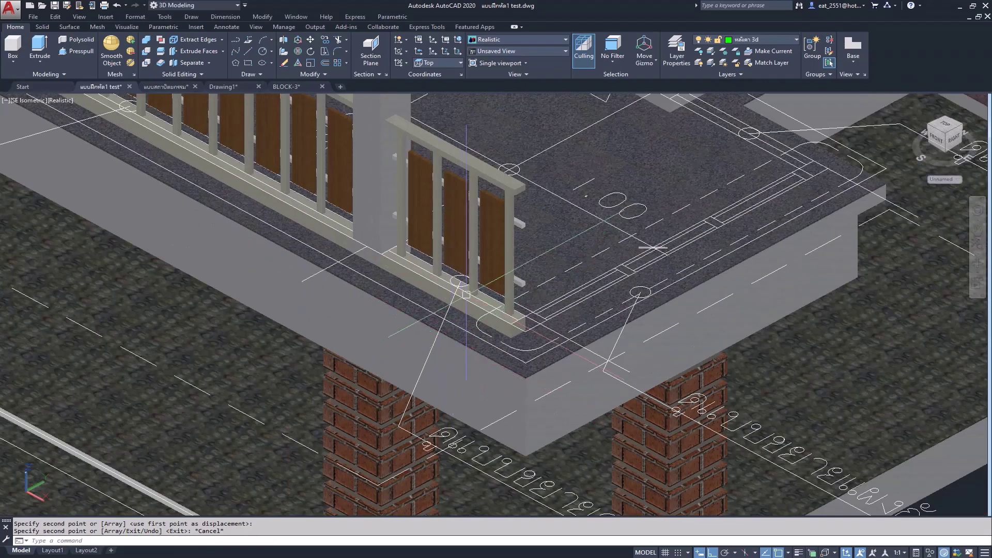
middle_drag(466, 294, 537, 352)
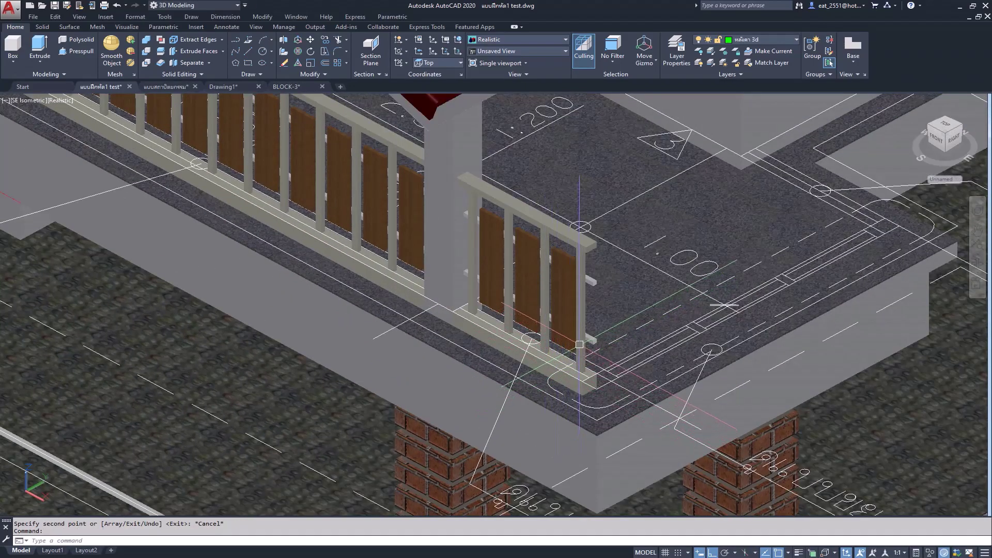
click(579, 344)
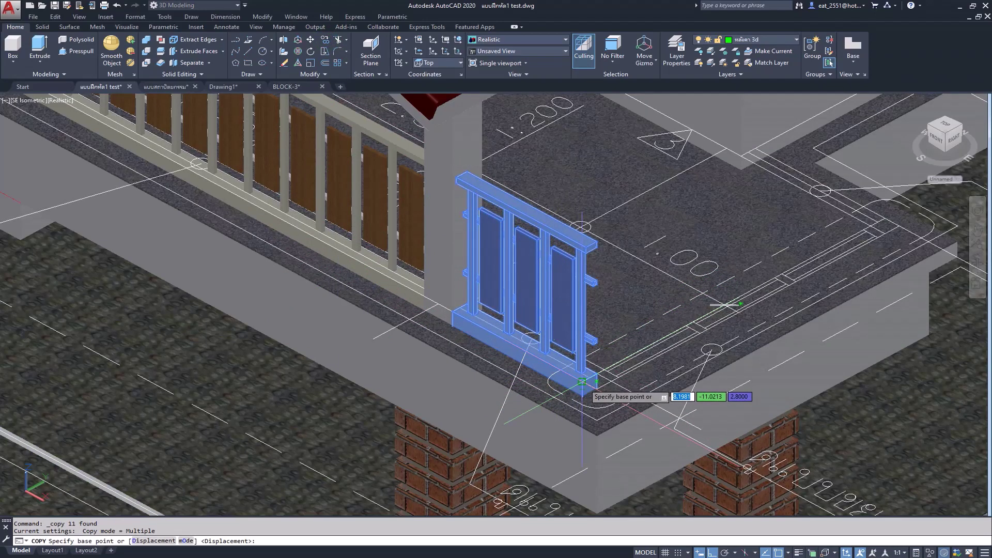
click(592, 378)
scroll(591, 378, down, 2)
scroll(569, 361, down, 3)
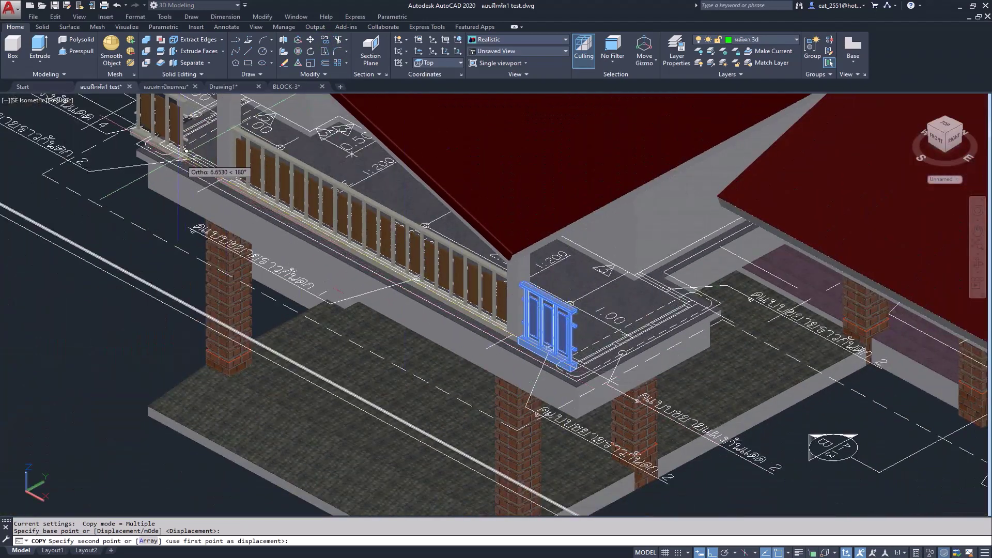
scroll(185, 151, up, 2)
scroll(186, 153, up, 2)
scroll(197, 170, up, 2)
scroll(289, 201, up, 2)
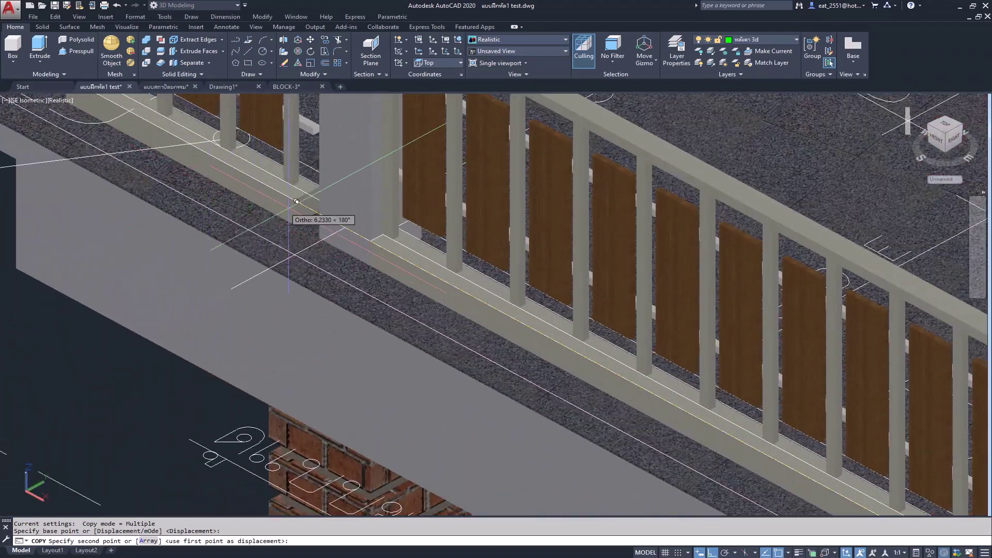
click(327, 206)
key(Escape)
scroll(320, 283, down, 3)
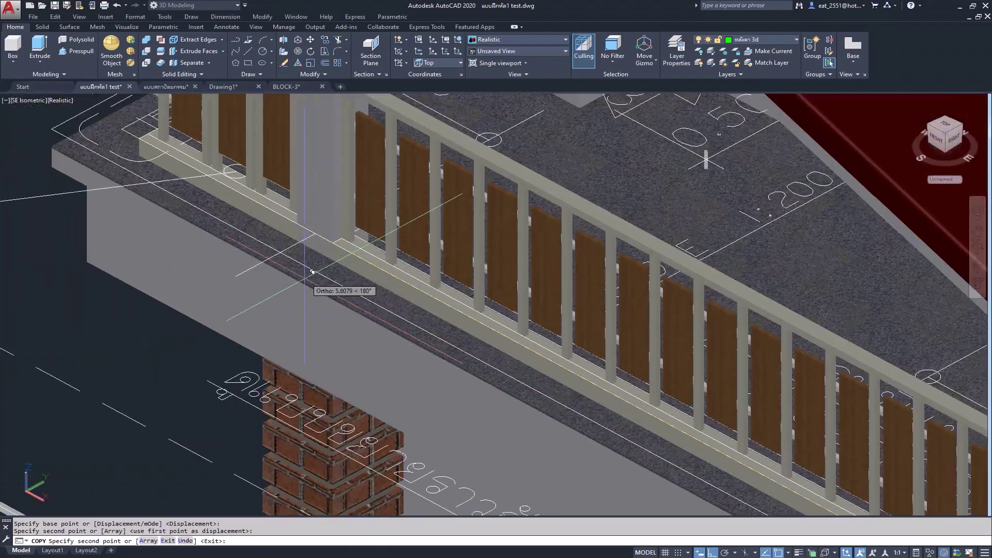
scroll(250, 224, down, 3)
scroll(719, 450, up, 1)
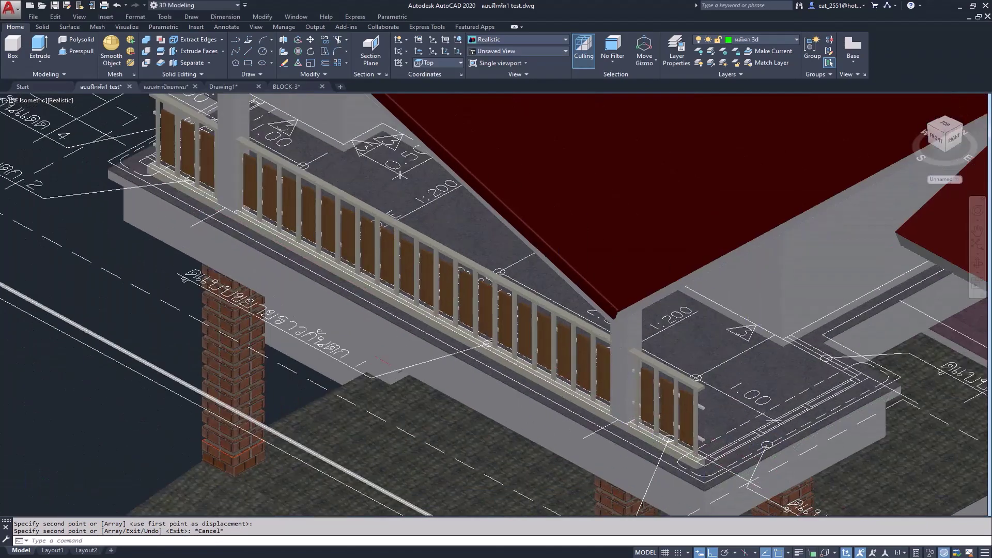
scroll(764, 460, up, 1)
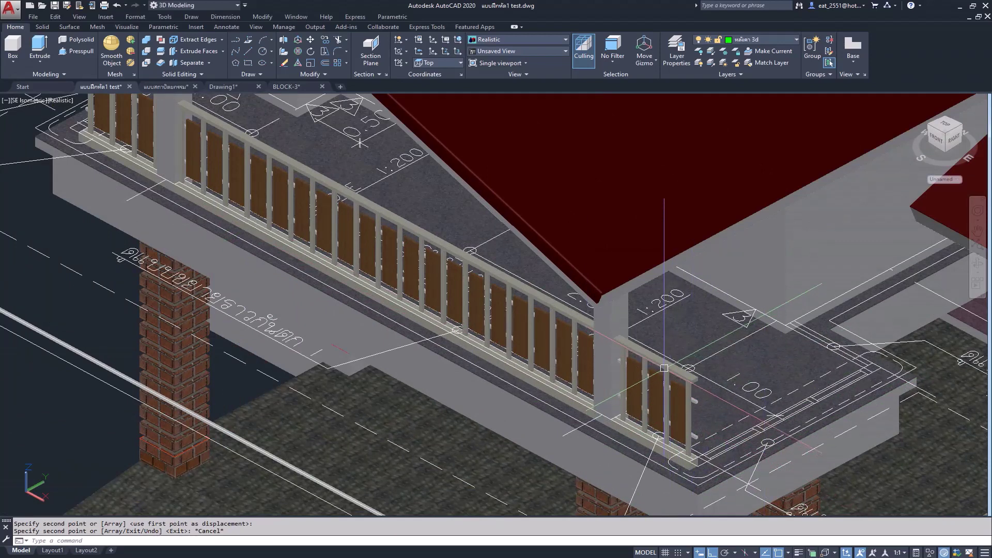
Select the short railing at the balcony corner and zoom in on it
click(615, 423)
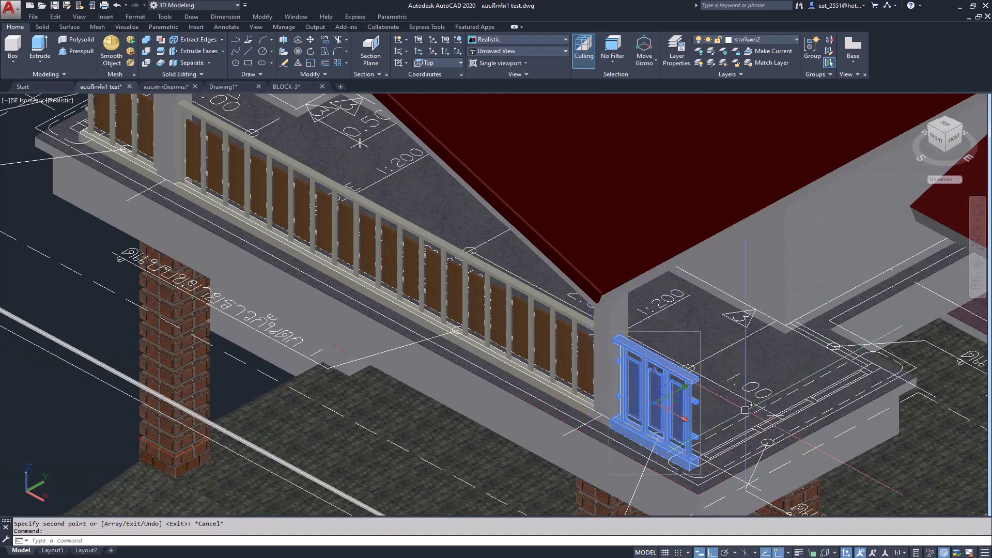
scroll(745, 409, up, 2)
scroll(734, 402, up, 1)
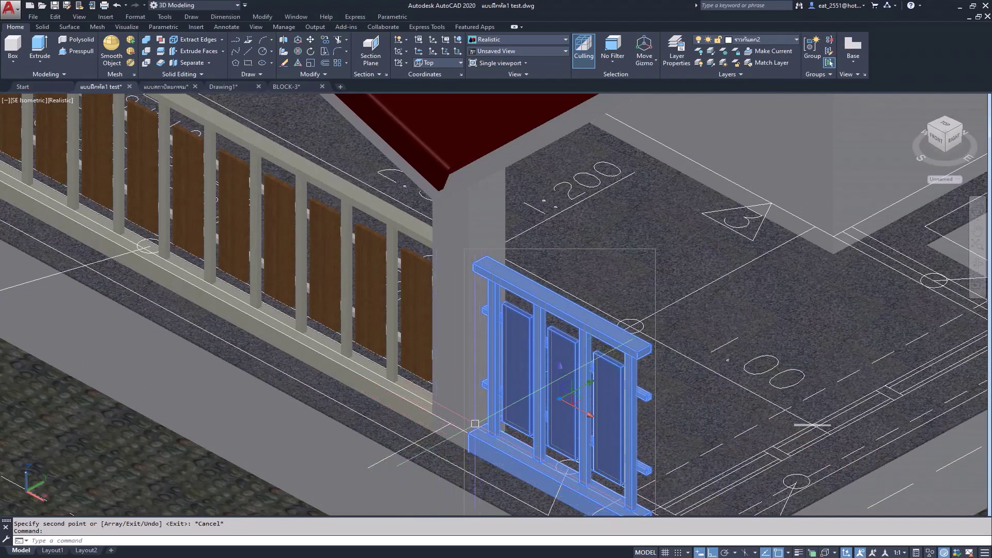
scroll(412, 340, down, 3)
scroll(558, 438, up, 1)
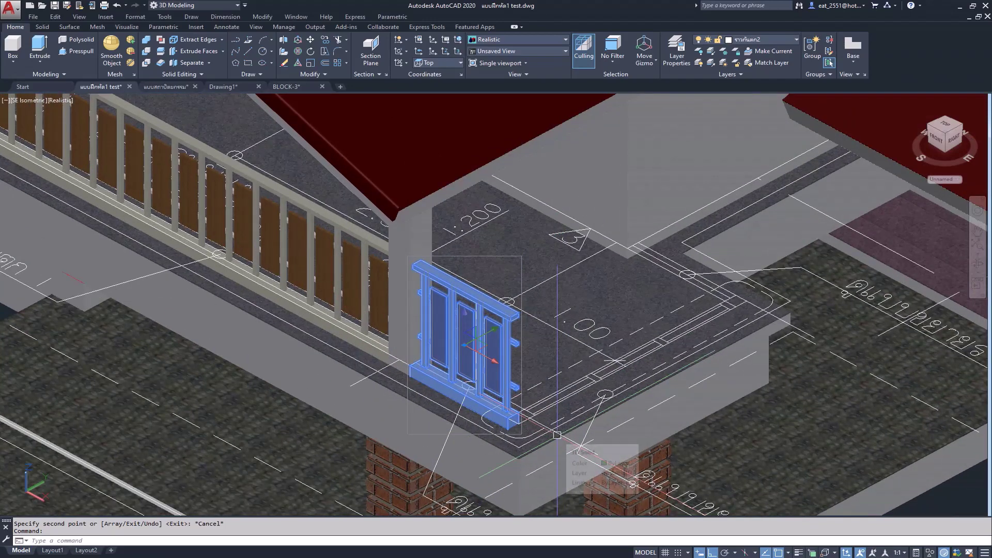
scroll(551, 429, up, 2)
scroll(541, 418, up, 1)
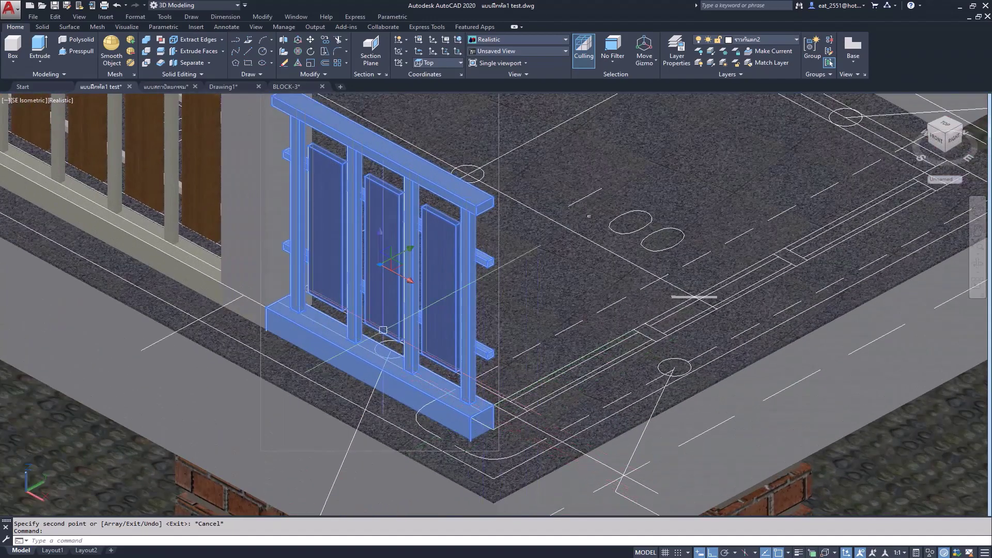
Copy that railing from its bottom corner to the far balcony corner
click(328, 50)
click(493, 407)
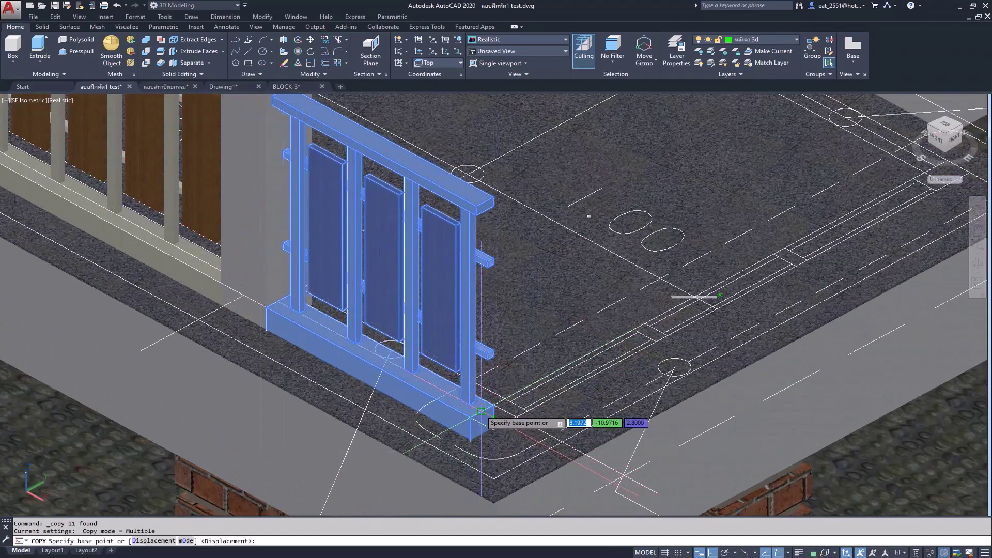
scroll(687, 277, down, 2)
scroll(576, 347, up, 2)
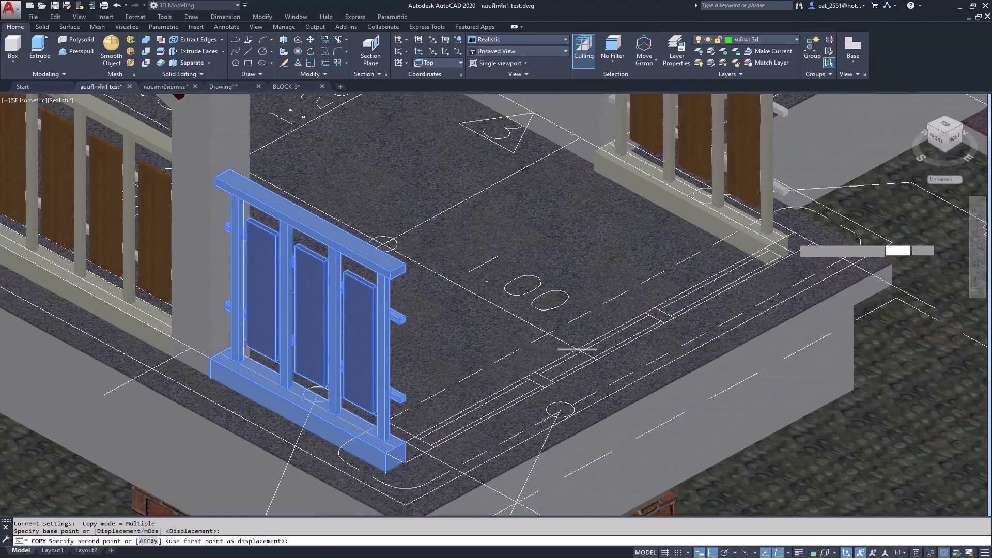
scroll(798, 221, up, 3)
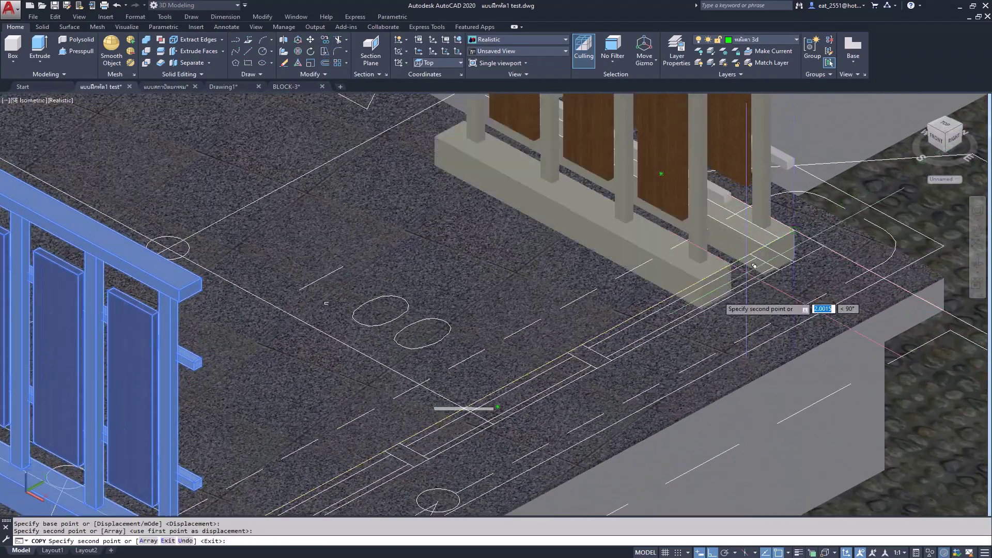
click(610, 356)
key(Escape)
scroll(565, 383, down, 3)
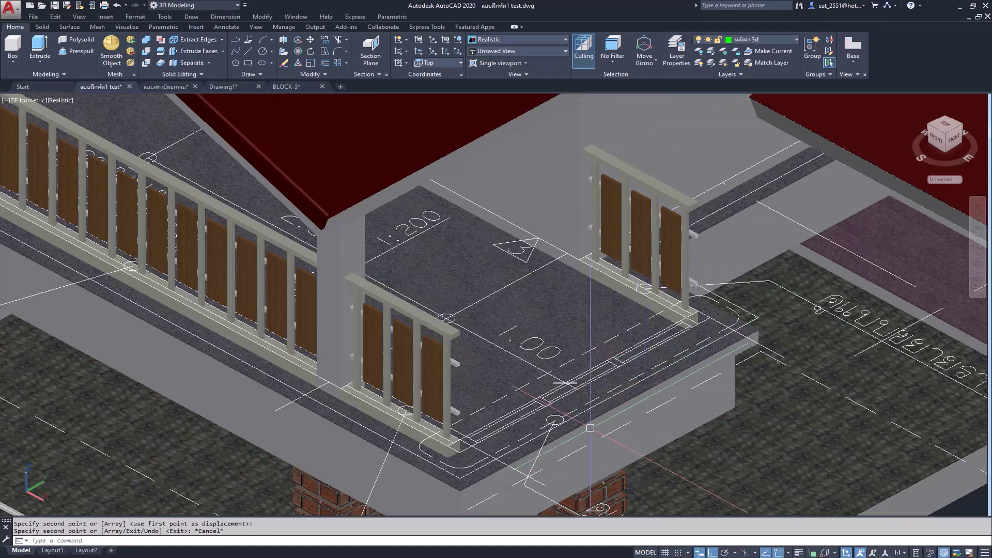
Pan and wheel-zoom around the house model along the balcony railing
scroll(588, 319, down, 2)
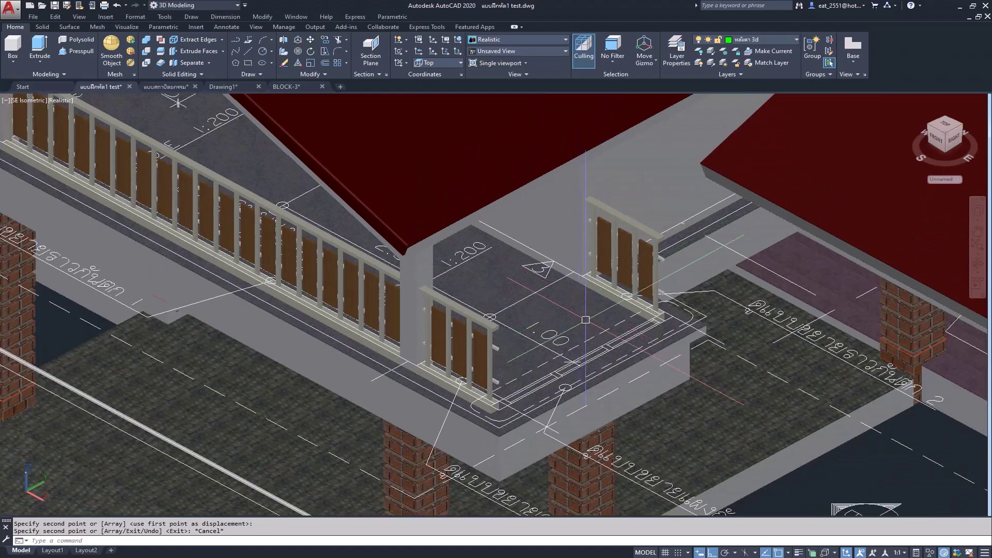
middle_drag(587, 391, 587, 388)
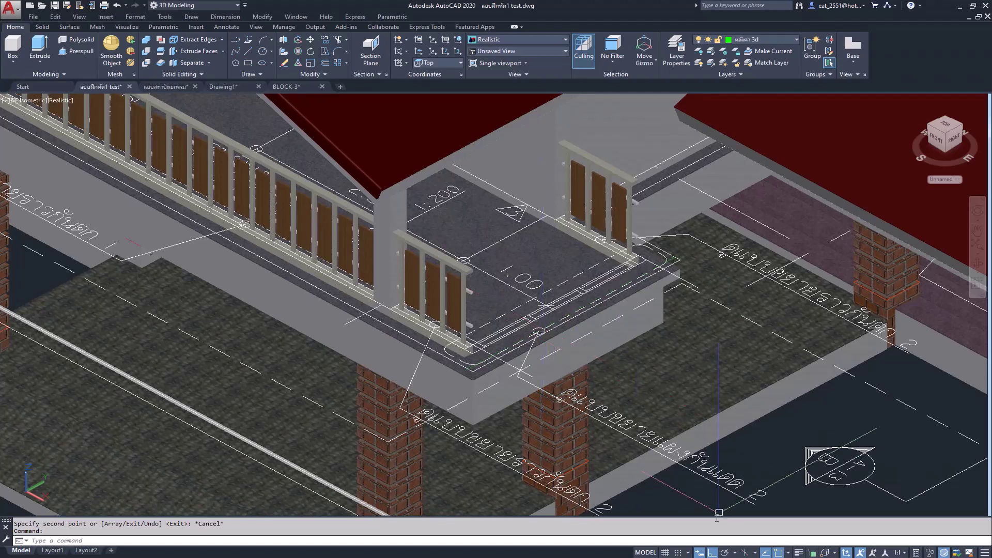
scroll(657, 467, down, 4)
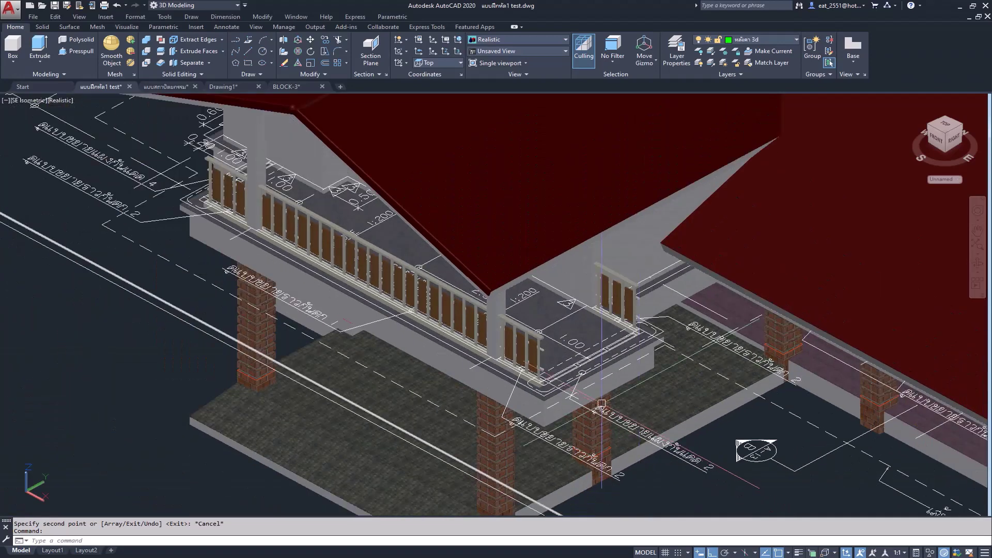
scroll(648, 126, up, 2)
scroll(364, 241, up, 2)
scroll(365, 242, up, 1)
scroll(364, 242, up, 2)
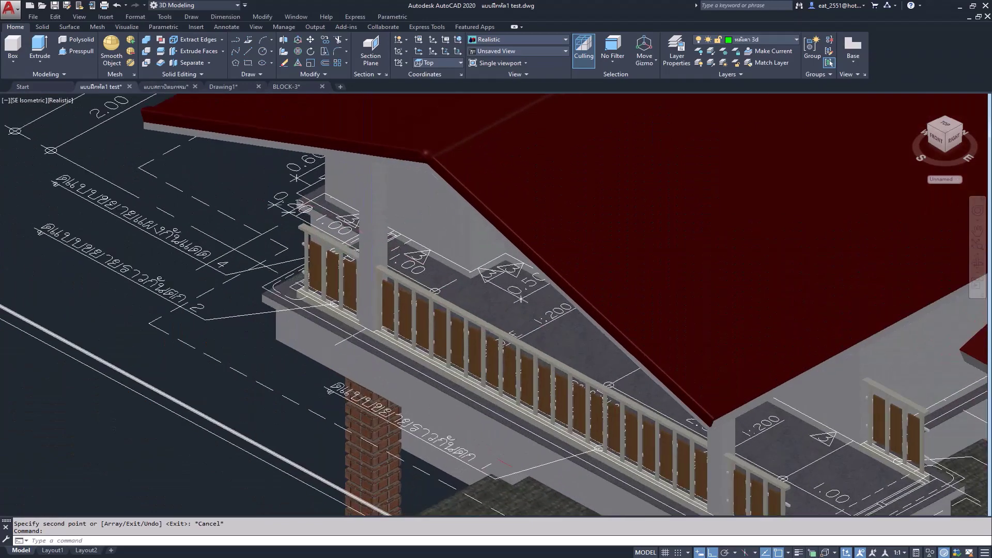
scroll(377, 235, up, 1)
scroll(387, 231, up, 1)
scroll(394, 229, down, 1)
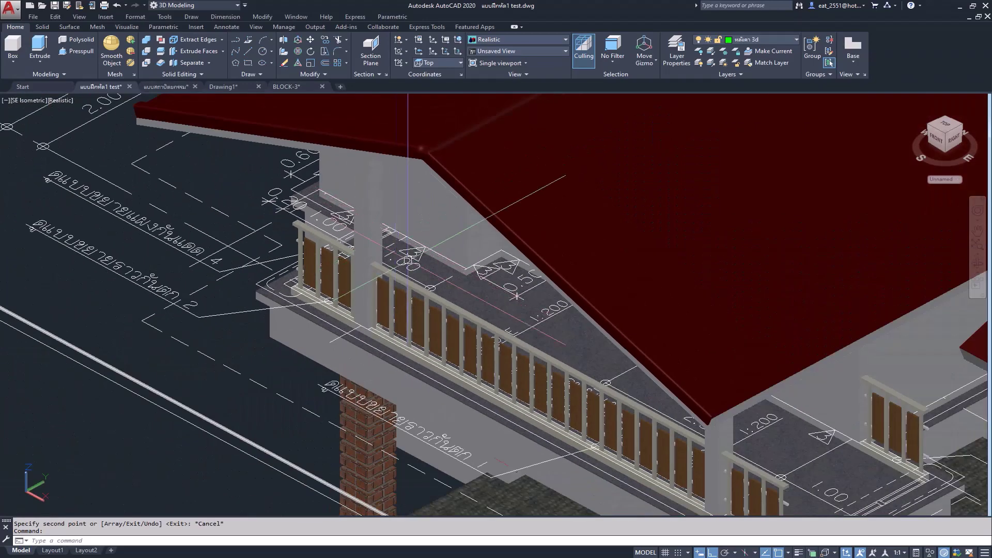
middle_drag(408, 258, 420, 256)
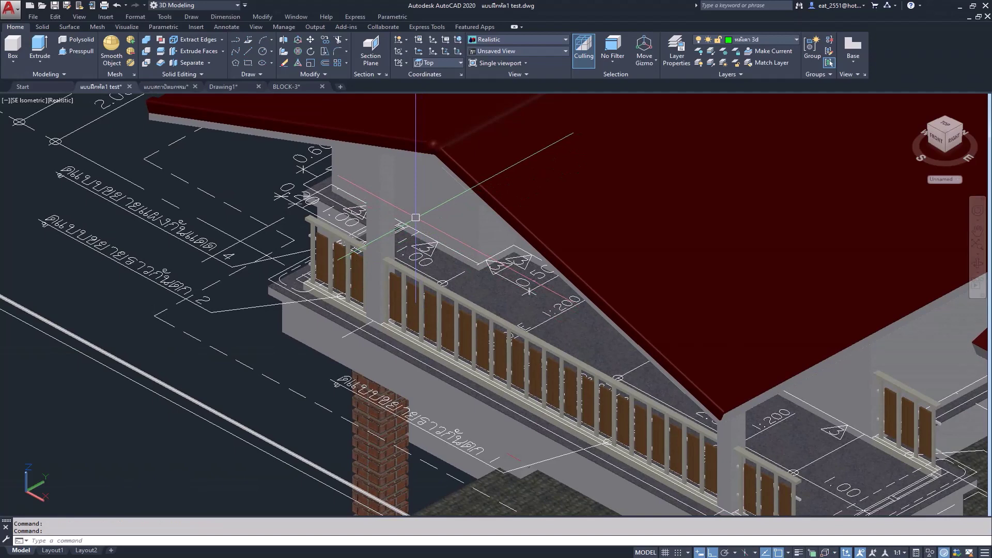
scroll(409, 241, down, 1)
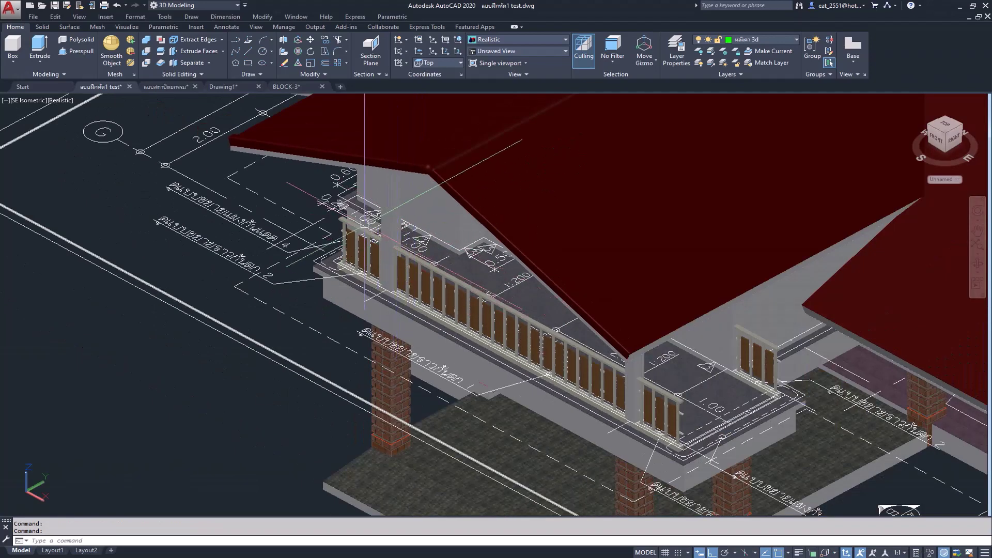
scroll(364, 223, down, 1)
scroll(364, 221, down, 1)
scroll(364, 217, down, 1)
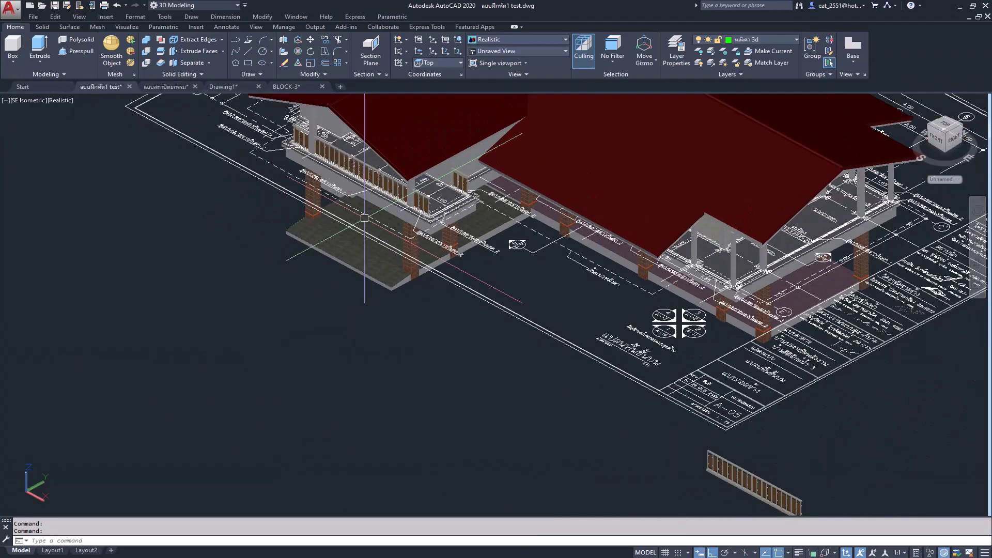
middle_drag(704, 281, 531, 210)
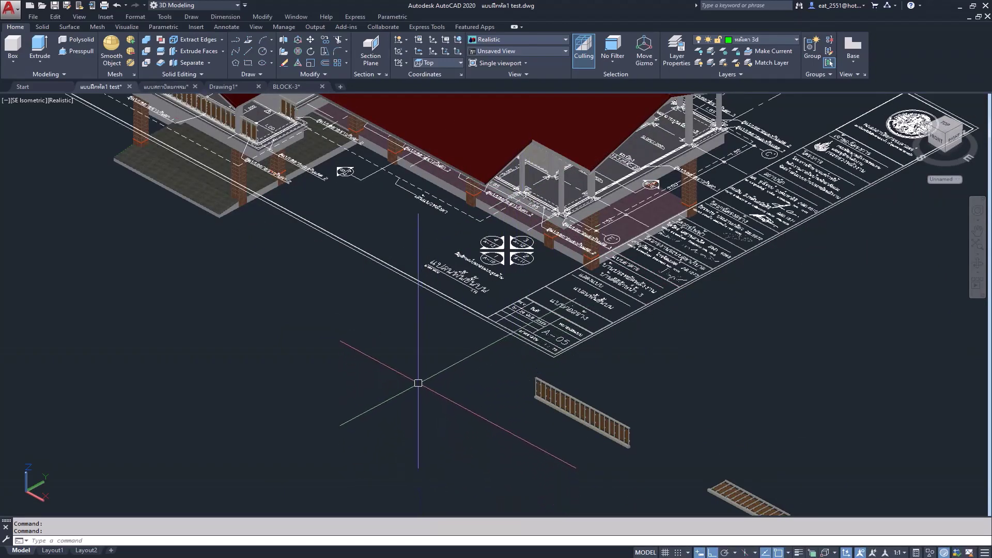
Orbit the model and zoom in on the brick piers beneath the porch slab
shift+middle_drag(419, 384, 429, 347)
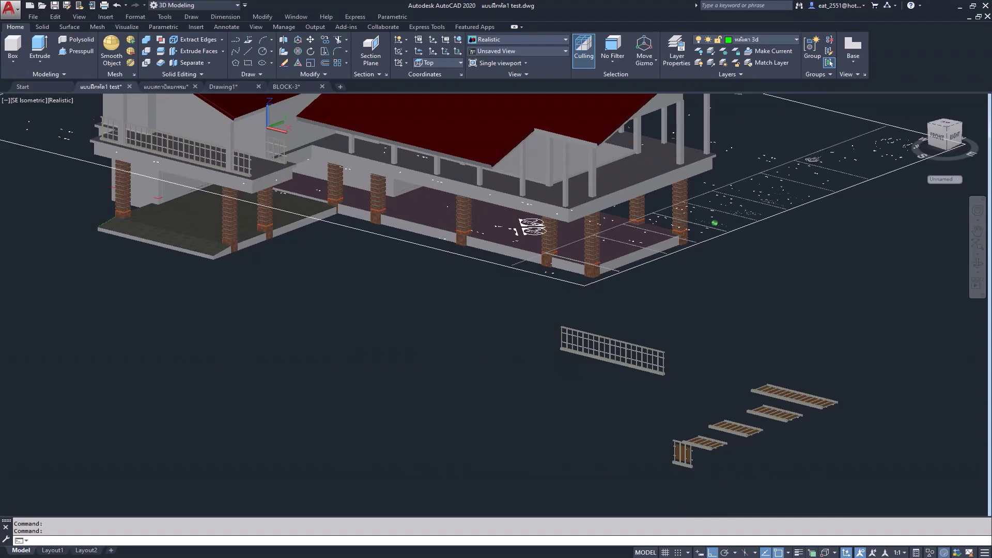
scroll(435, 170, up, 1)
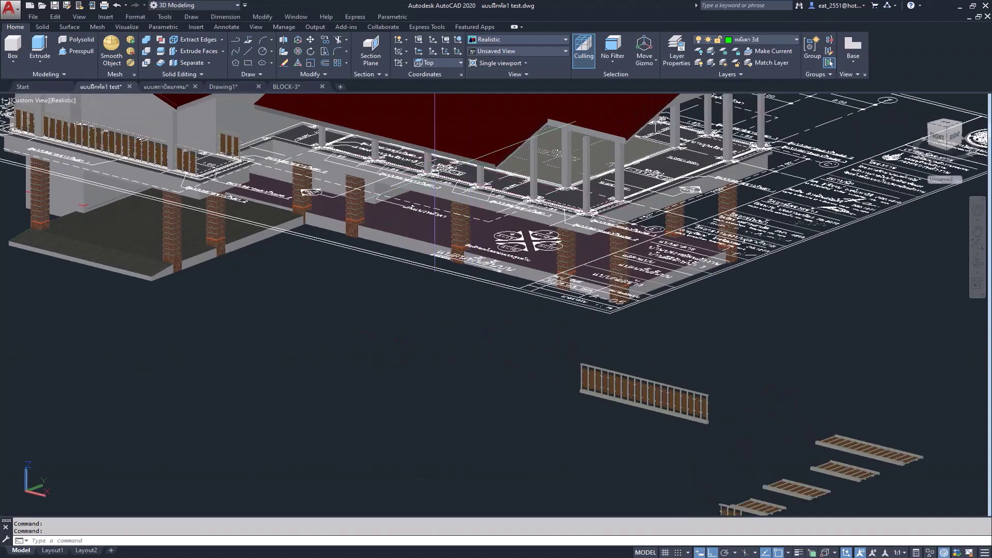
scroll(324, 137, up, 2)
scroll(324, 137, up, 2)
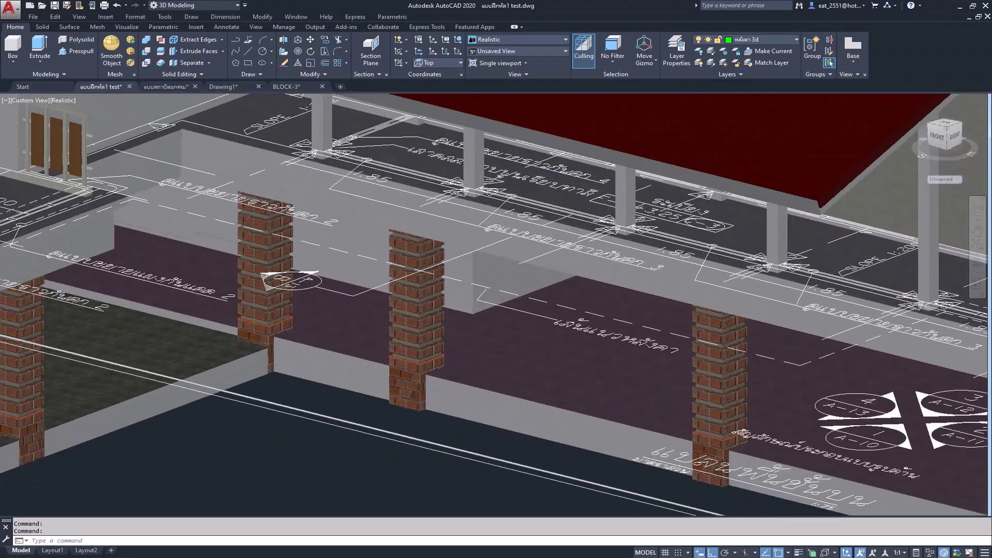
scroll(324, 137, up, 2)
scroll(324, 137, up, 1)
scroll(324, 137, up, 1)
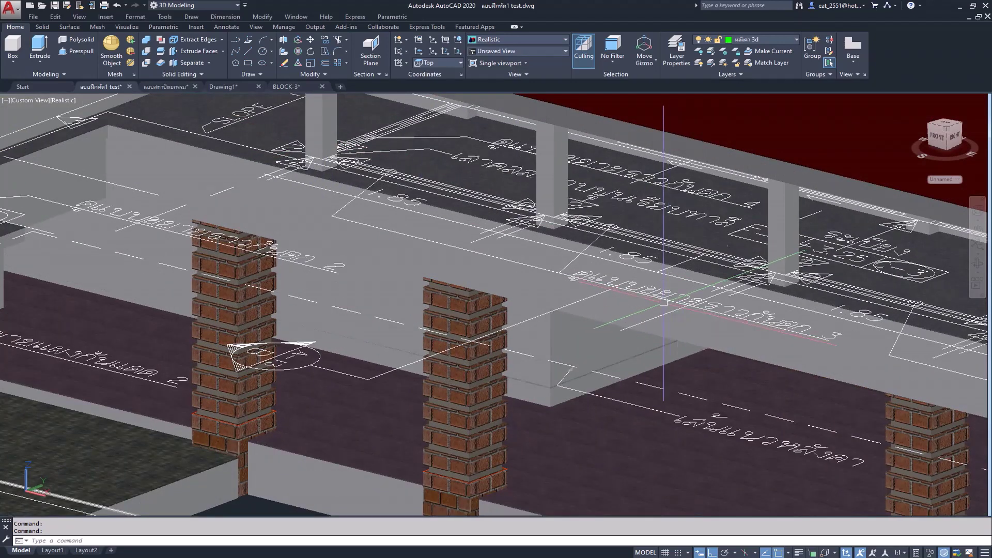
scroll(654, 298, down, 2)
scroll(568, 279, down, 2)
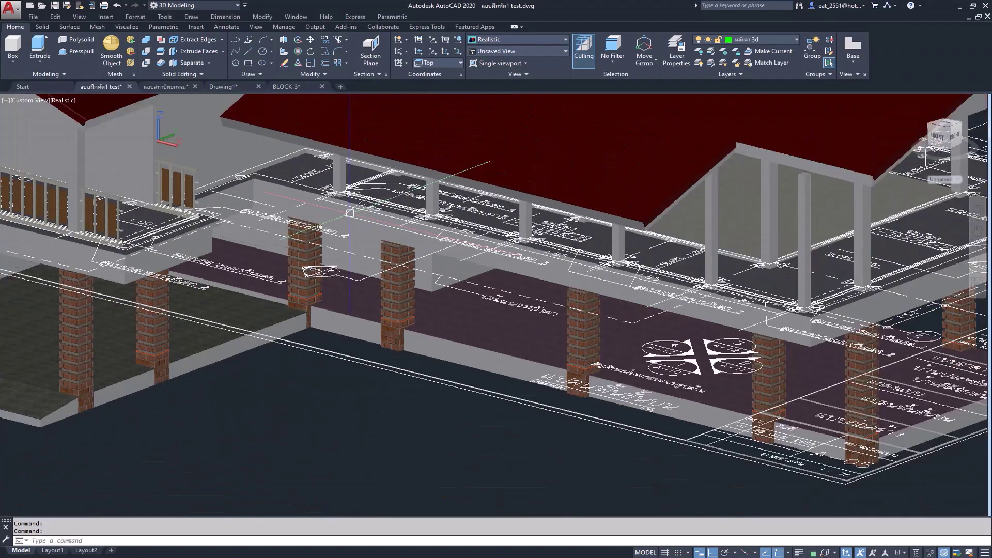
scroll(351, 237, up, 1)
scroll(364, 238, up, 1)
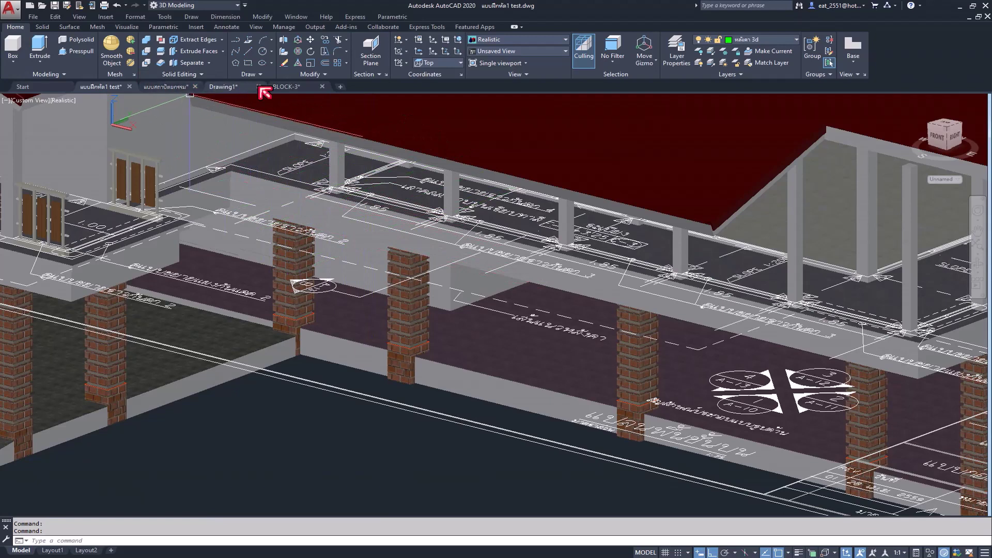
Save the Drawing1 railing-blocks sheet as a new .dwg beside BLOCK-3.dwg
click(235, 87)
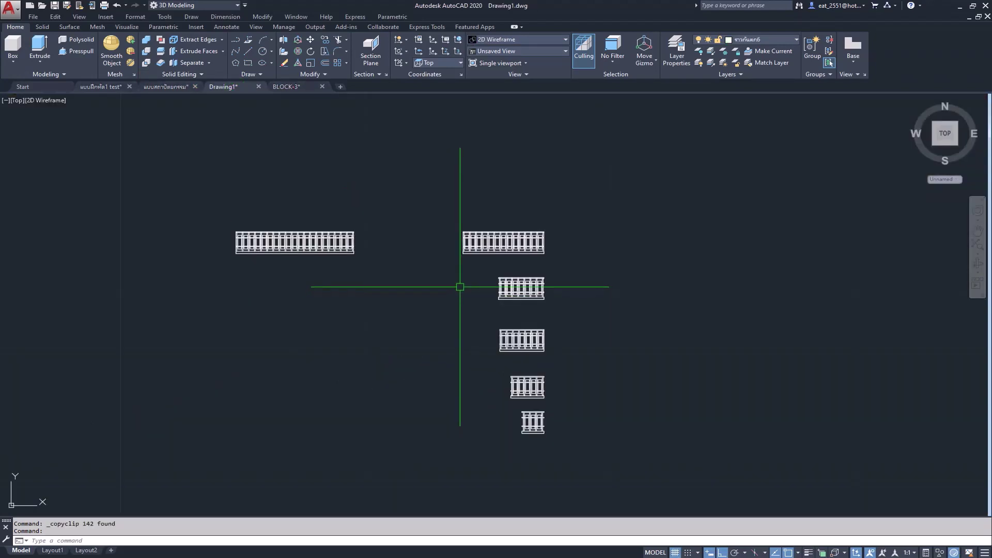
click(11, 9)
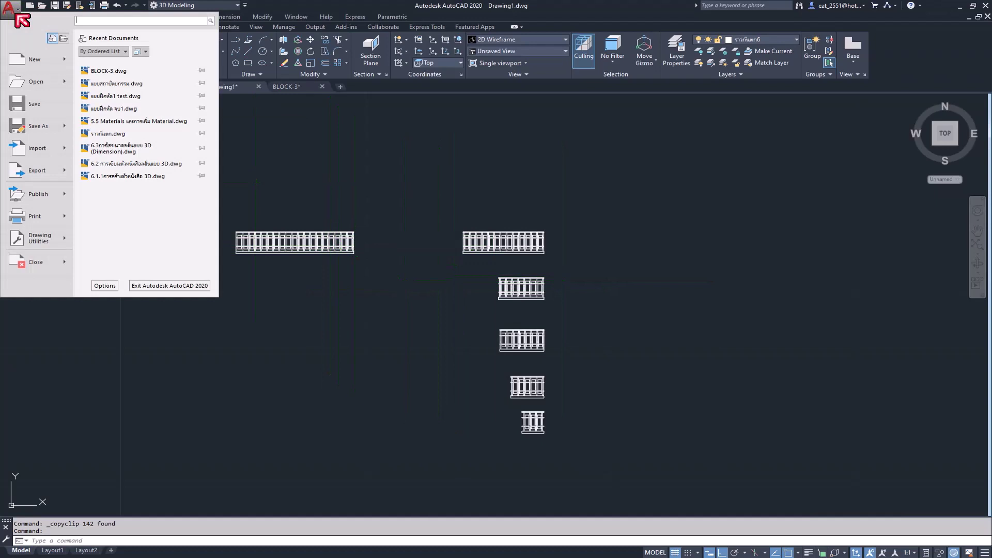
click(49, 127)
text(ราวกันตกและแผงกันแดด)
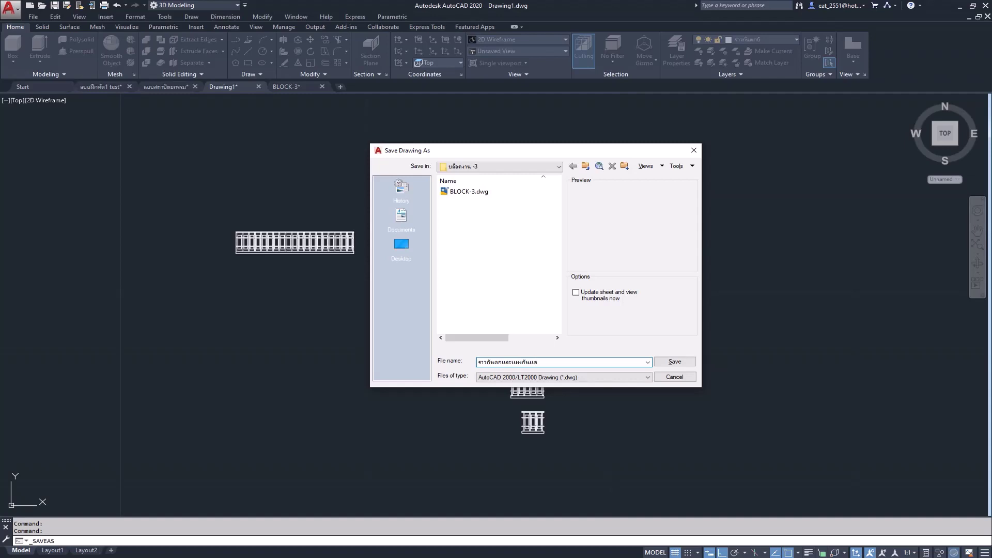
click(669, 365)
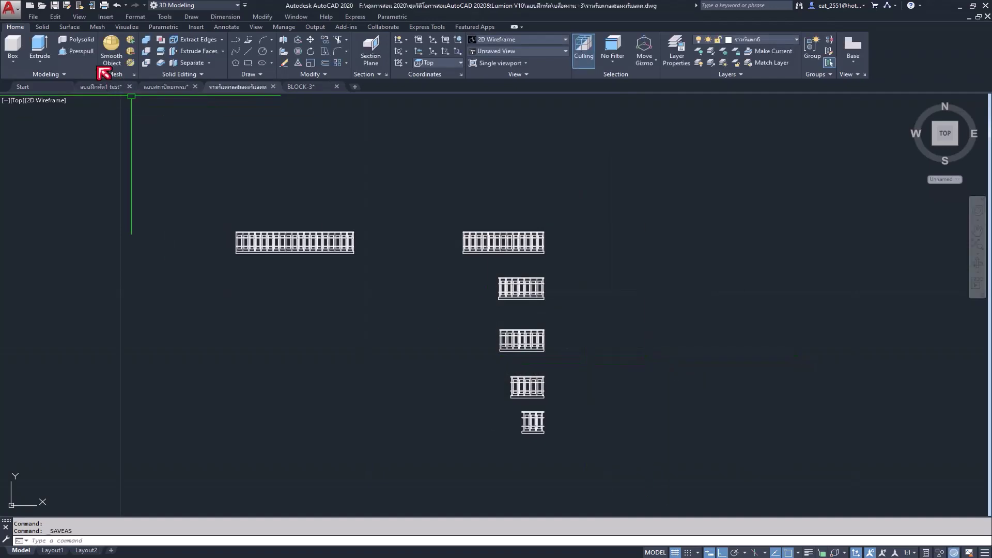
click(781, 39)
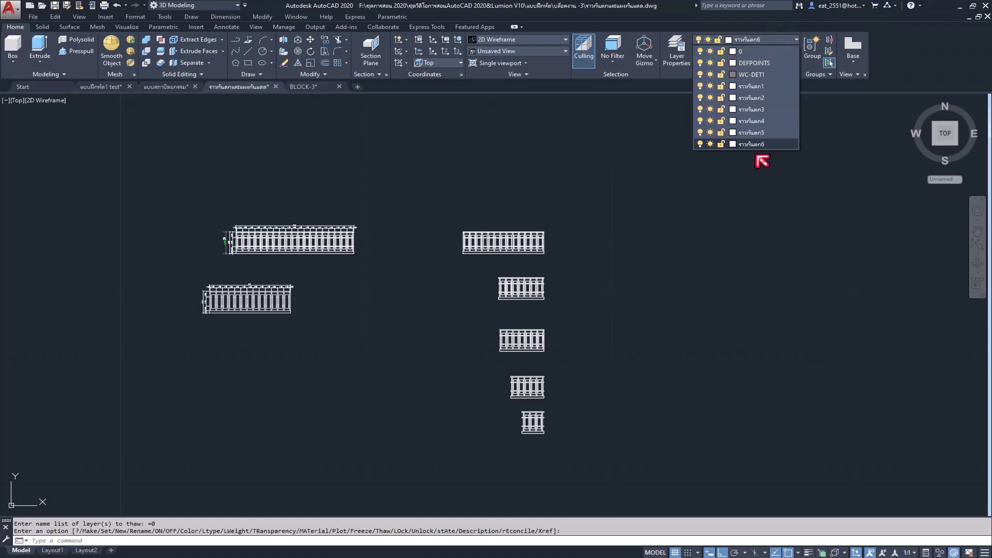
Dismiss the layer list and pan the floor plan to the railing detail callouts
scroll(713, 217, down, 2)
scroll(687, 217, down, 2)
click(687, 217)
scroll(612, 249, down, 2)
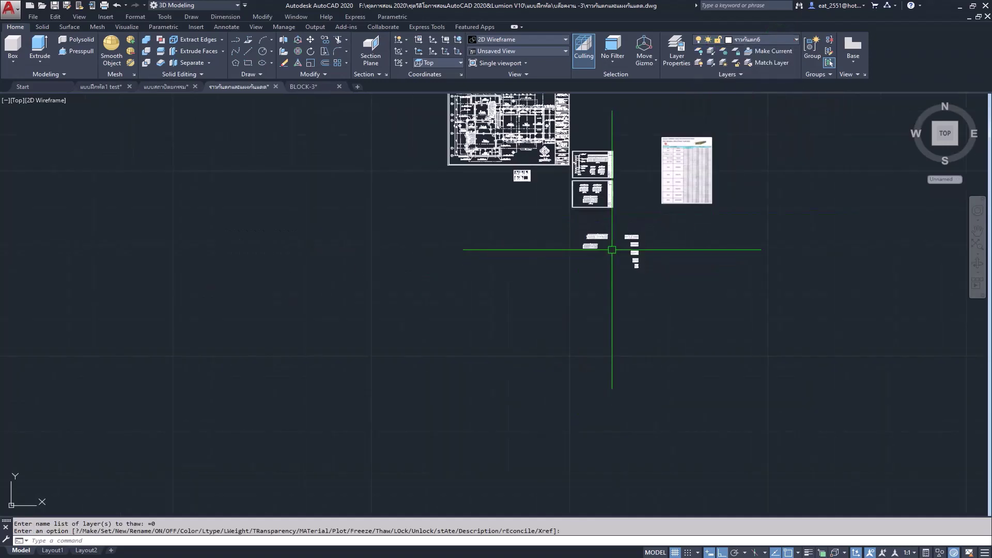
middle_drag(611, 249, 591, 335)
scroll(587, 284, up, 2)
scroll(586, 290, up, 5)
scroll(585, 295, up, 3)
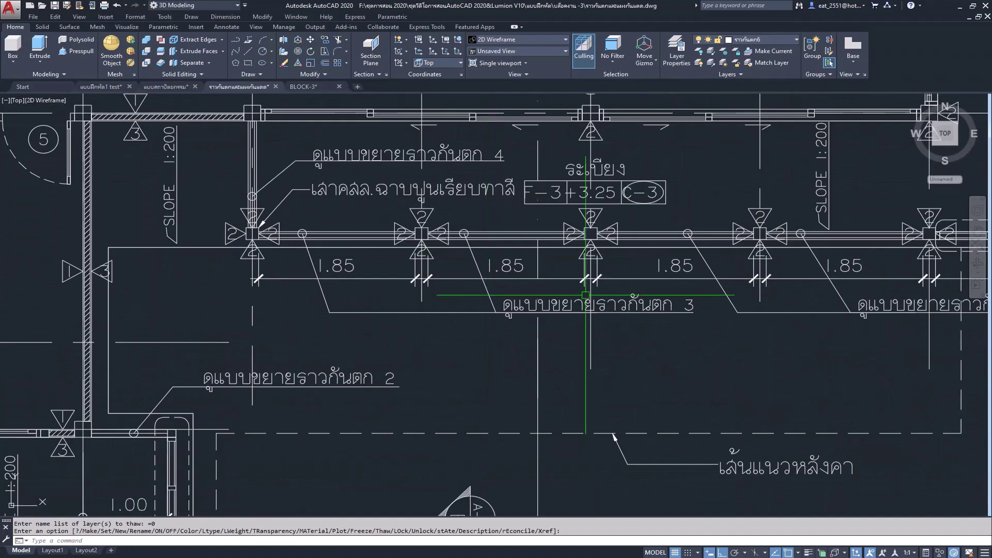
middle_drag(586, 295, 440, 256)
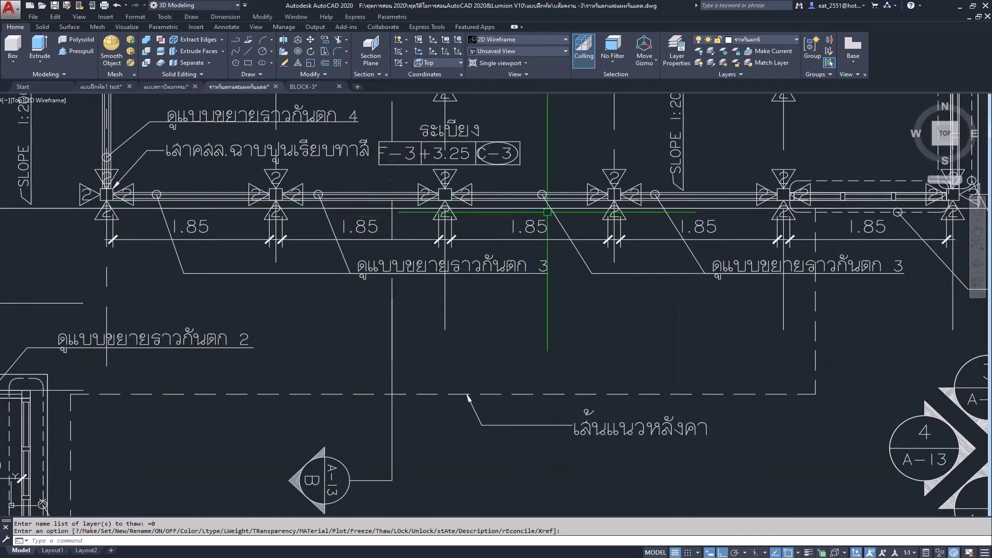
scroll(556, 209, up, 1)
scroll(556, 208, up, 2)
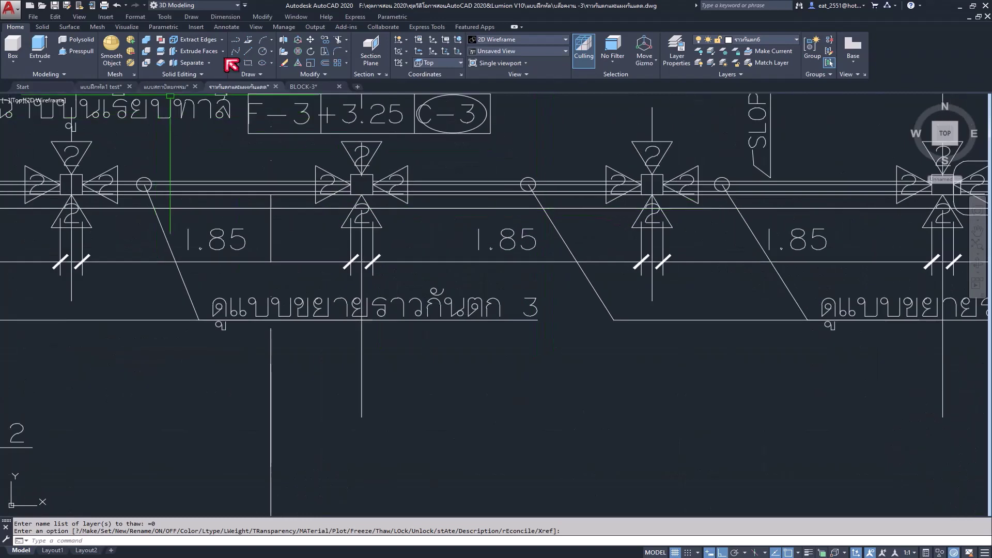
Measure the 1.848 railing span between two posts with a linear dimension, then cancel it
click(227, 28)
click(216, 66)
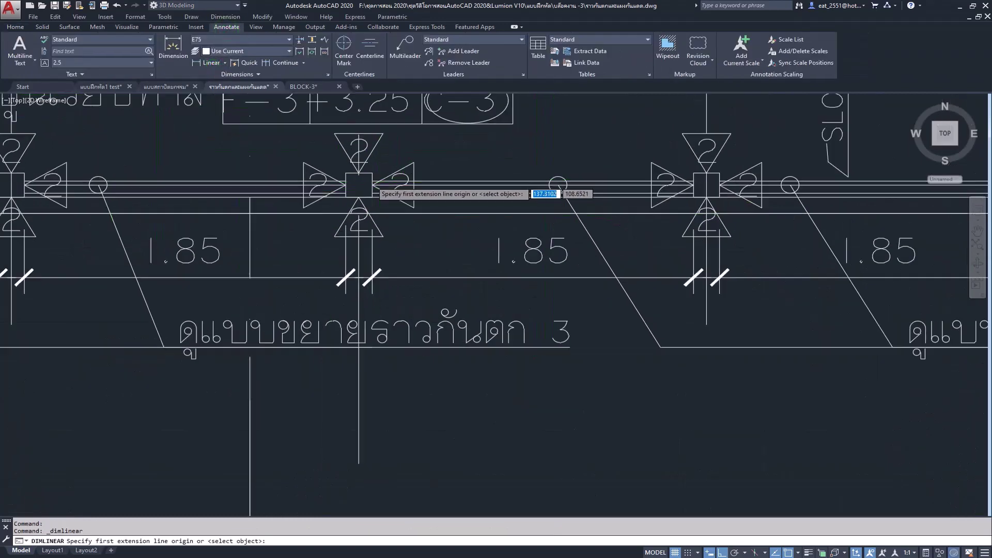
scroll(352, 180, up, 4)
click(332, 188)
scroll(346, 209, down, 4)
scroll(612, 229, up, 4)
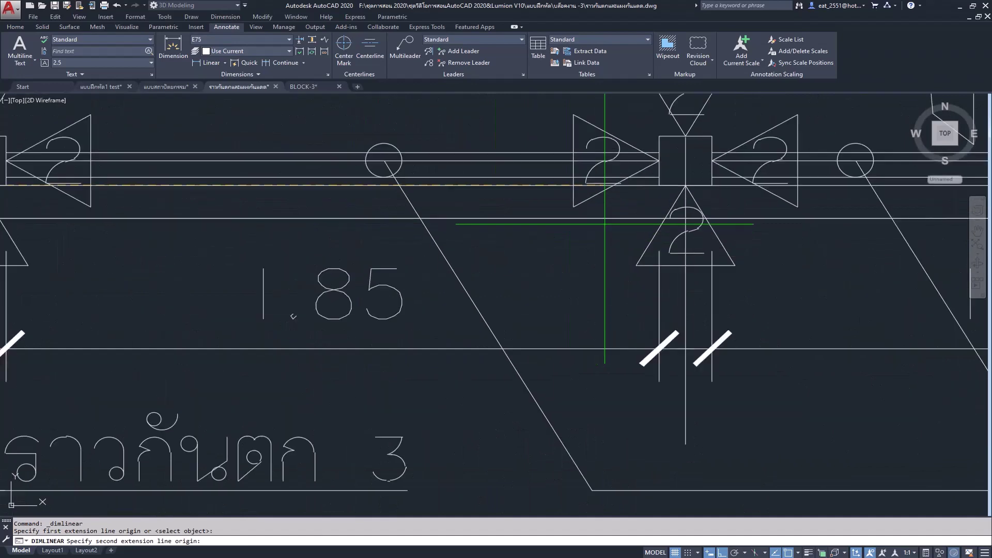
click(659, 185)
scroll(659, 185, down, 4)
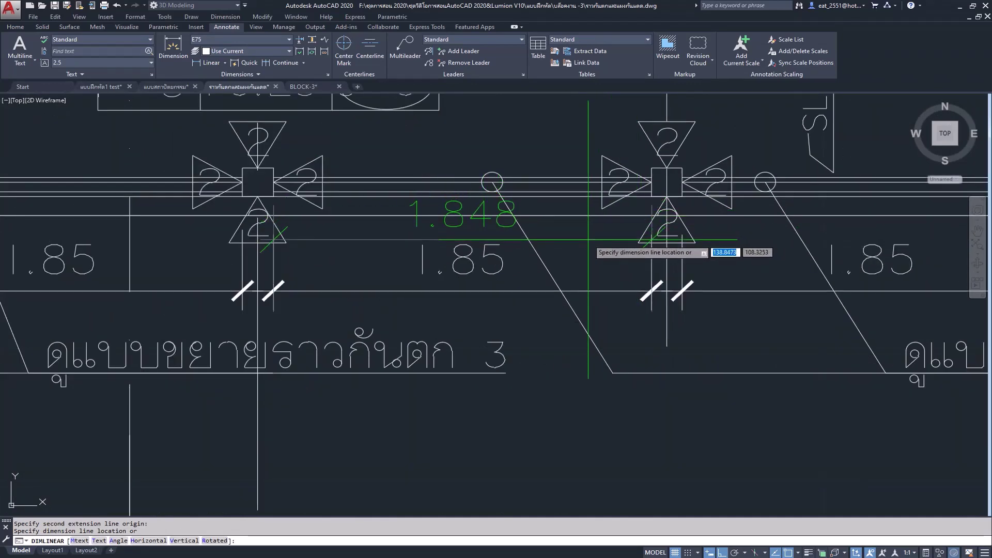
key(Escape)
scroll(321, 155, down, 4)
Pan and zoom over balustrade sheet A-28 showing railing types 4 and 5
scroll(321, 155, down, 3)
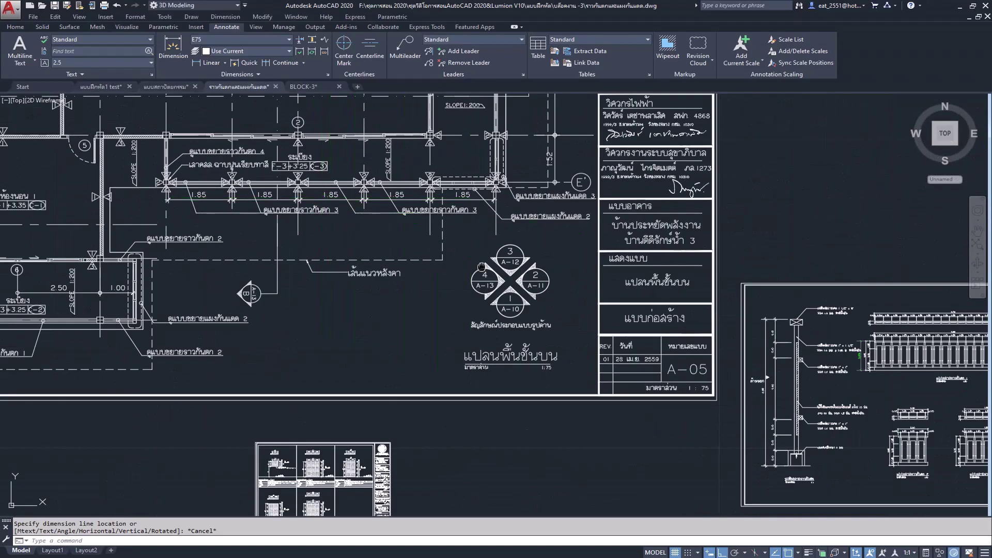
middle_drag(671, 361, 322, 253)
scroll(305, 356, down, 2)
scroll(365, 359, up, 3)
scroll(223, 223, up, 4)
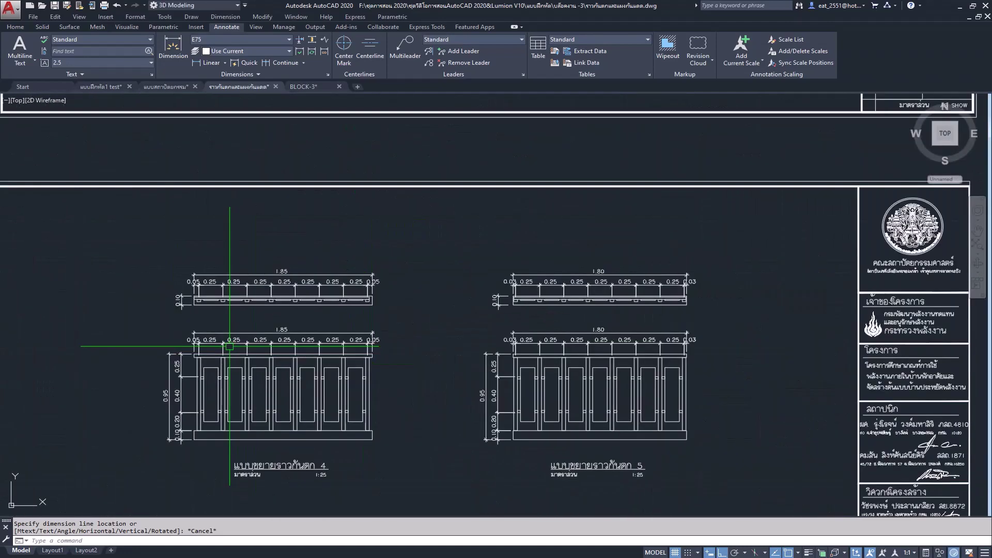
middle_drag(263, 355, 322, 262)
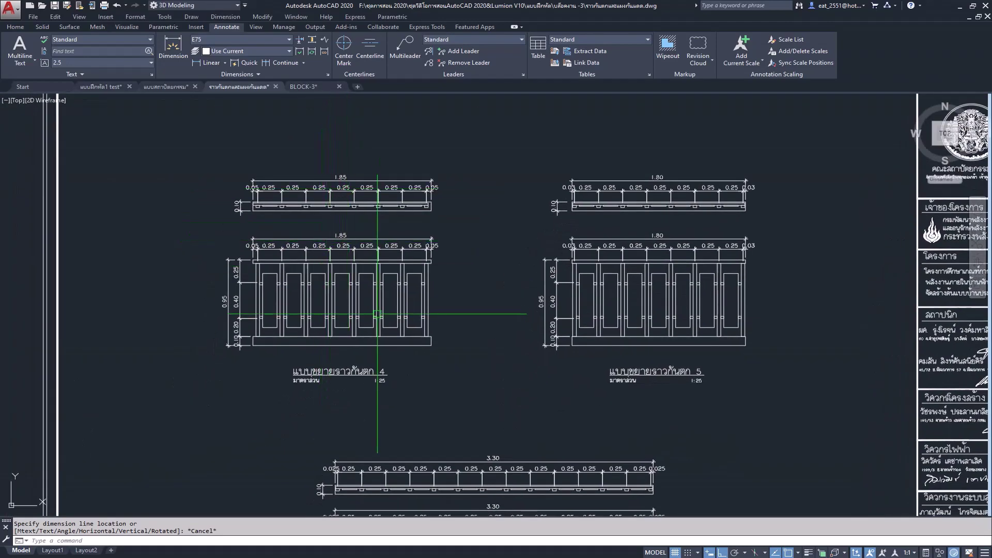
scroll(454, 358, down, 2)
scroll(472, 310, down, 1)
Center and zoom on the lower balustrade detail sheet A-29
middle_drag(472, 310, 502, 365)
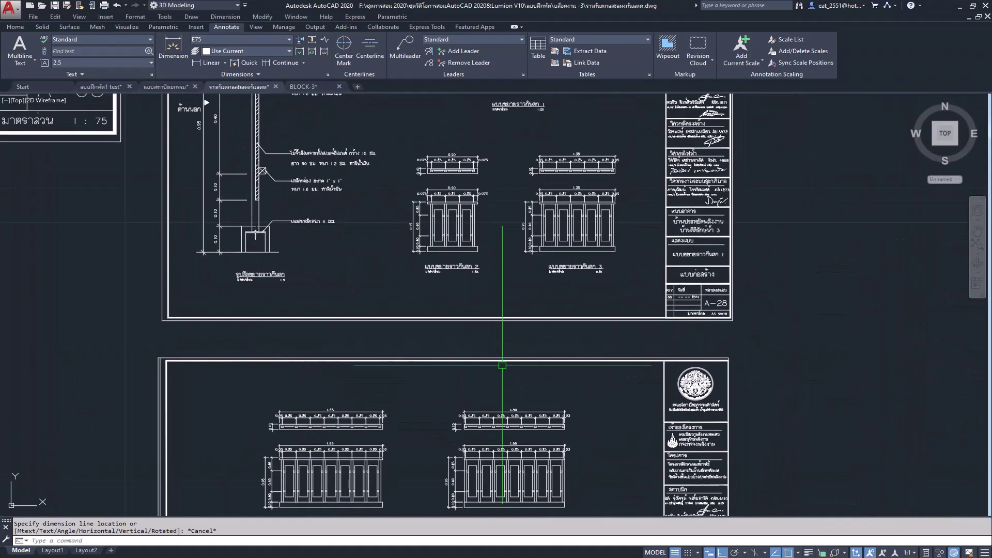
scroll(502, 364, up, 1)
scroll(443, 343, down, 1)
middle_drag(442, 343, 462, 356)
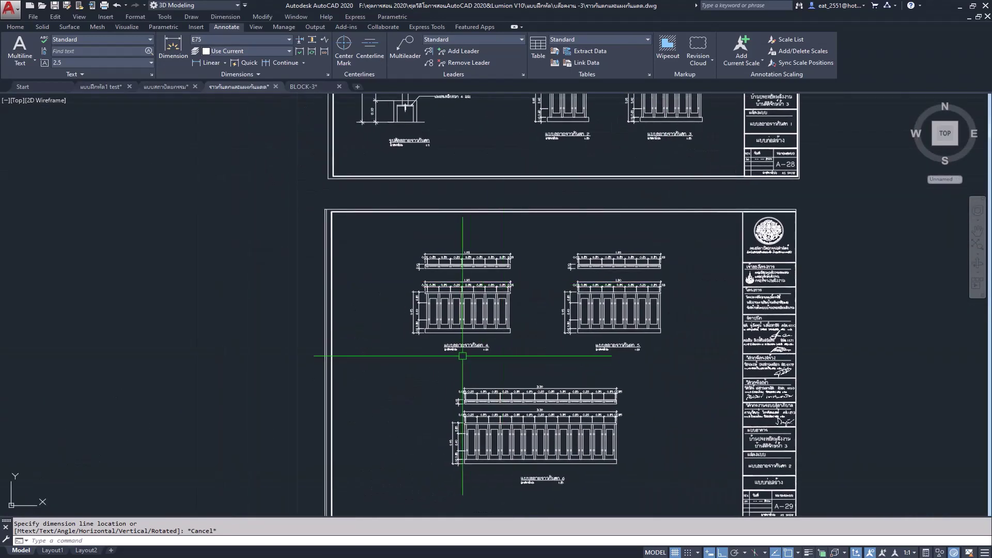
scroll(462, 356, up, 2)
scroll(486, 346, up, 1)
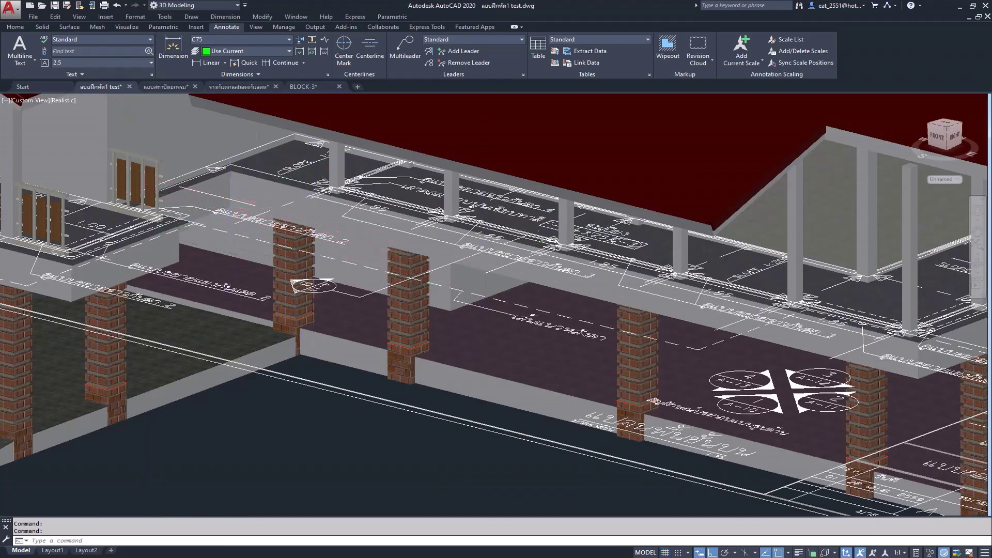
Zoom to the flat-lying wood-panel railing and bring back the Home modelling tools
scroll(274, 196, down, 2)
scroll(274, 197, down, 2)
scroll(274, 197, down, 1)
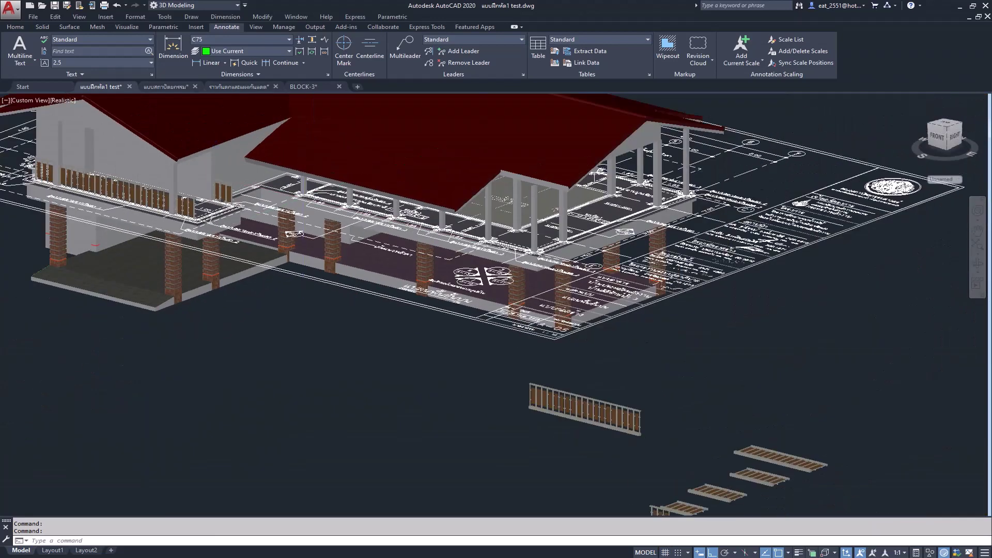
scroll(297, 190, down, 2)
scroll(630, 392, up, 1)
scroll(630, 392, up, 1)
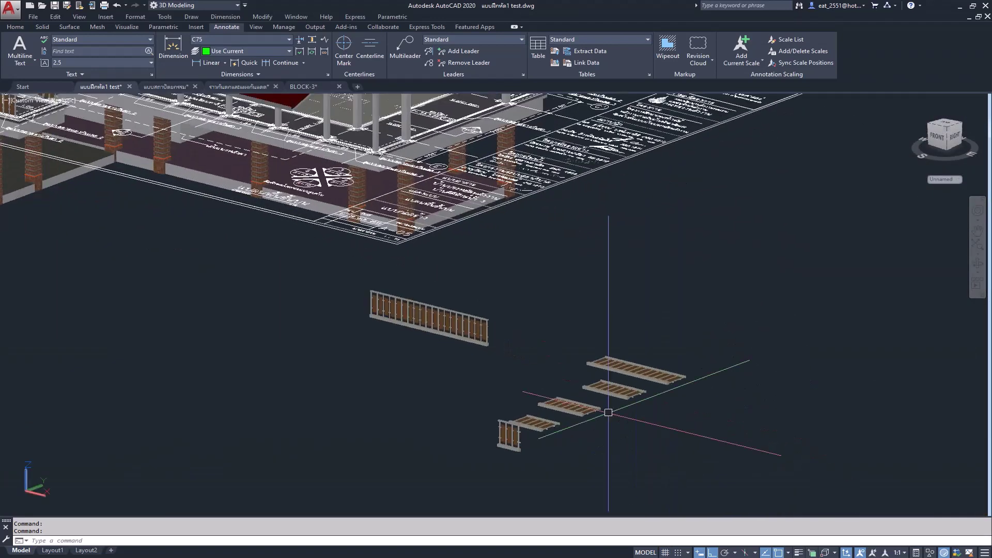
click(584, 412)
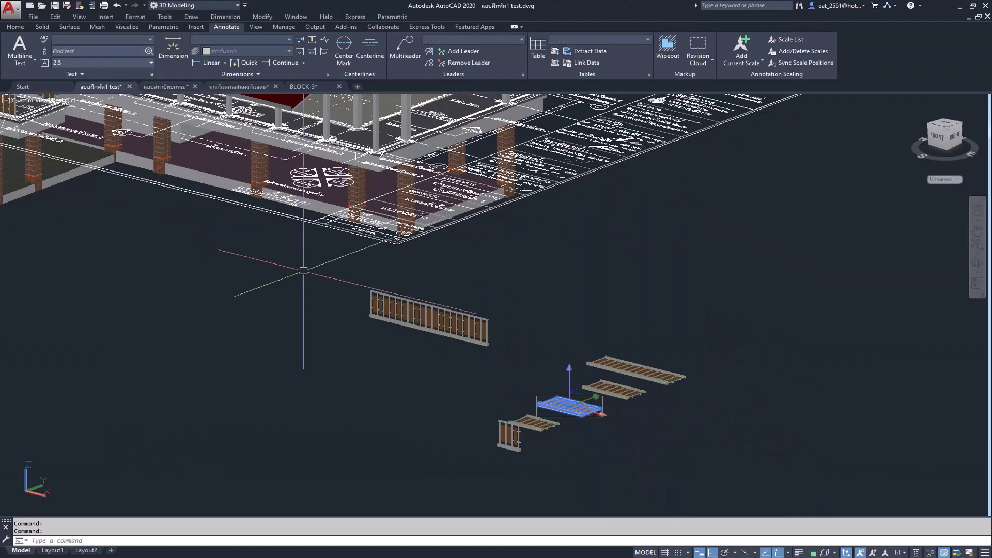
click(15, 27)
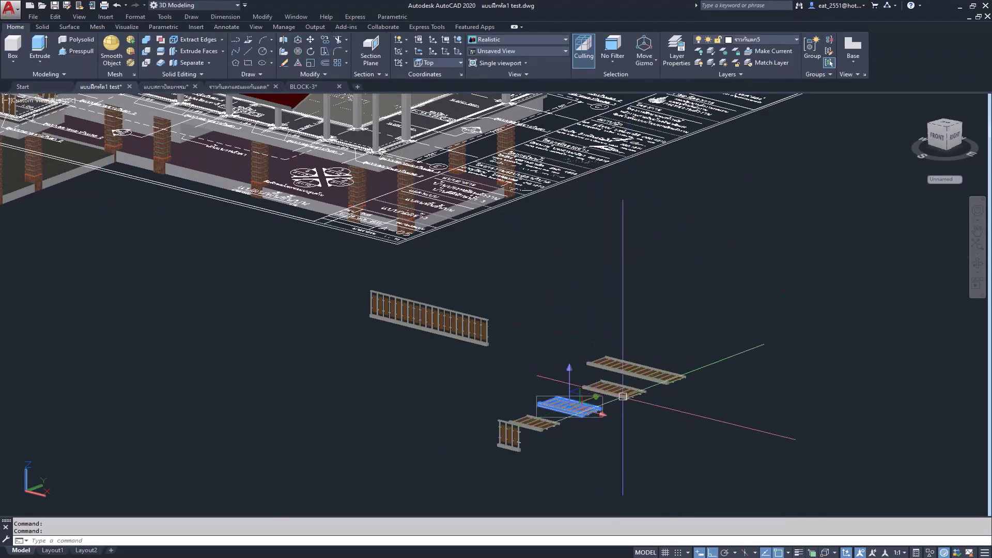
key(Escape)
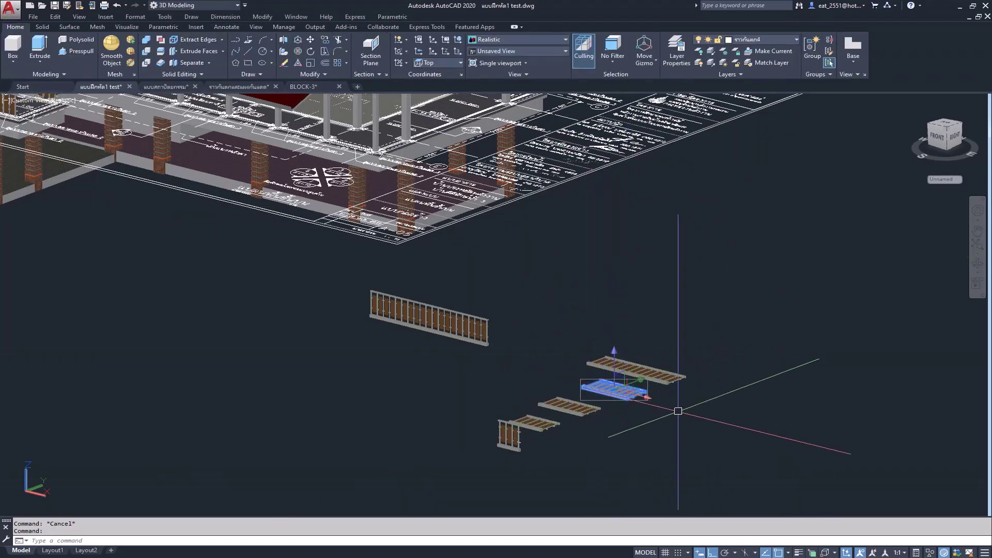
scroll(626, 382, up, 1)
scroll(636, 393, up, 2)
scroll(645, 399, up, 2)
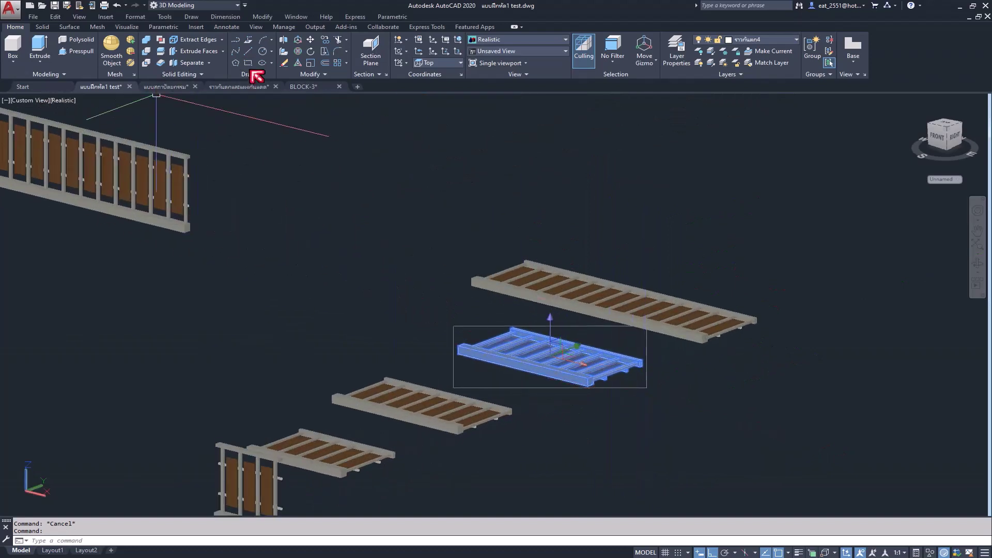
3D-rotate the wood-panel railing 90° about its base point so it stands upright
click(298, 53)
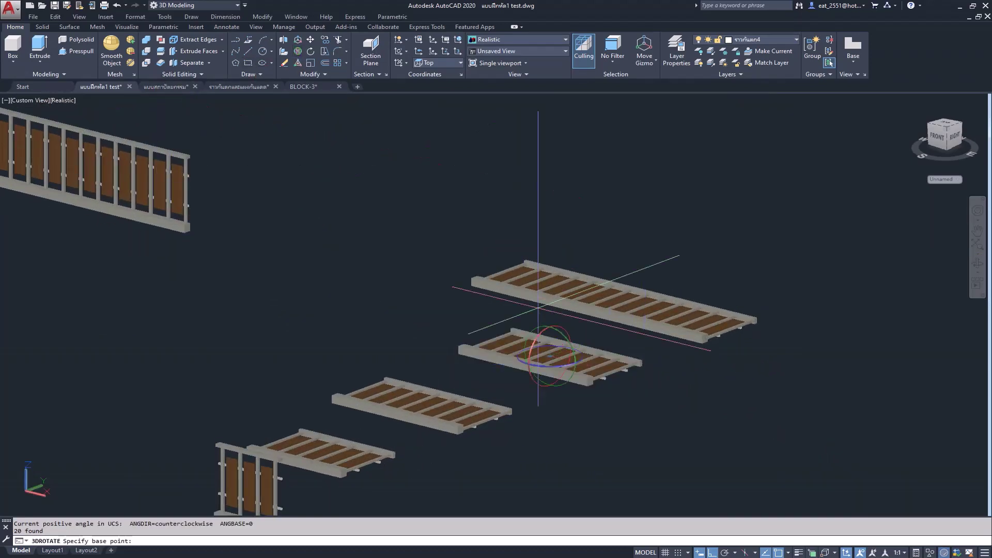
click(564, 319)
click(553, 181)
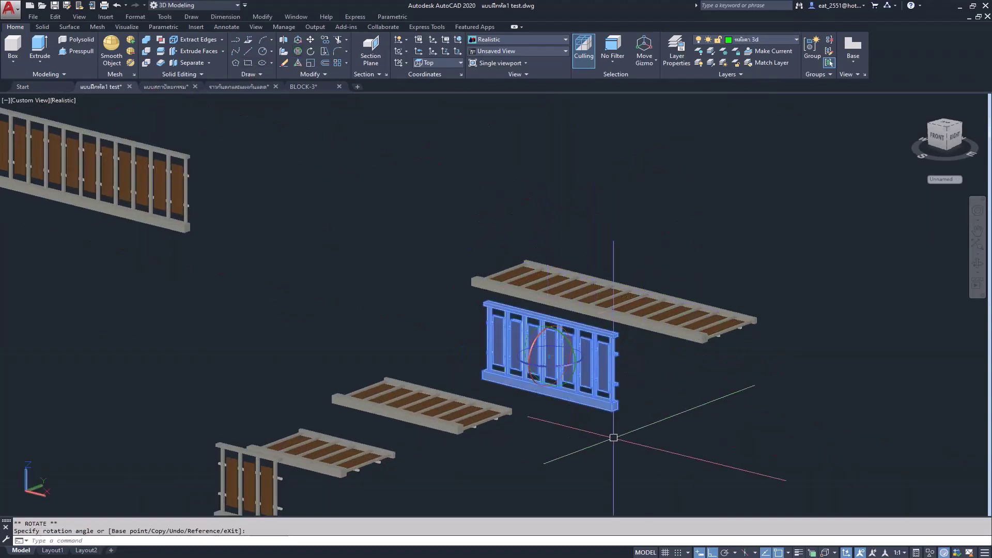
scroll(610, 449, down, 2)
scroll(548, 361, down, 1)
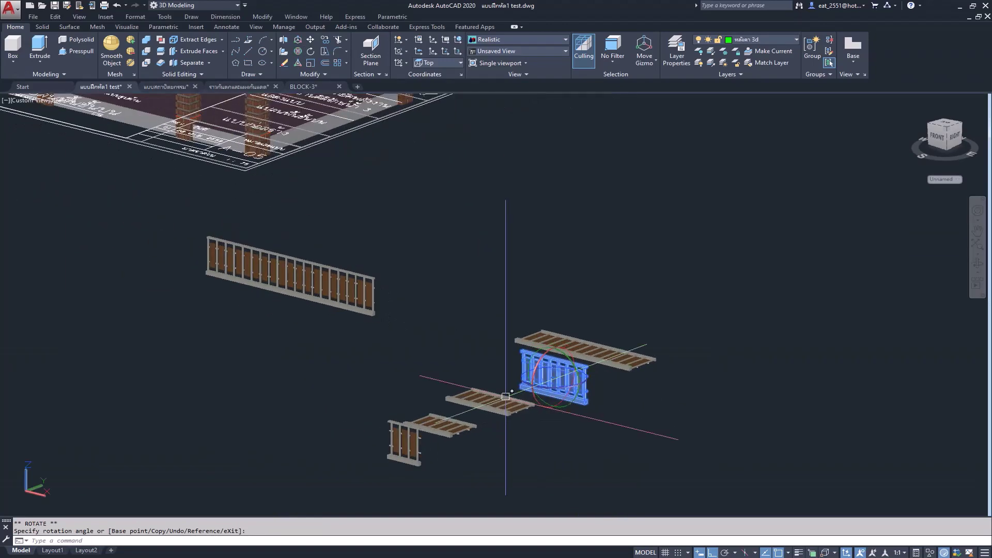
scroll(516, 391, up, 1)
scroll(516, 391, up, 3)
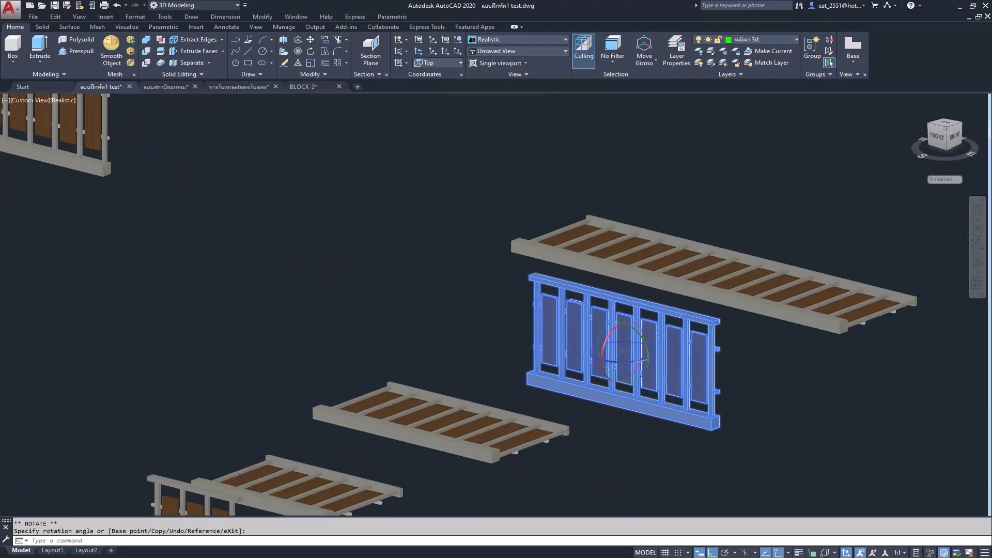
click(331, 43)
Set the copy base point at the railing's bottom corner and zoom to the porch edge
scroll(517, 385, up, 3)
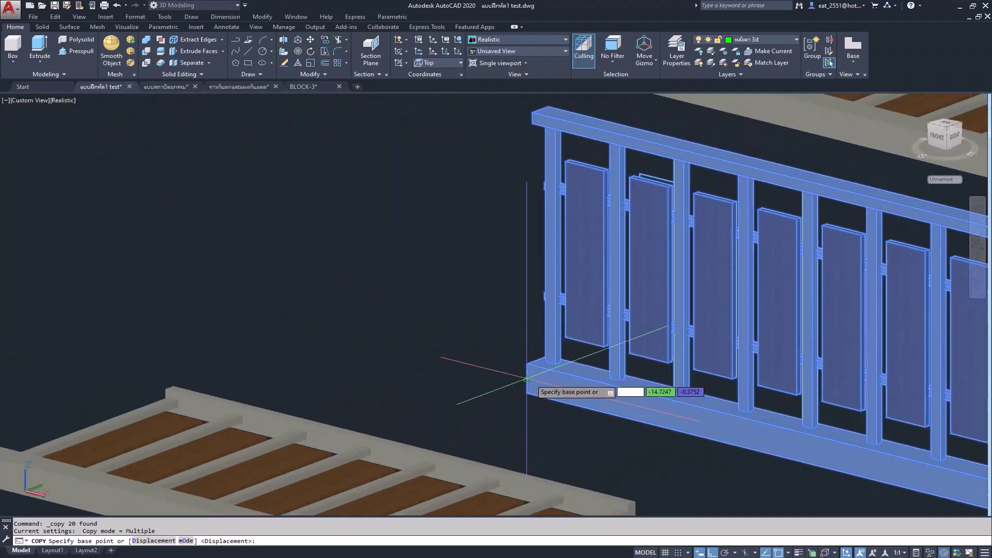
scroll(530, 356, up, 1)
click(531, 356)
scroll(612, 449, down, 4)
scroll(611, 442, down, 3)
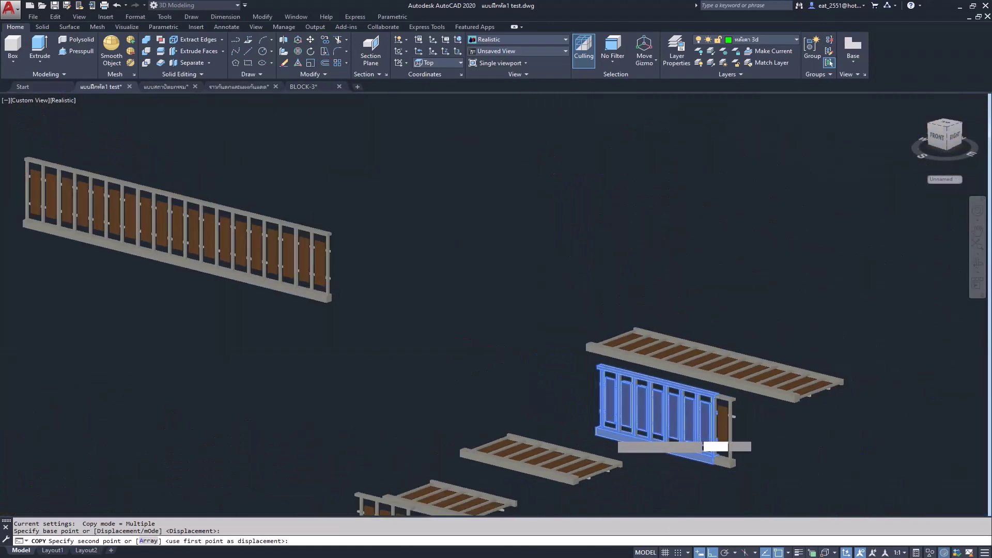
scroll(610, 434, down, 2)
scroll(611, 434, down, 3)
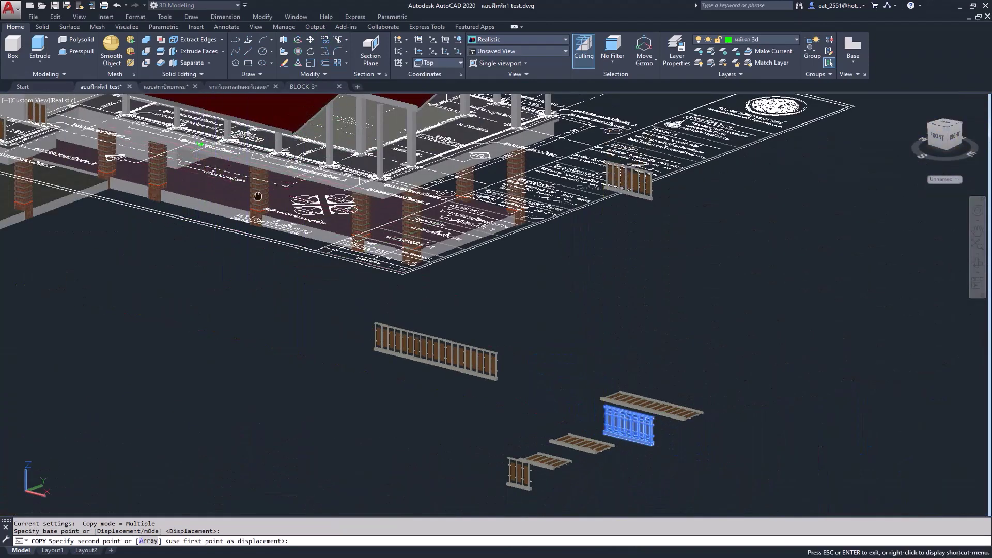
middle_drag(615, 170, 369, 312)
scroll(370, 312, up, 1)
scroll(370, 311, up, 1)
scroll(369, 311, up, 1)
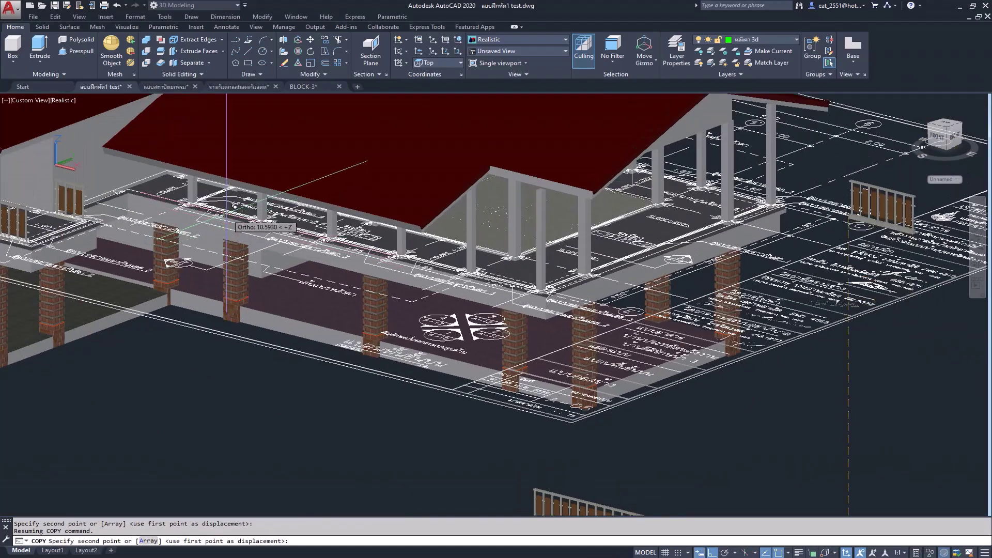
scroll(192, 211, up, 1)
scroll(193, 212, up, 1)
scroll(194, 215, up, 1)
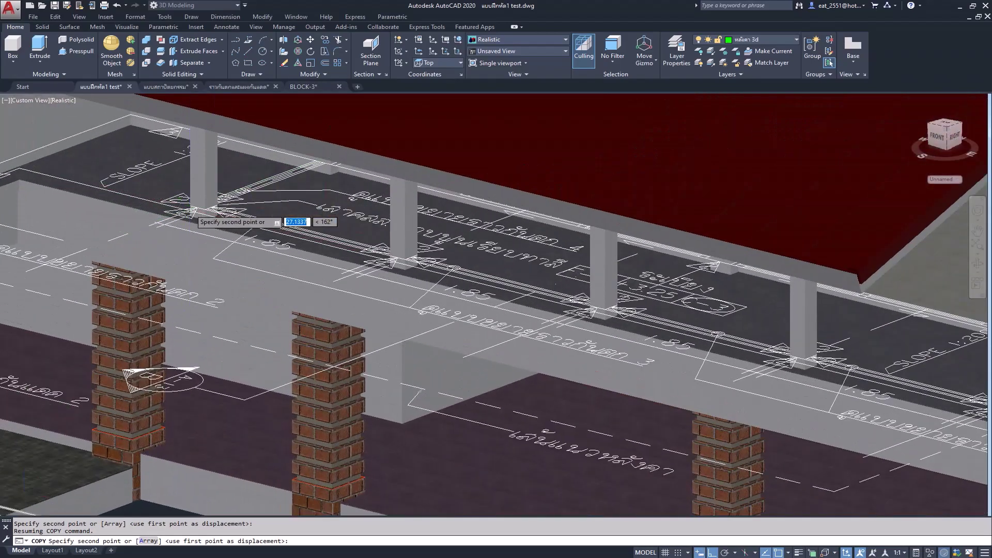
scroll(195, 217, up, 1)
scroll(197, 216, up, 1)
scroll(201, 214, up, 1)
scroll(205, 212, up, 1)
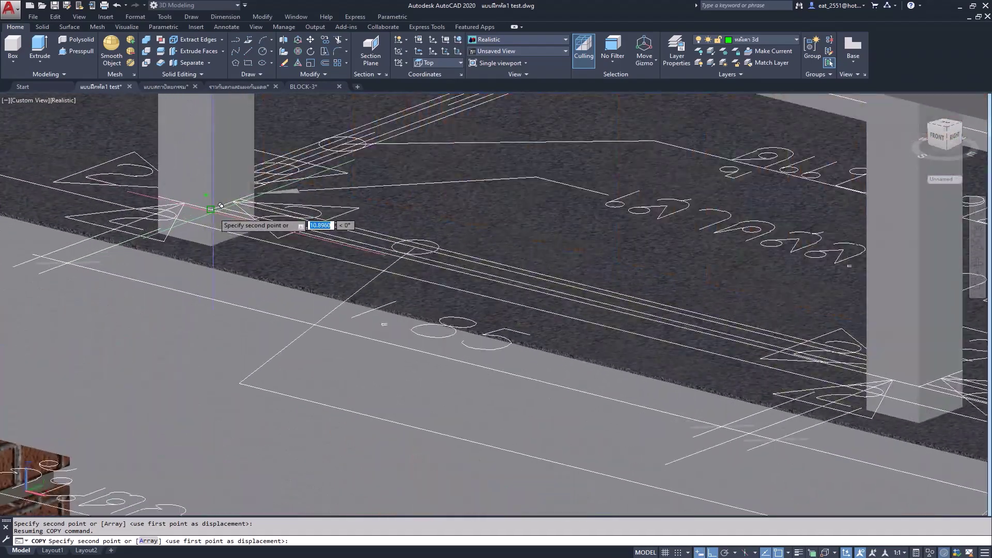
scroll(210, 209, up, 2)
Place the railing copy beside the porch post between the columns, then end Copy
click(218, 202)
scroll(215, 208, down, 2)
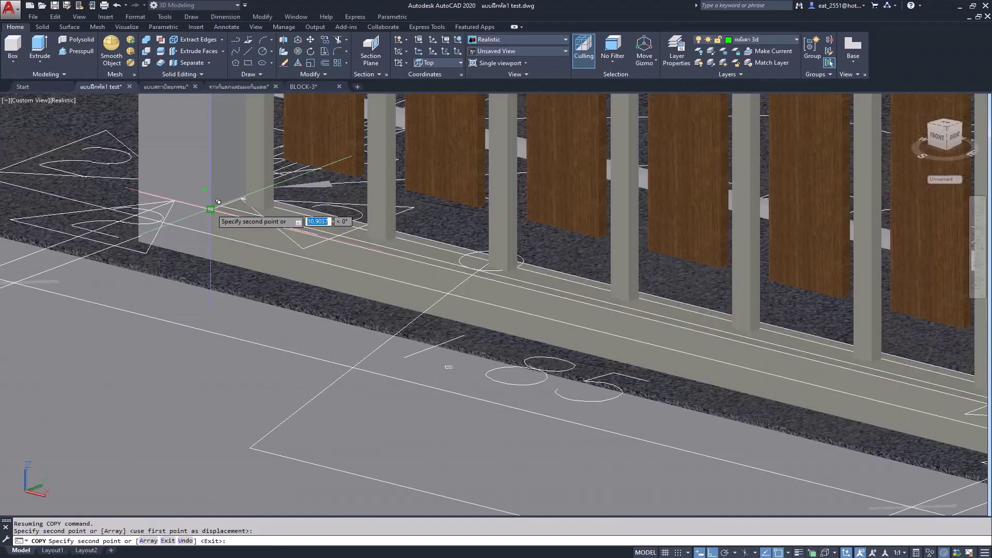
scroll(222, 222, down, 1)
scroll(269, 222, down, 2)
scroll(529, 309, up, 2)
scroll(538, 302, up, 2)
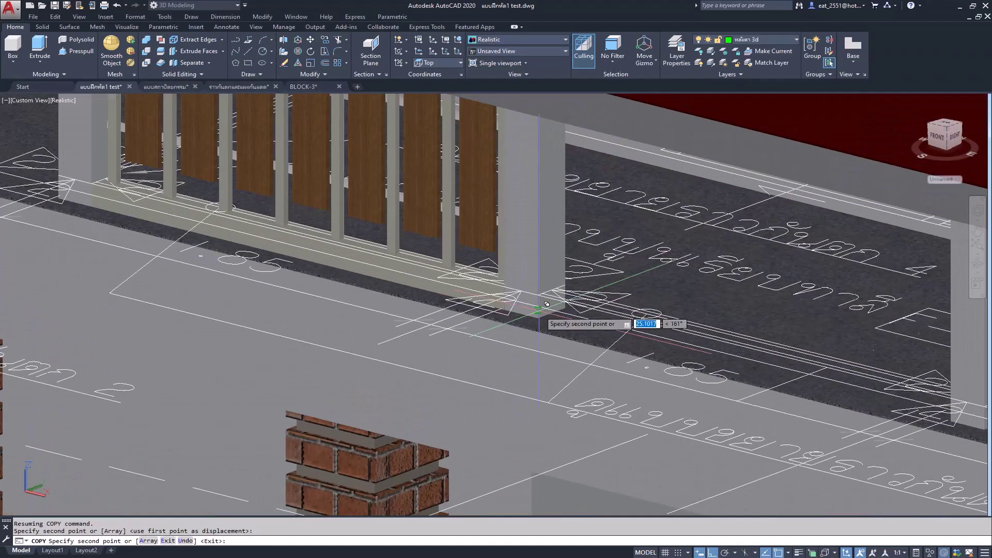
scroll(547, 293, up, 2)
scroll(544, 278, down, 2)
scroll(594, 310, down, 2)
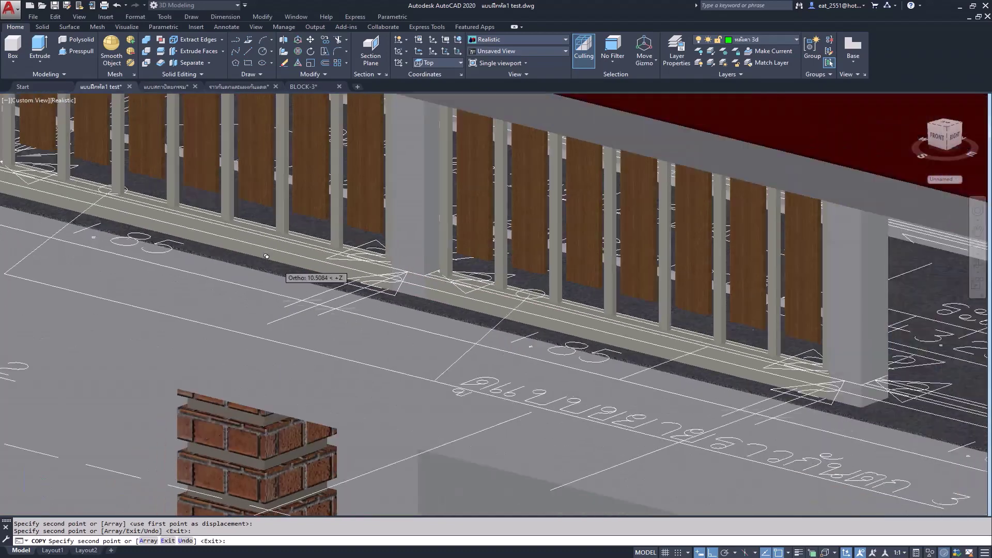
scroll(659, 354, up, 1)
scroll(677, 361, up, 2)
scroll(707, 365, up, 2)
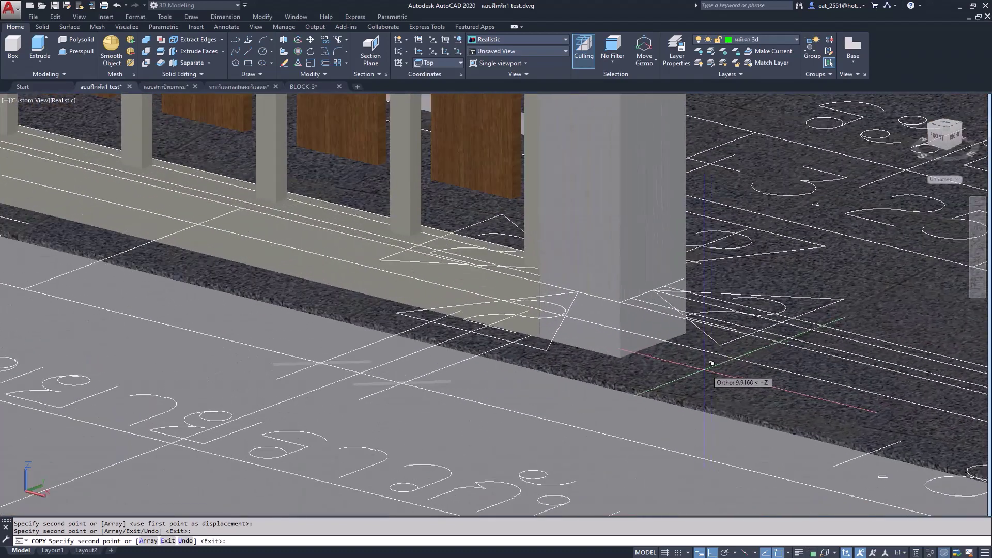
scroll(627, 295, down, 2)
scroll(385, 268, down, 2)
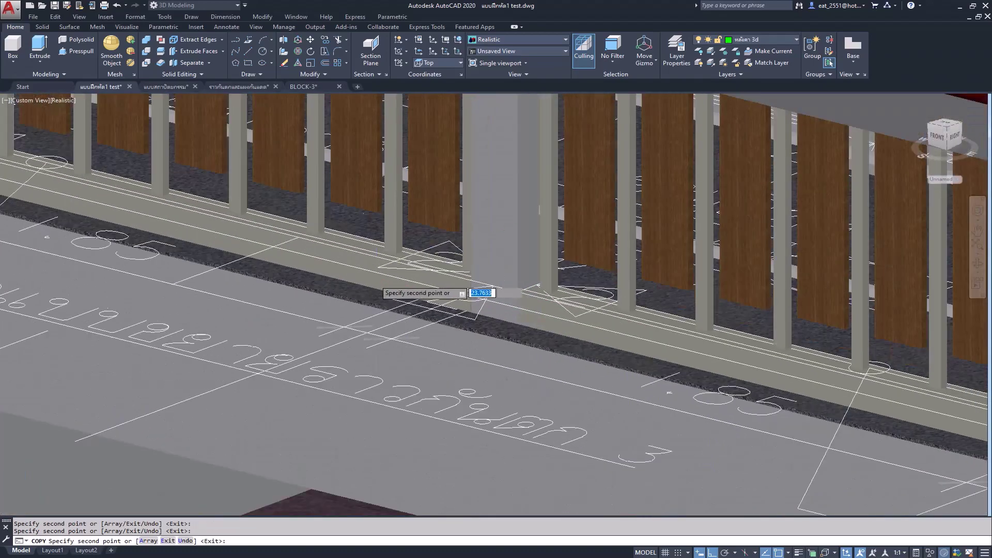
scroll(385, 268, down, 2)
scroll(693, 356, up, 2)
scroll(667, 346, up, 2)
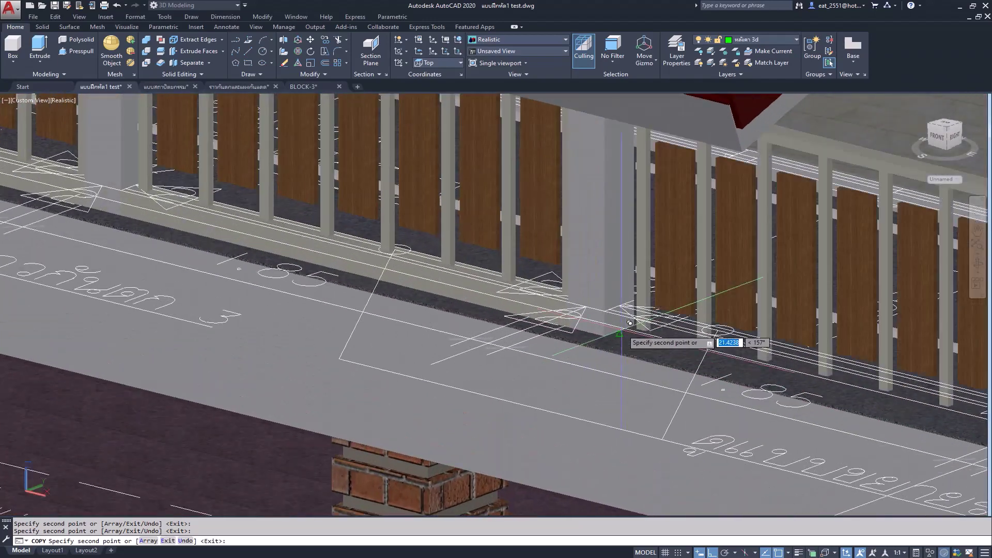
scroll(620, 310, up, 1)
scroll(567, 296, down, 1)
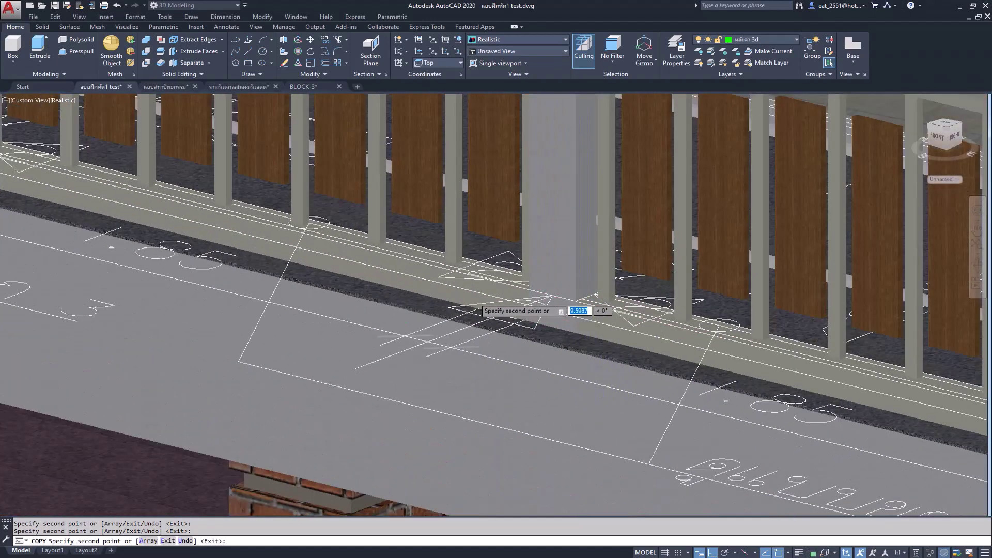
scroll(576, 310, down, 2)
scroll(571, 310, down, 2)
scroll(571, 310, down, 1)
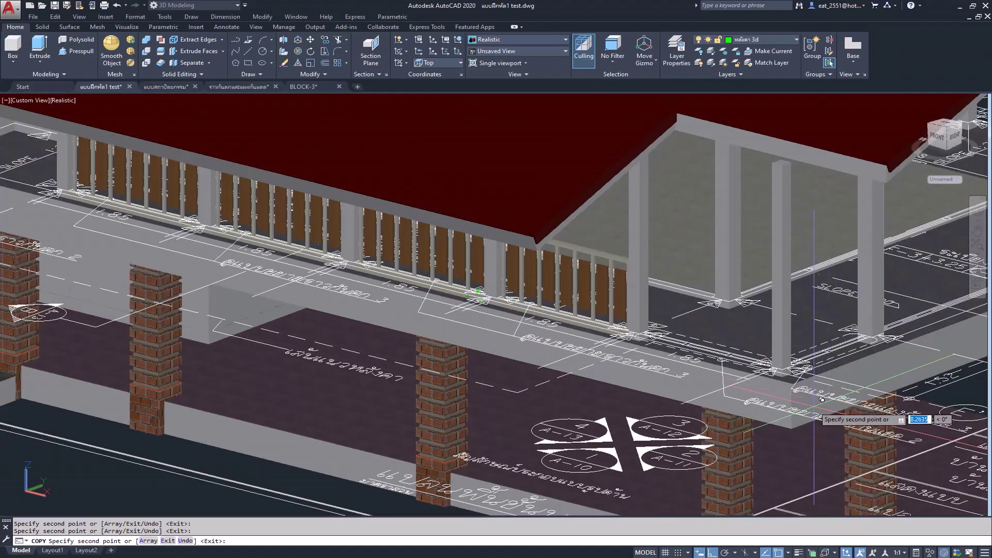
key(Escape)
scroll(584, 460, down, 1)
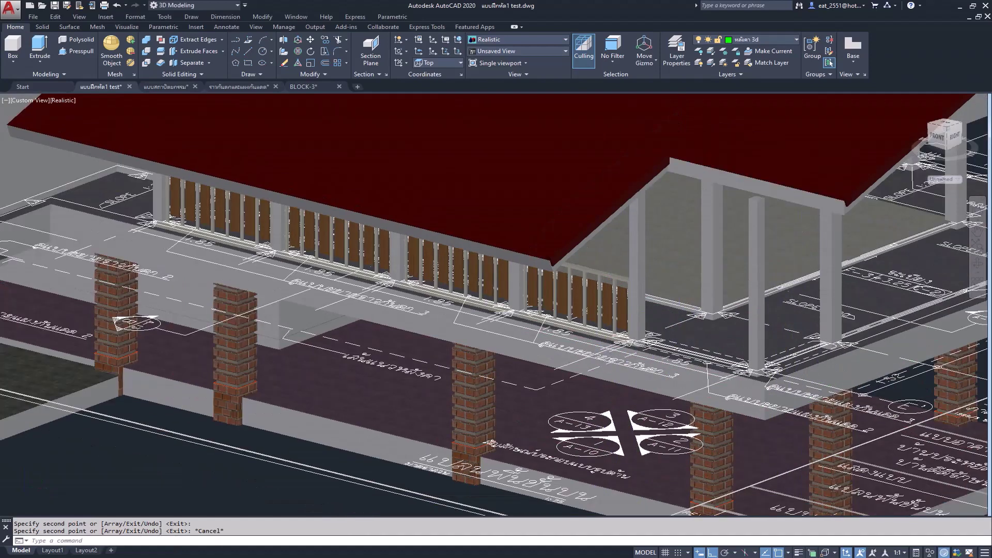
scroll(620, 424, down, 1)
scroll(304, 317, up, 1)
Select the four wood-panel railing blocks running along the upper balcony edge
scroll(304, 316, down, 1)
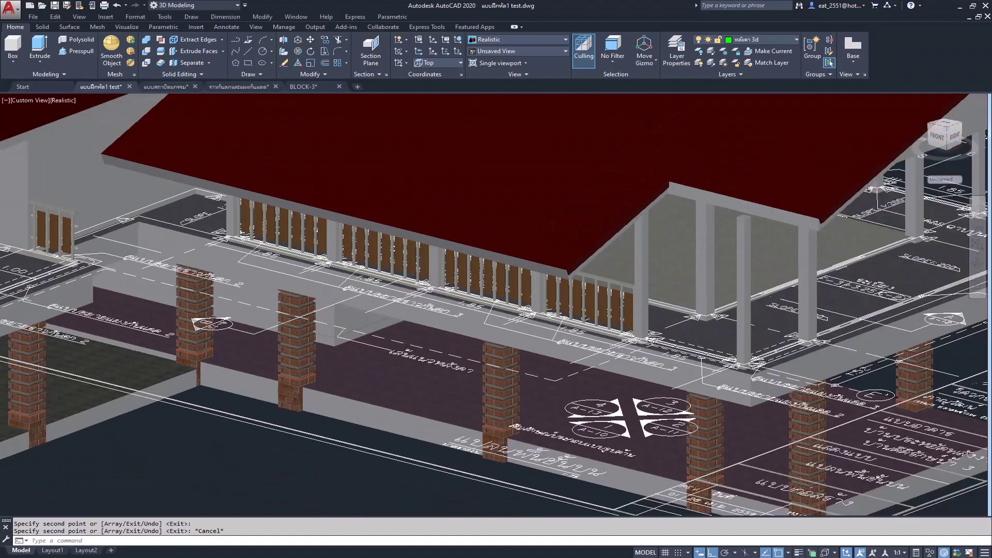
scroll(279, 258, down, 1)
click(275, 242)
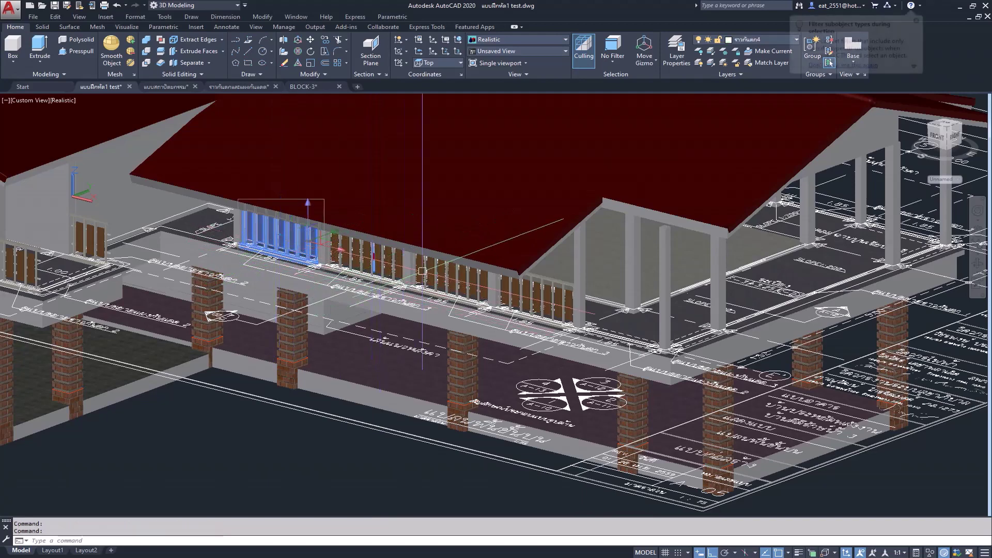
click(351, 256)
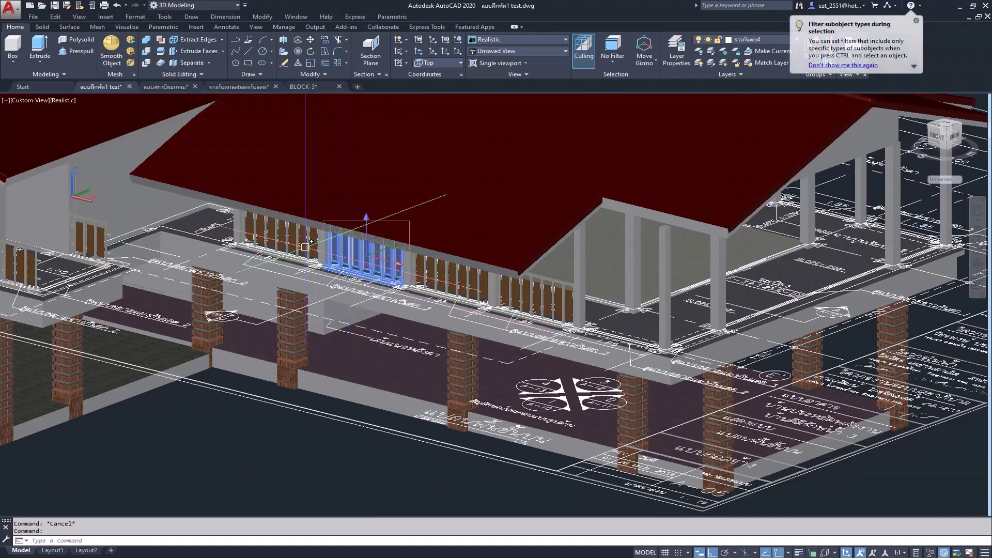
click(446, 272)
click(527, 290)
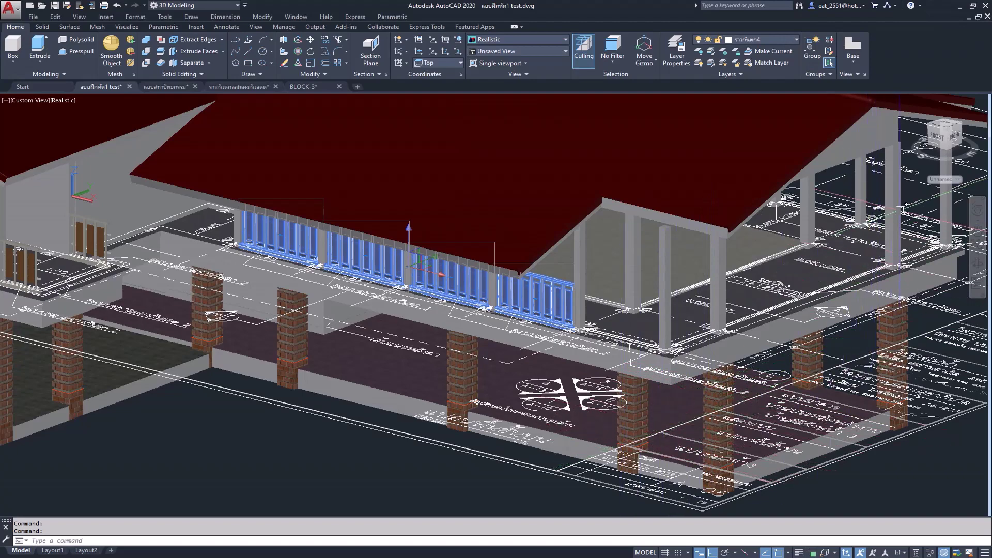
scroll(900, 209, up, 1)
scroll(889, 204, up, 2)
scroll(873, 197, up, 2)
scroll(858, 191, up, 2)
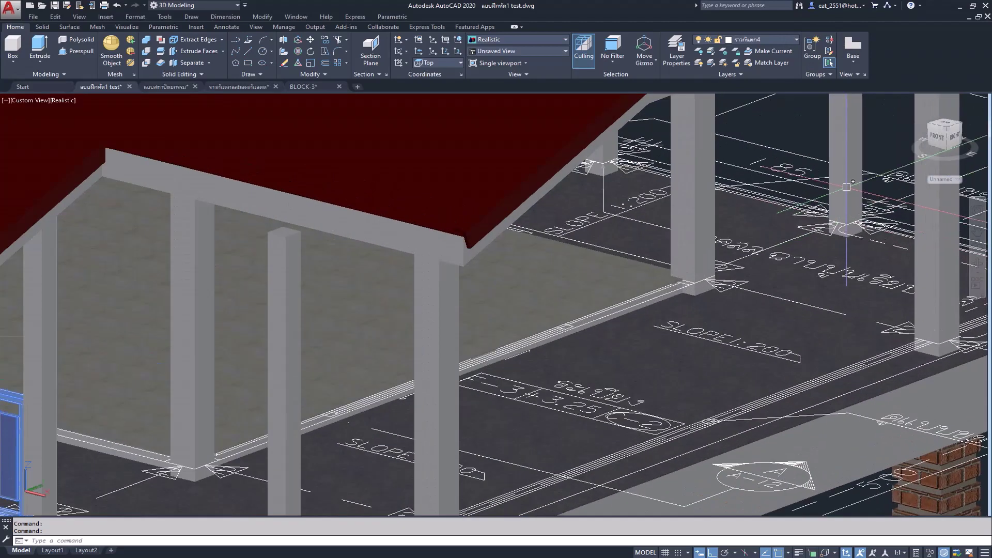
scroll(847, 187, down, 6)
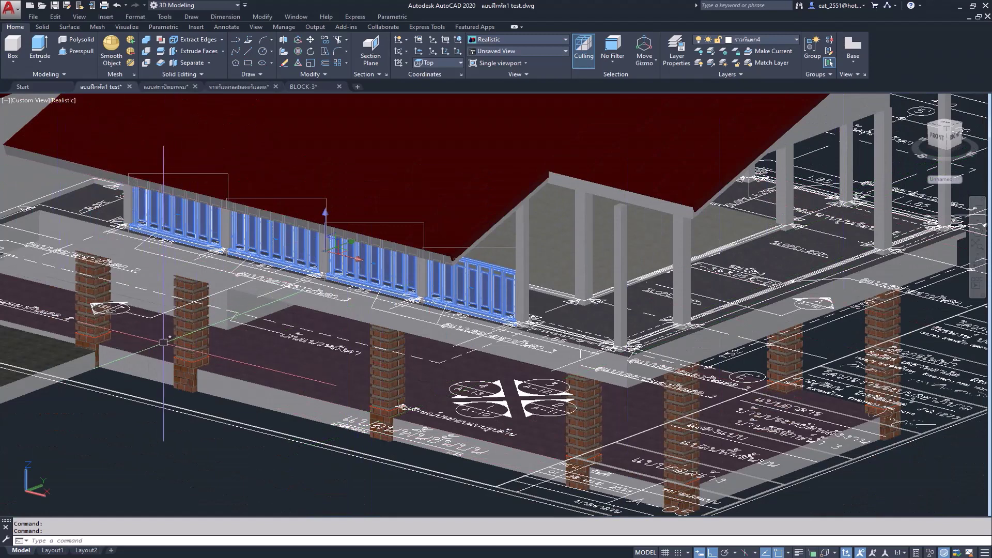
Start copying the four railings, with the base point at the railing corner by the column
click(324, 42)
scroll(569, 345, up, 1)
scroll(556, 323, up, 1)
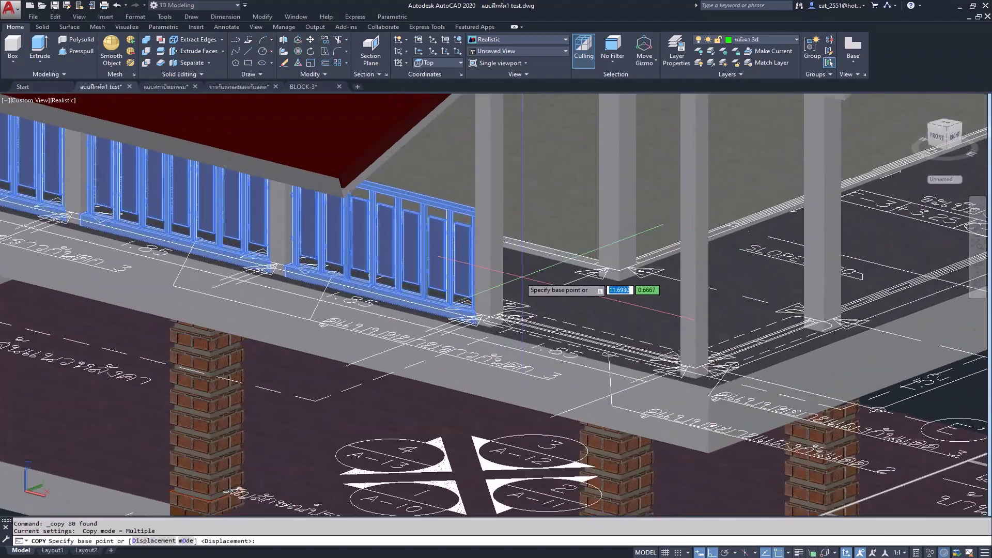
scroll(521, 279, up, 1)
scroll(473, 318, up, 2)
scroll(496, 349, up, 2)
scroll(501, 388, up, 2)
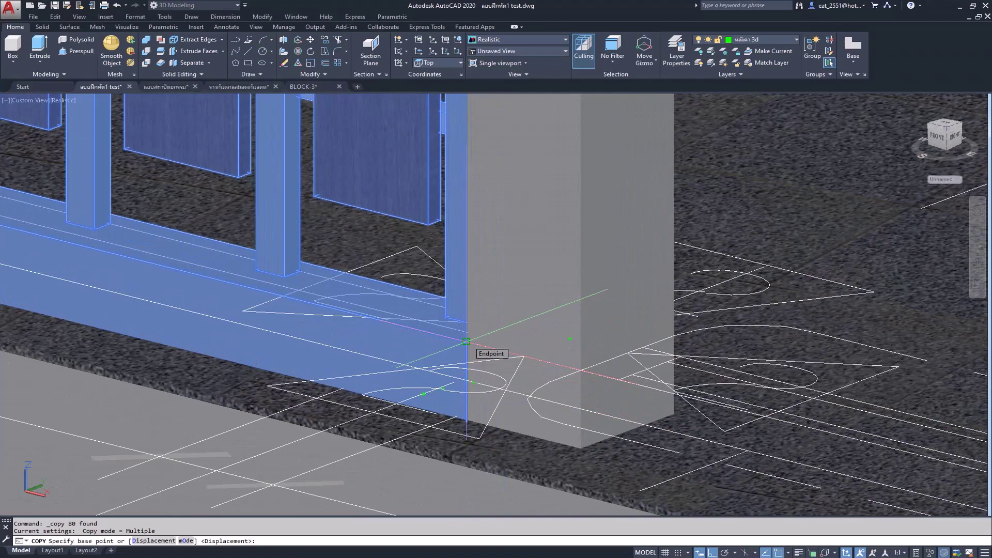
click(466, 341)
Place the railing copy at the right-hand column base on the balcony edge
scroll(594, 330, down, 1)
scroll(223, 421, down, 2)
scroll(211, 423, down, 2)
scroll(207, 423, down, 2)
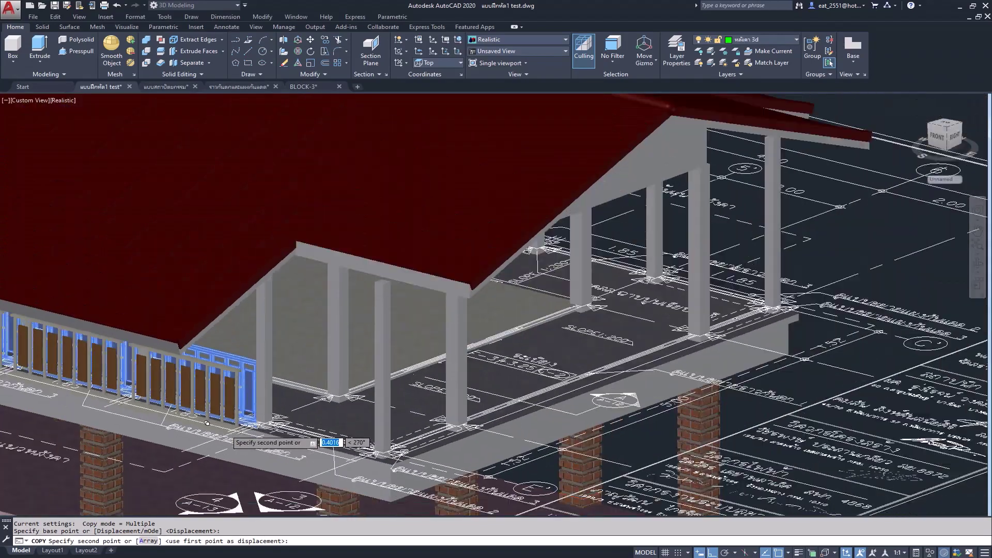
scroll(672, 269, up, 2)
scroll(708, 254, up, 2)
scroll(716, 245, up, 2)
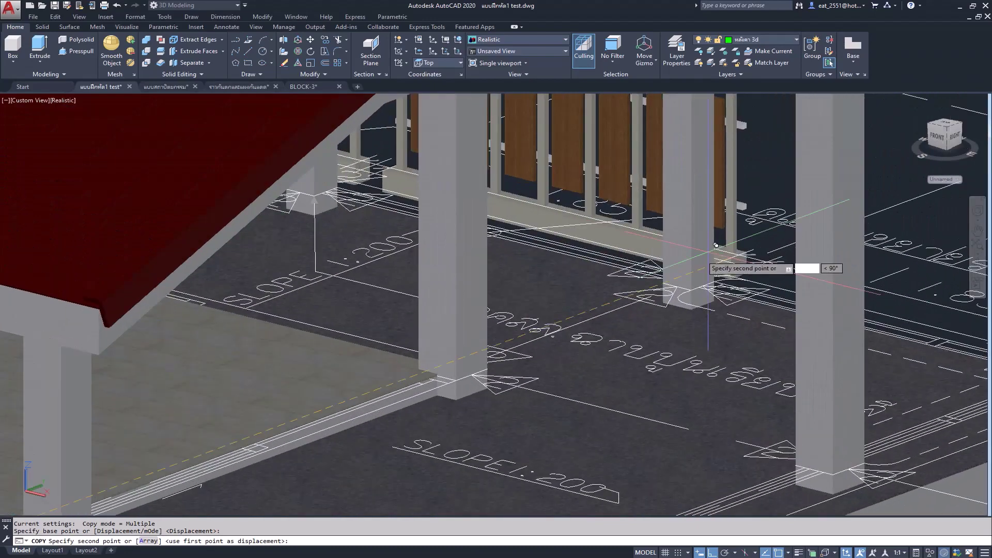
scroll(716, 245, up, 2)
scroll(693, 264, up, 2)
scroll(638, 303, up, 2)
scroll(636, 313, up, 1)
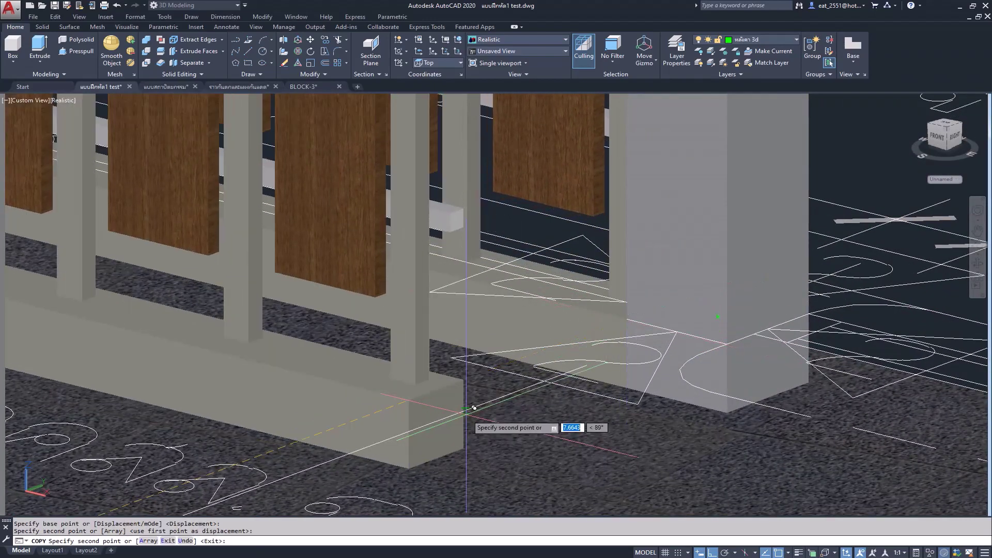
click(470, 408)
key(Escape)
scroll(470, 408, down, 1)
scroll(582, 393, down, 2)
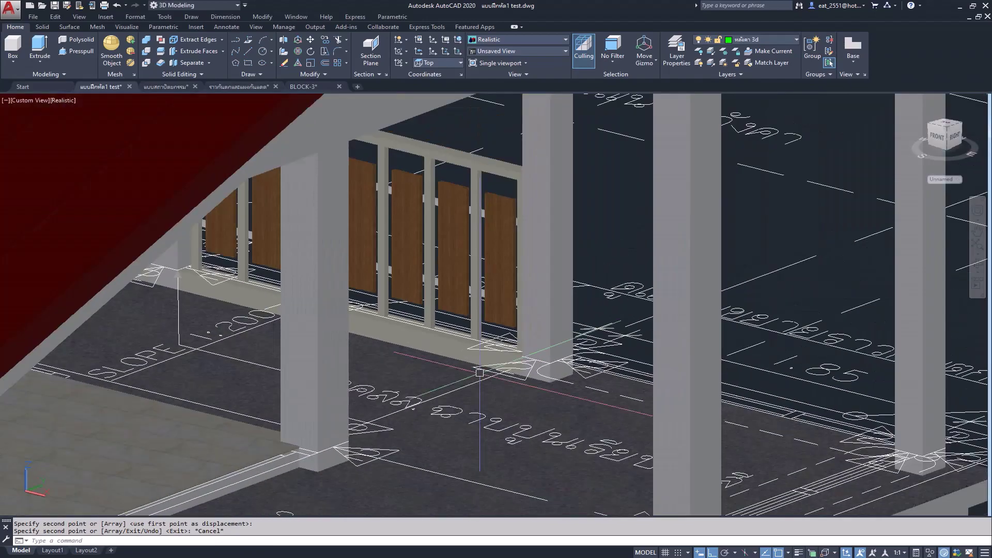
scroll(581, 394, down, 2)
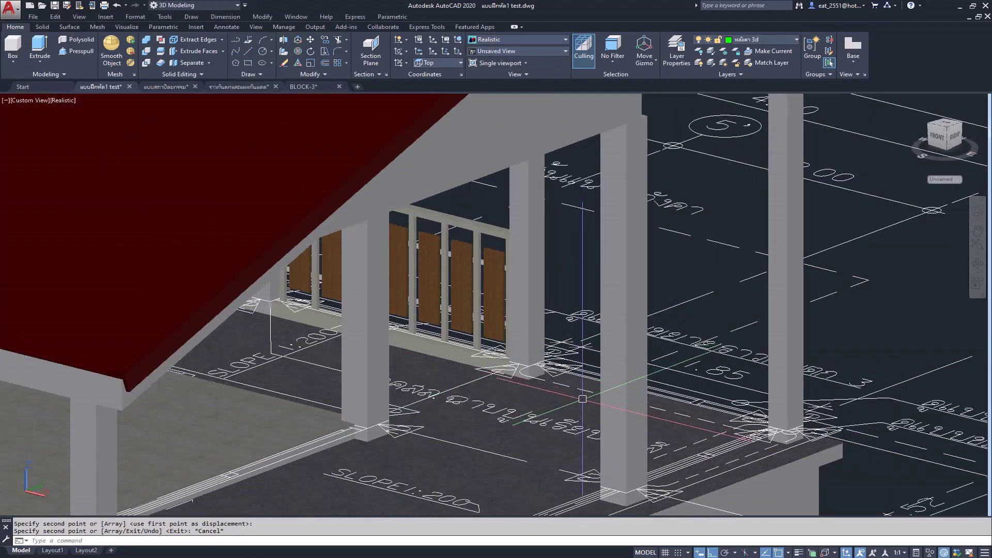
Orbit the view and select the four copied railing panels along the balcony edge
mouse_move(582, 399)
shift+middle_down()
mouse_move(363, 402)
mouse_move(360, 377)
mouse_move(555, 295)
shift+middle_up()
scroll(360, 378, down, 2)
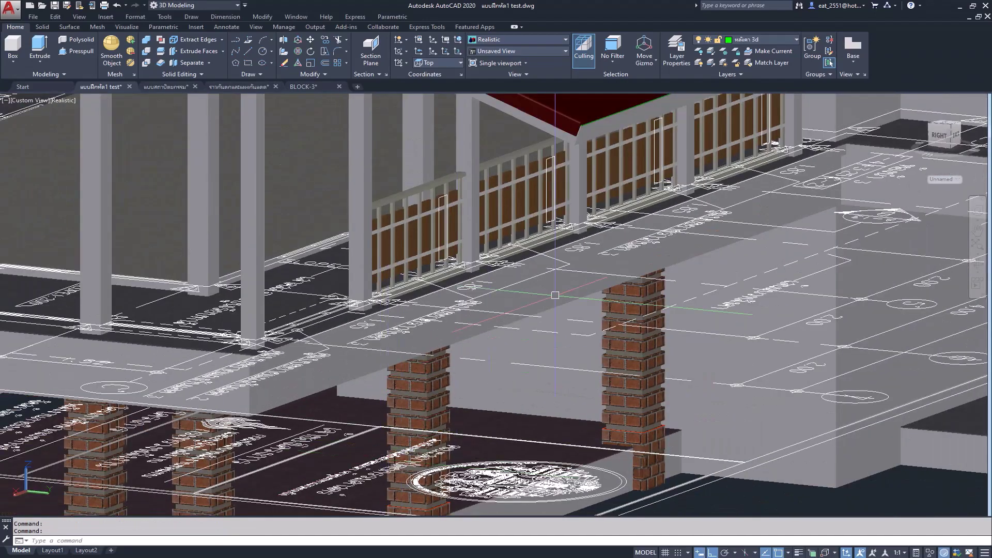
scroll(695, 163, up, 1)
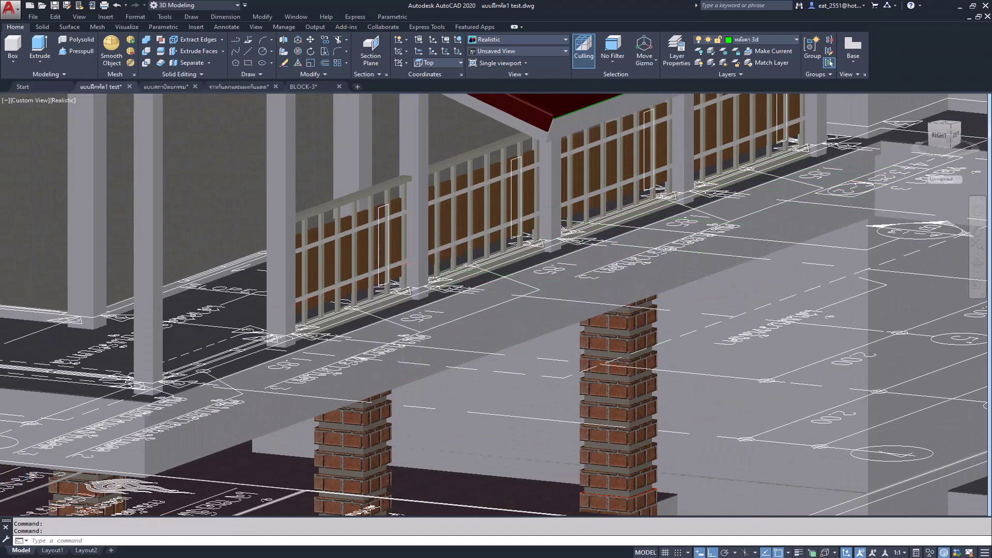
scroll(374, 273, up, 1)
click(341, 202)
click(487, 172)
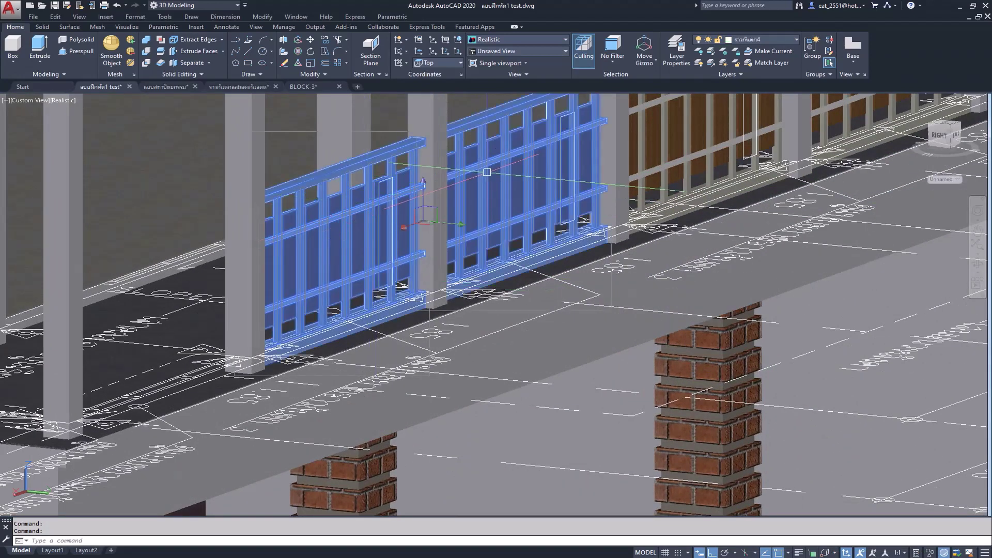
shift+middle_drag(486, 171, 636, 150)
click(635, 145)
click(734, 138)
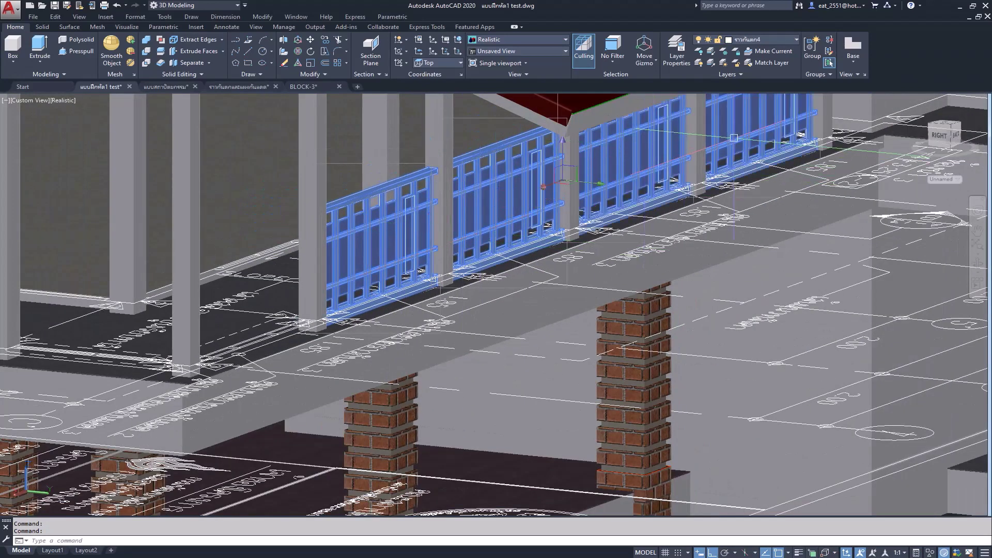
Zoom out and expand the Modify panel on the Home tab
scroll(323, 317, up, 1)
scroll(323, 318, up, 1)
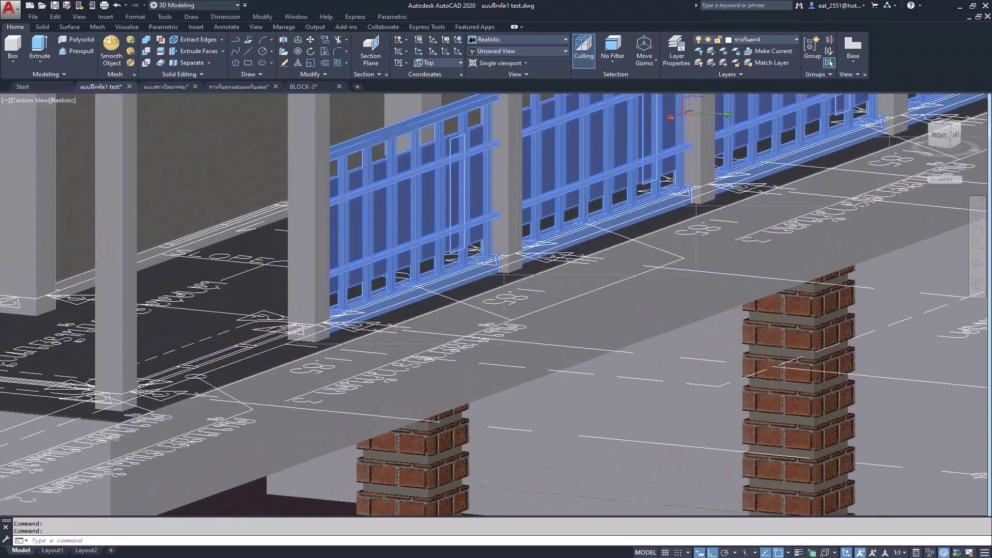
scroll(323, 318, up, 1)
scroll(328, 323, up, 1)
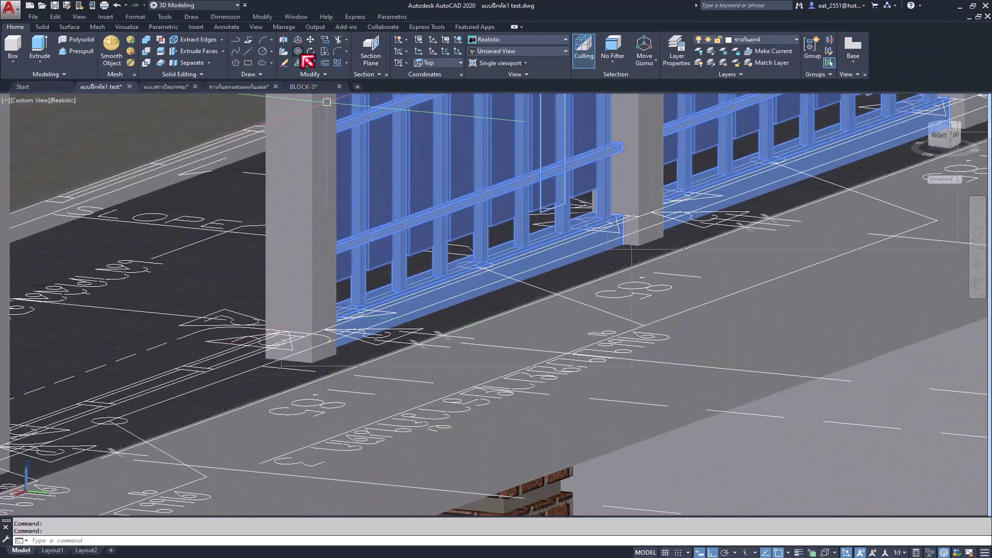
click(325, 74)
Mirror the four railing panels about a line at the column corner, erasing the source objects (Y)
click(337, 87)
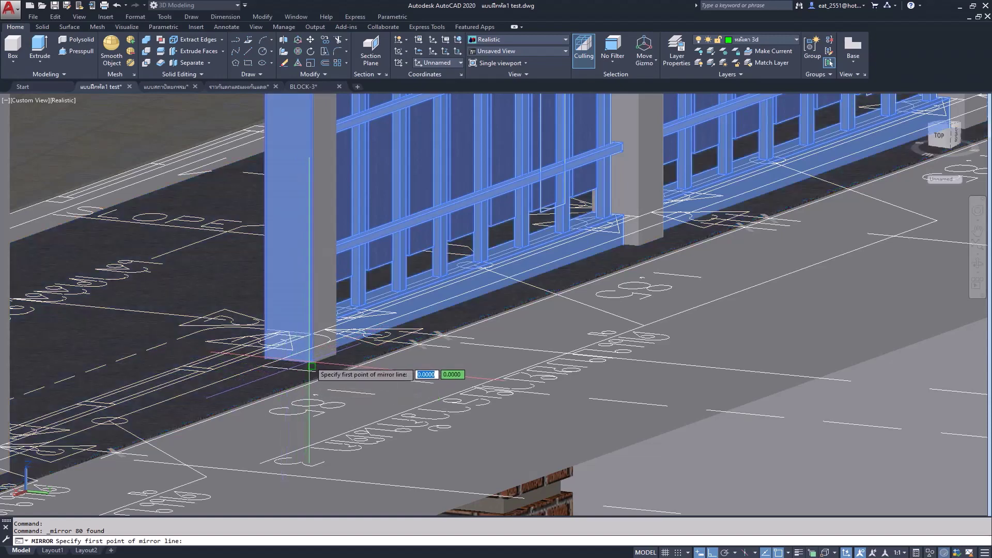
click(312, 366)
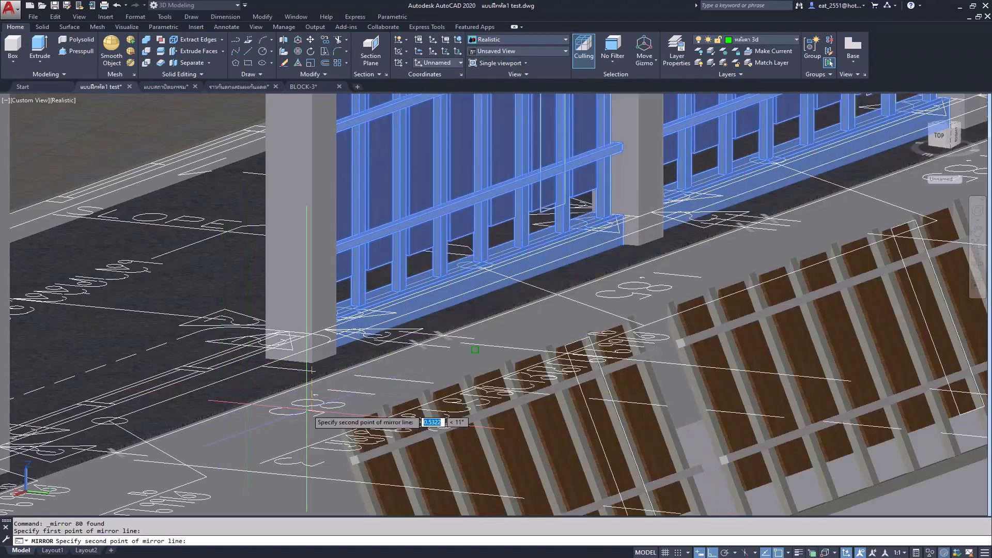
scroll(359, 298, down, 3)
scroll(359, 298, down, 3)
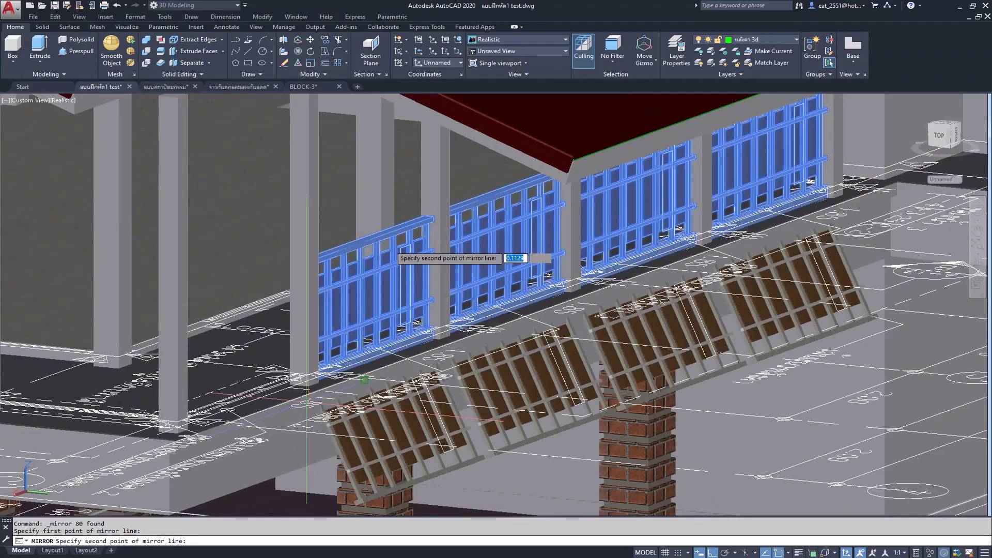
scroll(370, 240, down, 1)
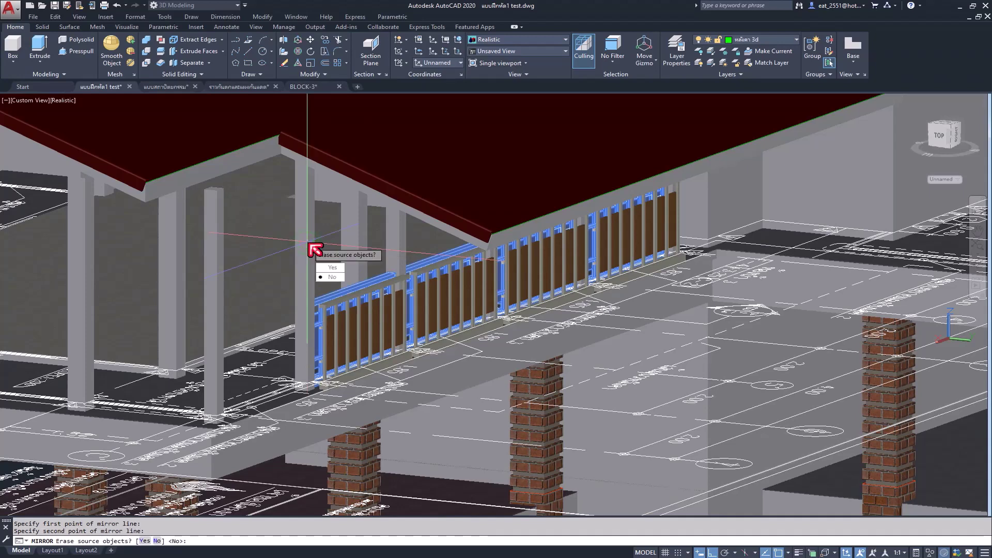
text(Y)
key(Return)
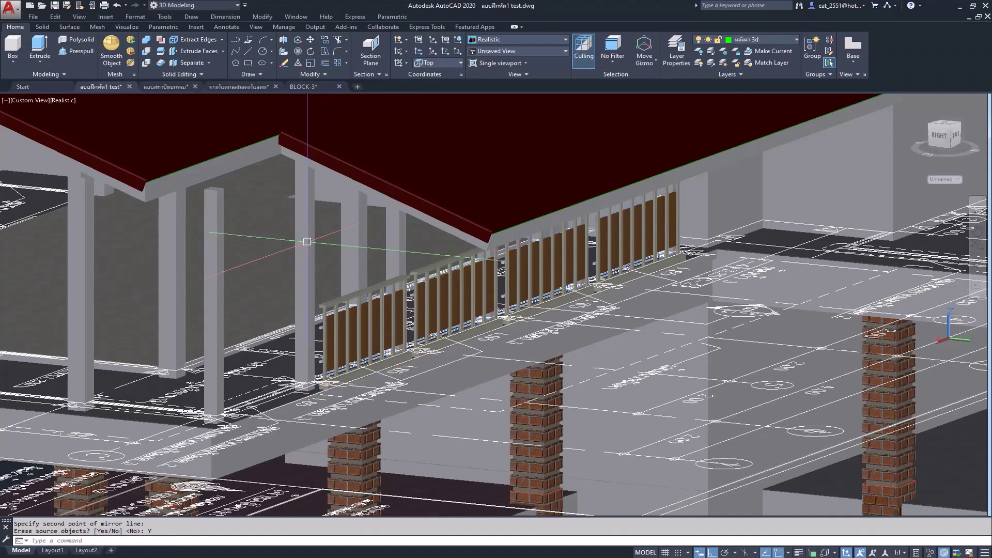
scroll(421, 350, up, 2)
Select the four mirrored railing sections along the balcony
click(341, 325)
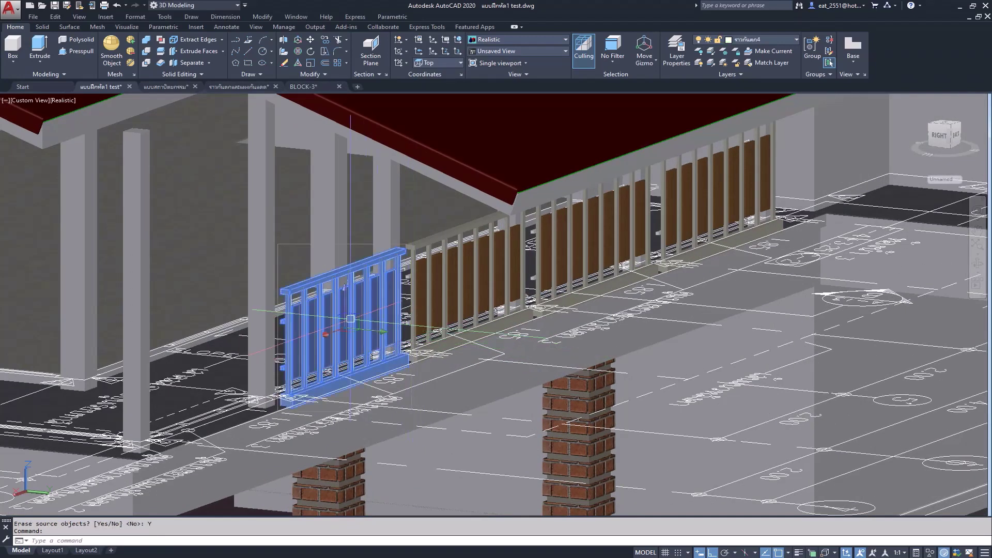
click(465, 289)
click(595, 248)
click(729, 201)
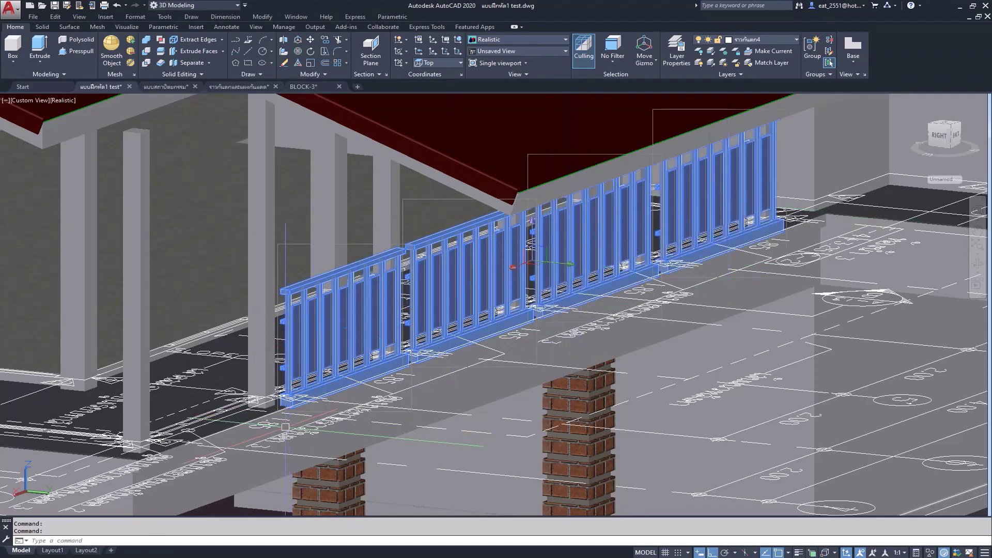
scroll(285, 426, up, 2)
scroll(413, 398, up, 2)
scroll(538, 373, up, 2)
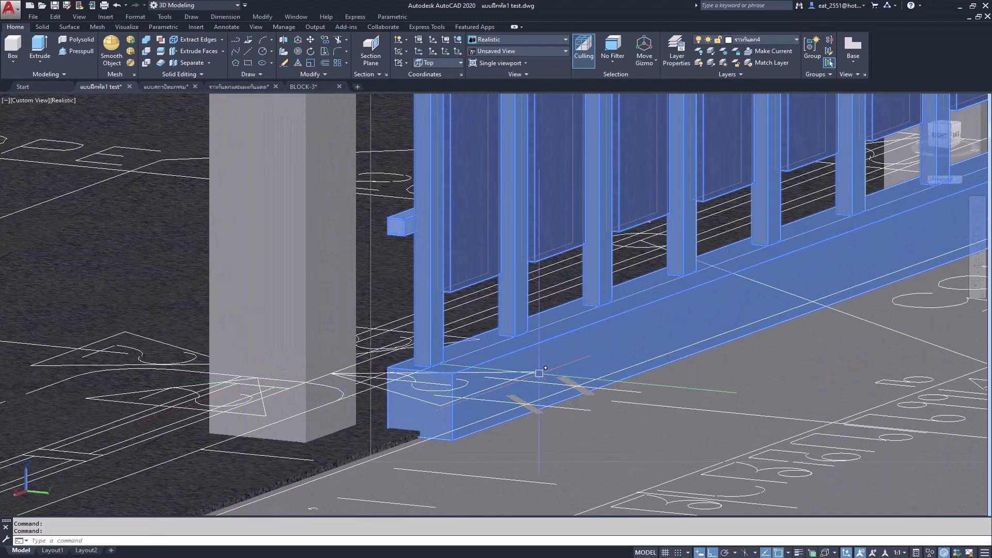
Move the railings from their lower end so they sit flush against the column face
click(309, 42)
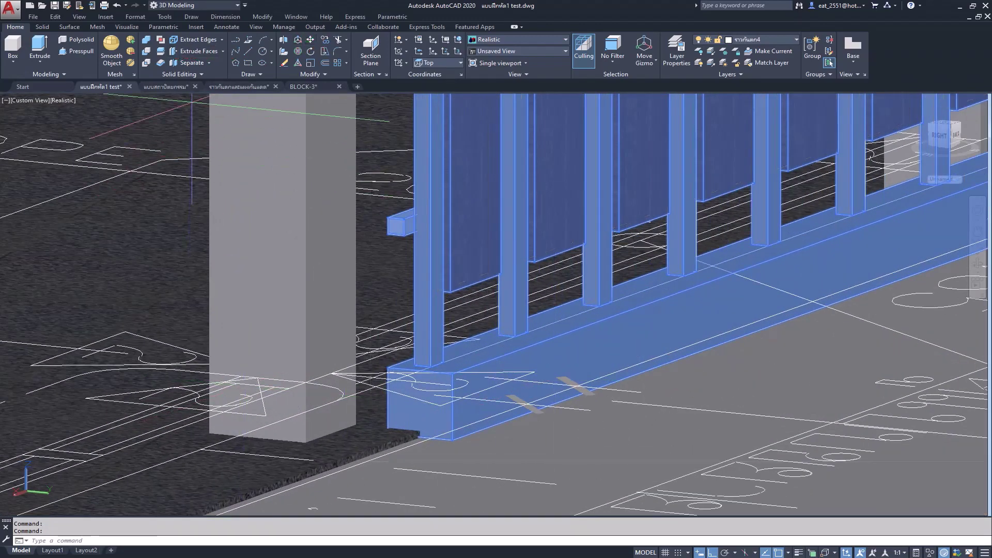
click(382, 364)
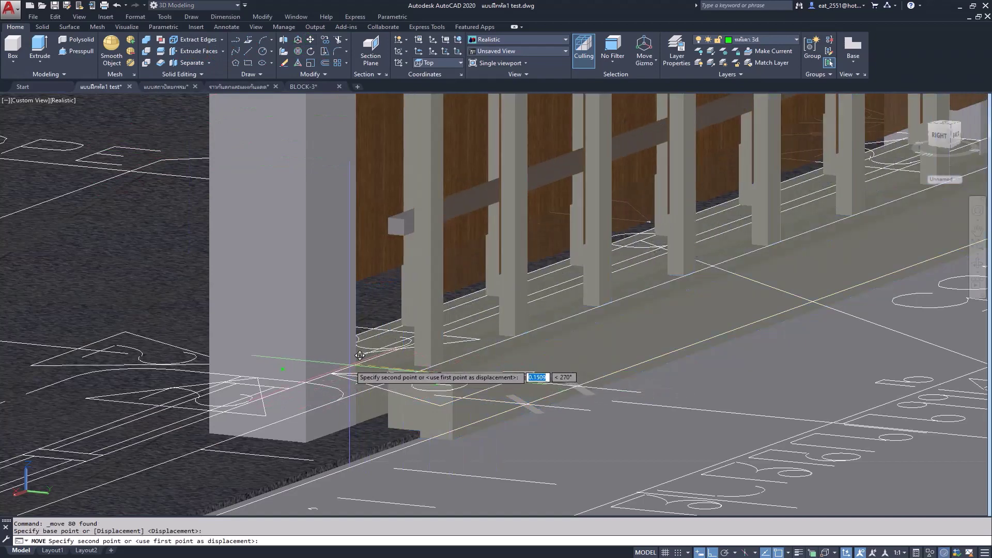
click(354, 376)
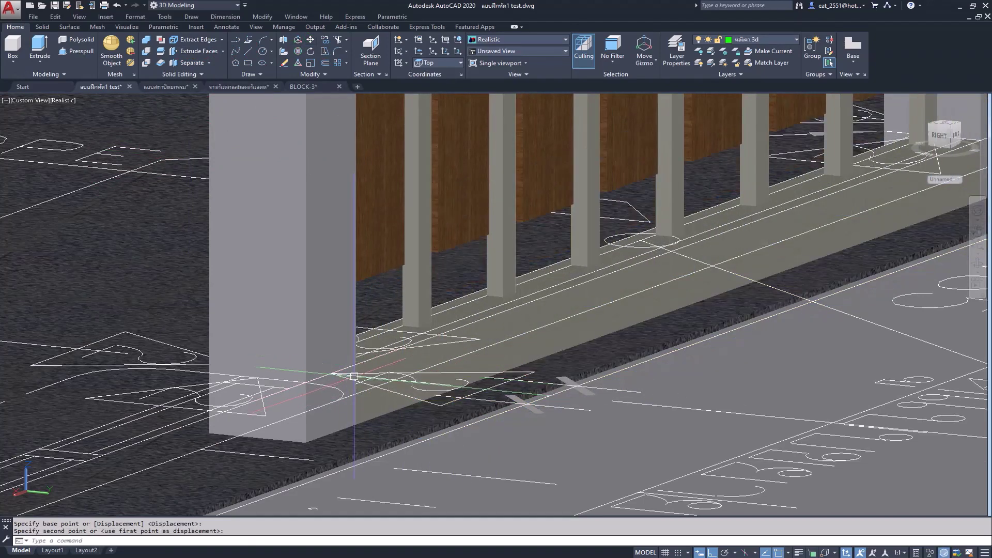
key(Escape)
mouse_move(530, 399)
shift+middle_down()
mouse_move(529, 139)
mouse_move(395, 365)
mouse_move(492, 283)
shift+middle_up()
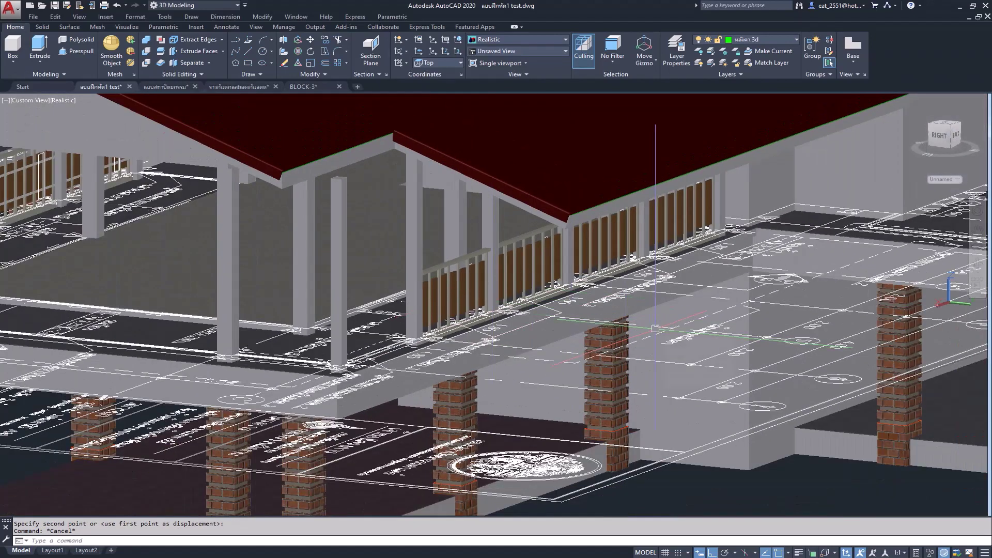
mouse_move(655, 329)
shift+middle_down()
mouse_move(542, 320)
mouse_move(607, 324)
shift+middle_up()
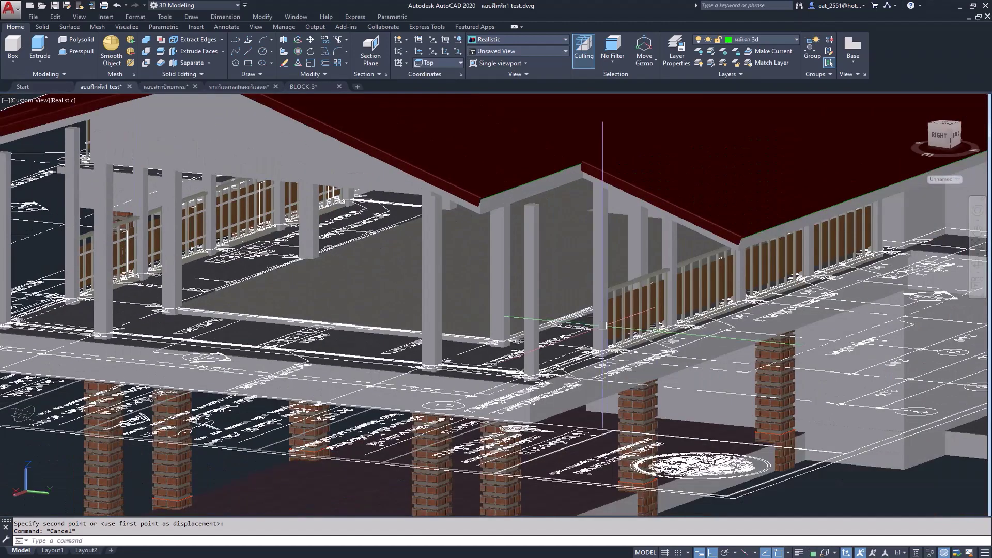
scroll(700, 328, down, 3)
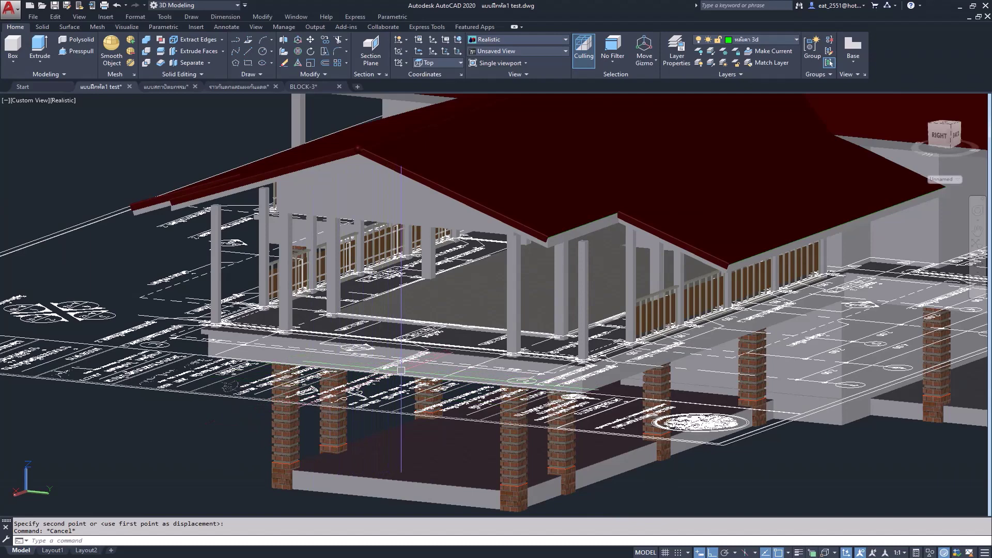
shift+middle_drag(409, 352, 406, 389)
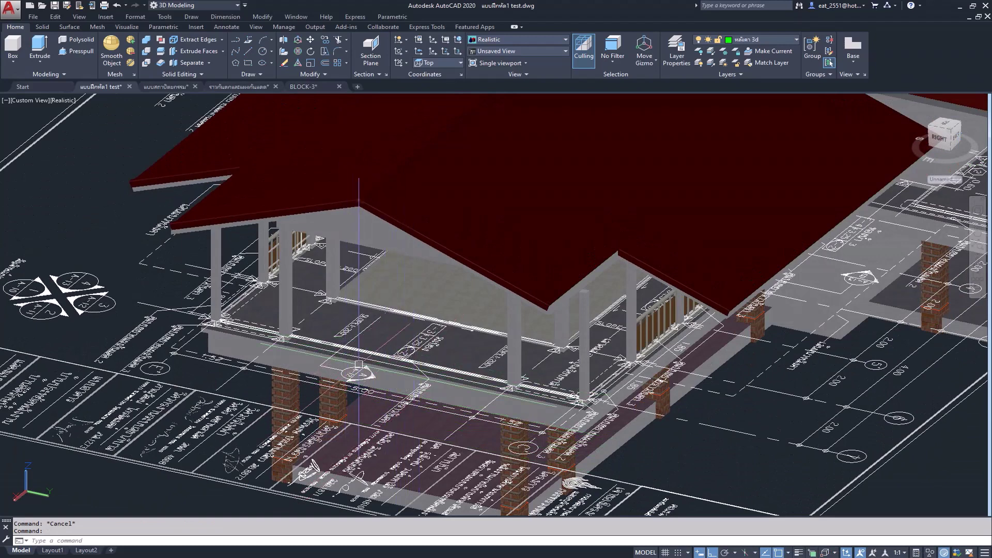
shift+middle_drag(406, 389, 428, 372)
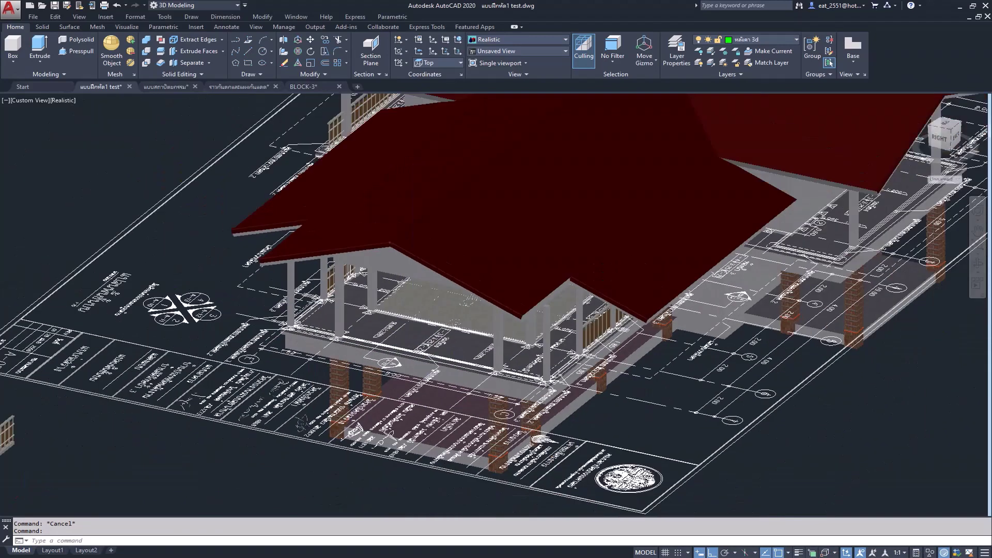
scroll(462, 352, down, 3)
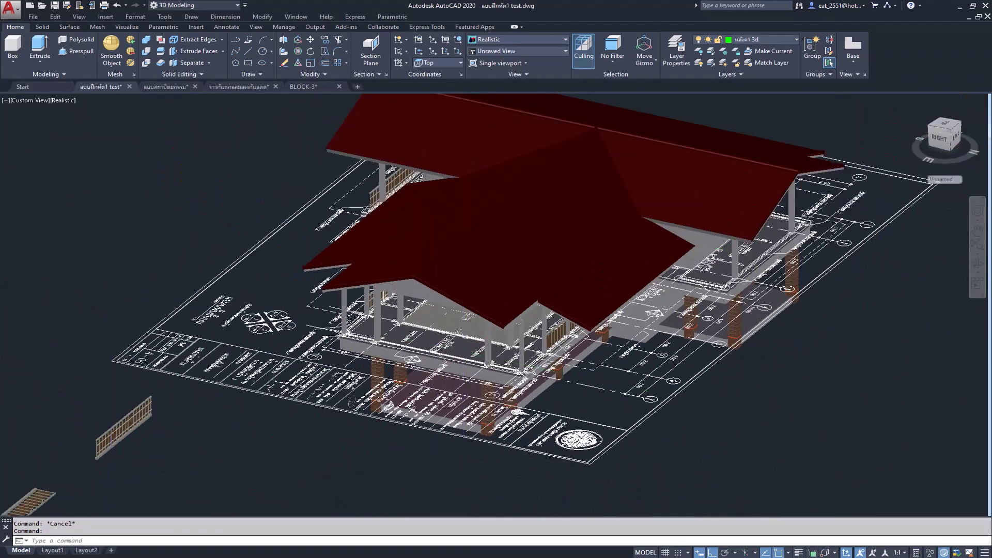
shift+middle_drag(414, 321, 429, 314)
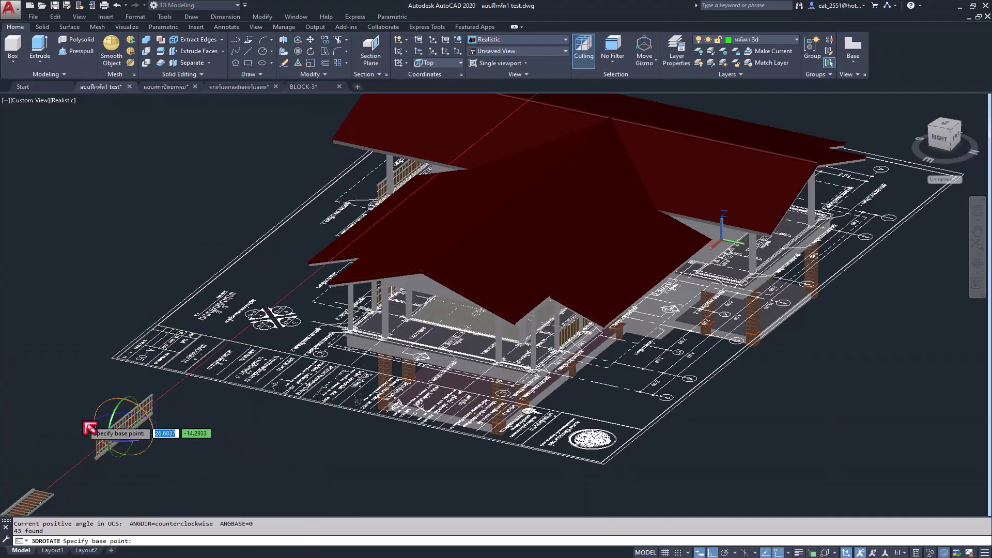
3D-rotate the spare railing panel about a pivot point so it stands upright
click(98, 421)
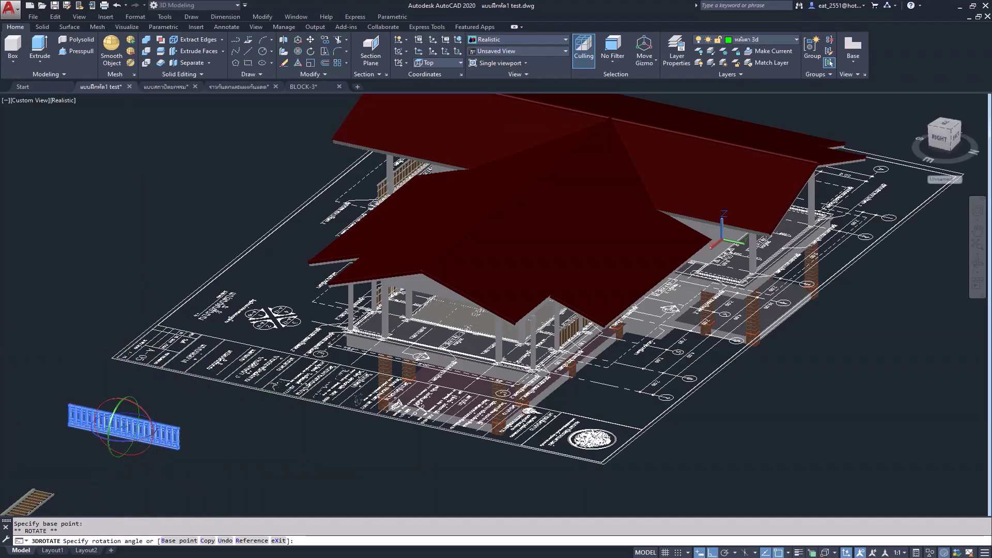
key(Escape)
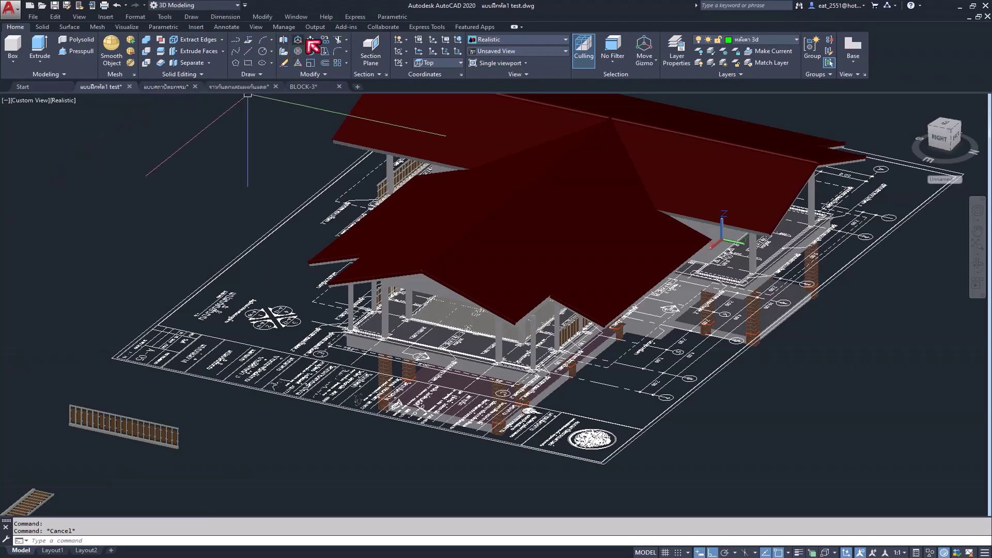
Select the loose railing panel to move and snap its bottom corner as base point
click(165, 430)
scroll(185, 461, up, 2)
scroll(185, 458, up, 2)
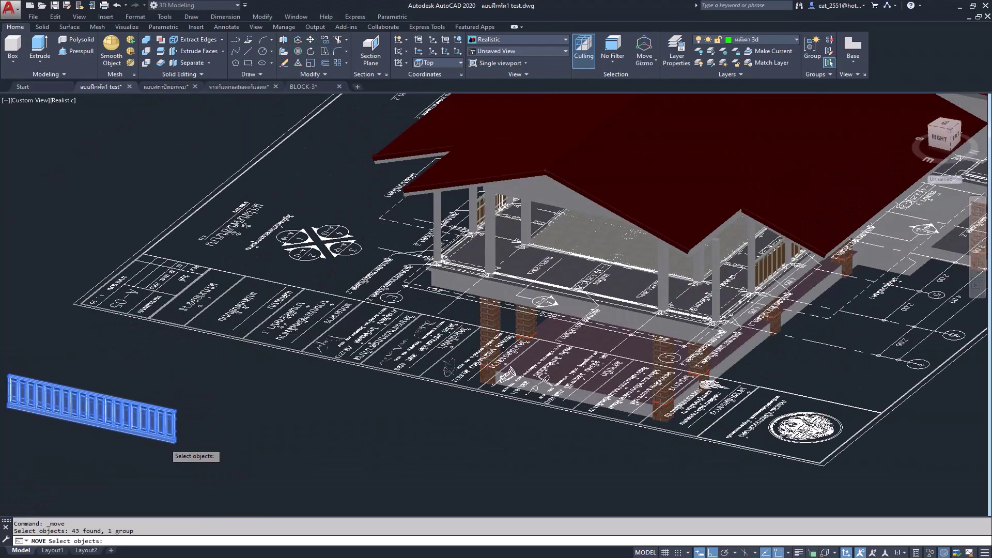
scroll(186, 456, up, 2)
key(Return)
scroll(186, 455, up, 2)
scroll(181, 452, up, 2)
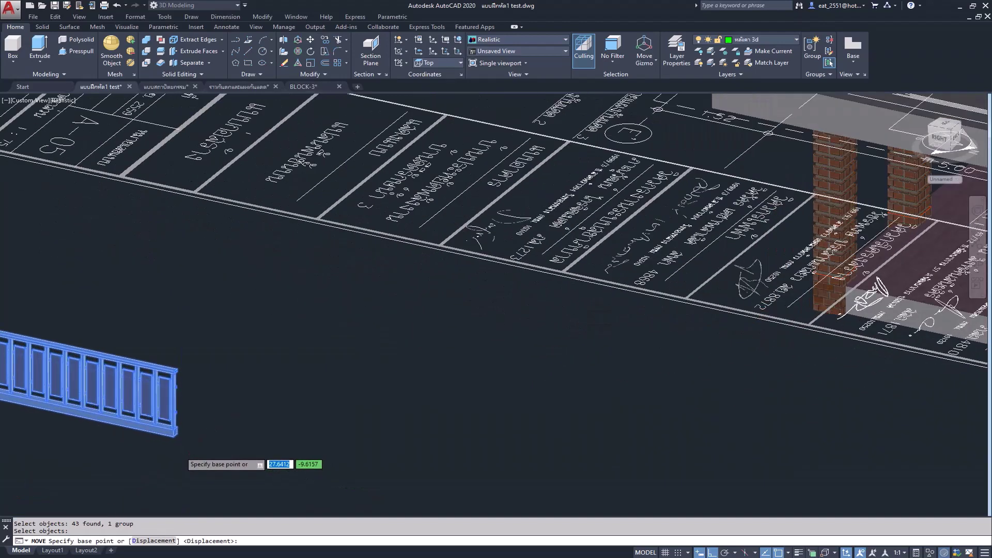
scroll(178, 449, up, 2)
scroll(175, 446, up, 2)
scroll(179, 447, down, 3)
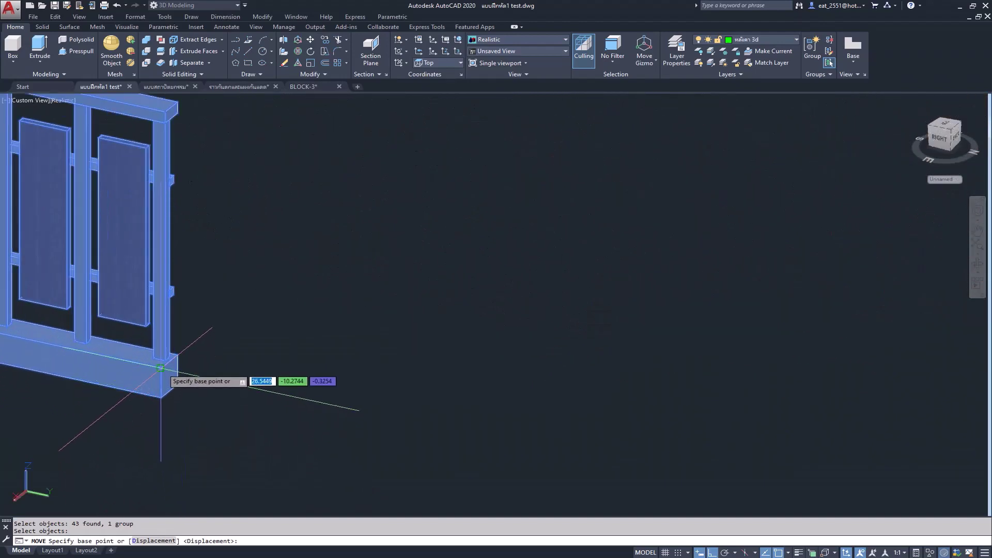
click(175, 357)
Drop the railing panel at the column corner on the front balcony edge
scroll(160, 367, down, 2)
scroll(597, 323, down, 2)
scroll(596, 323, down, 2)
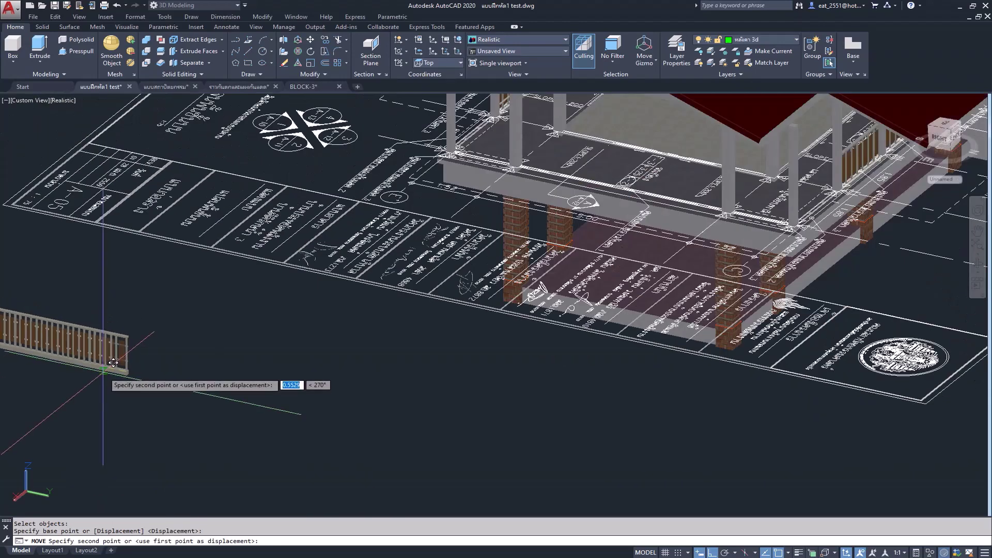
scroll(733, 214, up, 1)
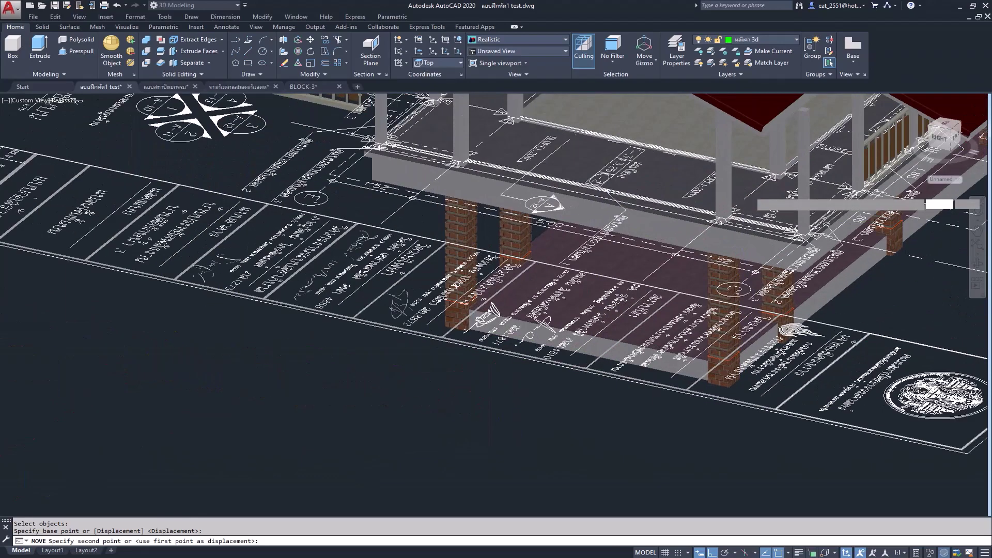
scroll(734, 214, up, 1)
scroll(734, 215, up, 2)
scroll(686, 210, up, 2)
scroll(723, 217, up, 2)
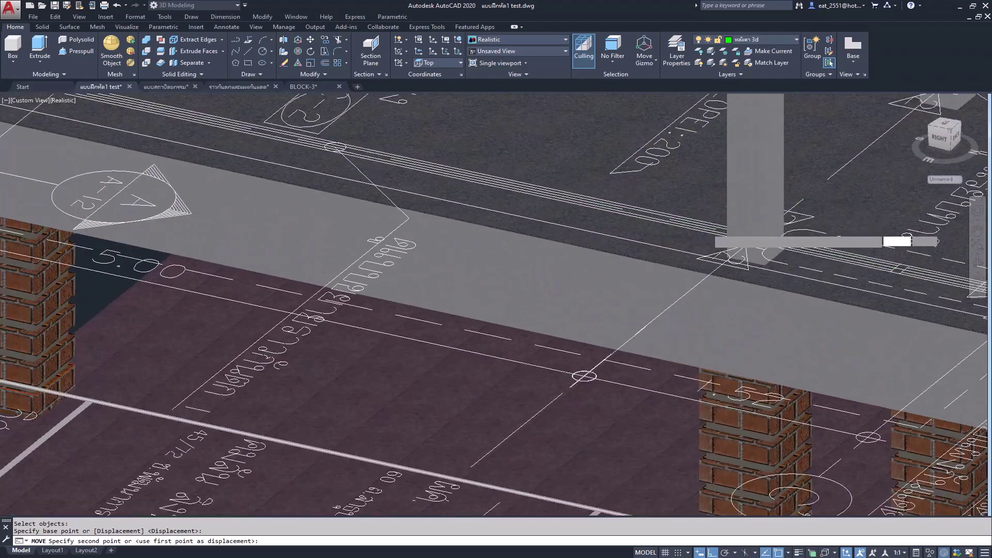
scroll(723, 228, up, 1)
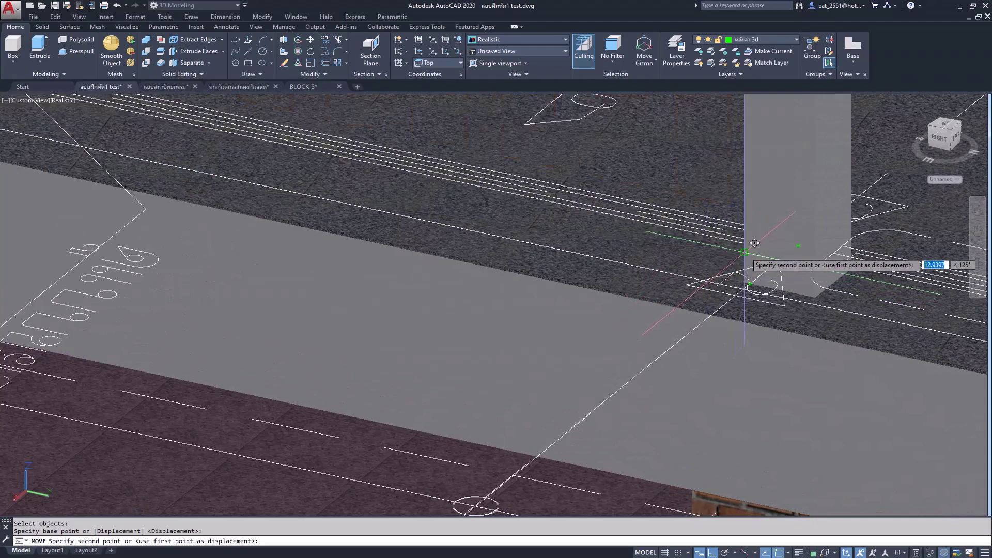
click(748, 258)
scroll(748, 258, down, 1)
scroll(590, 312, down, 3)
scroll(590, 312, down, 2)
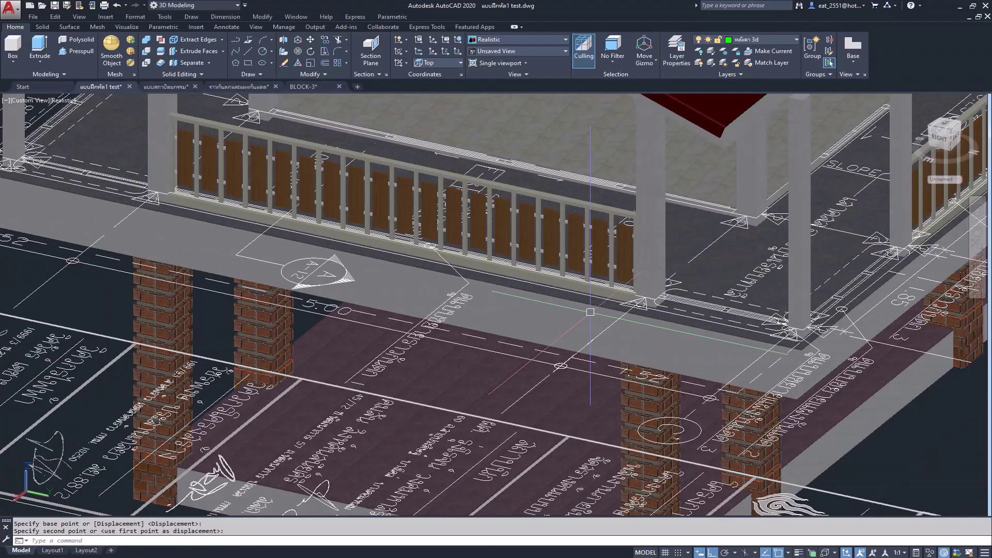
key(Escape)
scroll(590, 312, down, 2)
scroll(590, 312, down, 2)
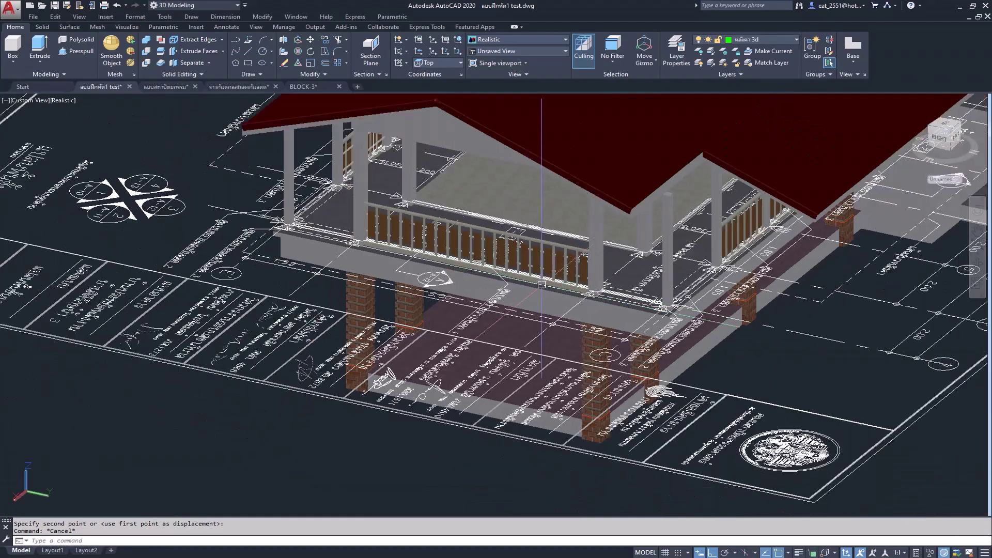
scroll(590, 312, down, 1)
scroll(550, 279, down, 1)
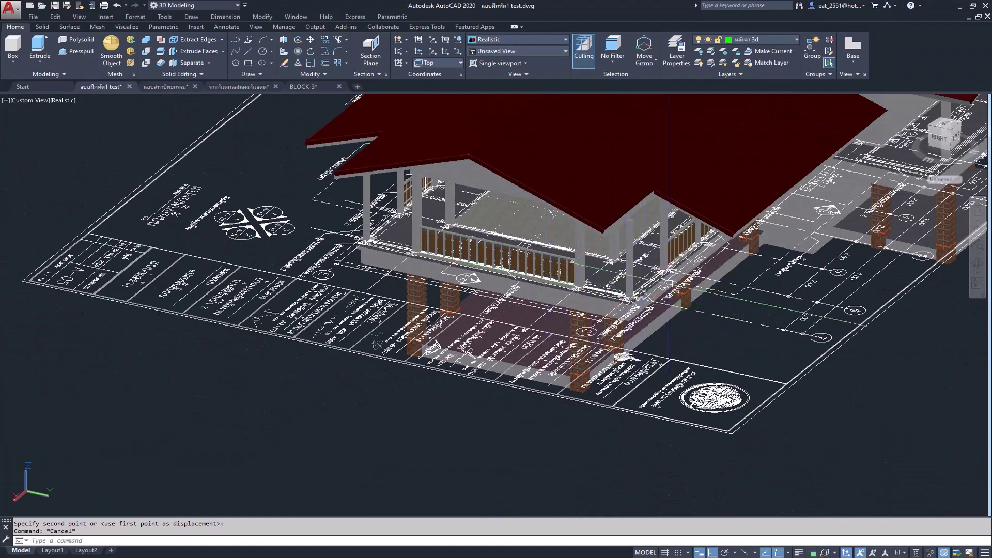
Pan, zoom and orbit to a close side view of the left balcony railings
mouse_move(677, 269)
middle_down()
mouse_move(617, 303)
mouse_move(483, 343)
middle_up()
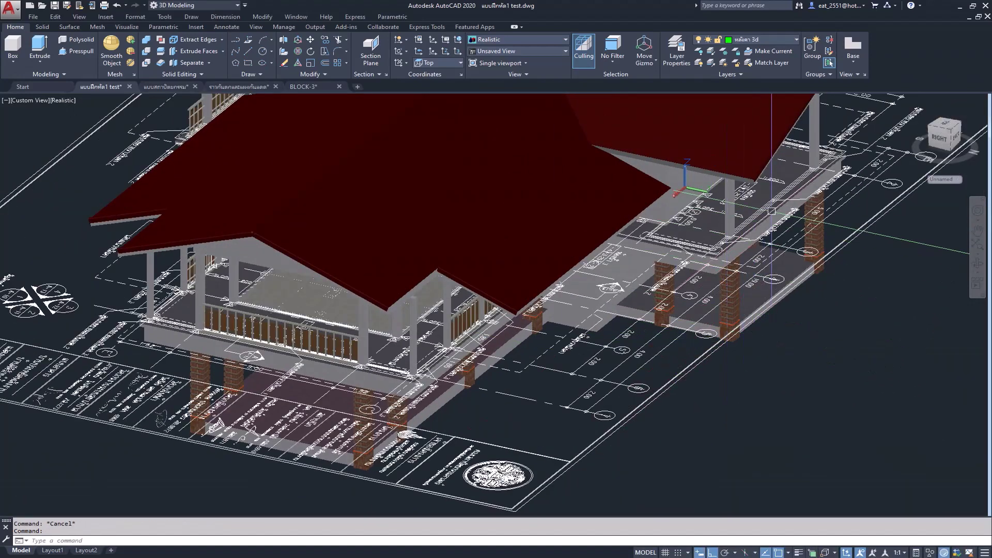
scroll(409, 317, down, 1)
scroll(408, 317, down, 1)
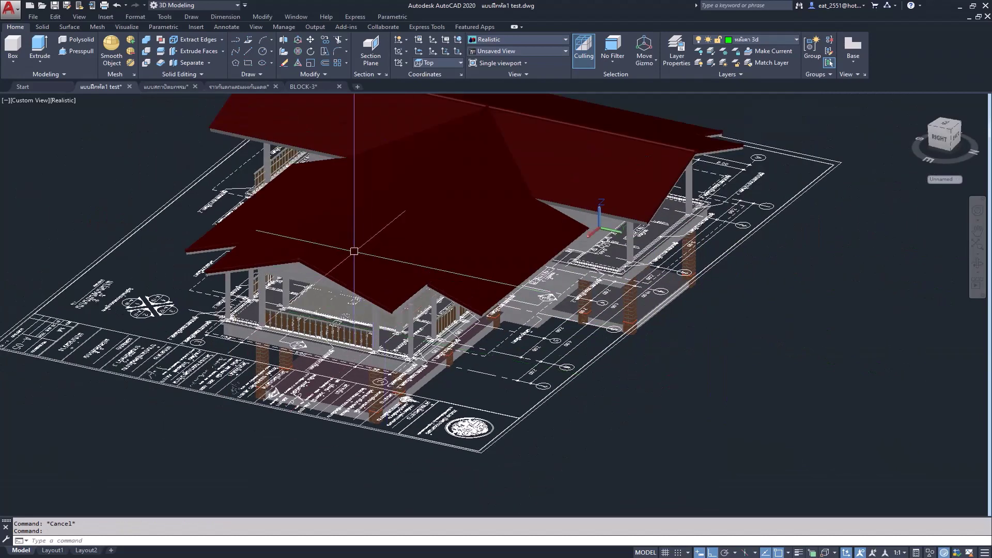
scroll(260, 262, up, 1)
scroll(260, 262, up, 1)
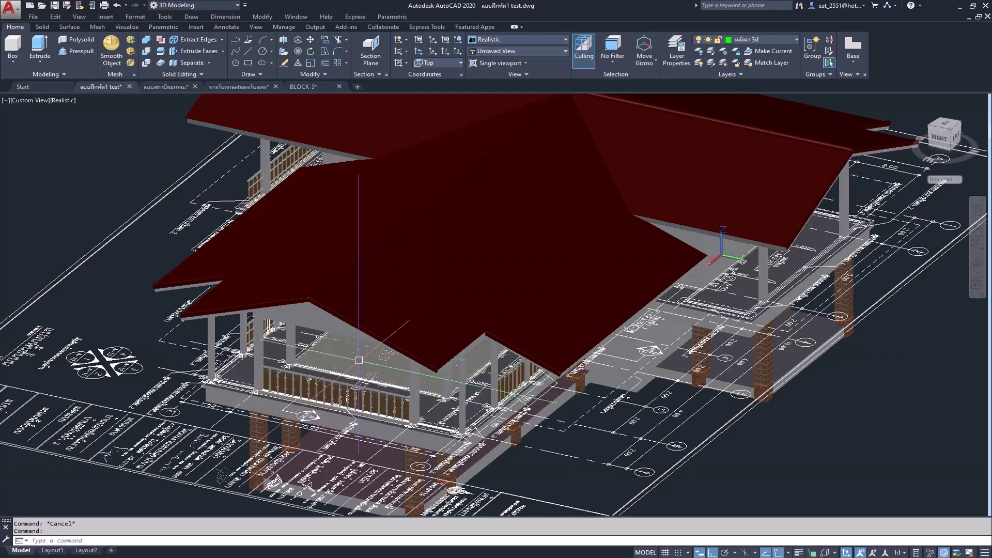
mouse_move(360, 333)
shift+middle_down()
mouse_move(440, 295)
mouse_move(372, 341)
shift+middle_up()
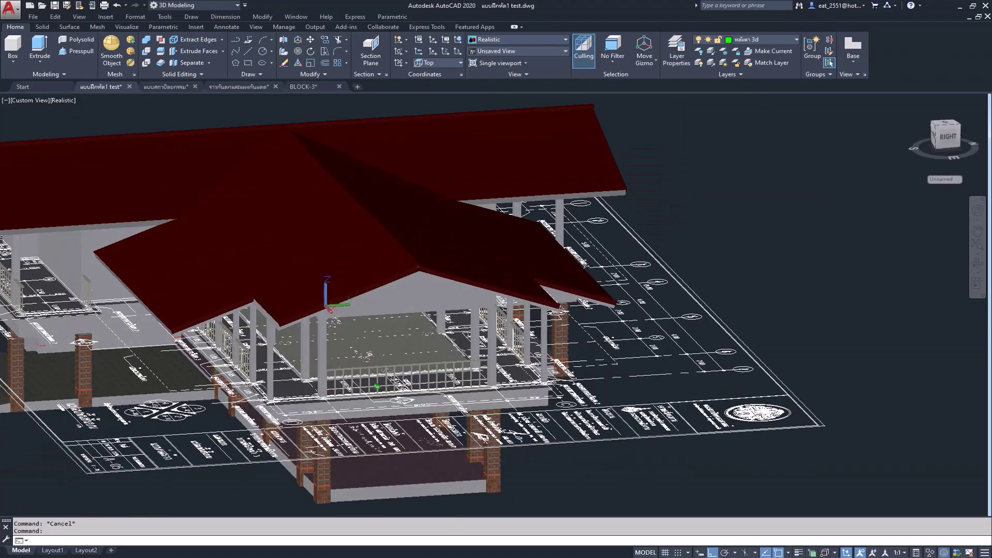
scroll(441, 328, down, 2)
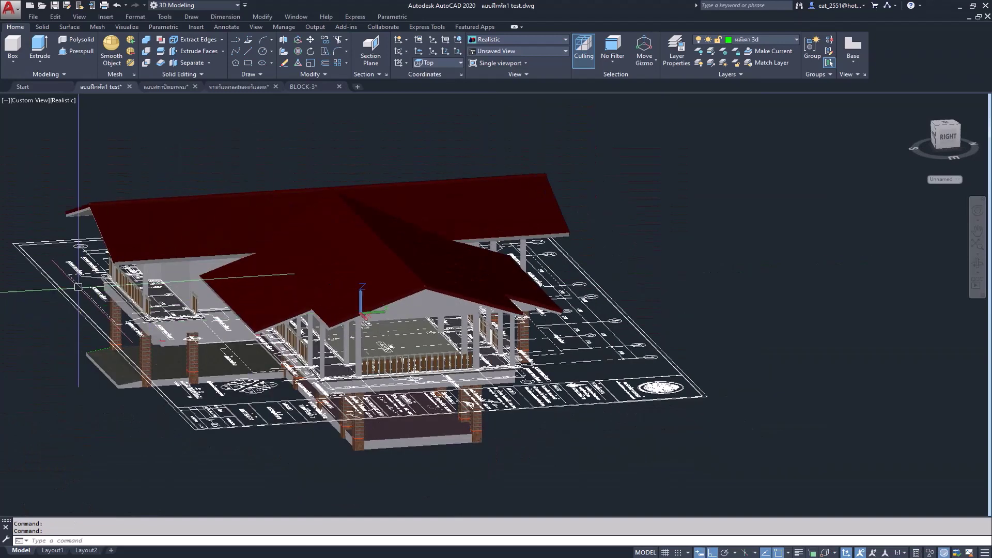
scroll(83, 289, up, 2)
scroll(70, 262, up, 2)
scroll(72, 261, up, 2)
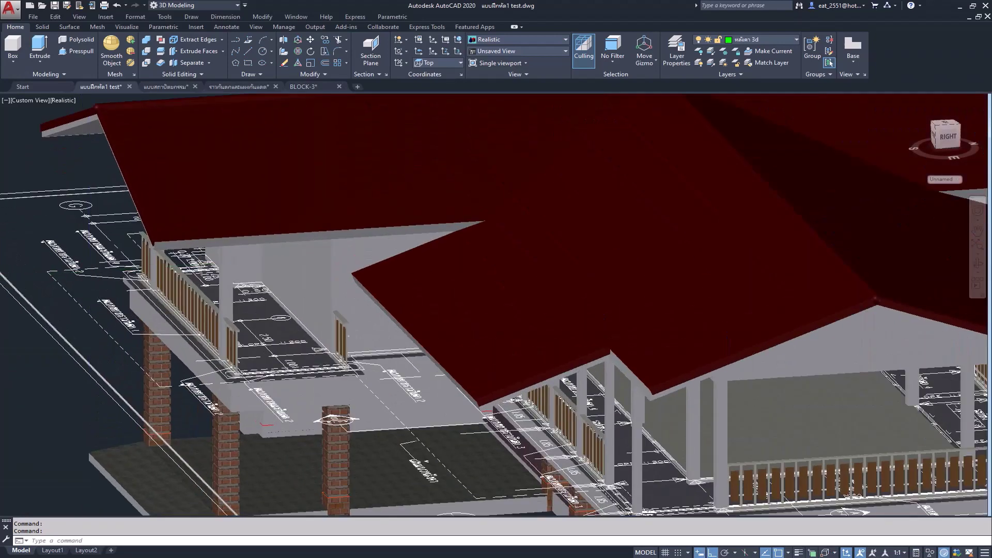
scroll(141, 257, up, 1)
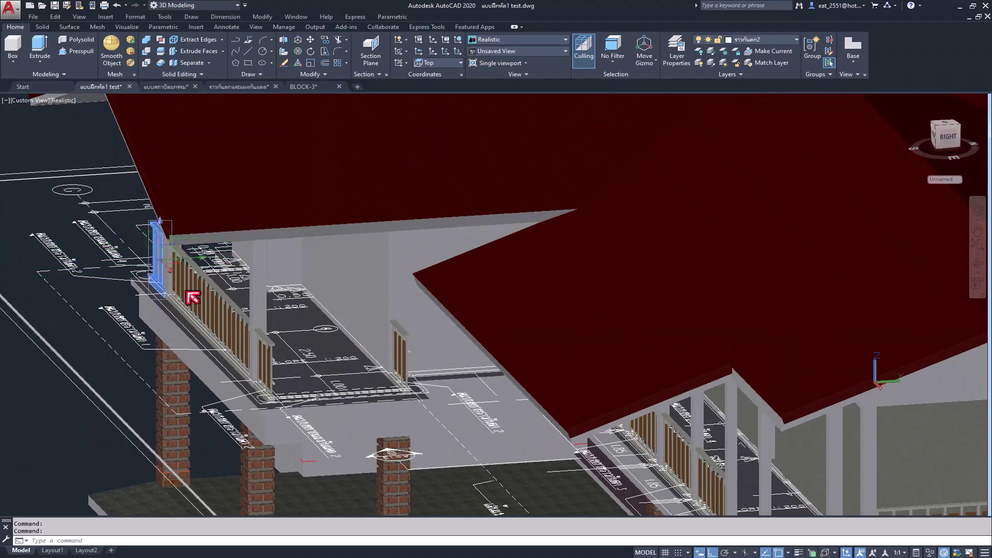
Copy the 65-object left balcony railing to an empty spot right of the house
click(186, 290)
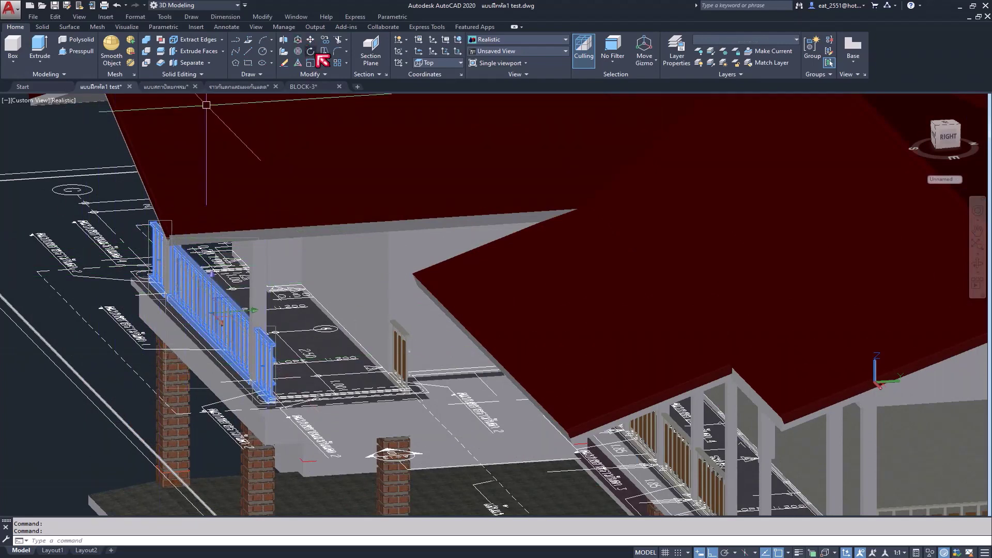
click(334, 49)
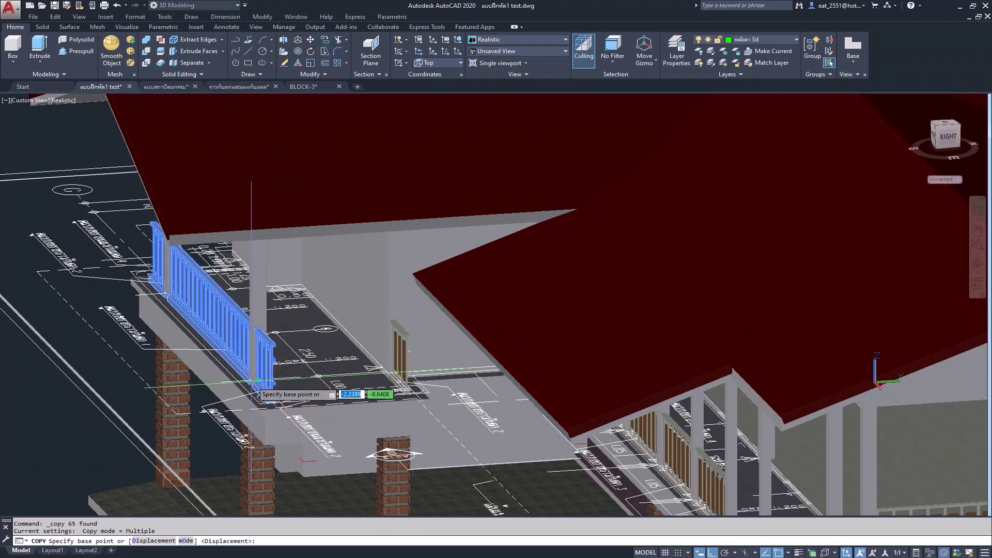
click(247, 382)
scroll(247, 380, down, 1)
scroll(428, 346, down, 4)
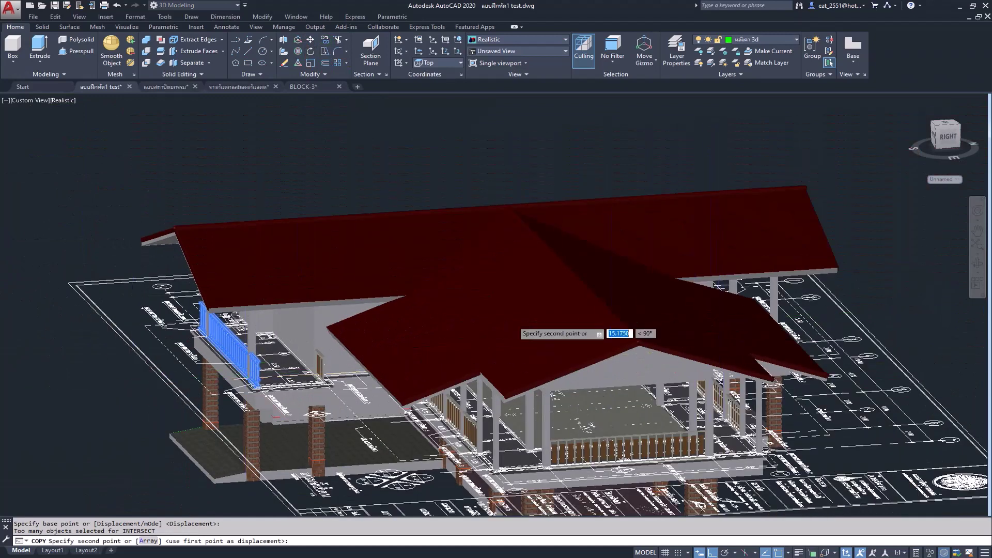
click(825, 307)
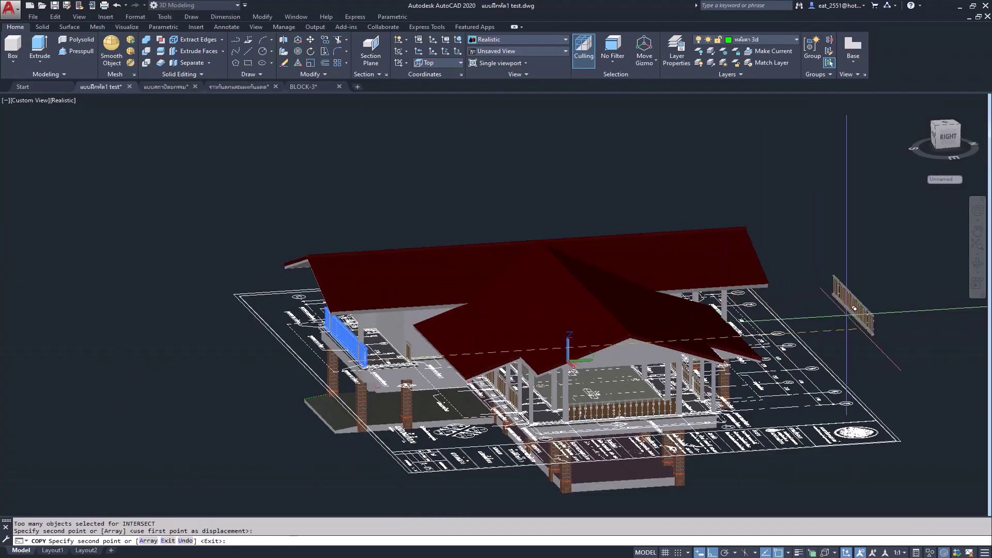
key(Escape)
middle_drag(844, 343, 578, 307)
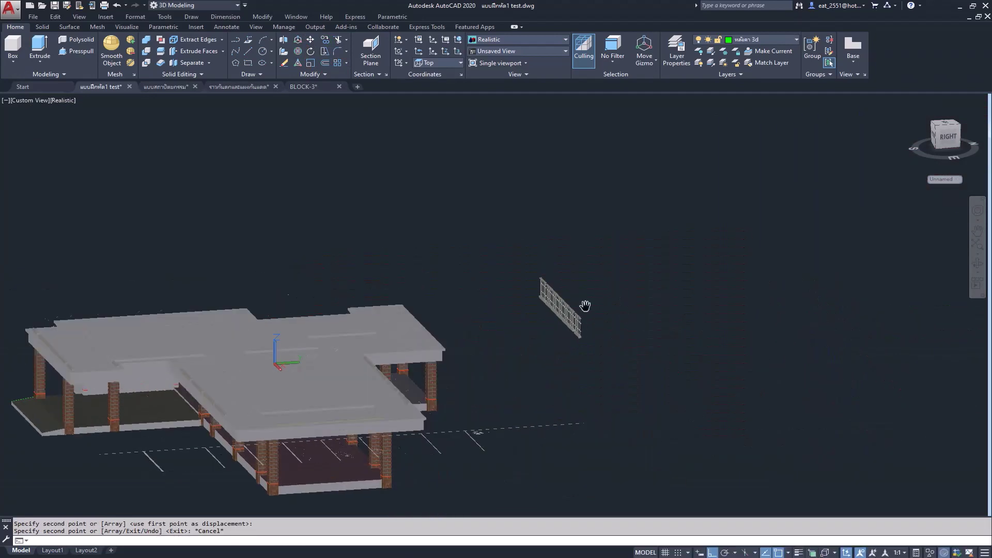
scroll(579, 307, up, 1)
scroll(576, 308, up, 2)
scroll(593, 343, up, 2)
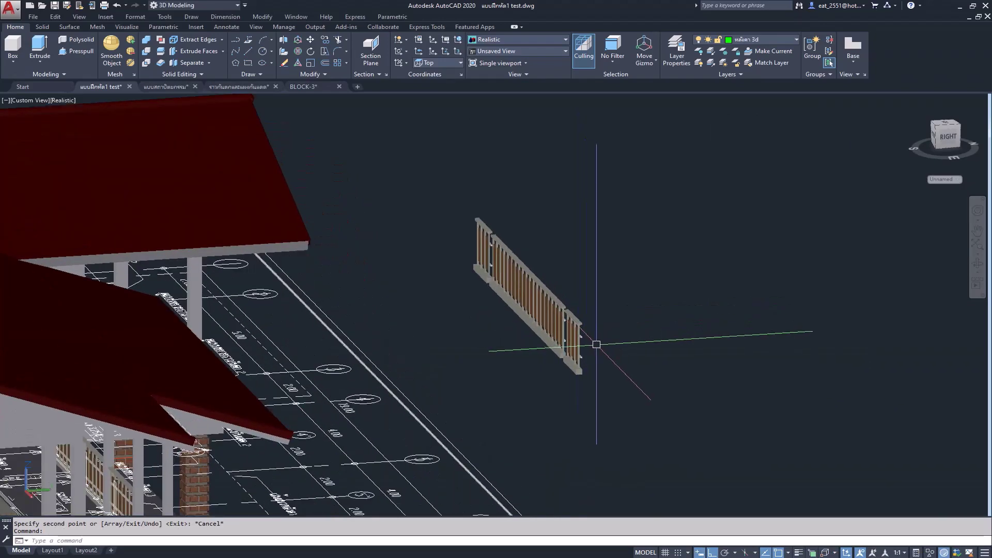
scroll(596, 345, up, 2)
Mirror the window-selected copied railing across a two-point line, erasing the source objects
click(675, 151)
click(356, 341)
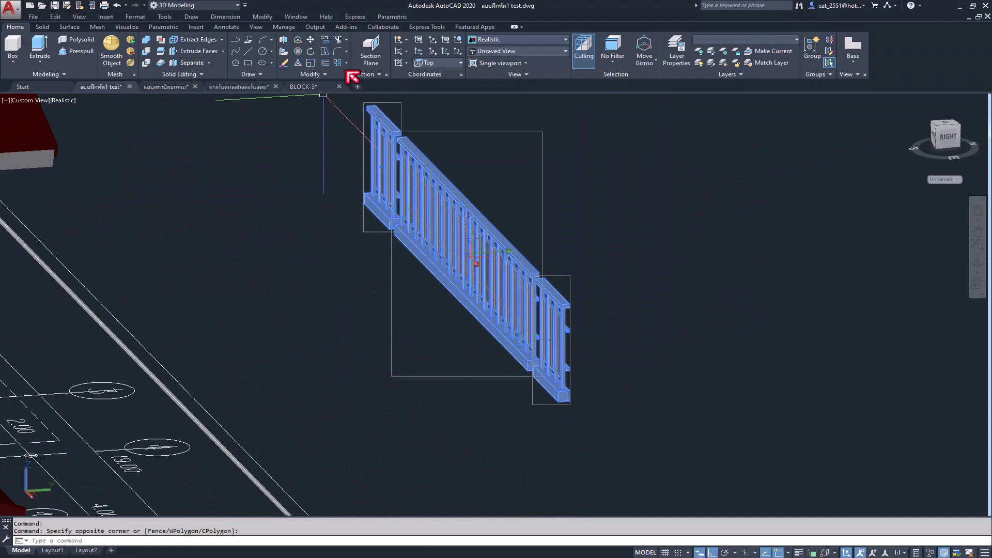
click(313, 76)
click(336, 87)
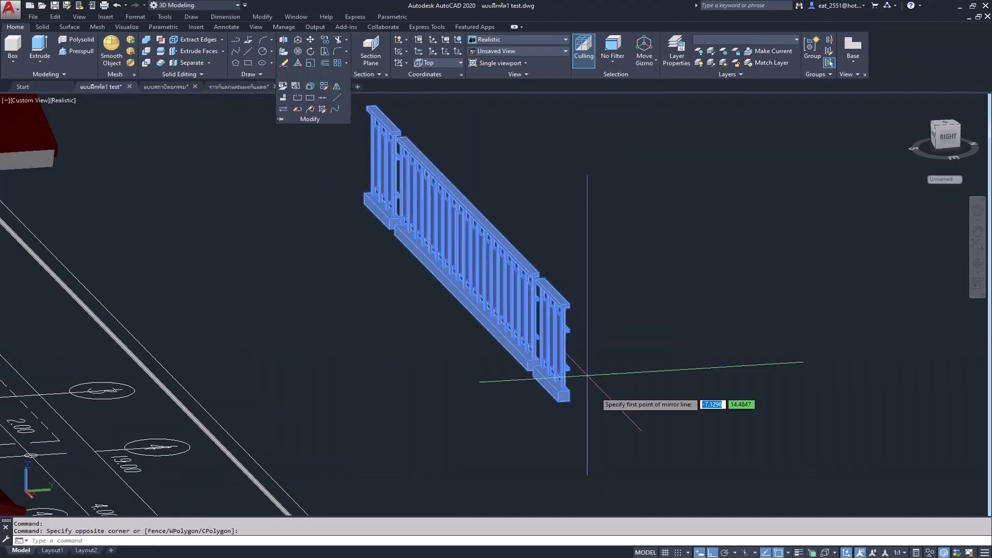
click(565, 400)
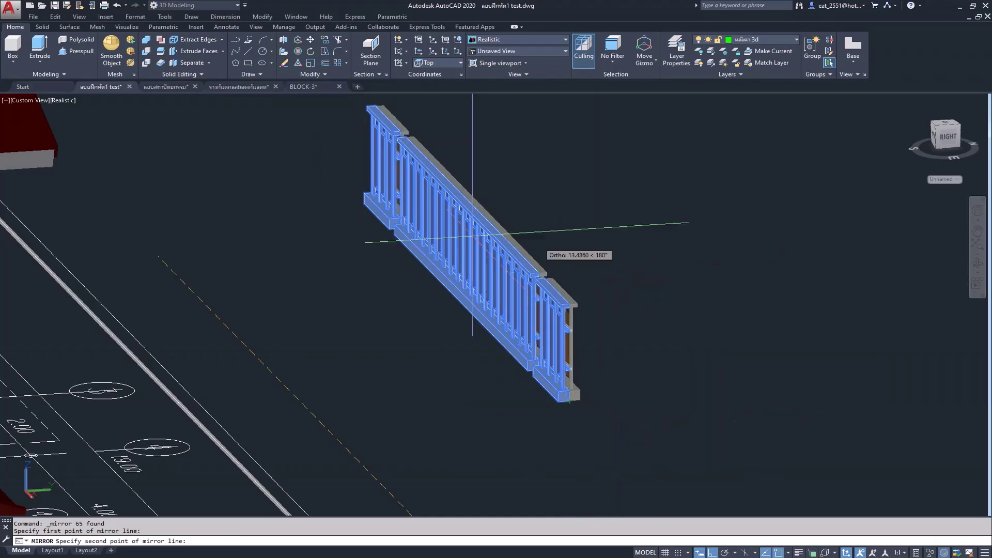
scroll(527, 292, down, 3)
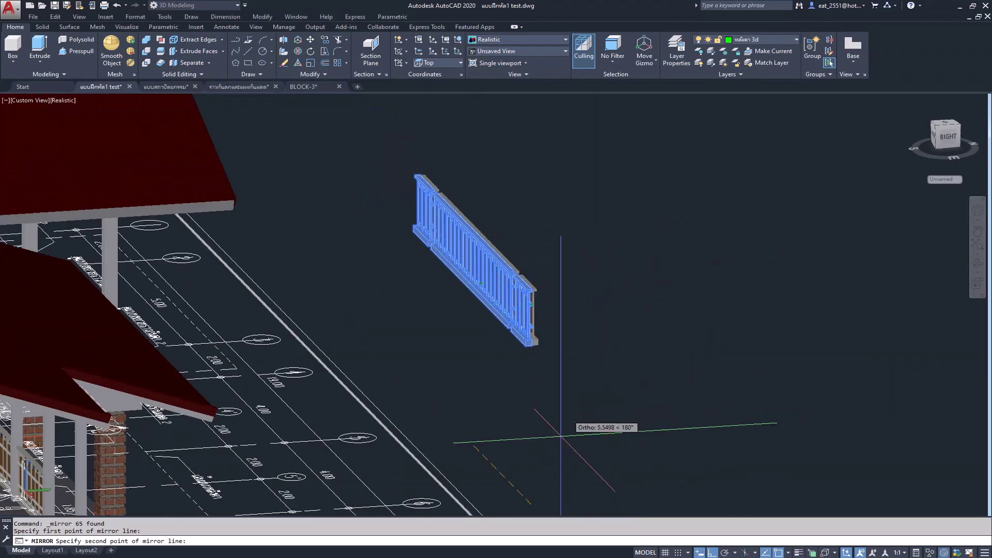
click(435, 354)
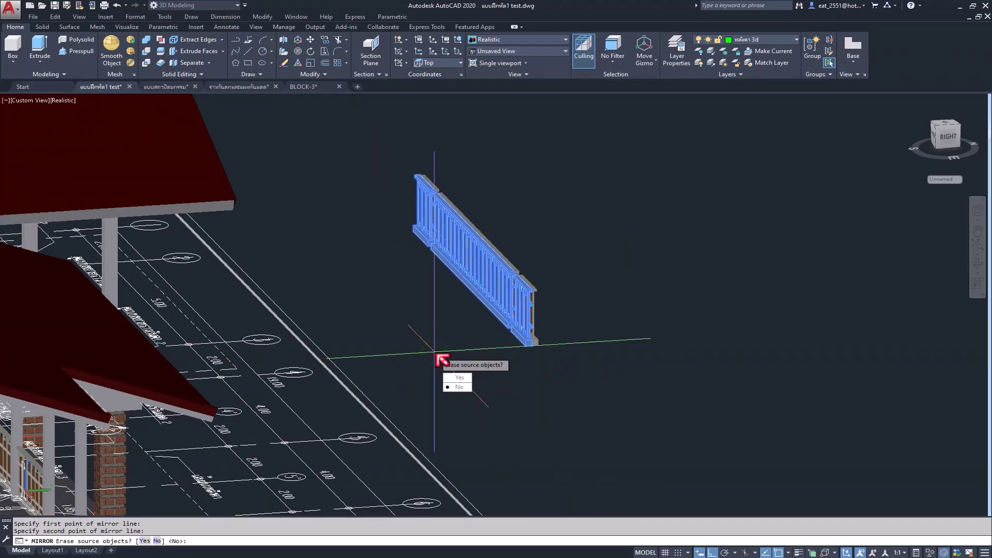
click(459, 377)
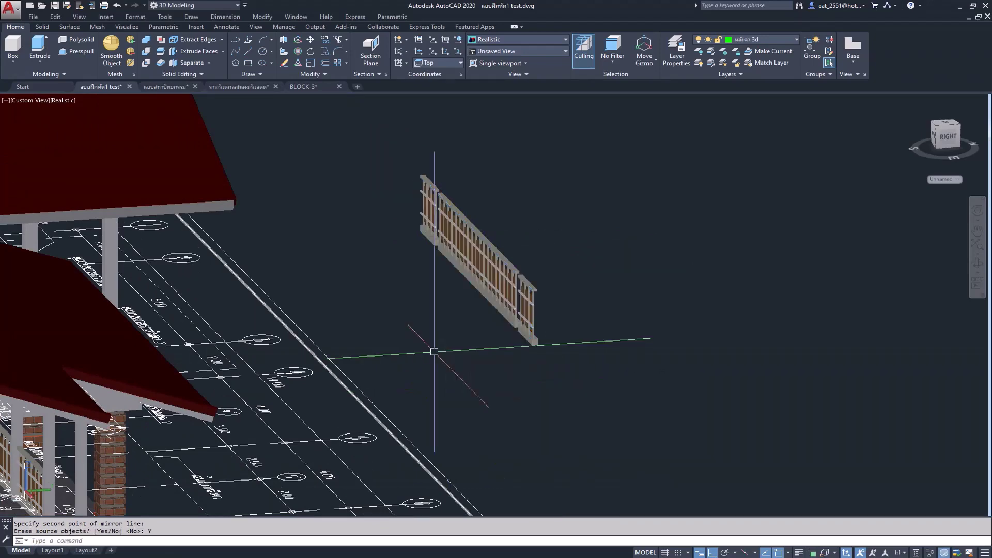
Orbit and zoom the view to check the flipped railing beside the house
scroll(539, 334, up, 2)
scroll(539, 334, down, 2)
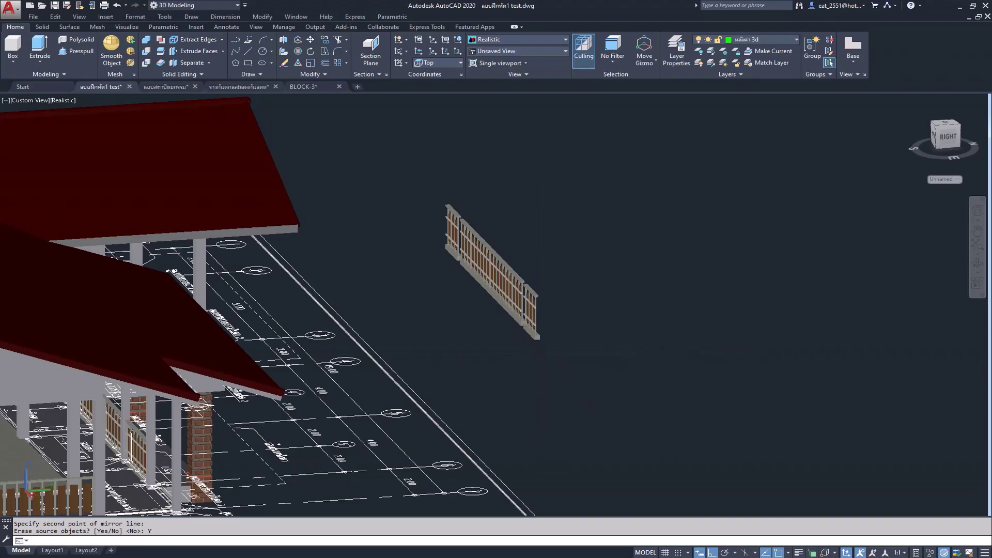
scroll(472, 372, down, 1)
mouse_move(449, 361)
shift+middle_down()
mouse_move(356, 379)
mouse_move(472, 449)
shift+middle_up()
scroll(475, 444, up, 2)
scroll(622, 327, down, 1)
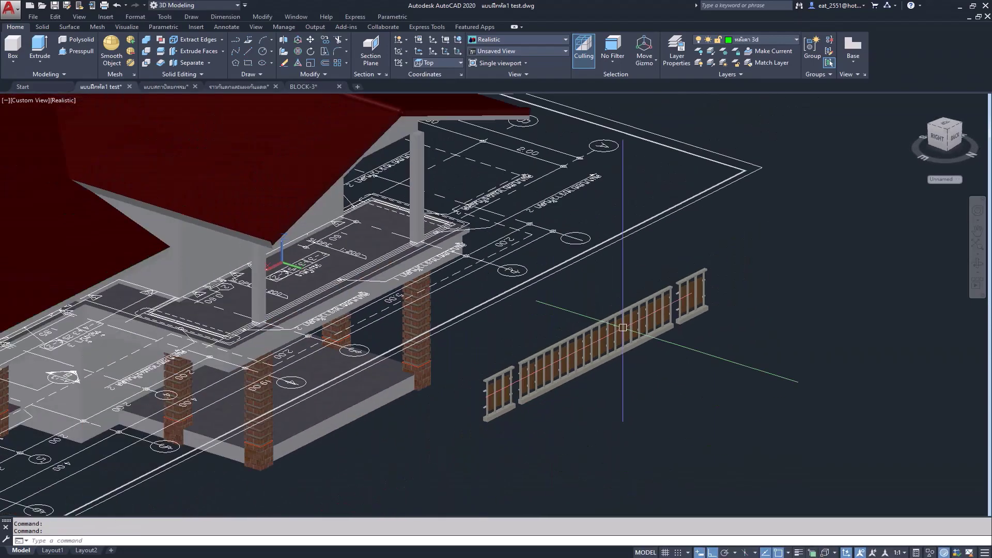
scroll(468, 423, up, 1)
scroll(472, 423, up, 1)
scroll(488, 417, up, 1)
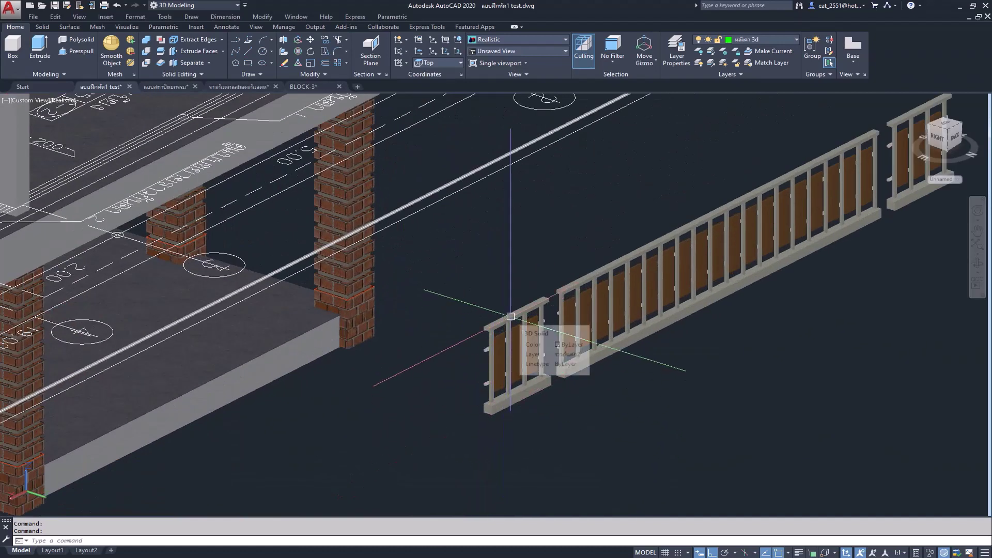
mouse_move(511, 316)
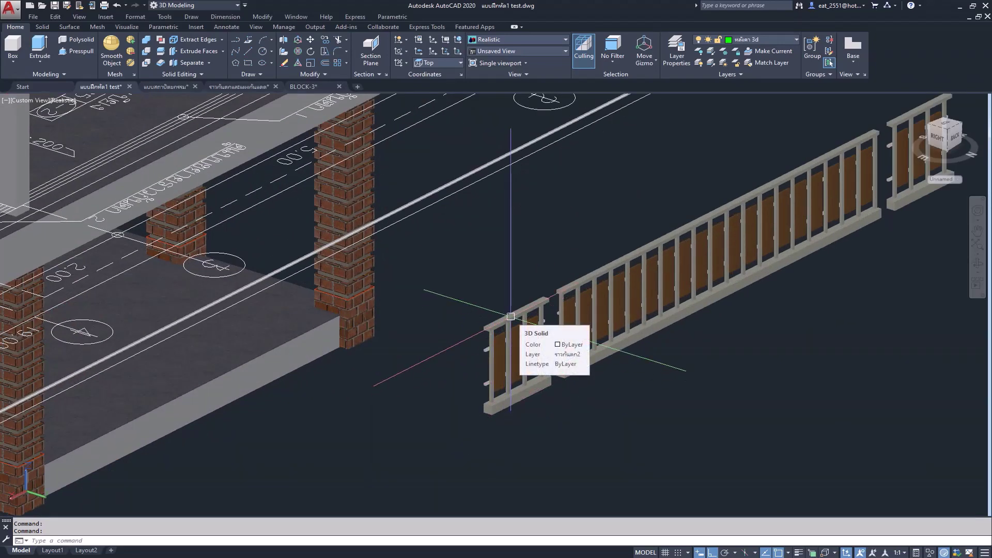
scroll(547, 372, down, 1)
scroll(542, 372, up, 2)
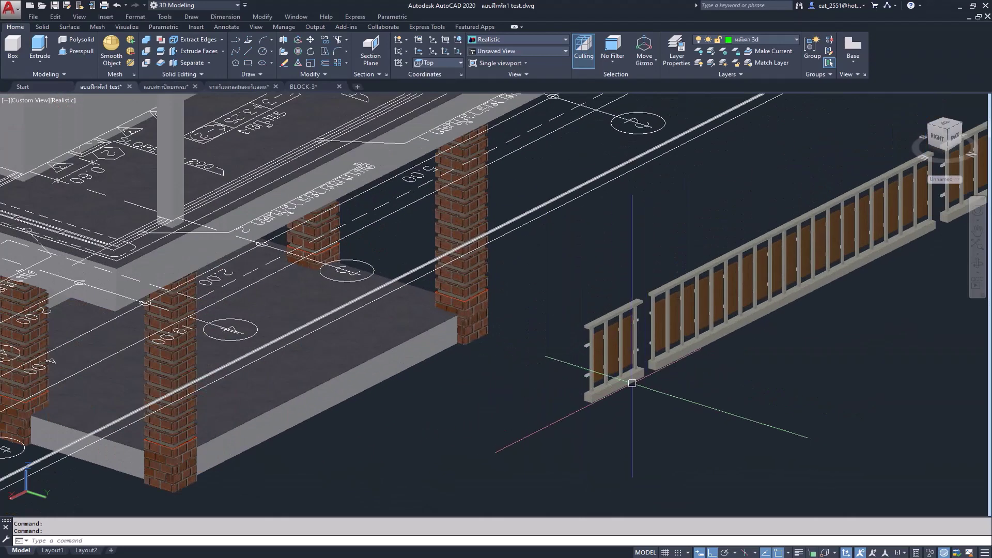
scroll(682, 361, up, 2)
scroll(682, 361, up, 1)
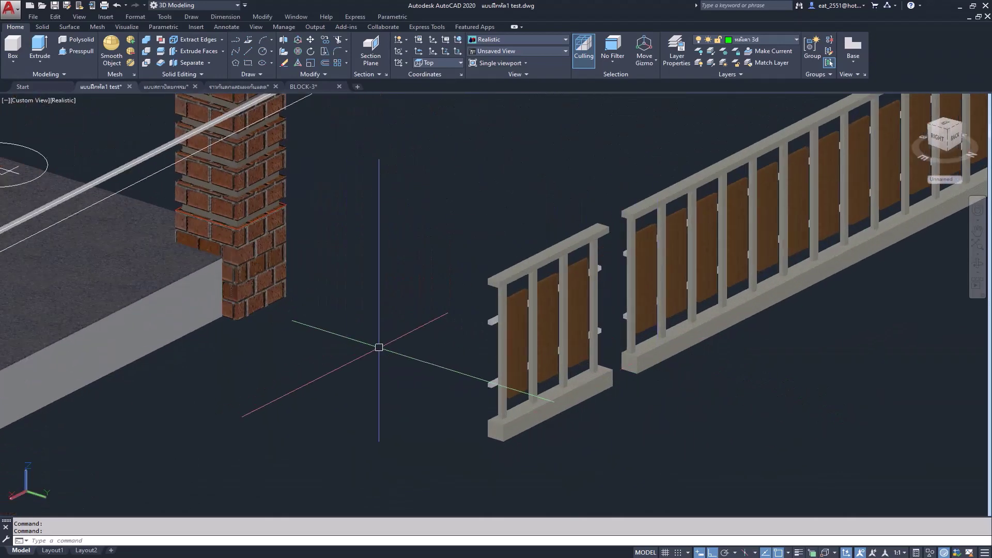
Move the long railing sections and the short railing piece from a corner base point
click(310, 39)
scroll(372, 258, down, 2)
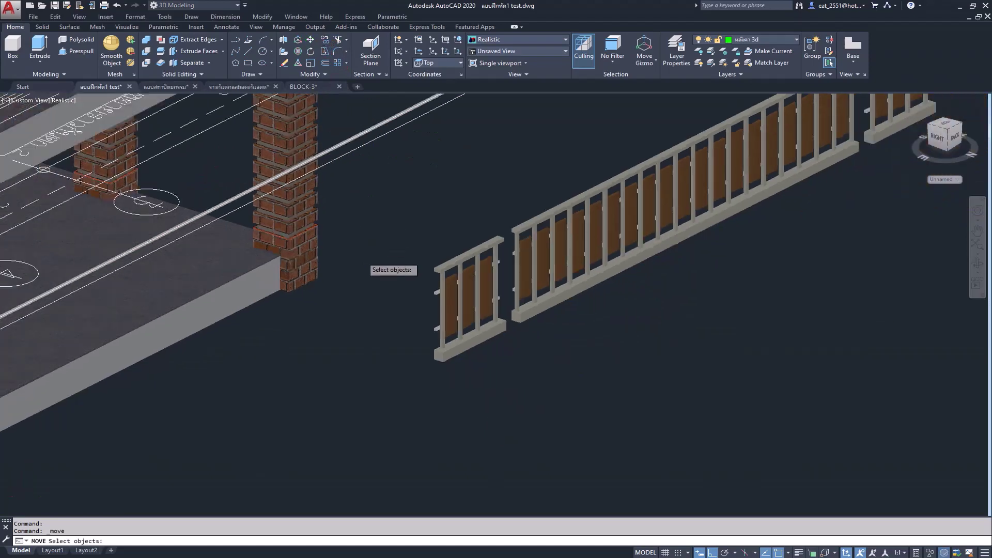
scroll(511, 287, down, 1)
scroll(775, 134, down, 1)
click(812, 136)
click(486, 385)
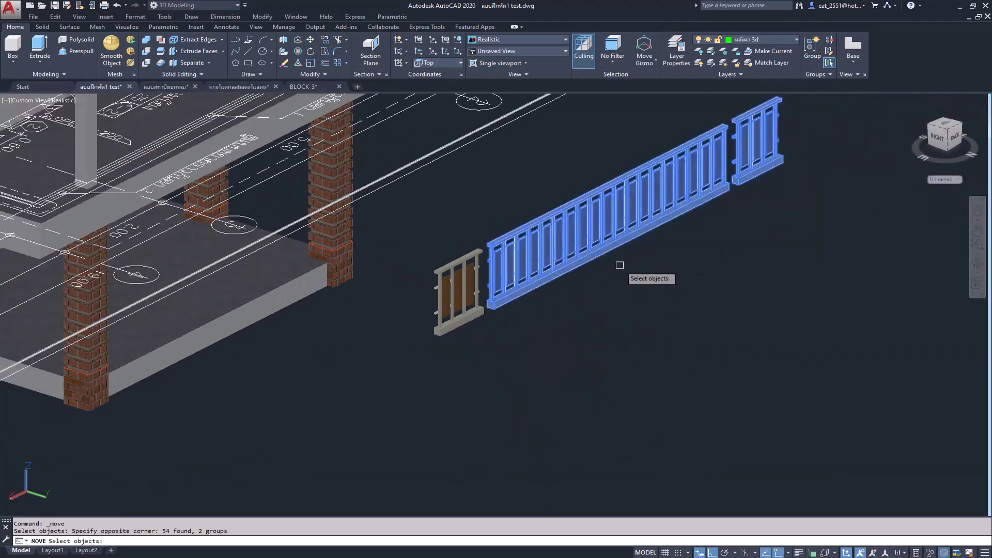
click(620, 281)
click(408, 372)
key(Return)
scroll(486, 305, up, 2)
scroll(486, 304, up, 2)
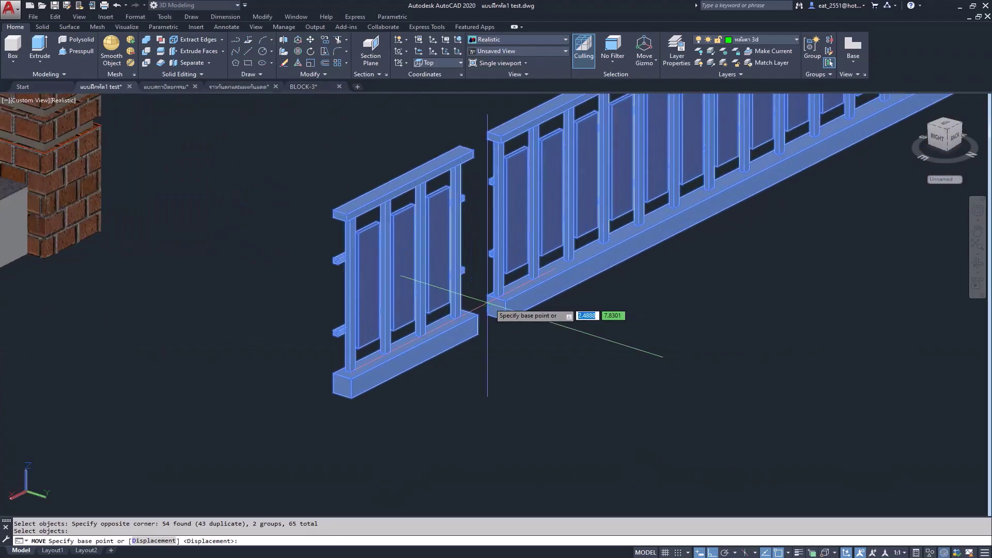
scroll(484, 306, up, 2)
click(527, 292)
Select the short balcony-corner railing section, begin another move from its corner, then cancel it
scroll(578, 310, down, 3)
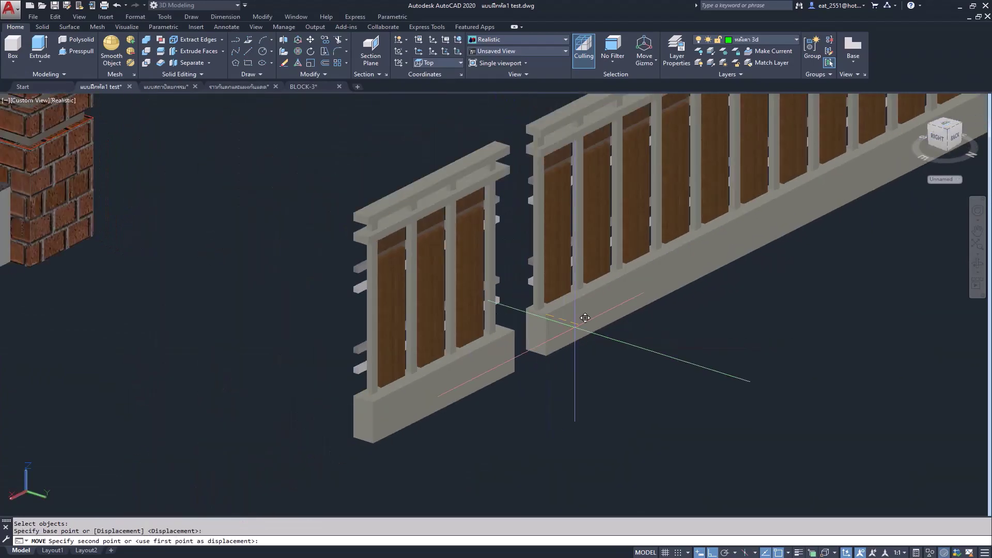
scroll(579, 310, down, 2)
scroll(465, 321, up, 3)
mouse_move(465, 321)
middle_down()
mouse_move(394, 309)
mouse_move(236, 391)
middle_up()
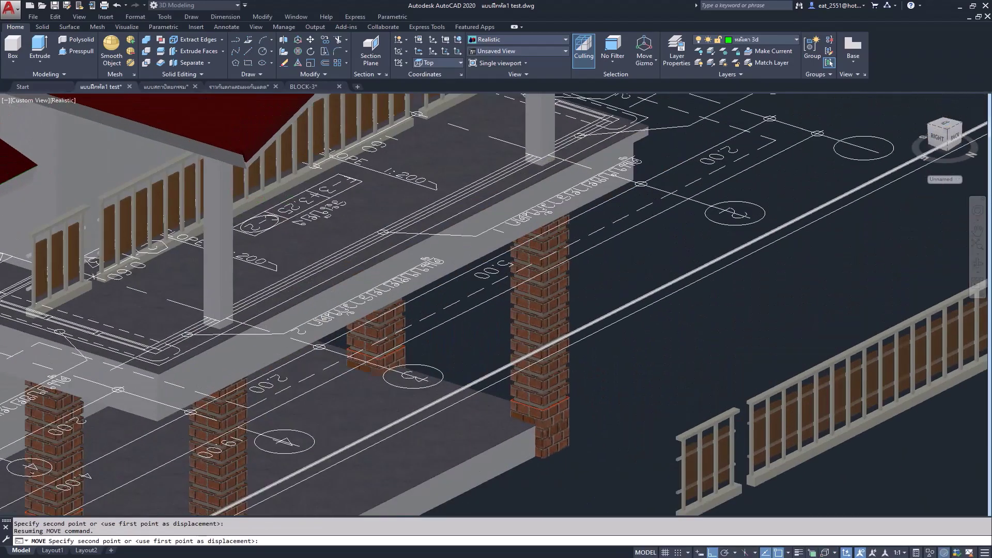
scroll(237, 392, up, 2)
scroll(237, 391, up, 2)
scroll(237, 392, up, 2)
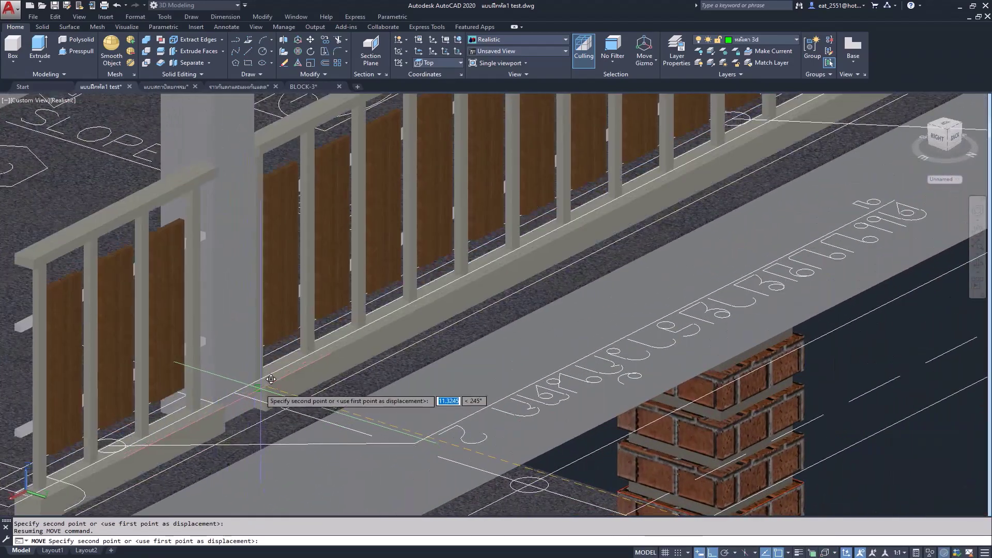
scroll(321, 359, down, 3)
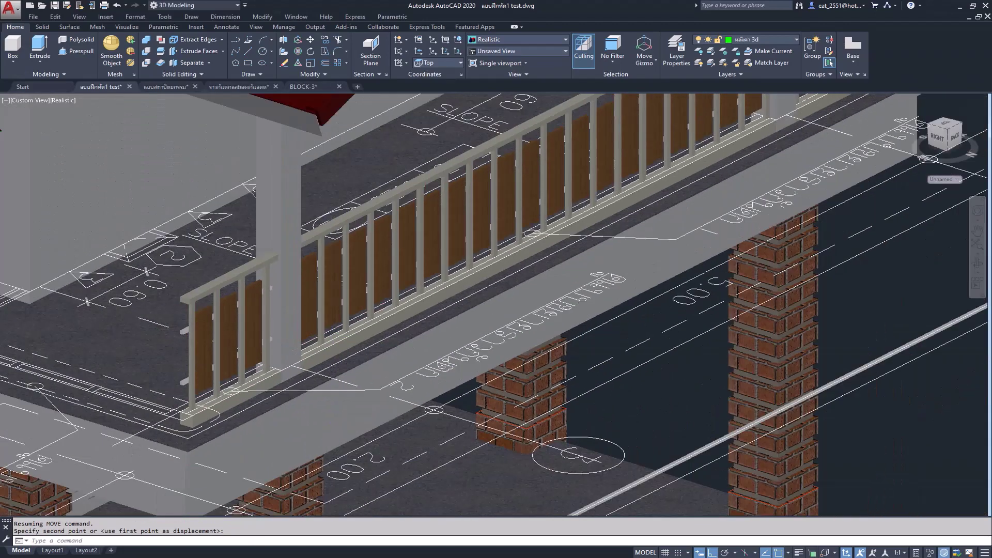
middle_drag(248, 324, 440, 292)
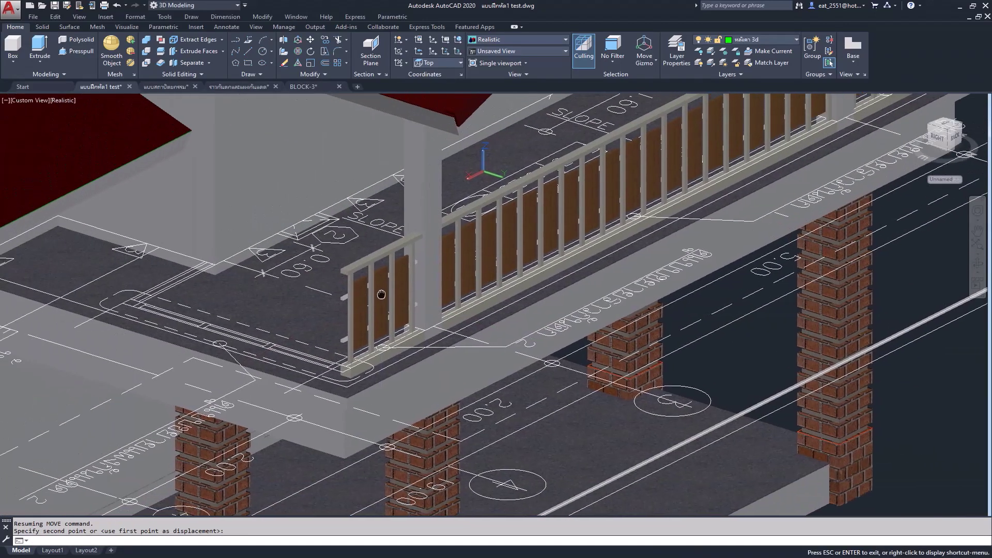
click(411, 287)
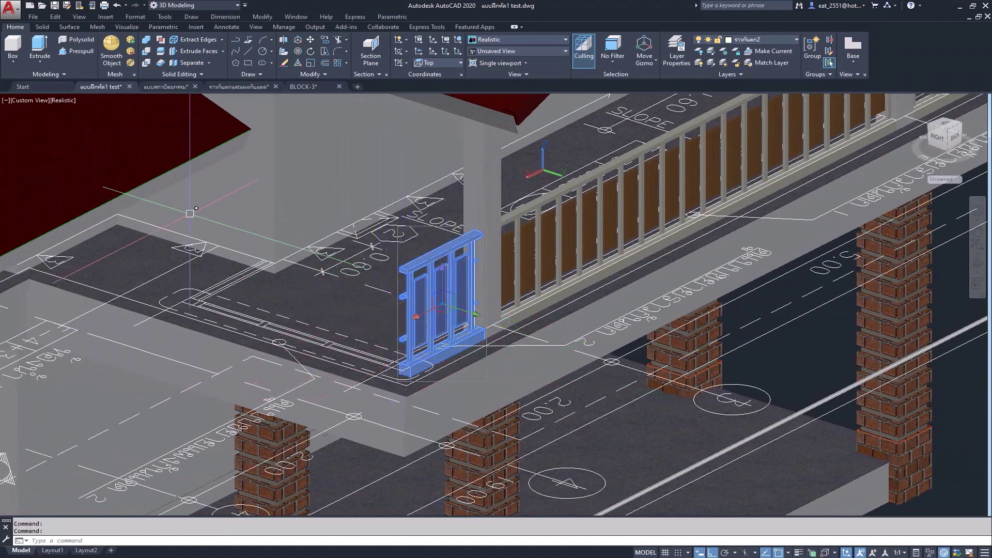
click(311, 42)
scroll(477, 351, up, 2)
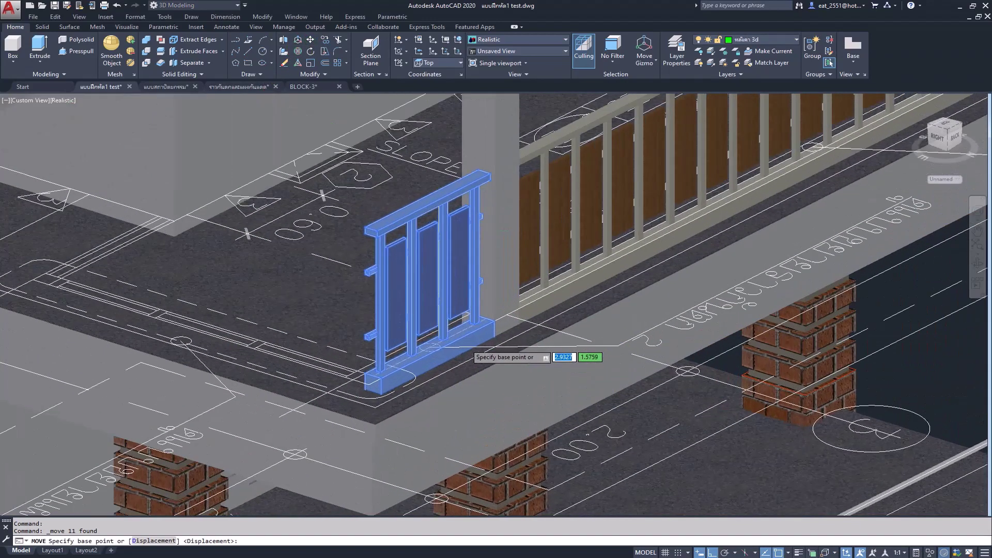
scroll(496, 341, up, 2)
scroll(490, 326, up, 1)
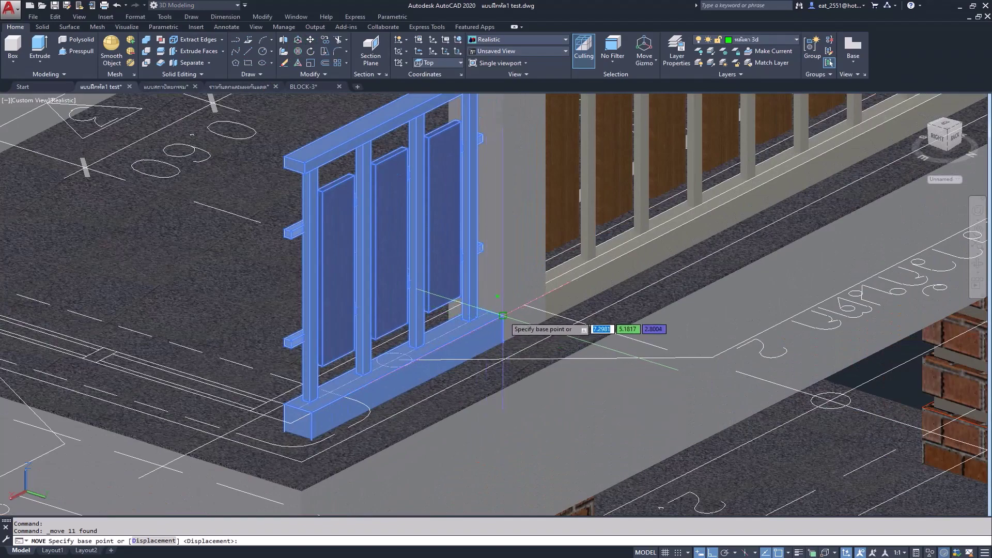
click(283, 404)
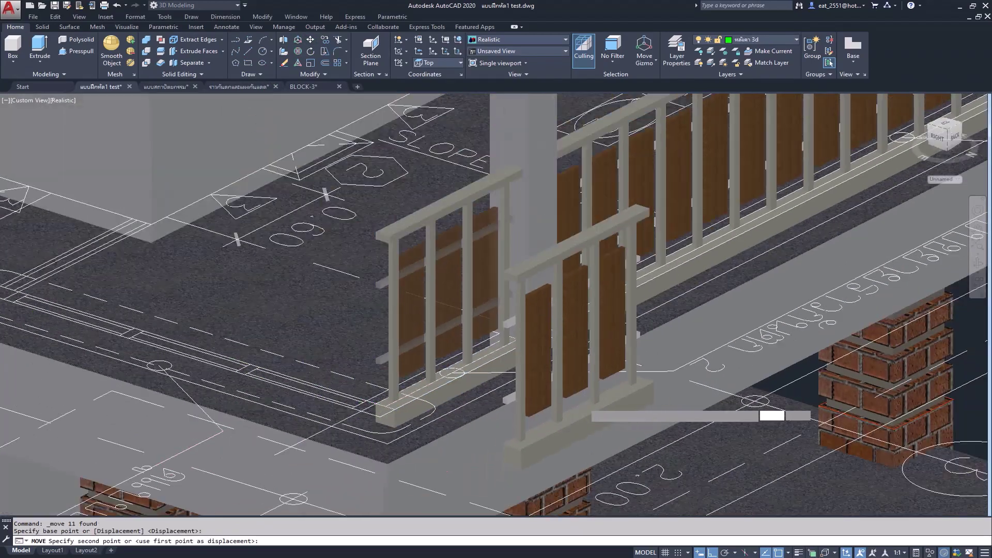
scroll(284, 404, down, 5)
scroll(221, 328, up, 5)
scroll(258, 325, up, 2)
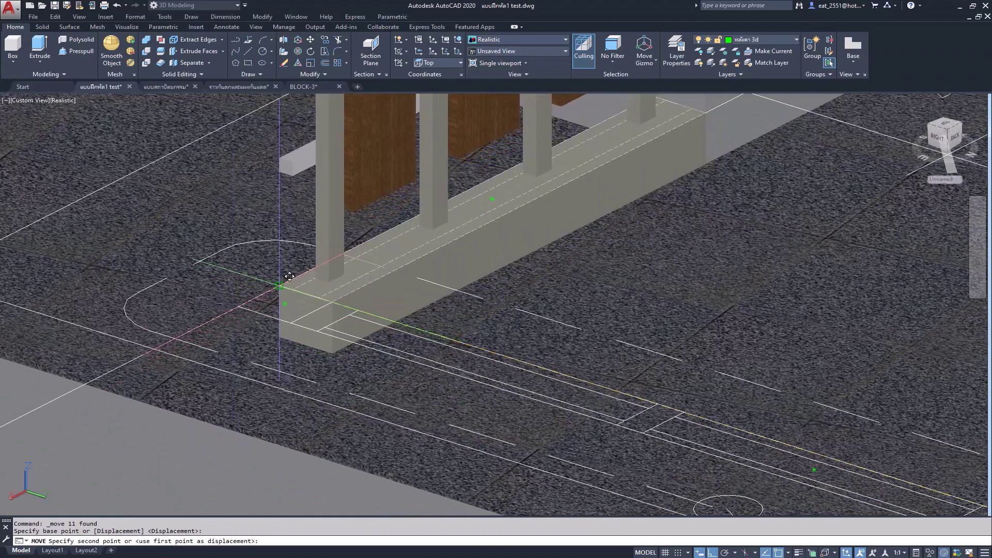
scroll(289, 277, down, 2)
key(Escape)
scroll(250, 319, down, 4)
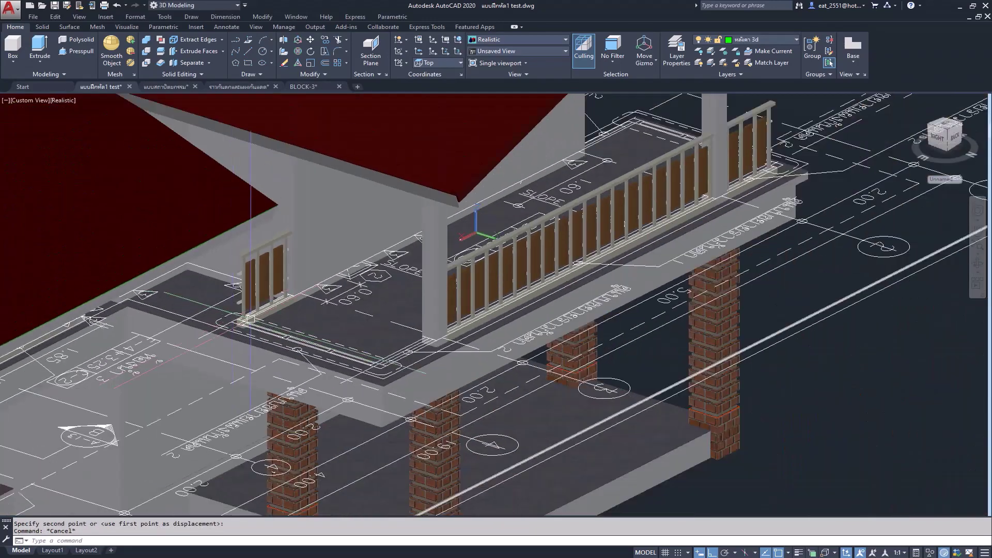
Copy the short porch-corner railing section to beside the balcony column
scroll(236, 302, up, 2)
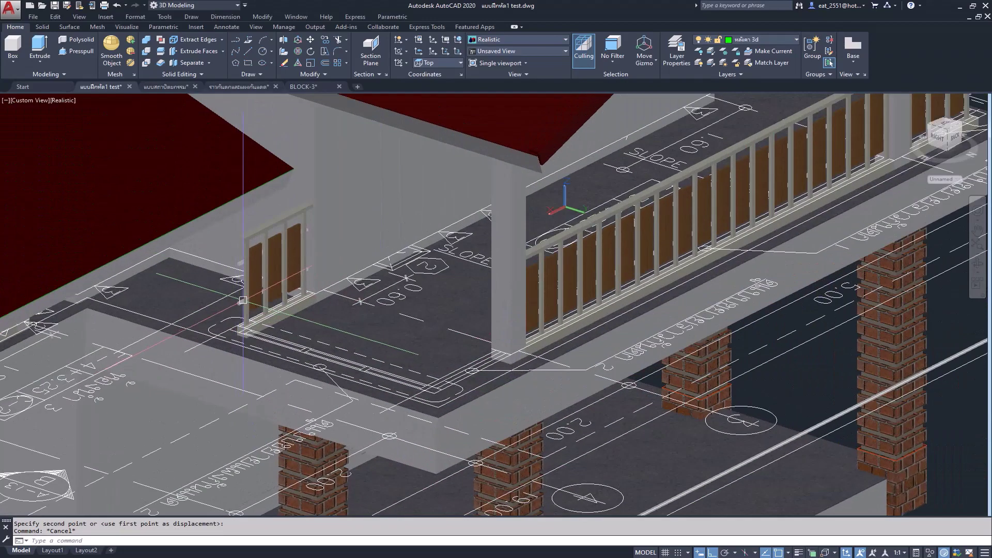
click(258, 316)
click(325, 40)
scroll(321, 320, up, 4)
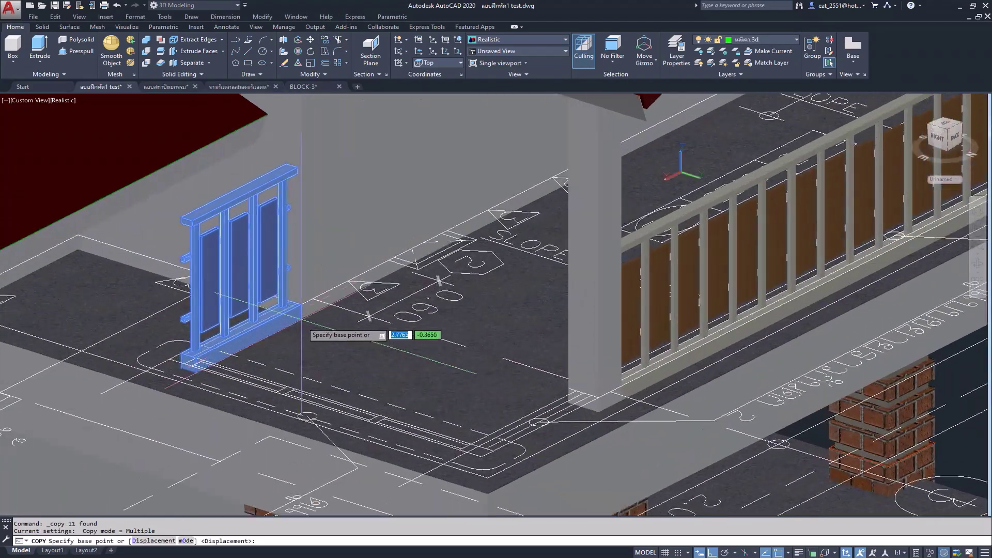
click(299, 292)
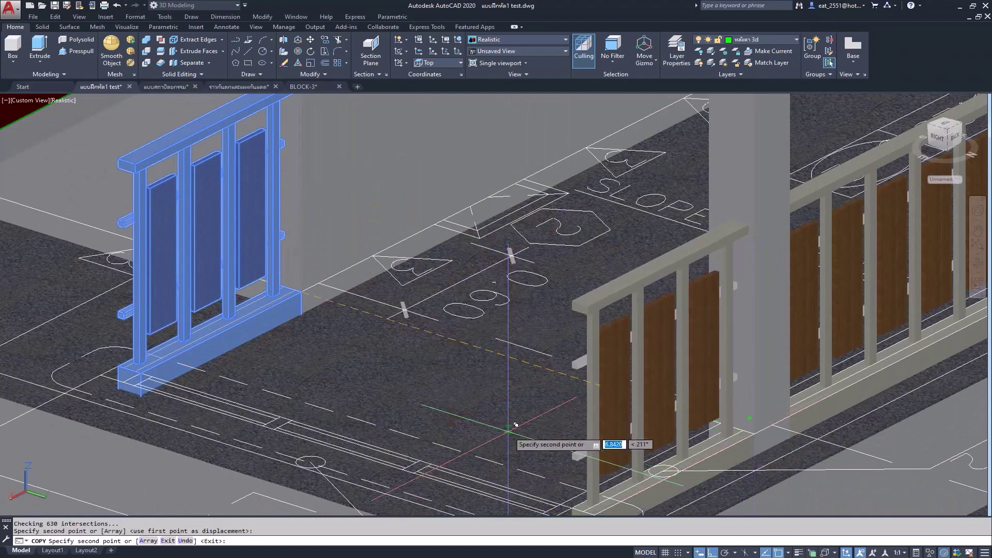
click(762, 427)
key(Escape)
Copy the other porch-corner railing section to a spot next to the original along the edge
scroll(762, 428, down, 3)
scroll(754, 212, down, 3)
scroll(754, 212, down, 1)
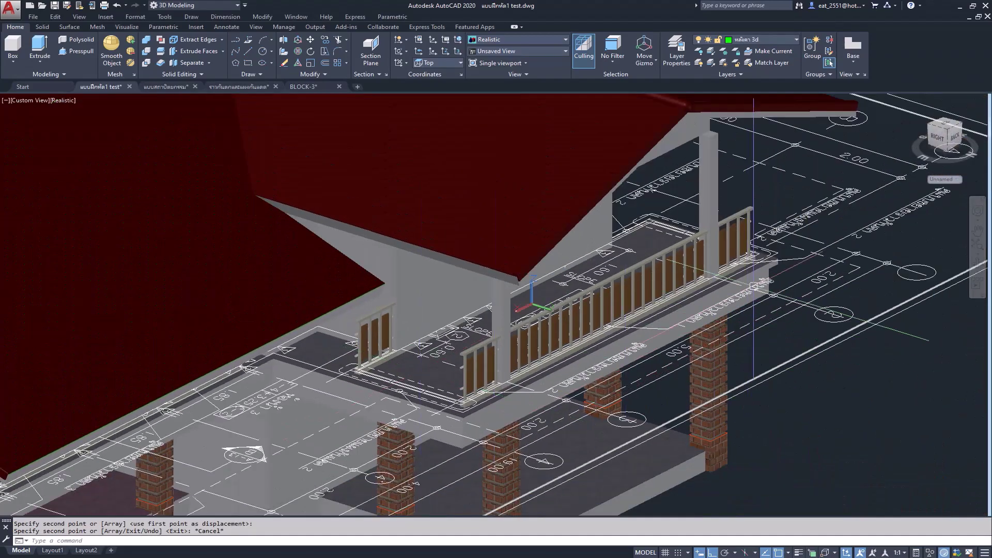
scroll(623, 321, up, 1)
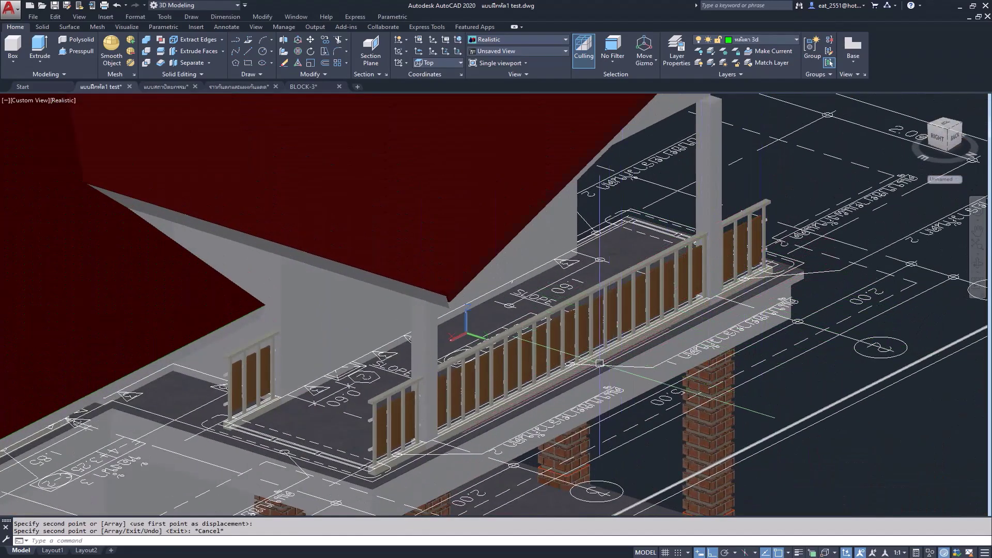
mouse_move(597, 332)
shift+middle_down()
mouse_move(336, 343)
mouse_move(896, 343)
shift+middle_up()
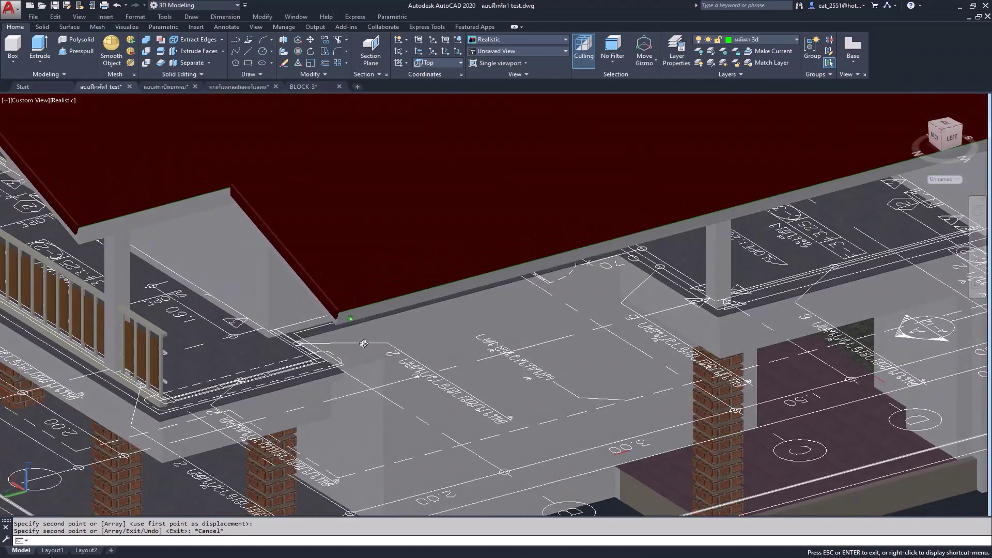
scroll(173, 405, up, 2)
scroll(144, 380, up, 2)
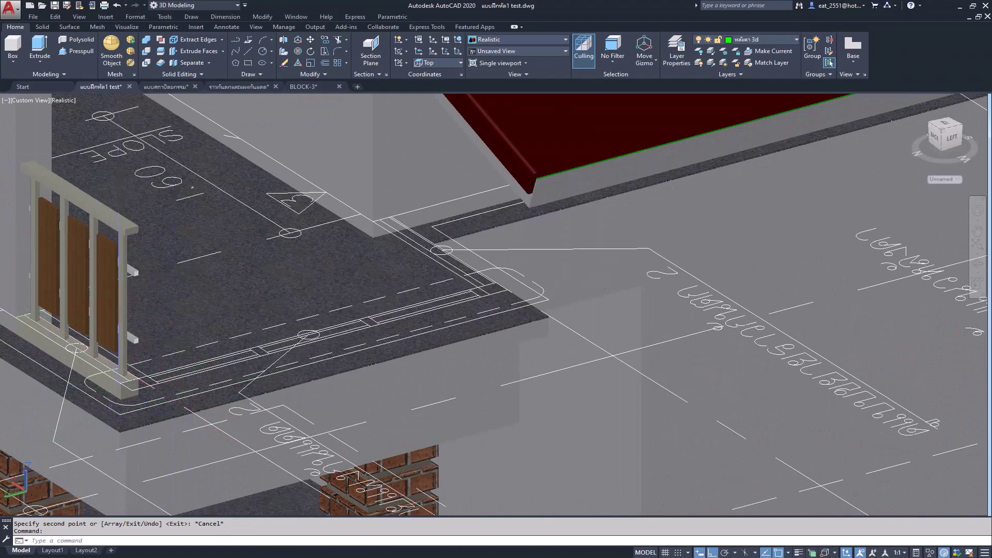
click(124, 356)
click(324, 41)
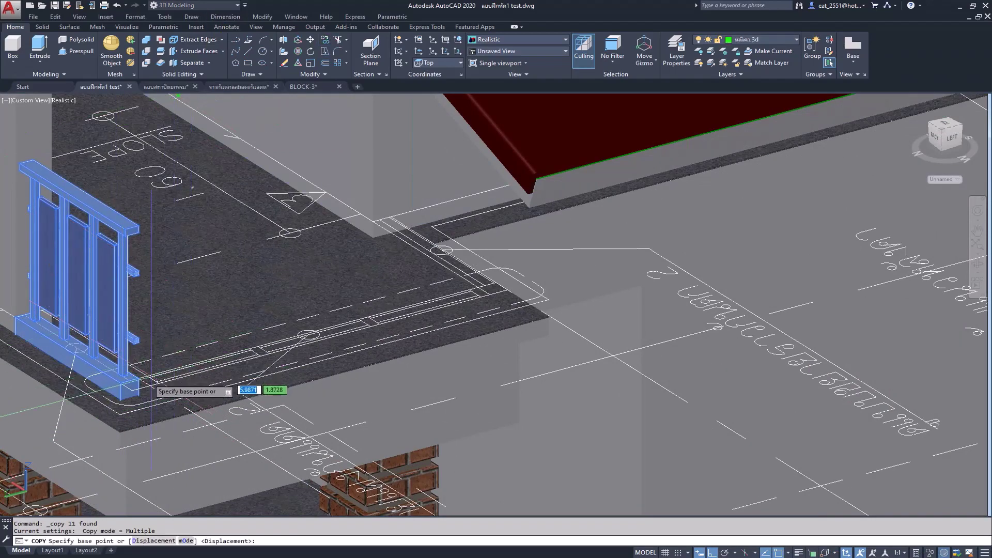
scroll(145, 380, up, 3)
scroll(140, 382, up, 3)
click(143, 371)
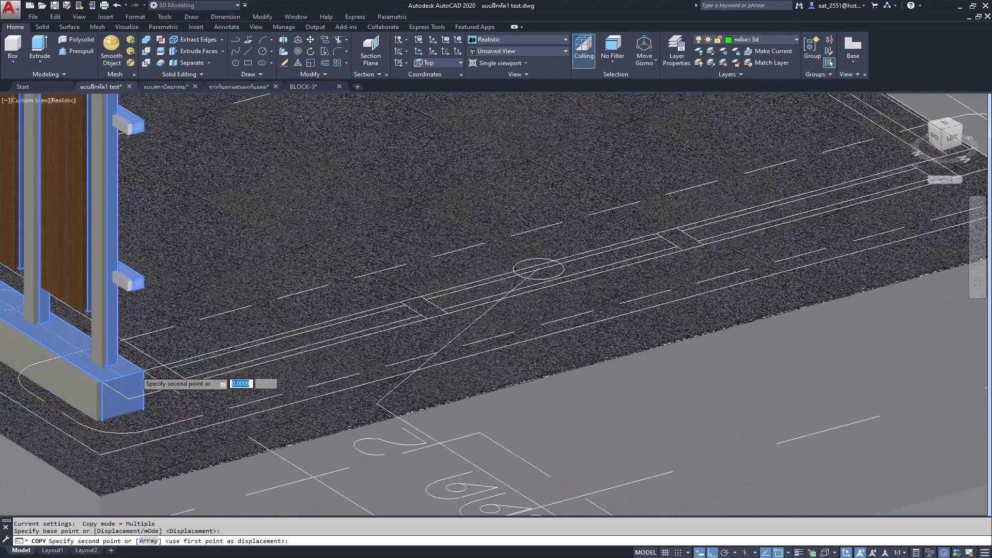
scroll(144, 371, down, 5)
scroll(581, 277, up, 3)
scroll(523, 250, up, 2)
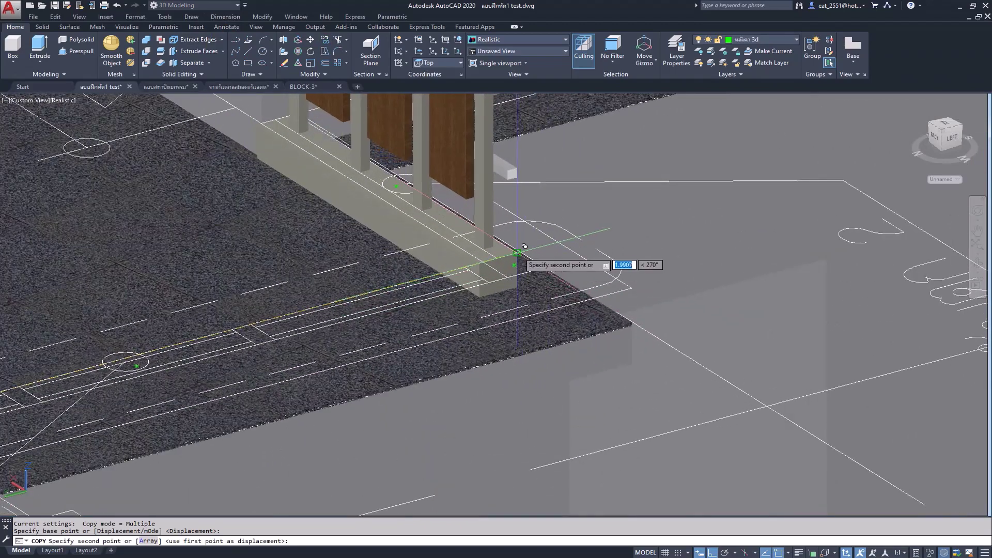
scroll(526, 248, up, 2)
scroll(548, 230, up, 1)
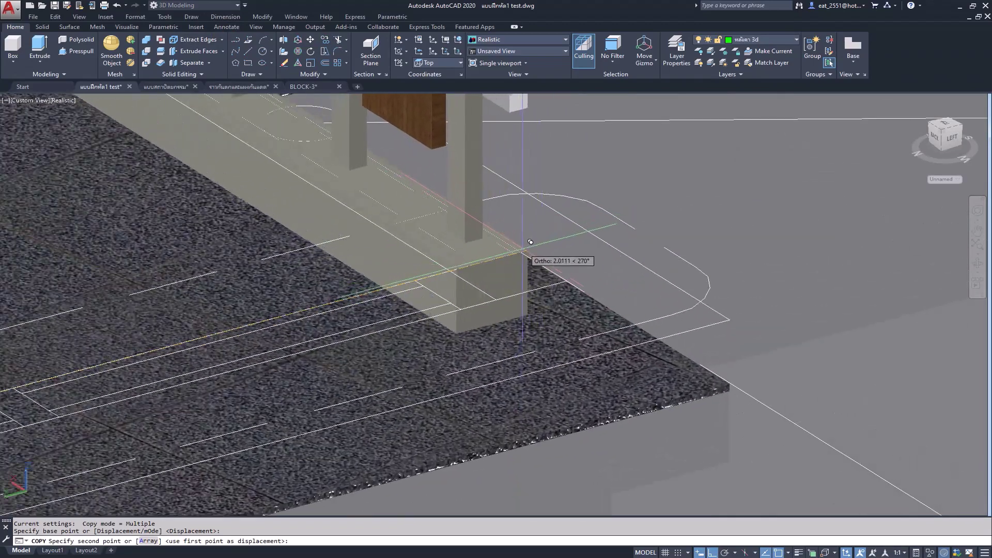
click(527, 256)
scroll(527, 256, down, 2)
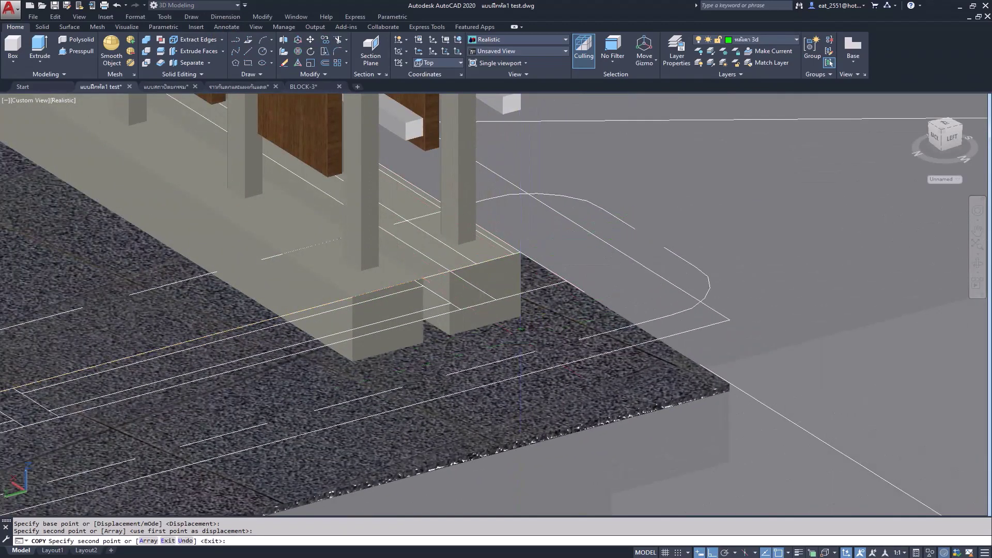
scroll(522, 269, down, 2)
key(Escape)
scroll(517, 279, up, 2)
scroll(517, 284, up, 1)
scroll(517, 284, down, 2)
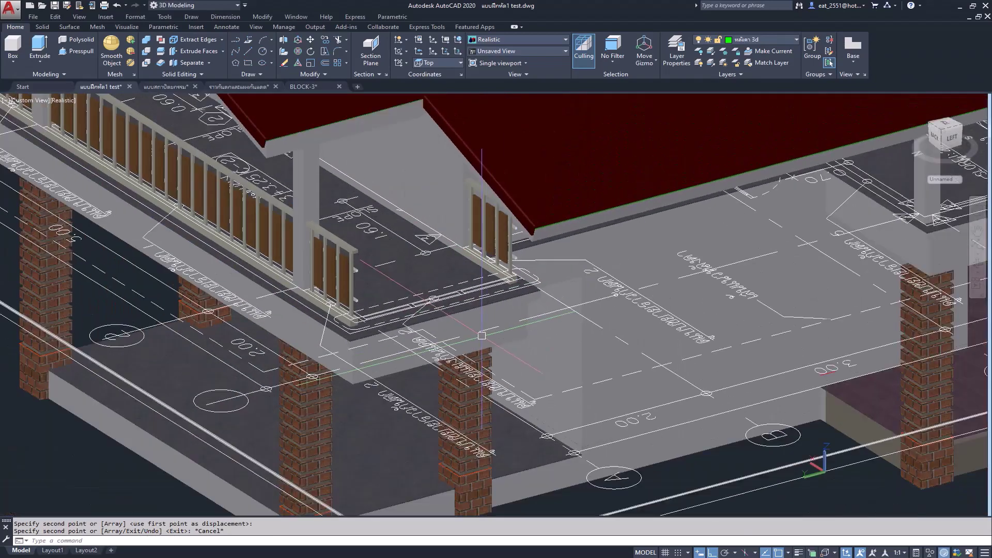
Orbit and zoom around the house to view its front
scroll(429, 310, down, 2)
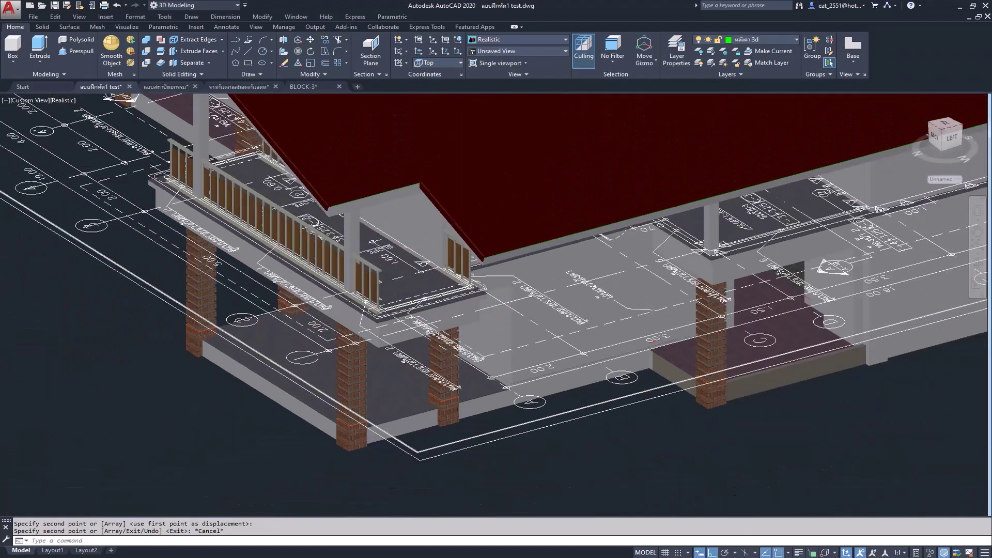
scroll(429, 310, down, 2)
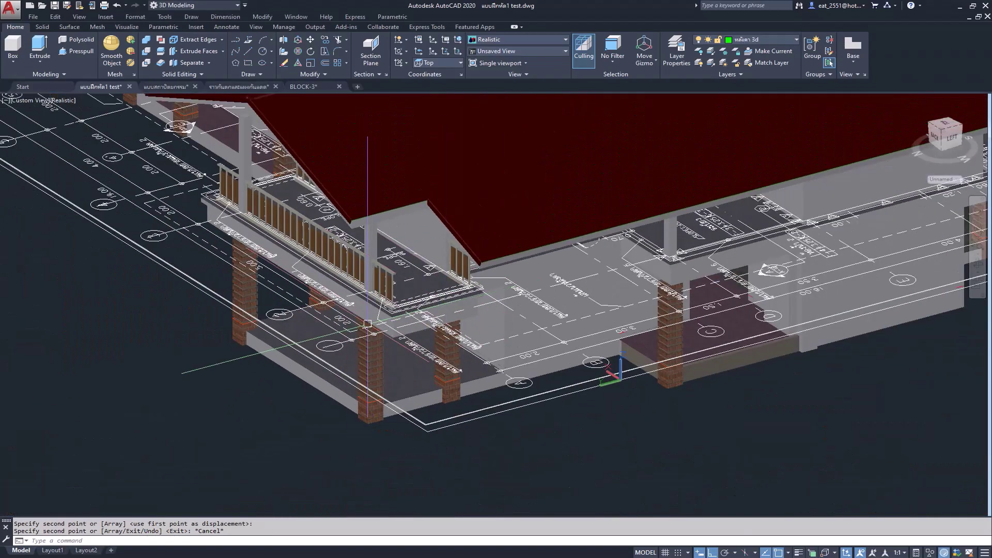
shift+right_click(536, 304)
click(471, 362)
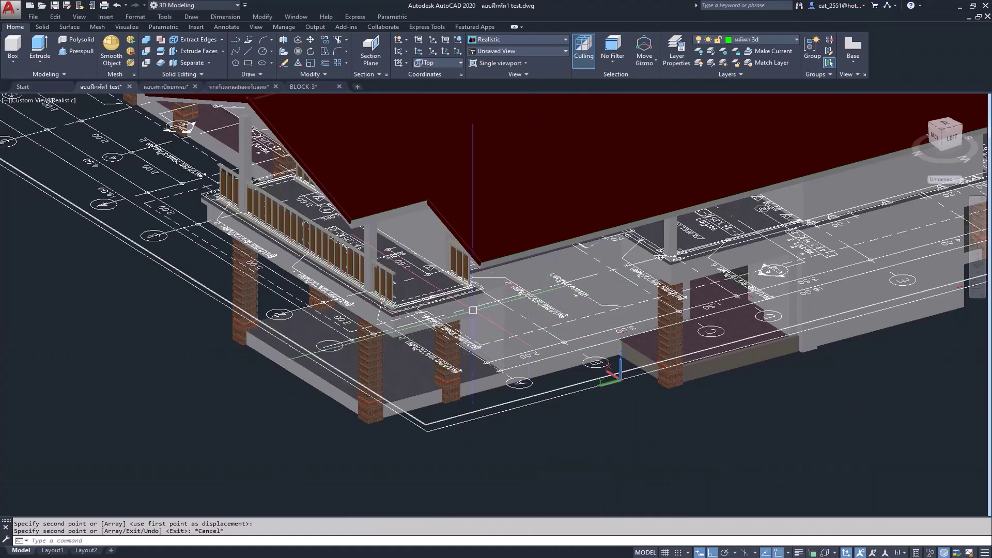
shift+middle_drag(476, 299, 285, 284)
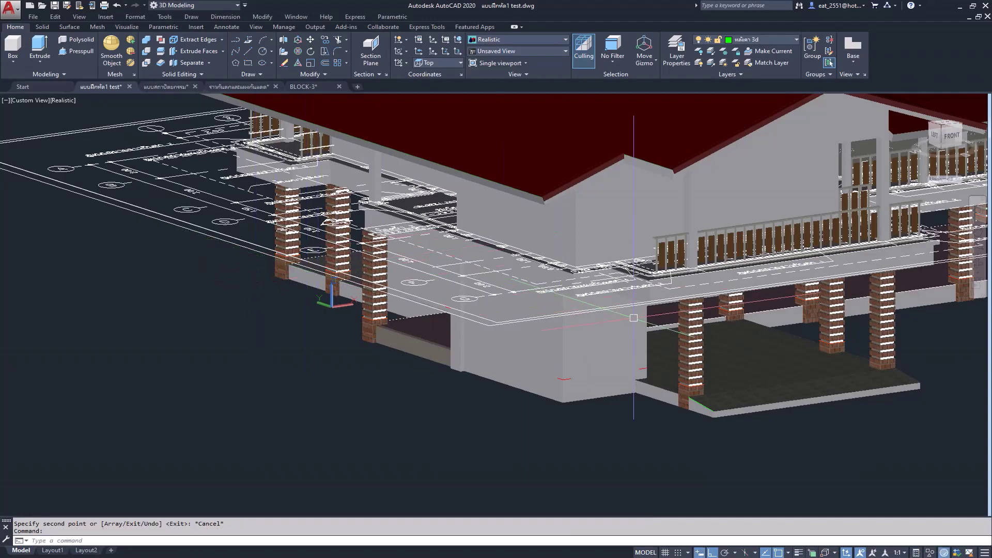
shift+middle_drag(459, 310, 575, 311)
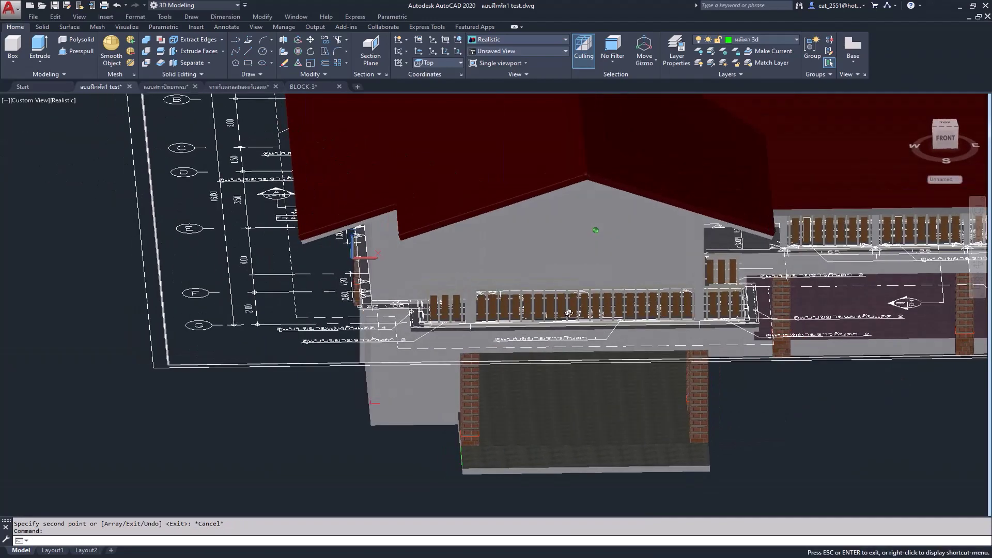
scroll(642, 188, up, 3)
scroll(642, 188, up, 3)
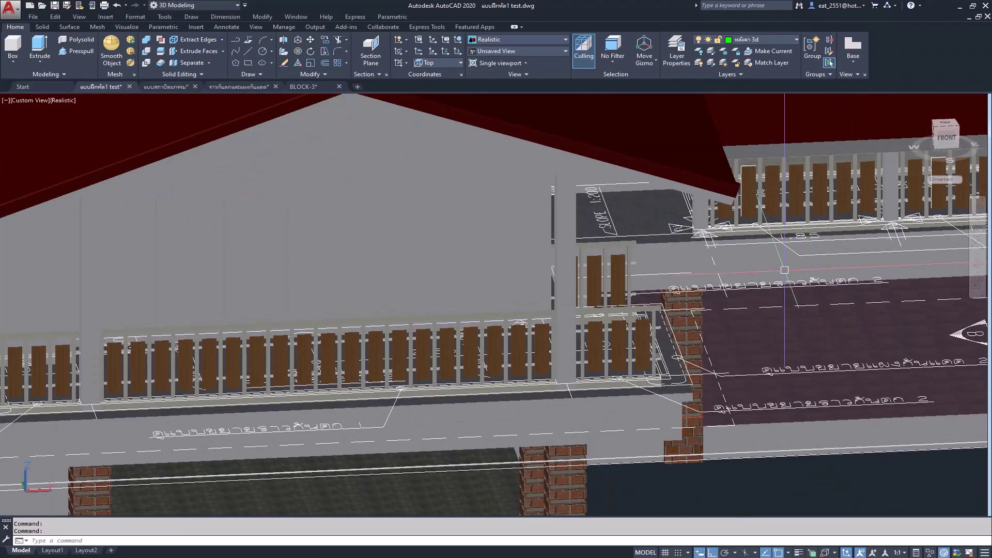
scroll(642, 188, up, 3)
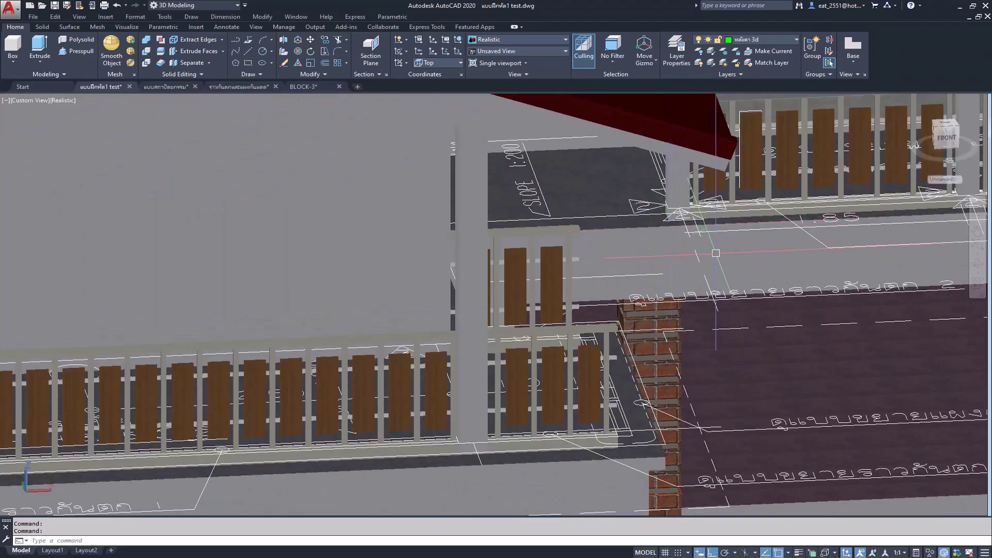
Inspect the newly placed railing sections, then show the drawing's layer list
shift+middle_drag(691, 249, 477, 309)
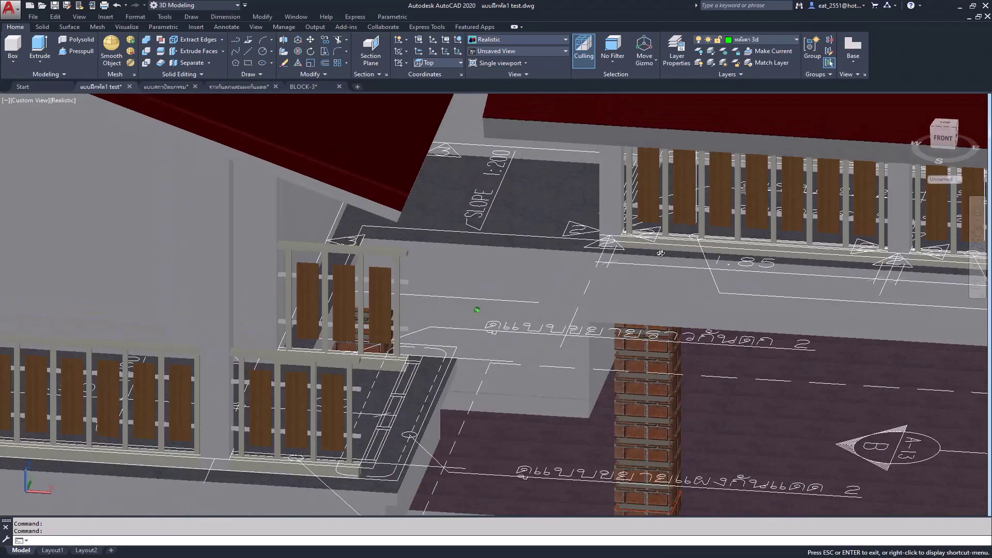
scroll(477, 310, down, 2)
scroll(476, 309, down, 3)
scroll(476, 310, down, 2)
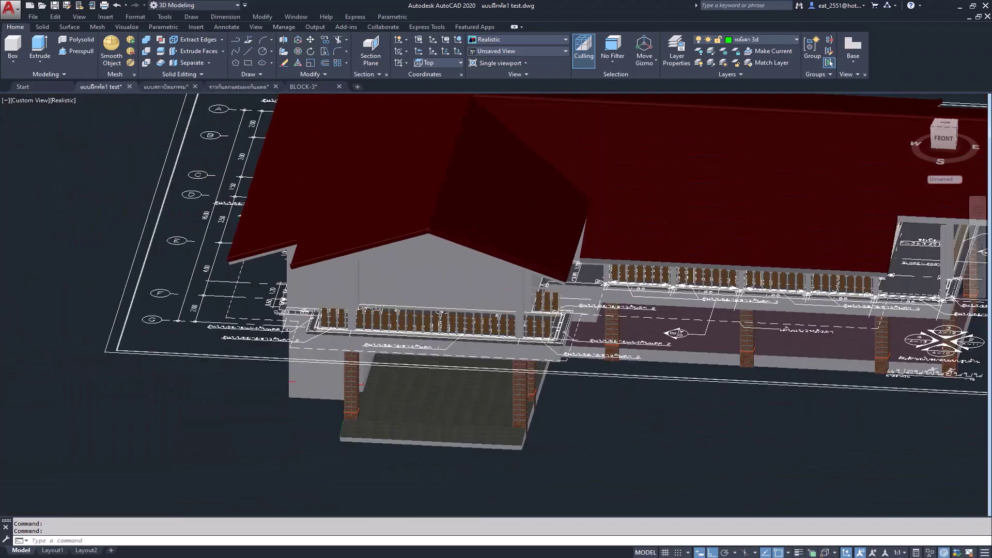
scroll(476, 309, down, 1)
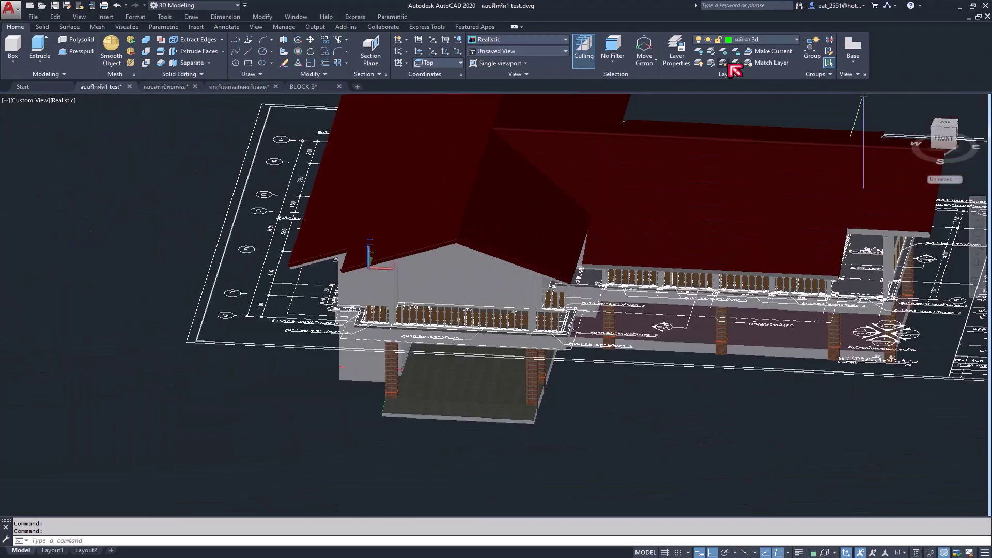
click(794, 41)
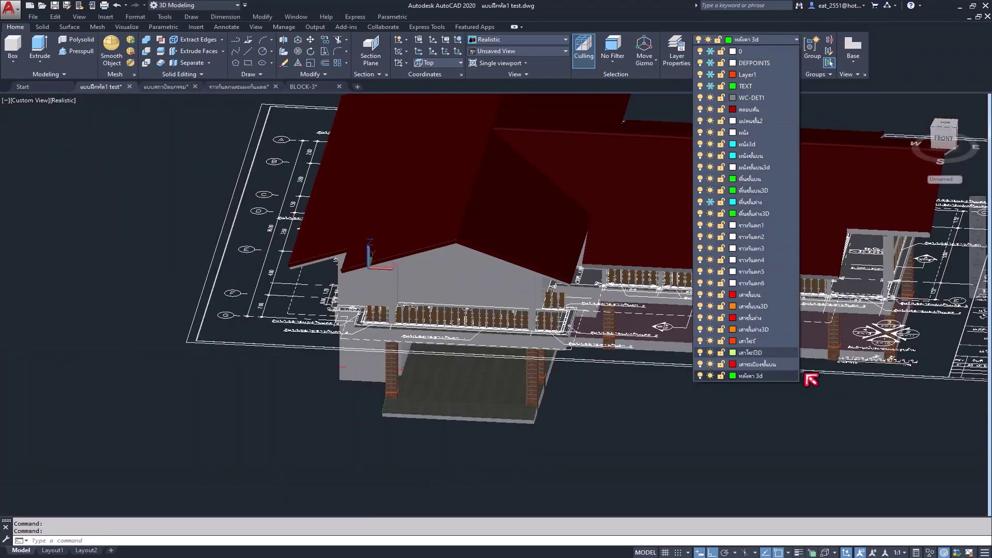
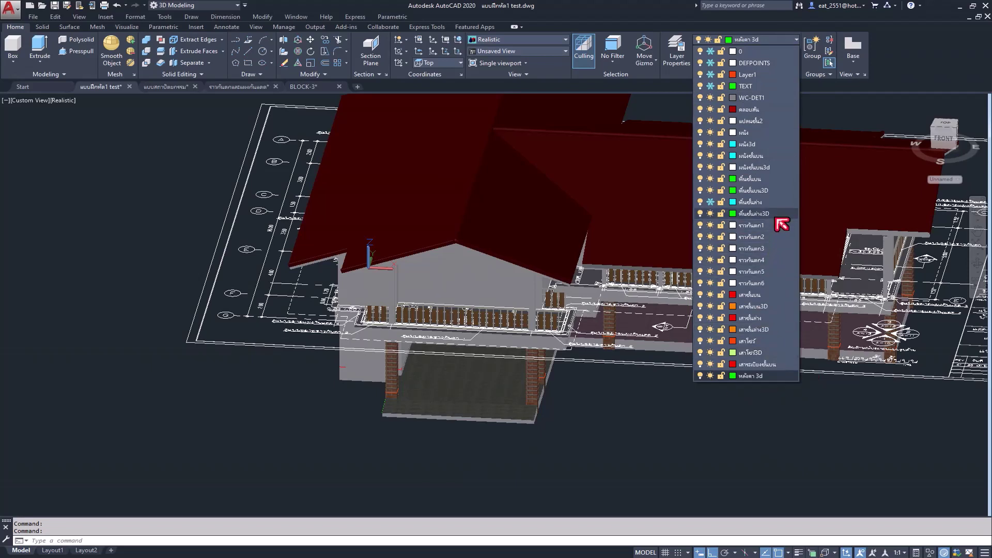
Make ราวกันตก1 the current layer and freeze the หลังคา 3d and คลอบสัน layers
click(751, 226)
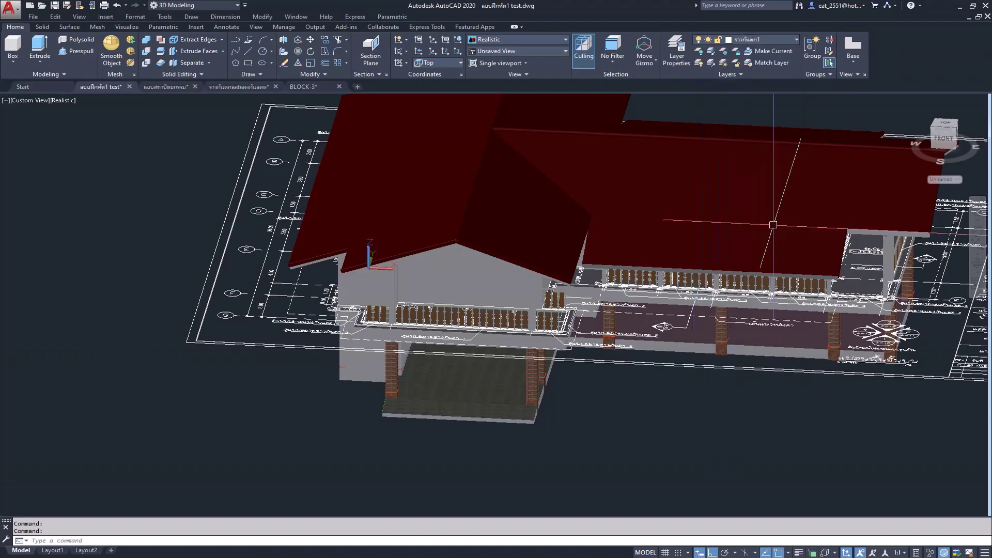
click(796, 40)
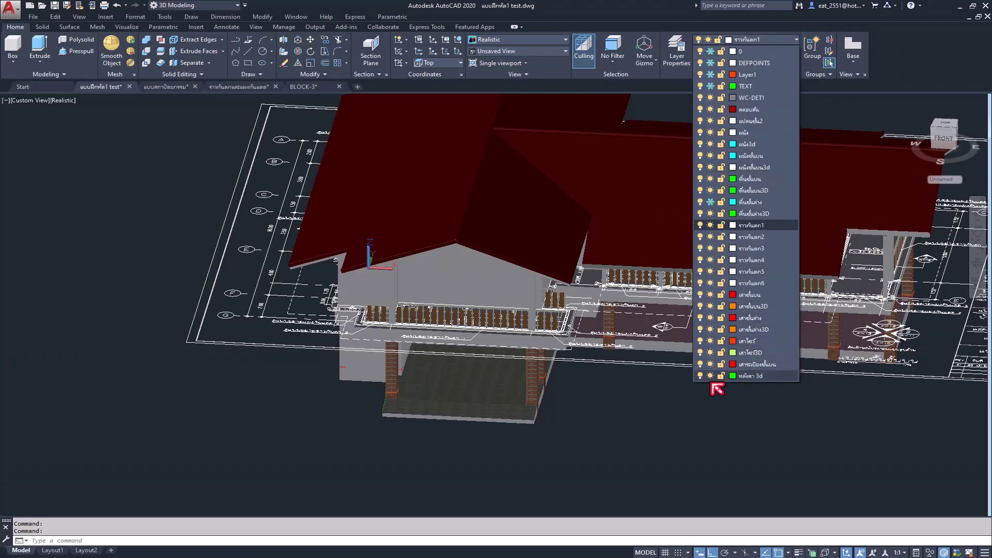
click(711, 376)
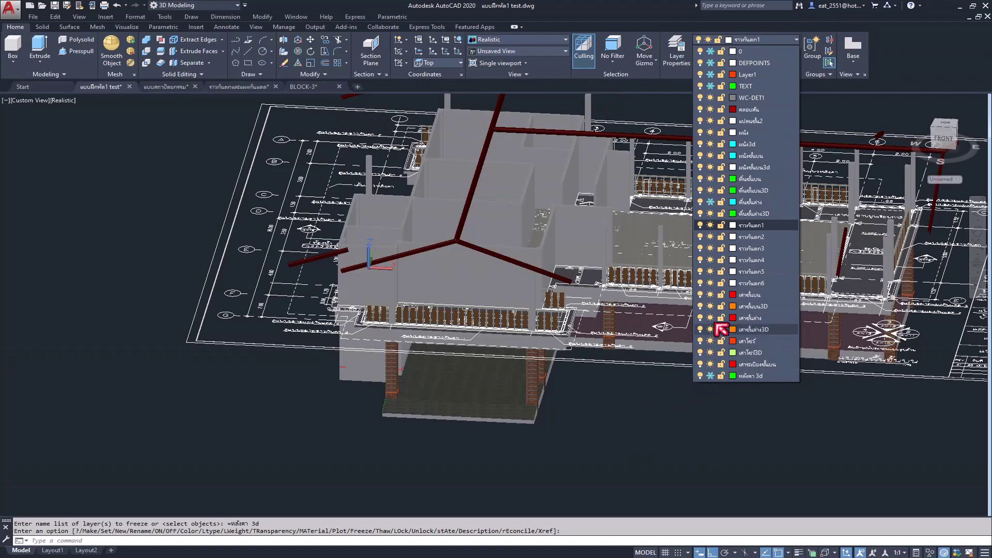
click(711, 109)
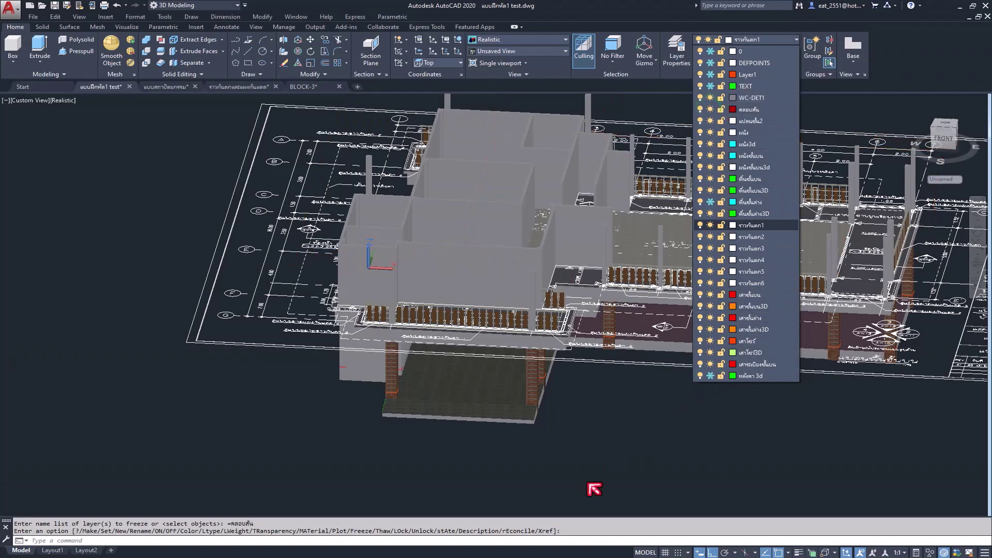
click(601, 463)
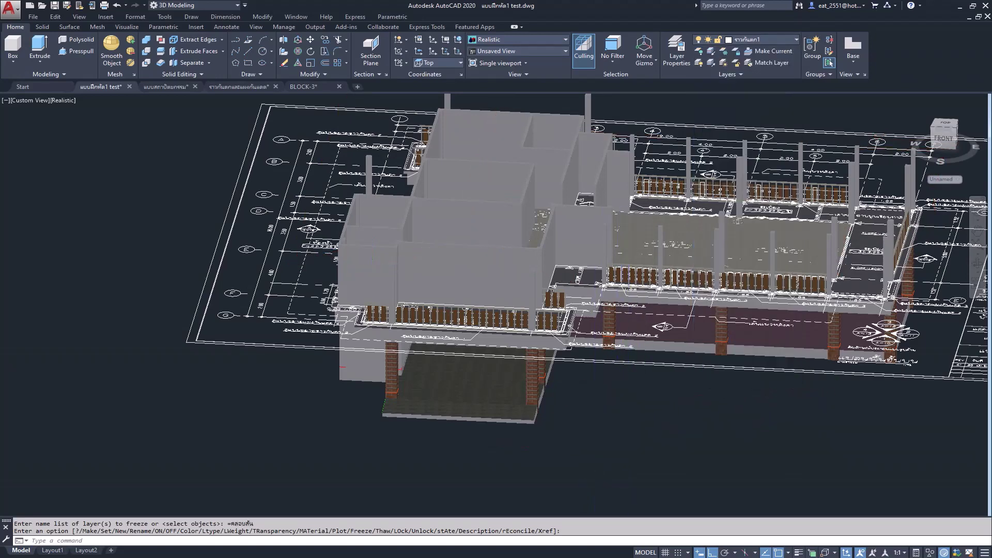
scroll(665, 338, down, 2)
scroll(665, 339, down, 1)
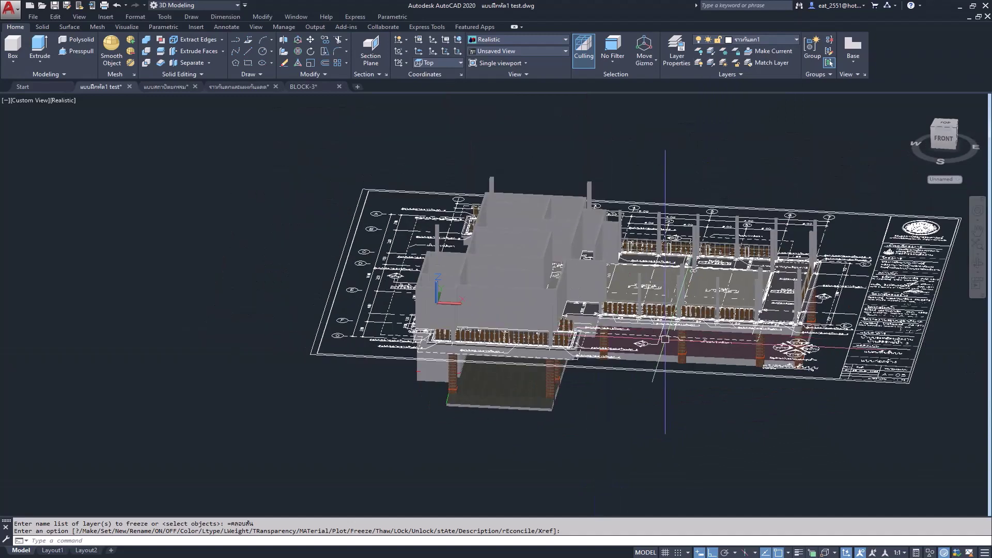
Orbit to view the roofless house from above and end the layer command
shift+middle_drag(664, 348, 617, 372)
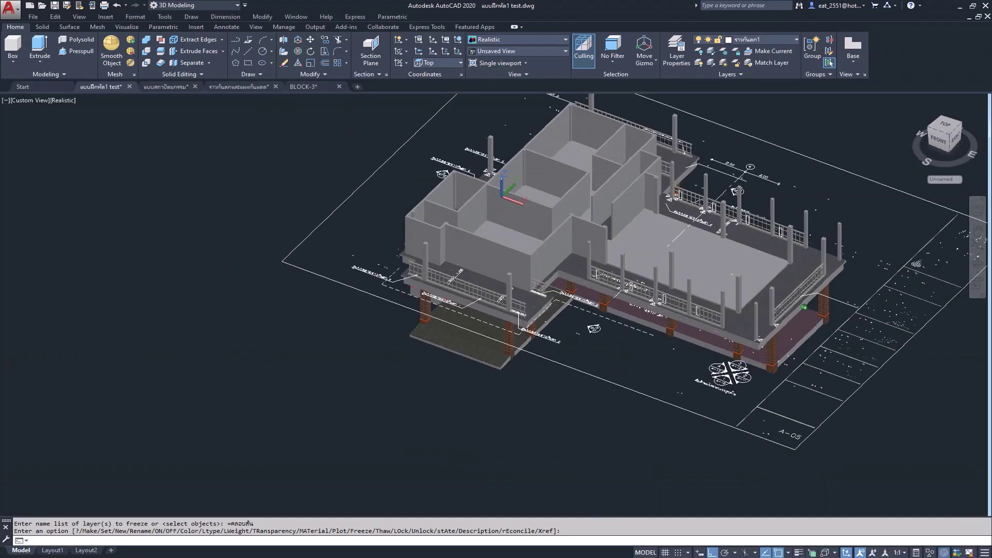
key(Return)
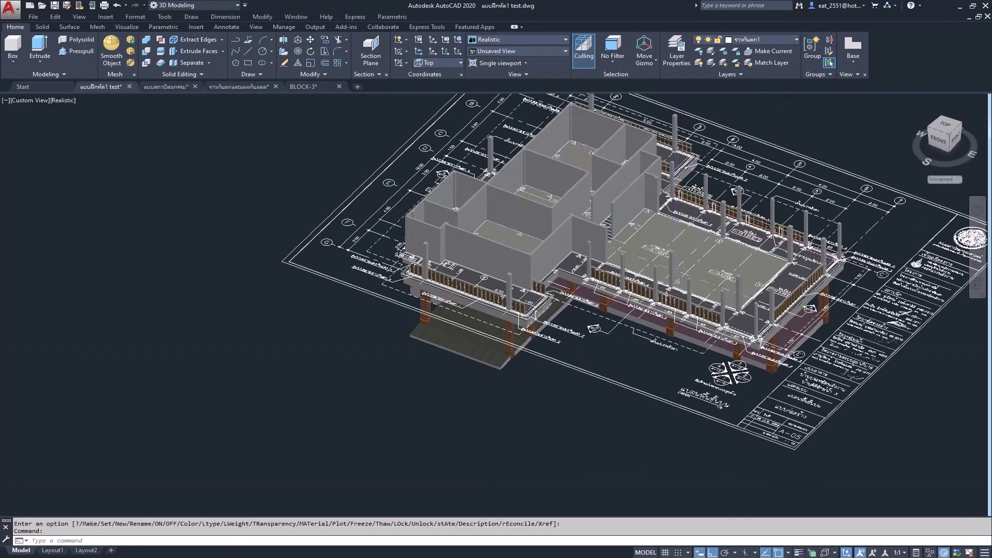
scroll(676, 213, up, 2)
scroll(675, 214, up, 2)
scroll(675, 214, up, 2)
scroll(675, 214, up, 2)
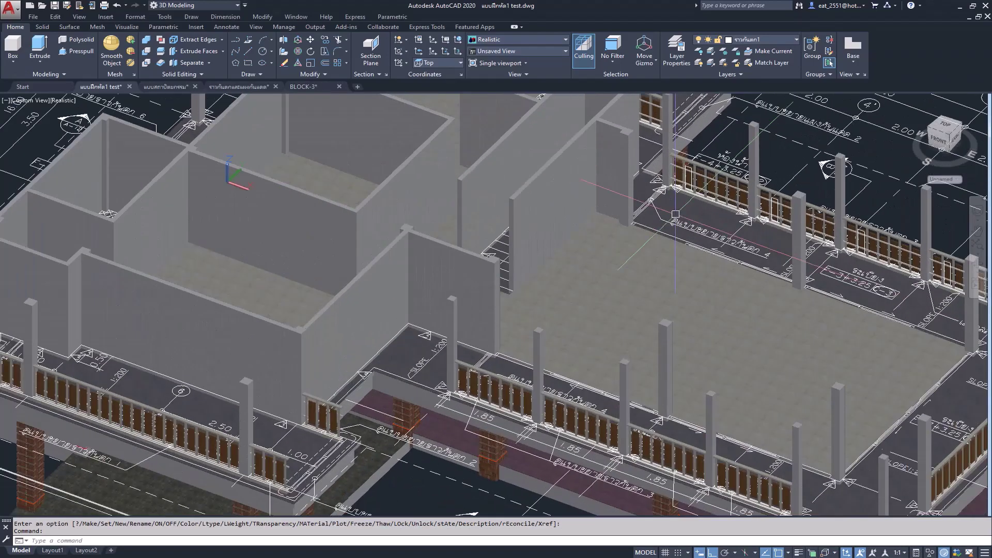
scroll(652, 197, up, 1)
Zoom and pan to the loose railing pieces lying beside the building
scroll(652, 196, down, 3)
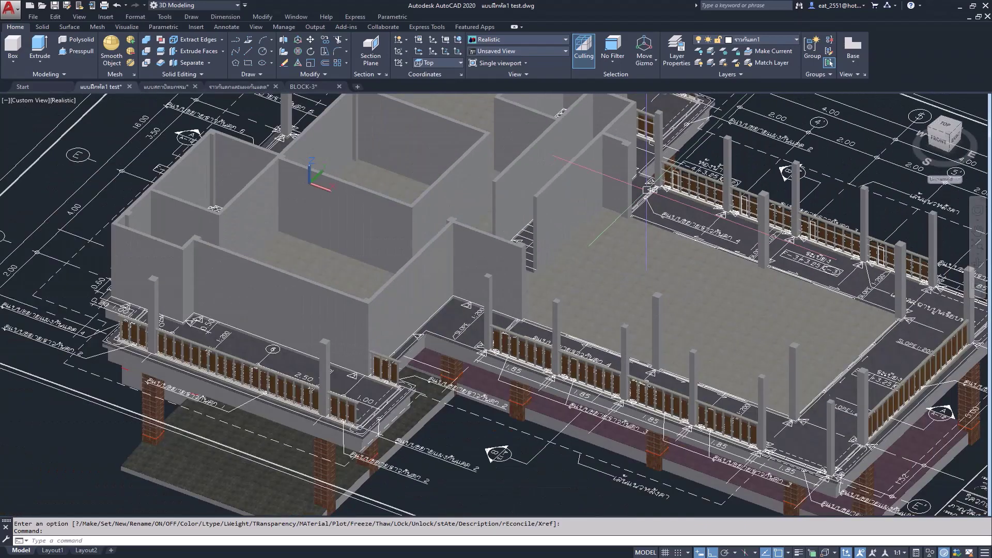
scroll(651, 196, up, 2)
scroll(336, 276, down, 2)
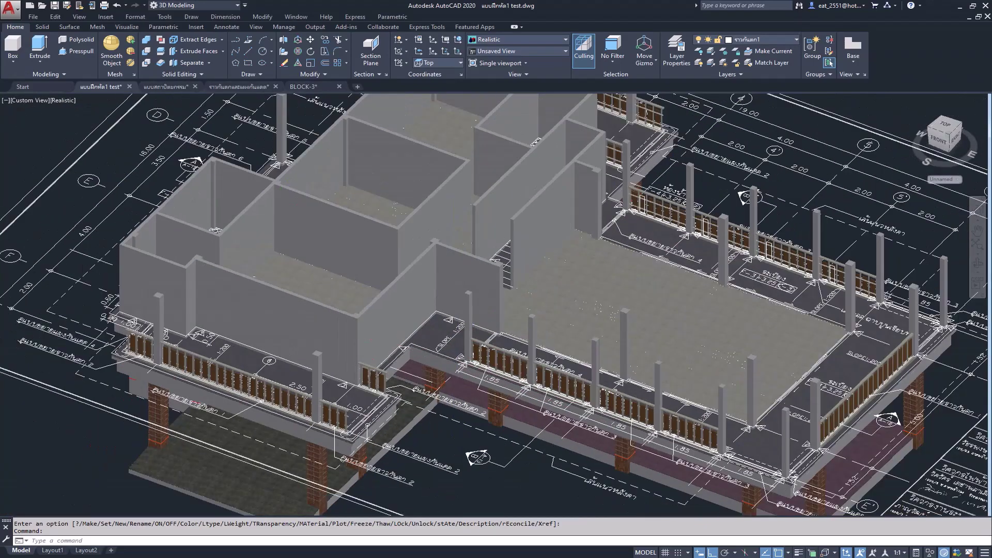
scroll(336, 277, down, 2)
scroll(336, 277, down, 1)
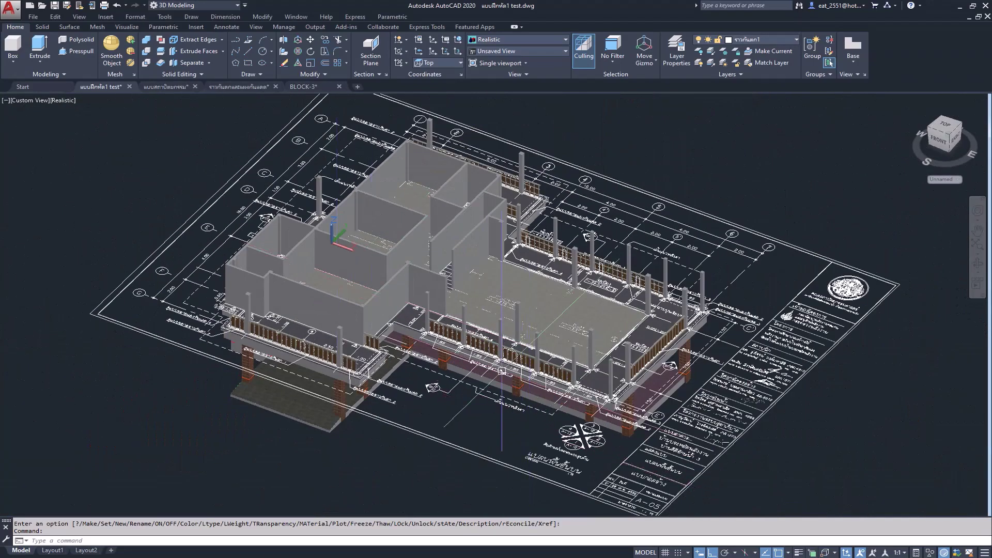
scroll(313, 237, up, 1)
scroll(310, 228, down, 2)
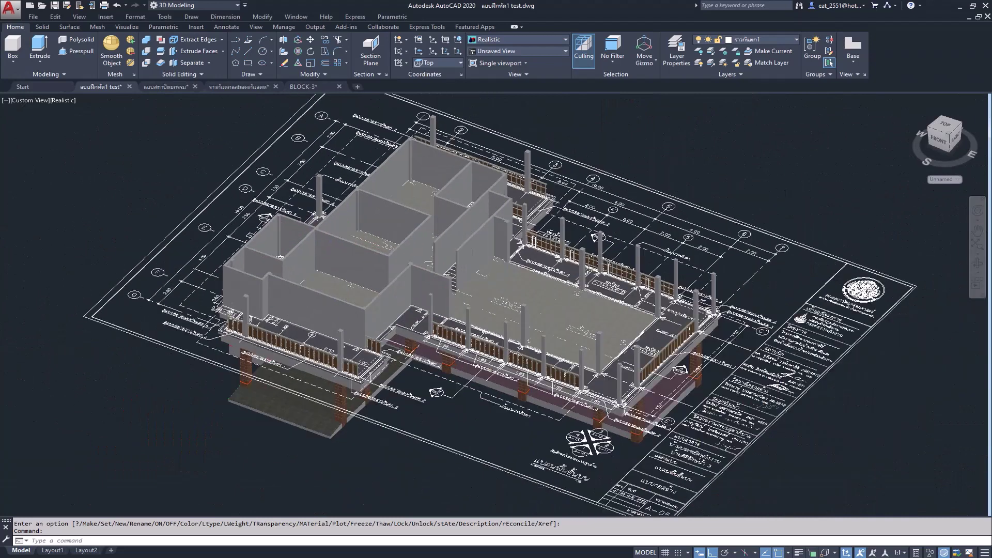
scroll(470, 245, down, 1)
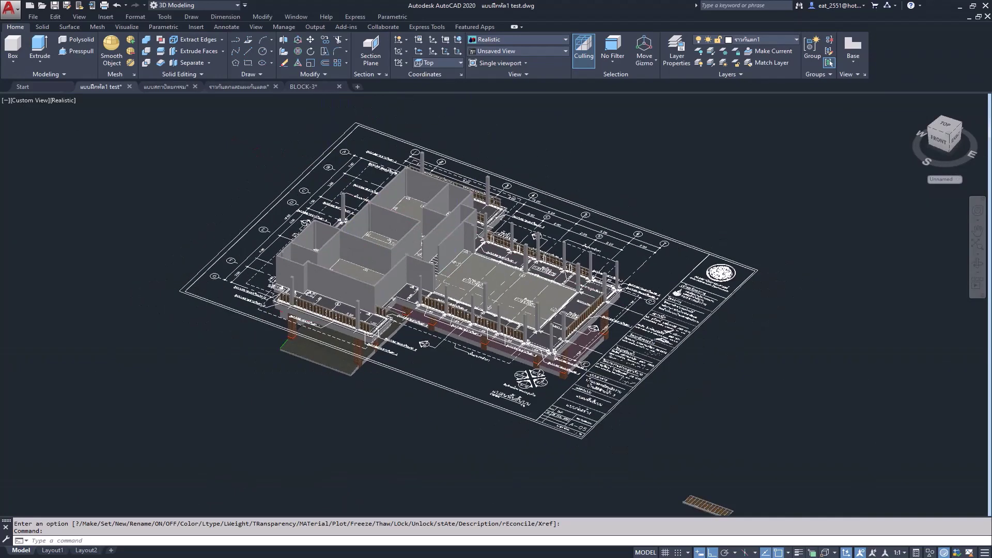
scroll(667, 476, down, 1)
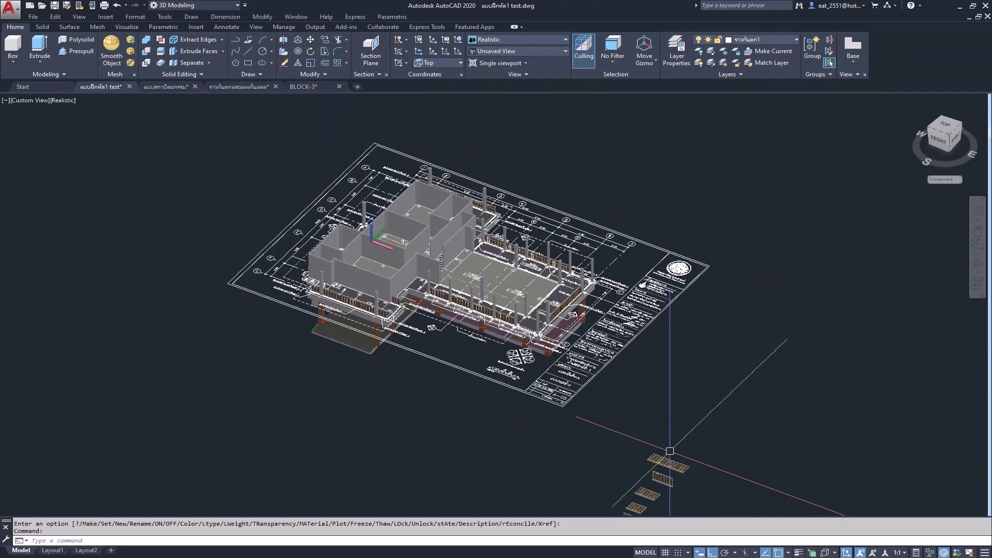
middle_drag(665, 479, 644, 415)
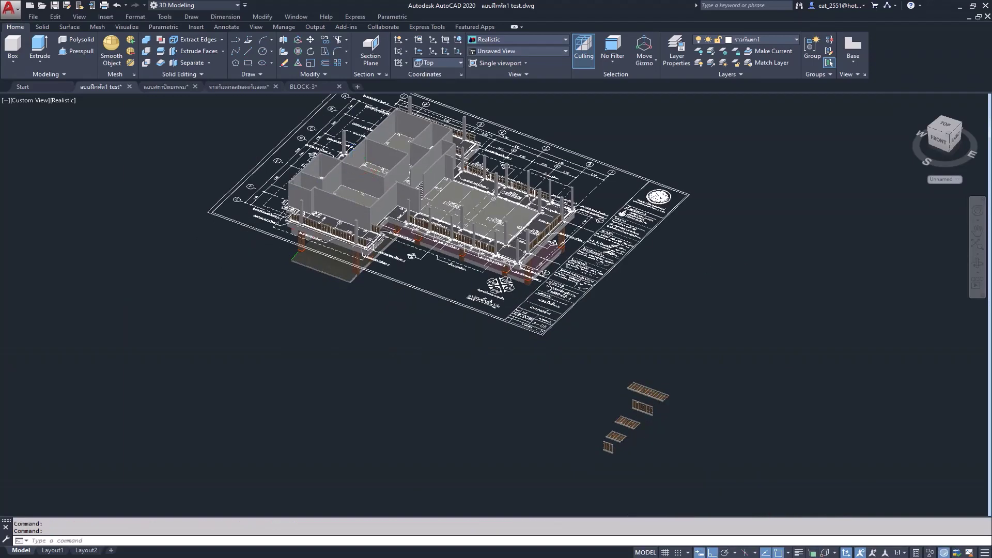
Inspect the loose railing pieces, including those on layers ราวกันตก5 and ราวกันตก4
scroll(625, 440, up, 1)
scroll(622, 443, up, 1)
scroll(620, 446, up, 1)
scroll(623, 443, up, 1)
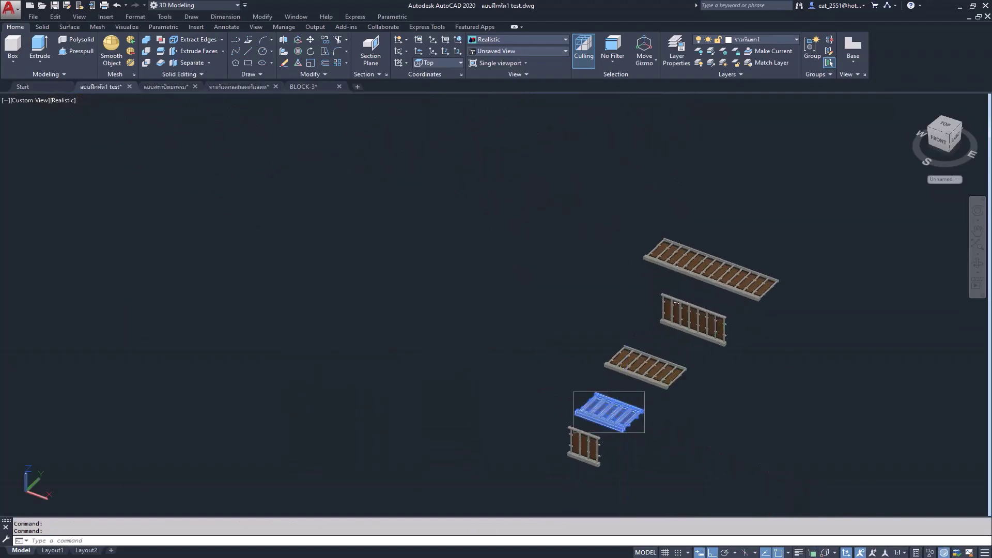
key(Escape)
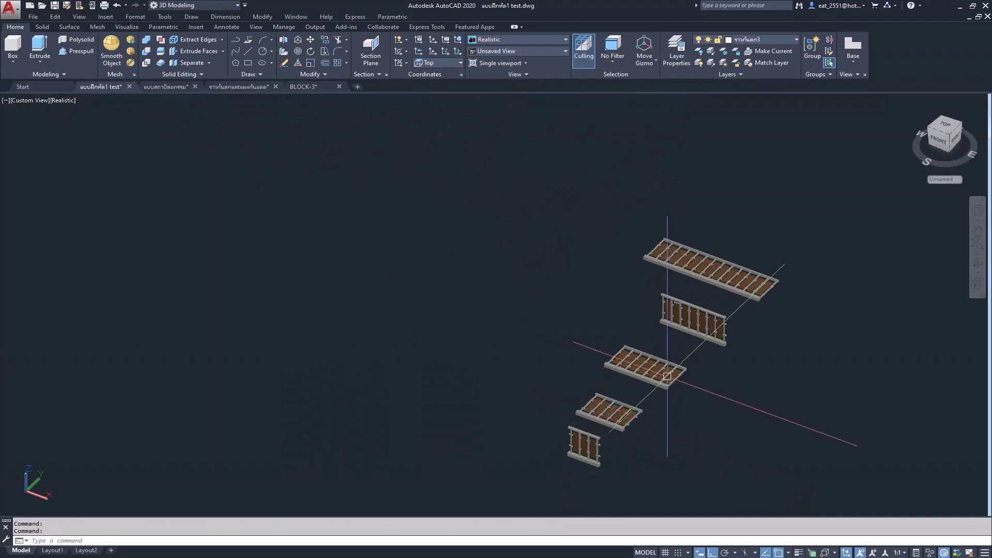
click(630, 416)
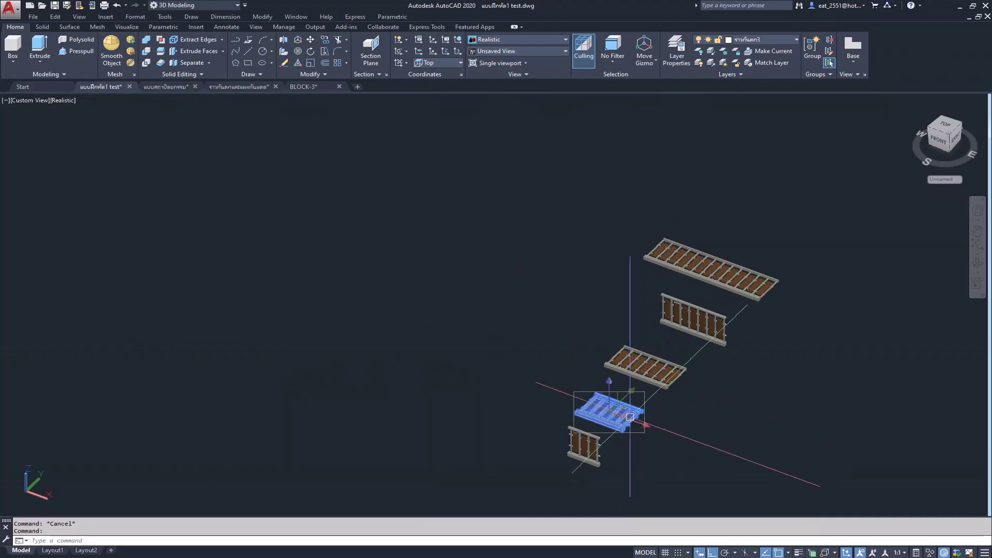
key(Escape)
click(666, 372)
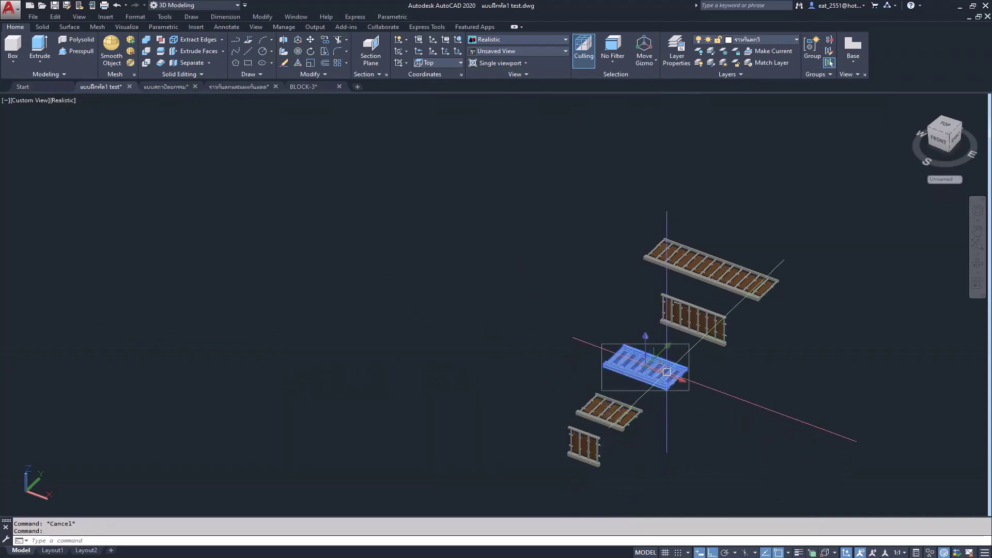
key(Escape)
click(693, 320)
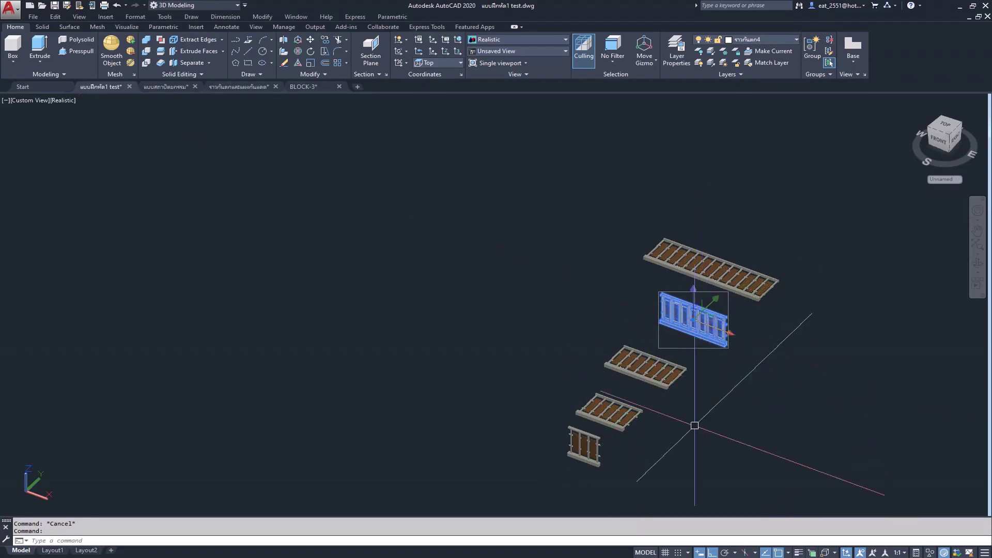
scroll(695, 425, down, 1)
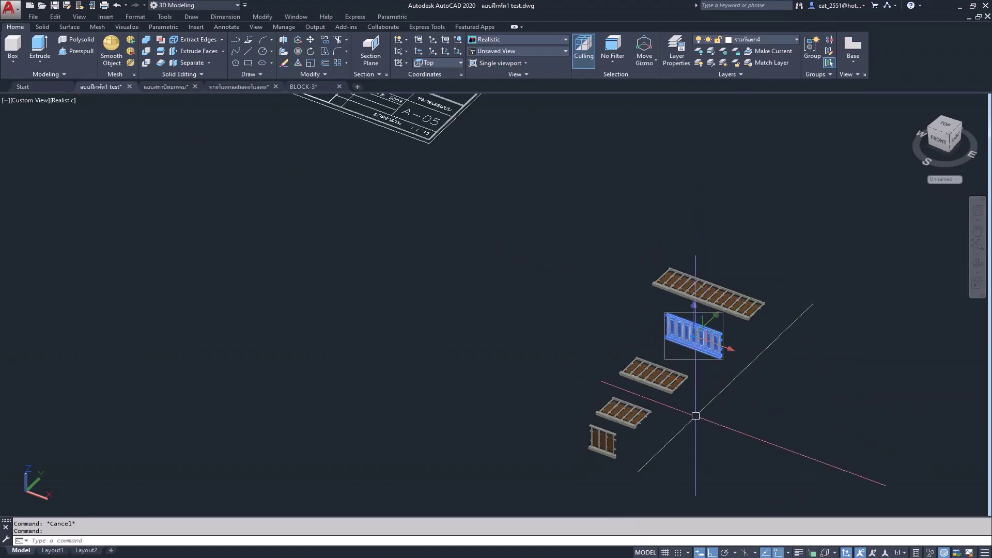
scroll(695, 416, down, 3)
key(Escape)
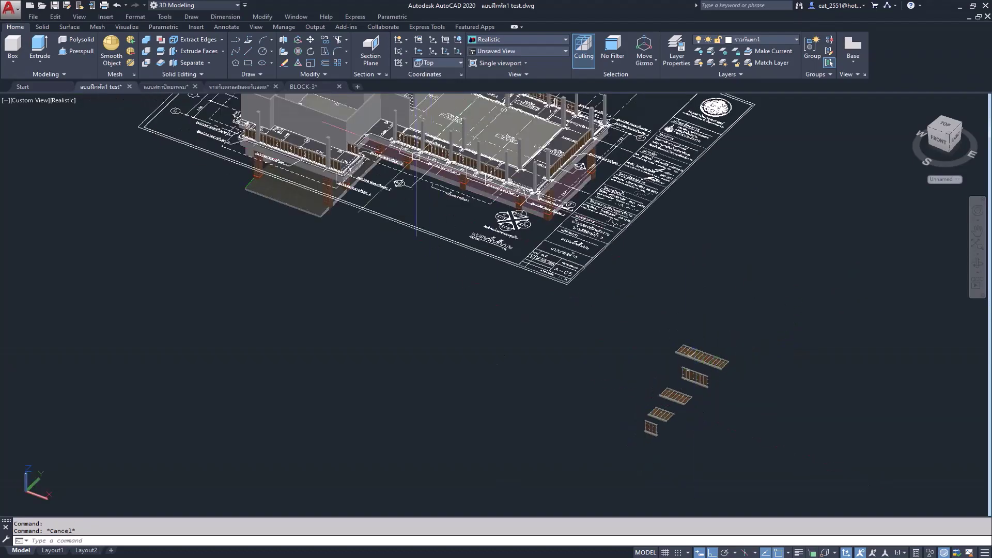
Zoom in and orbit the view around the balcony railings and posts
scroll(416, 132, up, 1)
scroll(416, 131, up, 1)
scroll(416, 131, up, 1)
scroll(416, 132, up, 1)
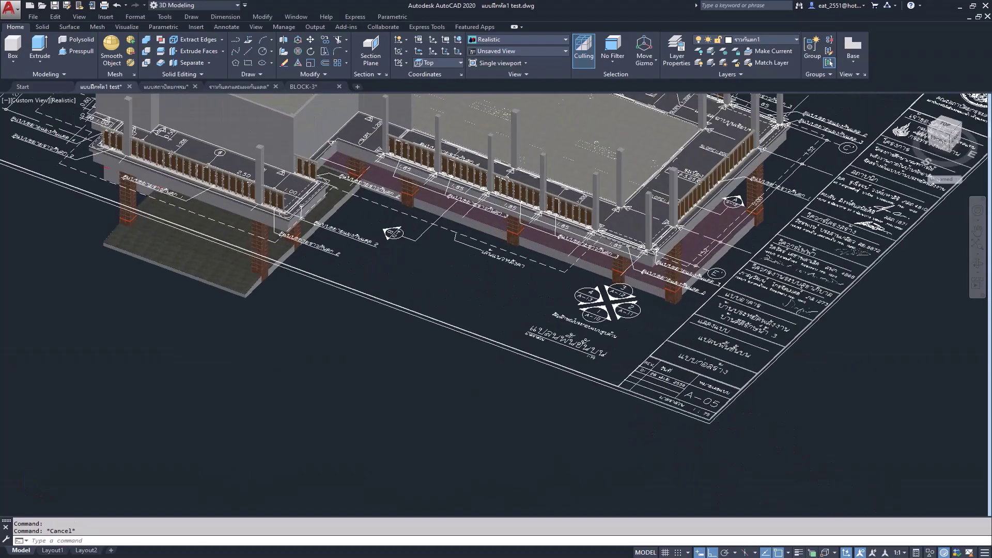
scroll(409, 131, up, 1)
scroll(409, 132, up, 1)
scroll(457, 165, up, 1)
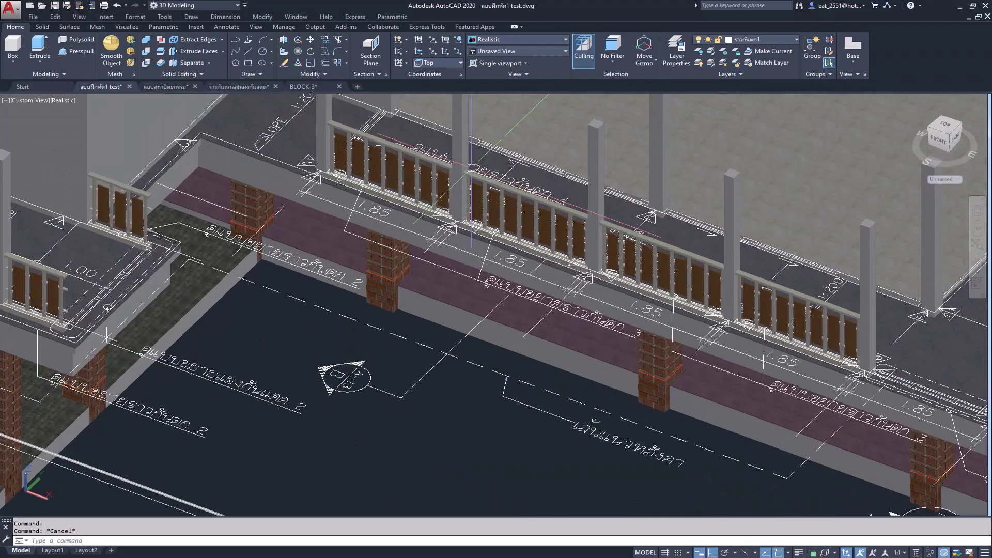
scroll(478, 171, up, 1)
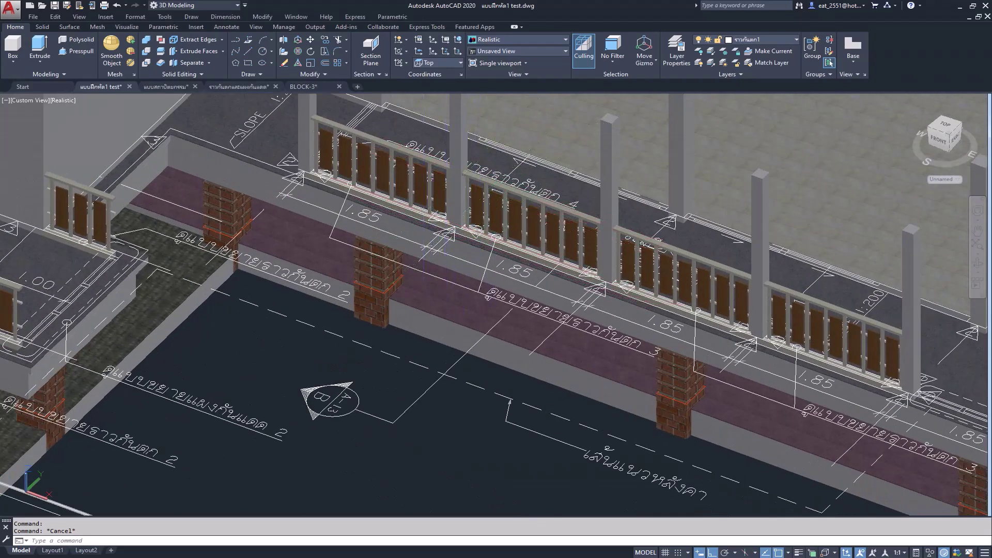
middle_drag(422, 214, 422, 258)
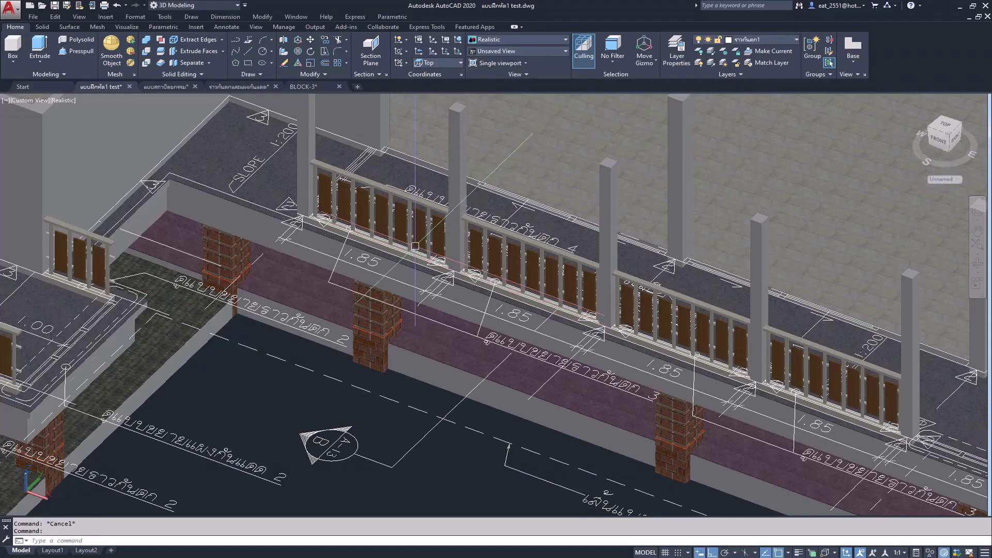
mouse_move(471, 199)
shift+middle_down()
mouse_move(393, 274)
mouse_move(329, 311)
shift+middle_up()
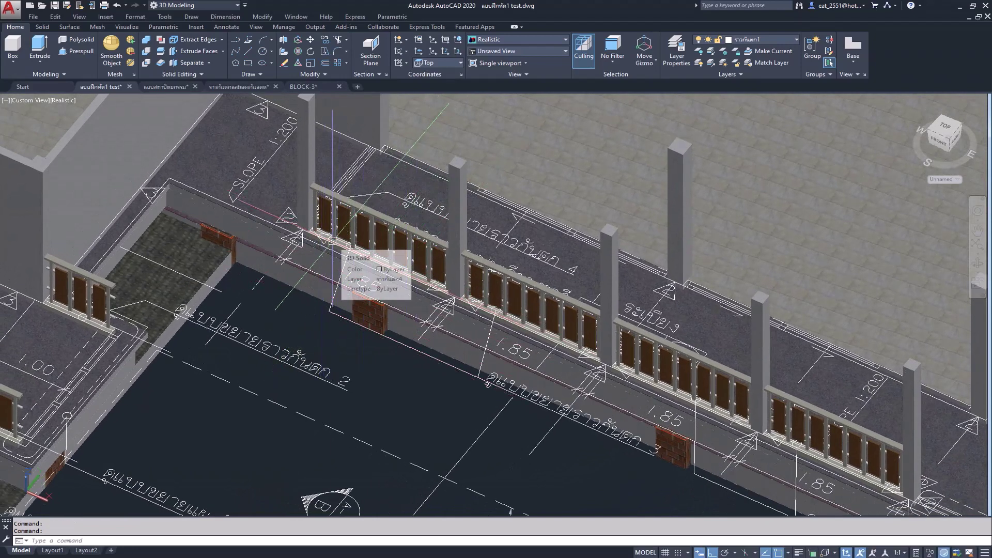
Switch to the ราวกันตกและแผงกันแดด drawing and zoom into the railing details
click(227, 86)
scroll(525, 277, down, 3)
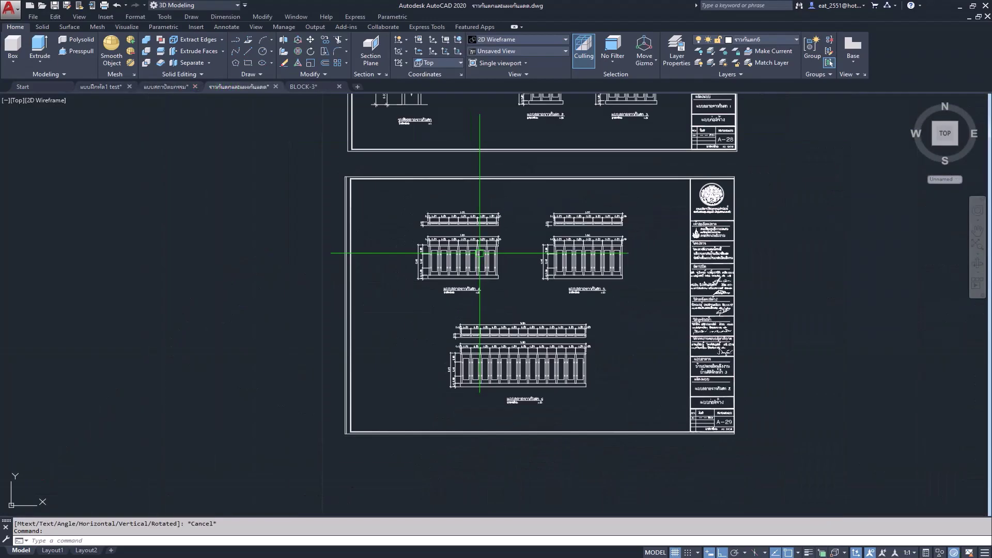
scroll(413, 222, down, 4)
scroll(279, 164, down, 3)
scroll(279, 165, up, 2)
scroll(336, 223, up, 4)
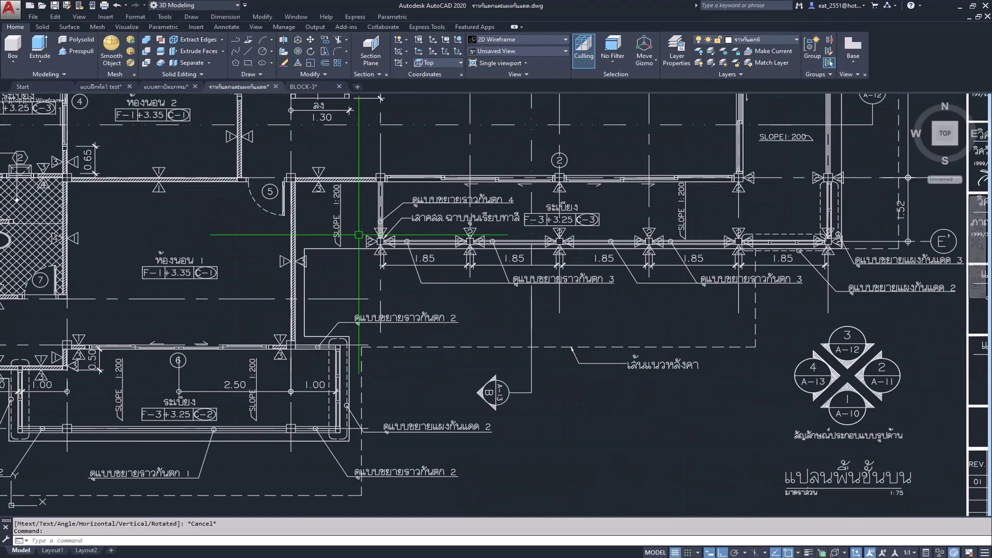
scroll(377, 217, up, 3)
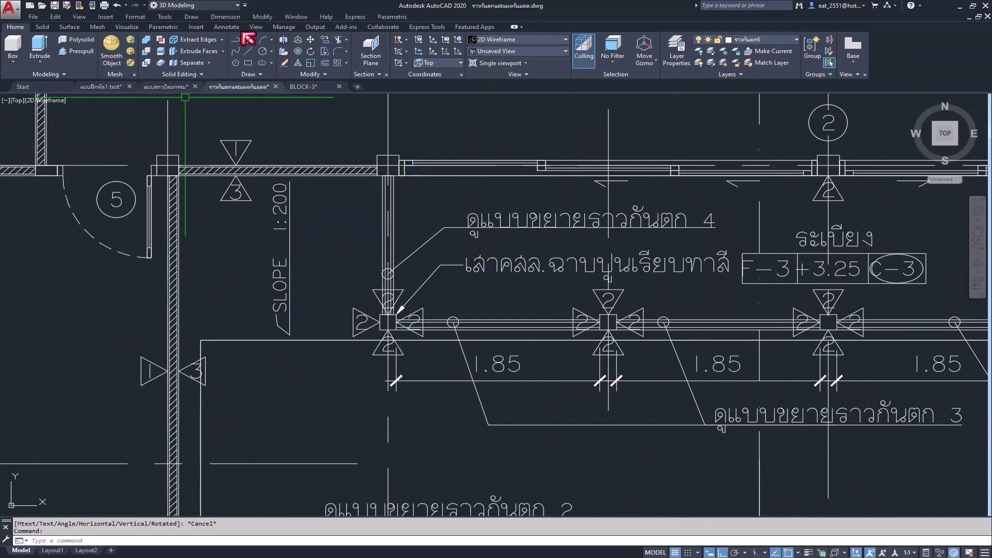
Measure the post spacing with a linear dimension, cancelling without placing it
click(227, 27)
click(212, 63)
scroll(361, 155, up, 3)
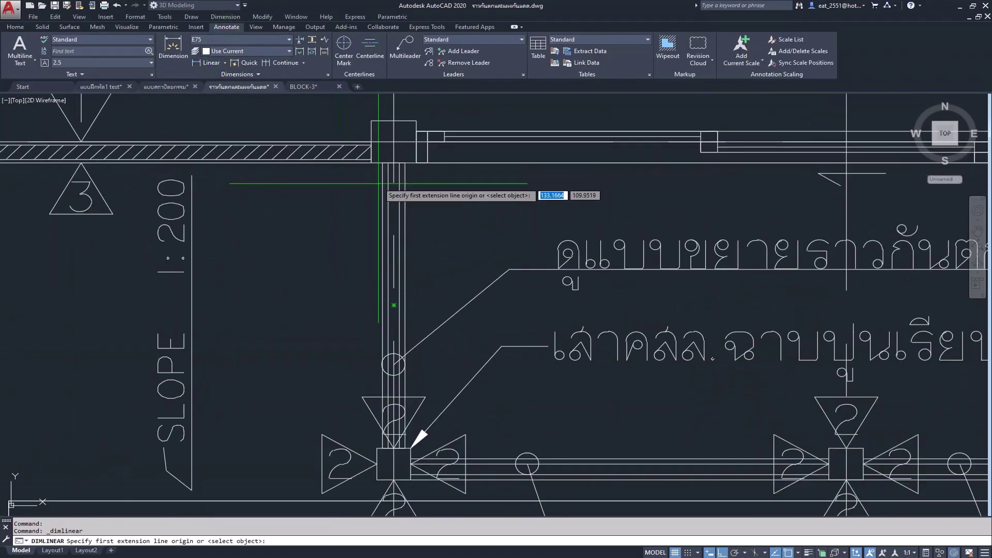
scroll(398, 150, up, 5)
click(406, 146)
scroll(403, 149, down, 3)
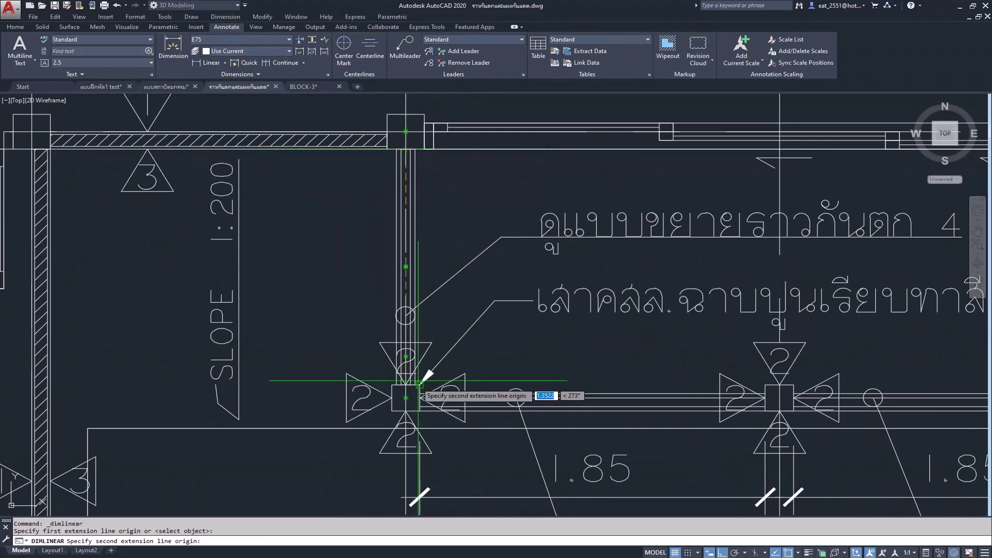
scroll(399, 387, up, 2)
click(402, 373)
scroll(402, 384, down, 3)
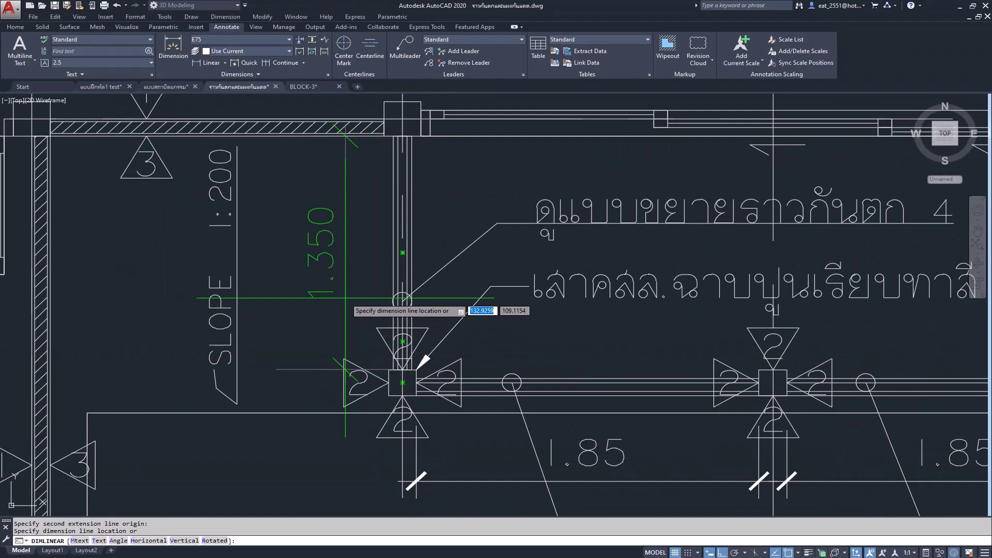
scroll(345, 298, down, 2)
key(Escape)
Zoom out to review the railing detail sheets
scroll(331, 279, down, 5)
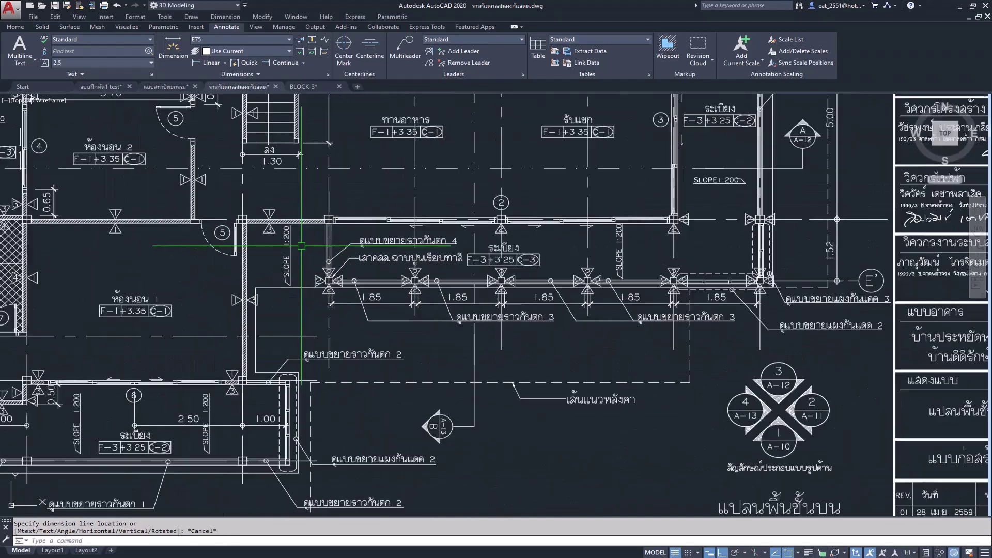
scroll(308, 253, down, 4)
scroll(527, 320, down, 1)
scroll(506, 290, up, 5)
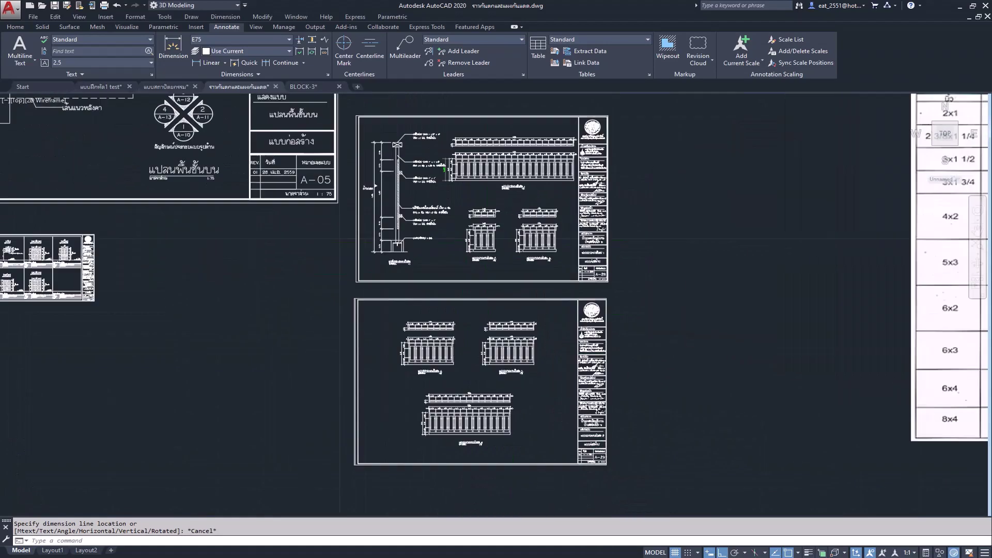
scroll(474, 212, up, 5)
scroll(475, 212, up, 3)
scroll(470, 188, down, 3)
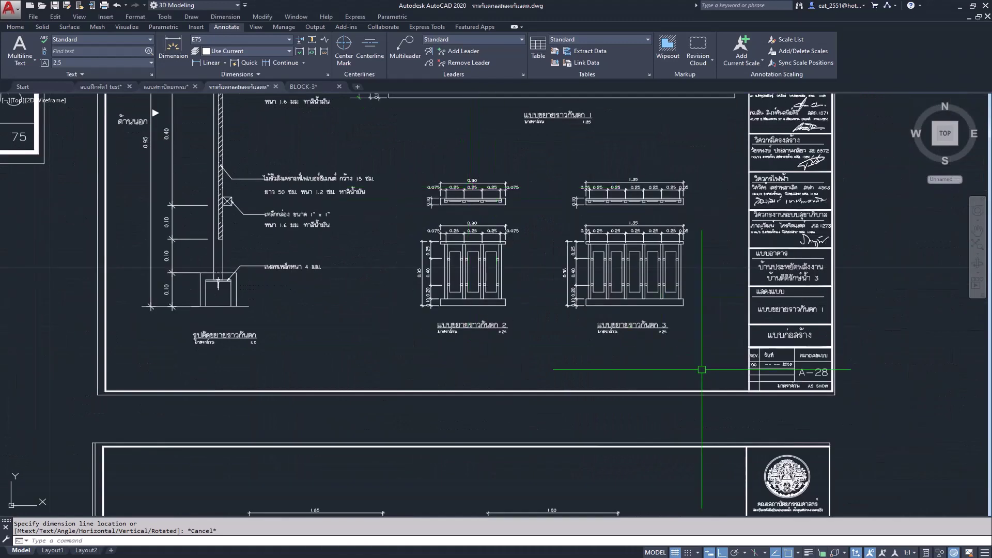
scroll(530, 308, down, 5)
scroll(448, 293, down, 2)
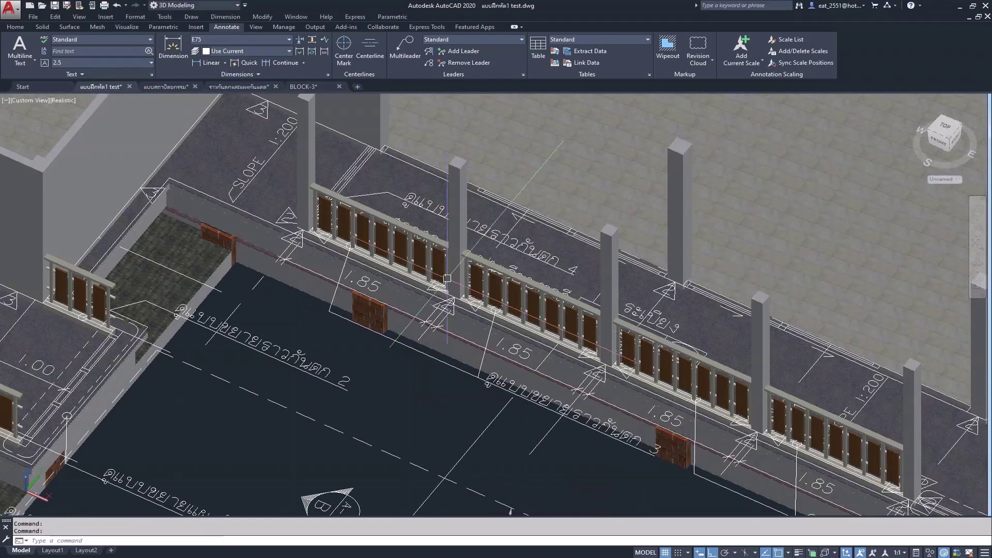
Zoom to the loose railings in the house model and select the lower flat panel
scroll(447, 278, down, 1)
scroll(447, 278, down, 1)
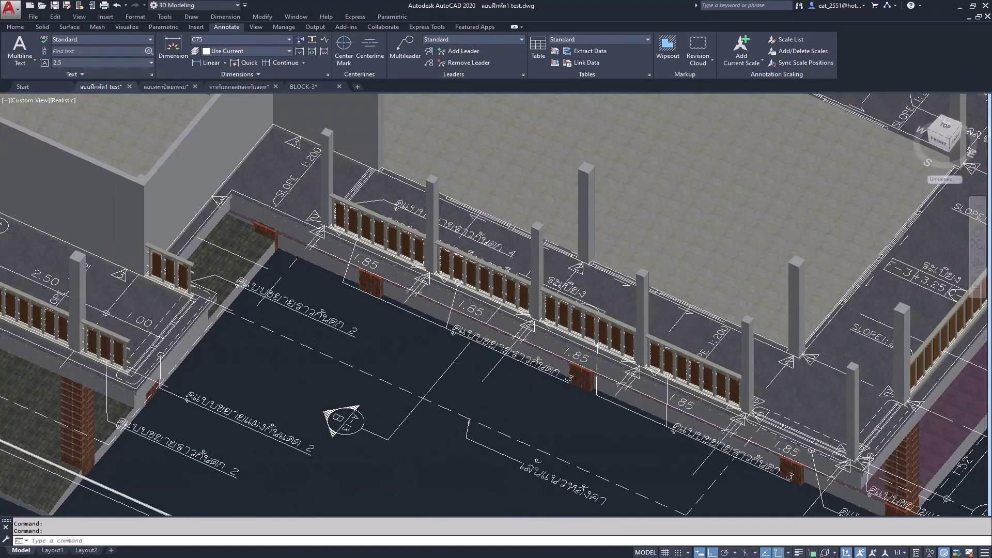
scroll(313, 176, down, 2)
scroll(313, 169, down, 1)
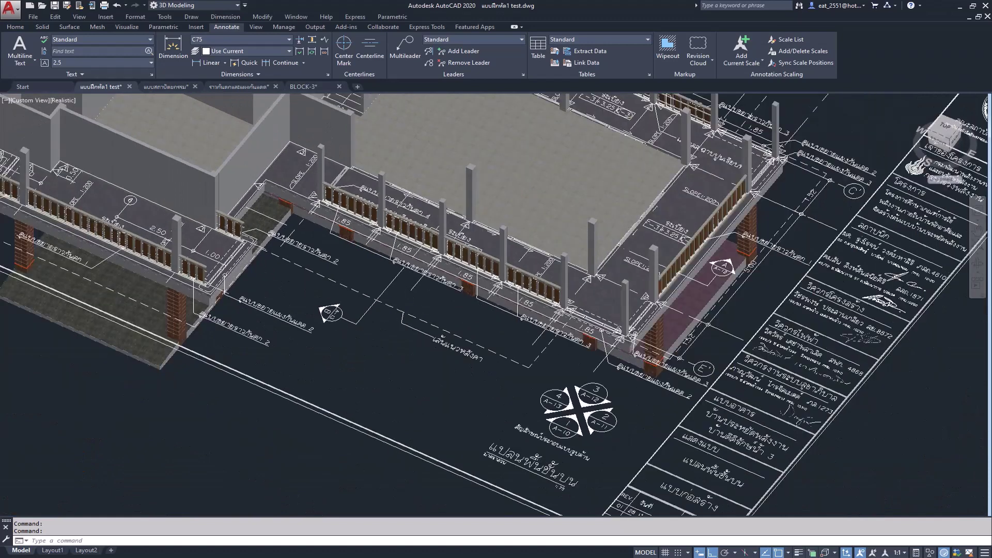
scroll(313, 168, down, 1)
scroll(625, 241, down, 2)
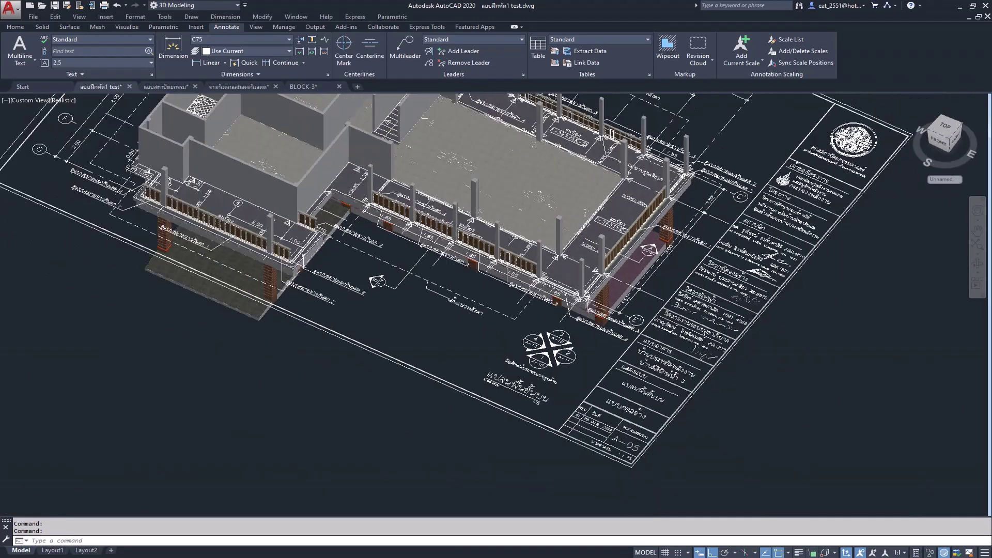
scroll(562, 300, down, 1)
scroll(562, 300, down, 1)
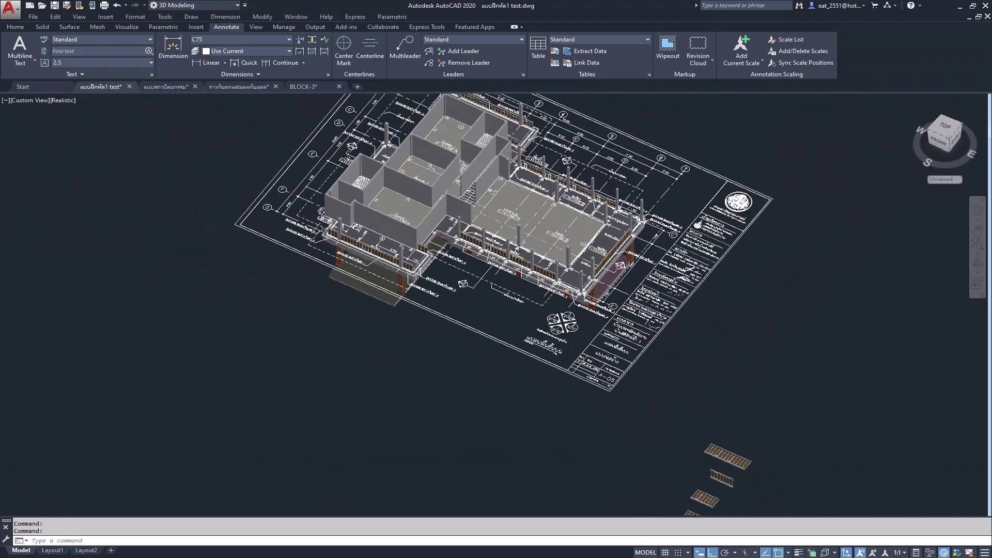
scroll(562, 299, down, 1)
scroll(562, 300, down, 1)
scroll(664, 471, up, 1)
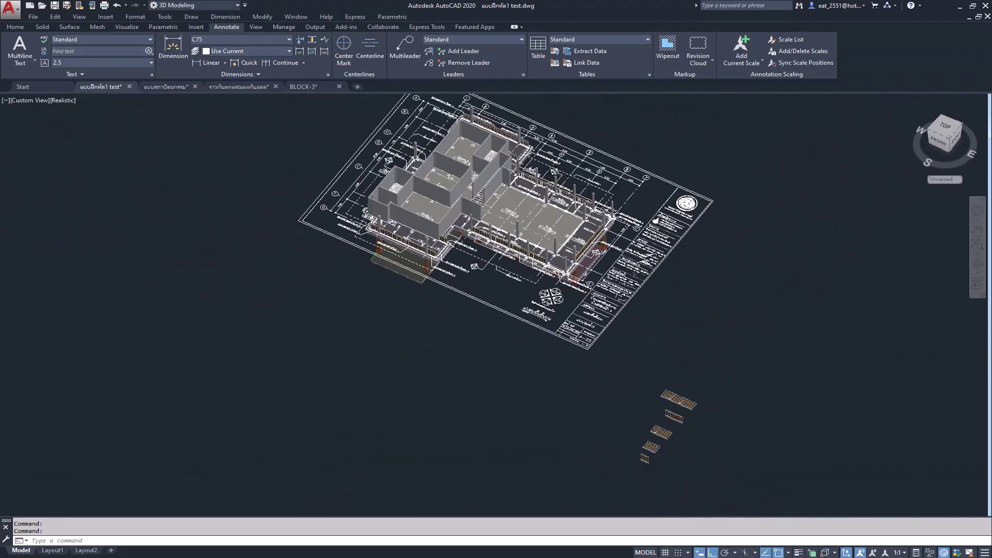
scroll(665, 471, up, 1)
scroll(665, 471, up, 1)
scroll(665, 471, up, 1)
scroll(664, 434, up, 1)
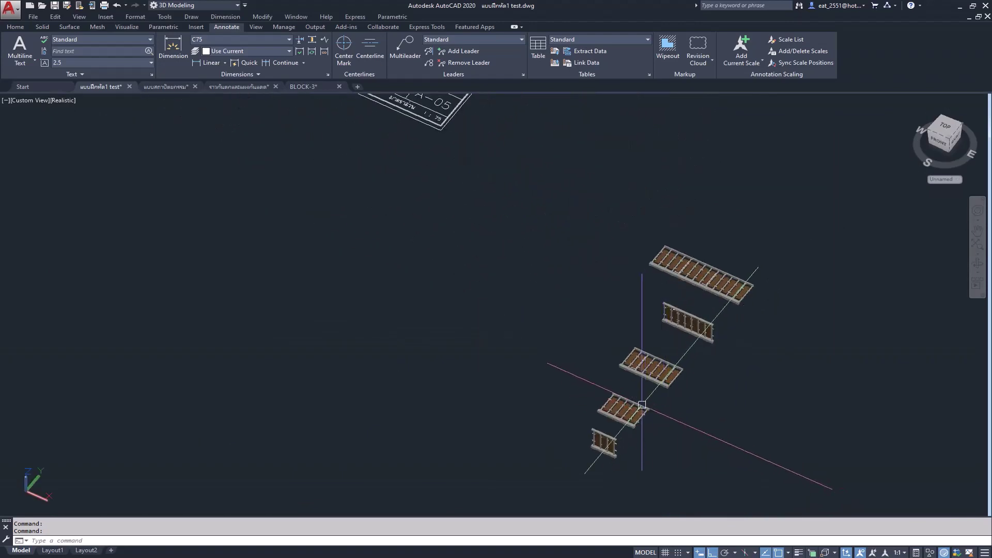
click(639, 408)
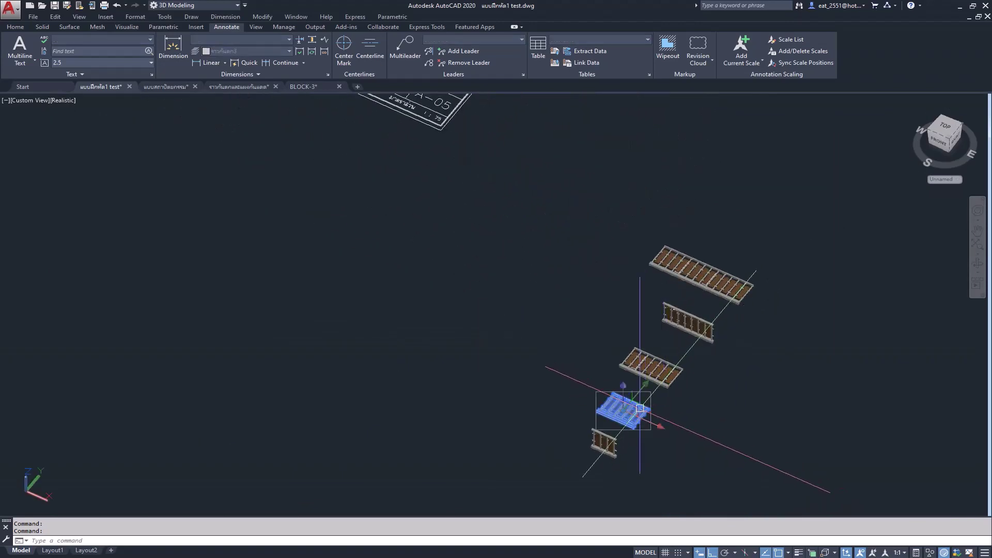
3D-rotate the panel 90° about its edge so it stands upright
click(15, 27)
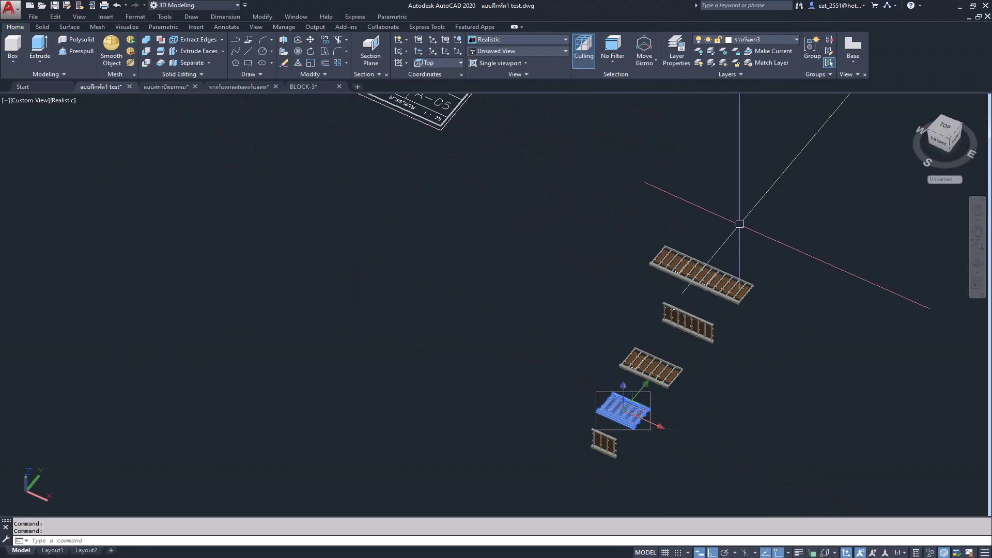
click(305, 54)
scroll(677, 426, up, 1)
scroll(635, 400, up, 1)
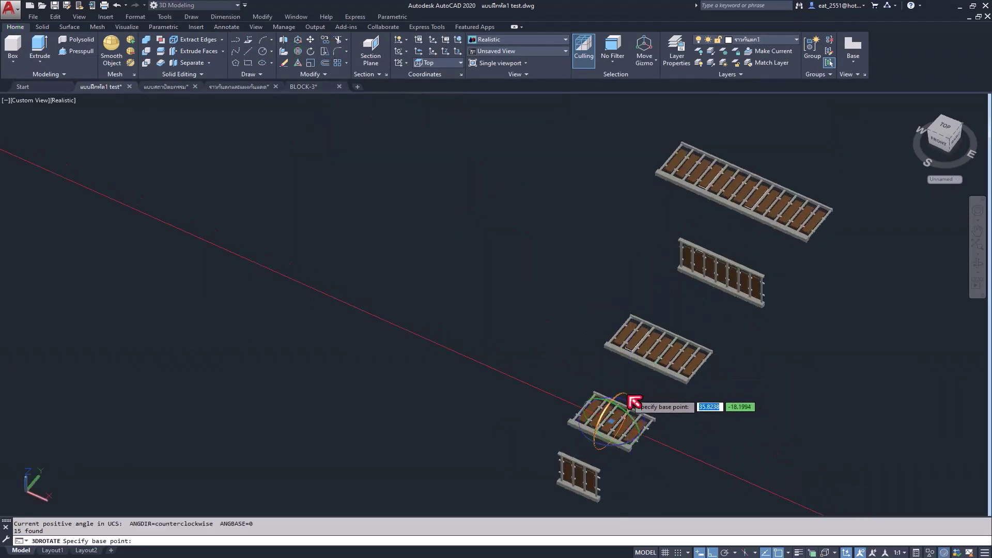
click(629, 397)
click(590, 250)
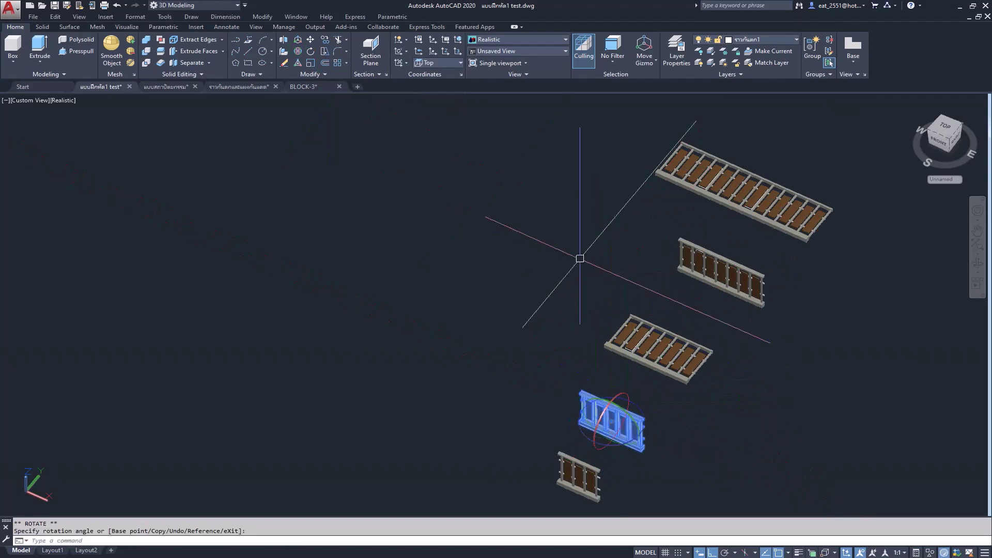
click(640, 429)
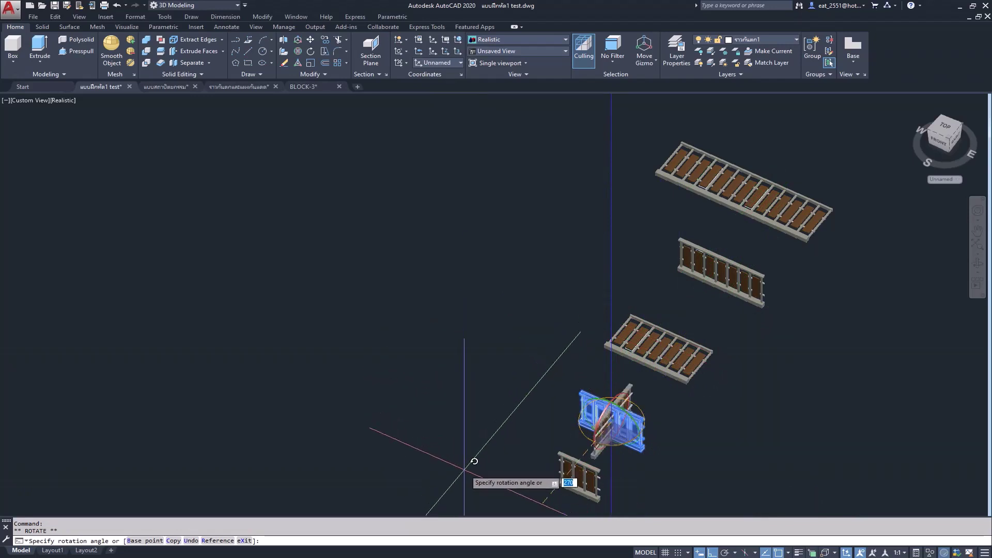
click(474, 461)
Deselect, then select the upright railing panel
scroll(684, 491, up, 3)
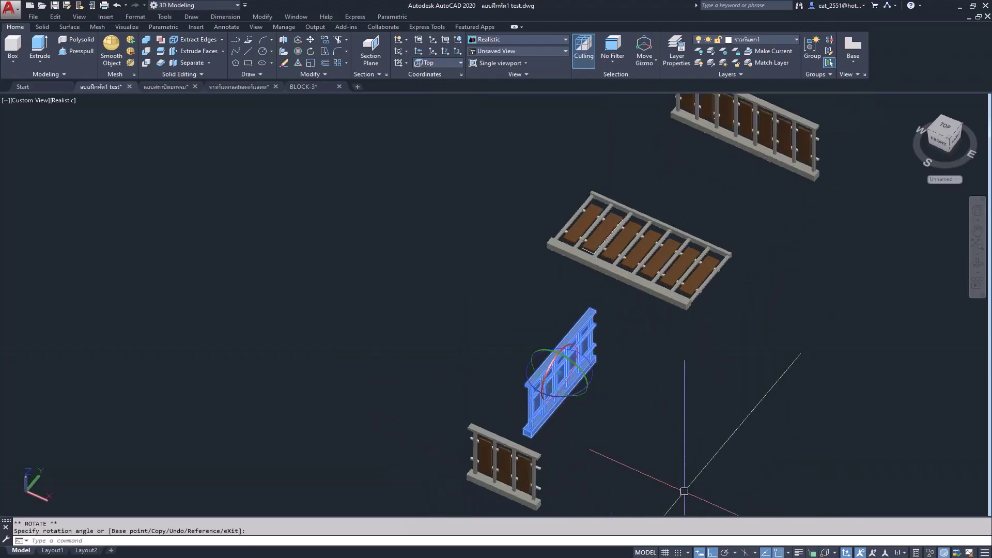
key(Escape)
scroll(573, 422, up, 2)
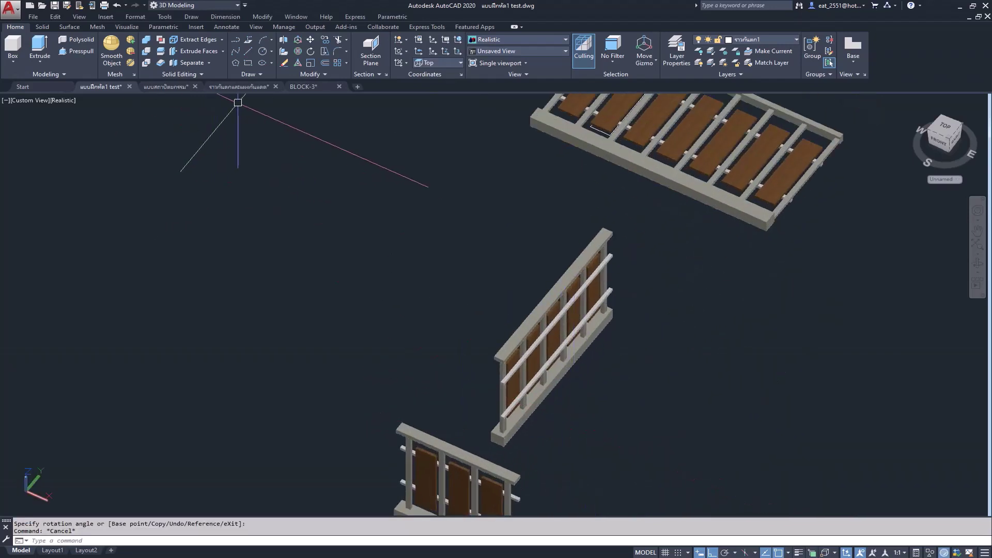
click(589, 344)
Copy the upright railing panel with CO from its base point to the balcony corner, then end COPY
text(co)
key(Return)
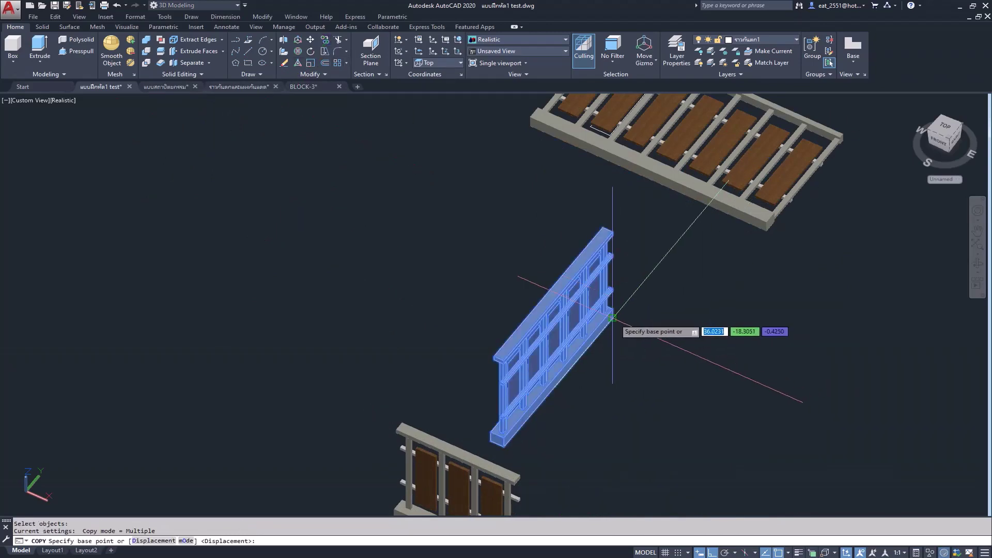
scroll(612, 302, up, 2)
click(612, 302)
scroll(612, 302, down, 3)
scroll(631, 377, down, 2)
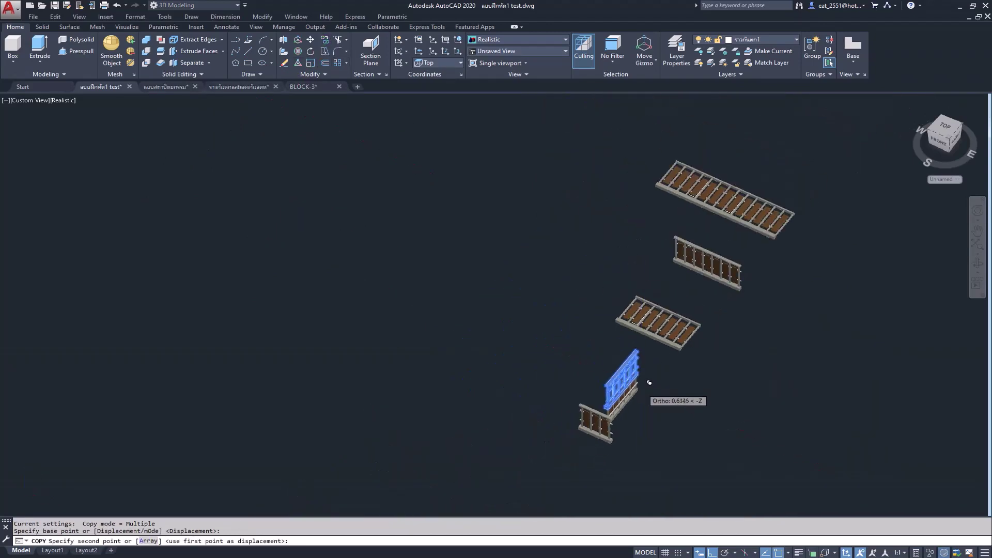
scroll(638, 393, down, 2)
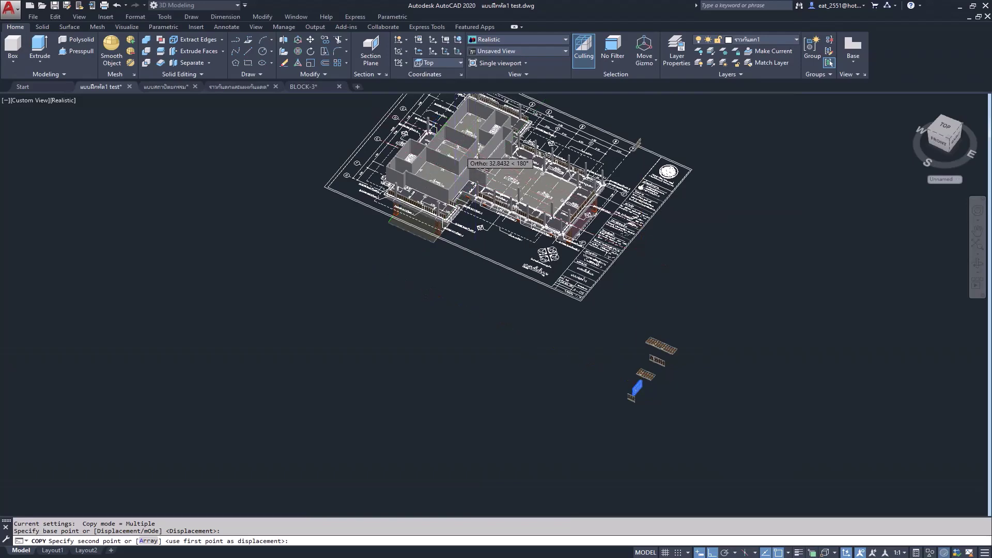
scroll(465, 159, up, 2)
scroll(465, 159, up, 1)
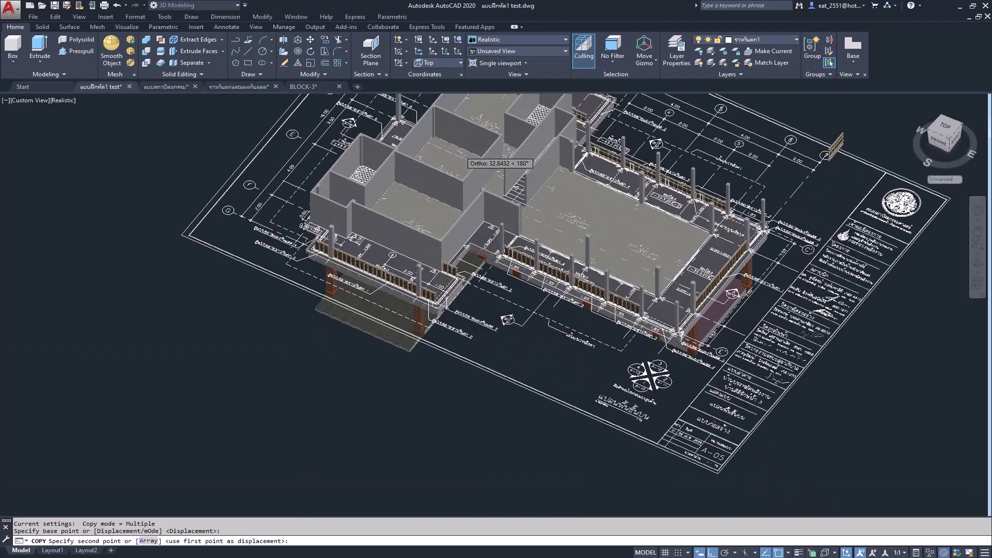
scroll(465, 159, up, 1)
scroll(465, 159, up, 2)
scroll(465, 159, up, 1)
scroll(568, 297, up, 2)
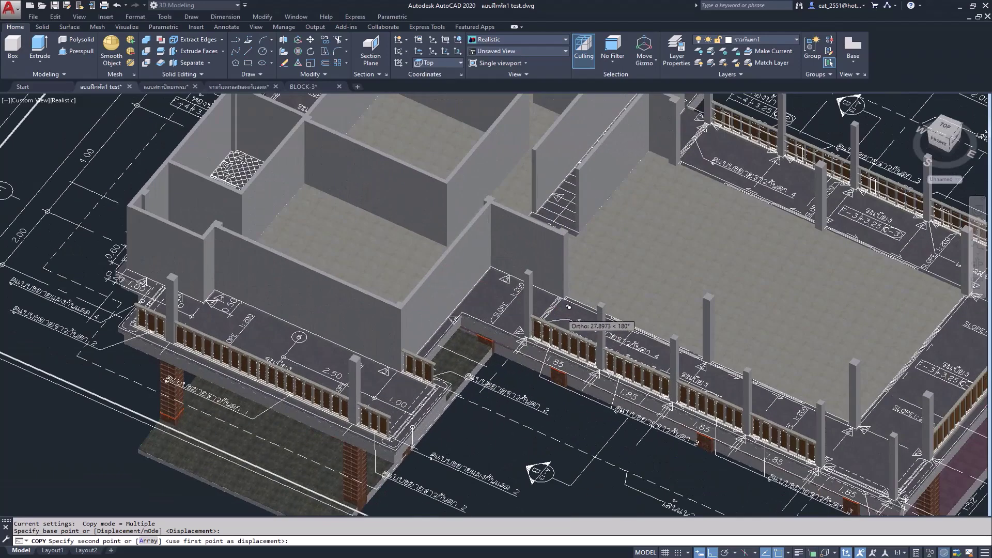
scroll(568, 297, up, 3)
scroll(569, 296, up, 2)
scroll(568, 296, up, 2)
scroll(571, 283, up, 2)
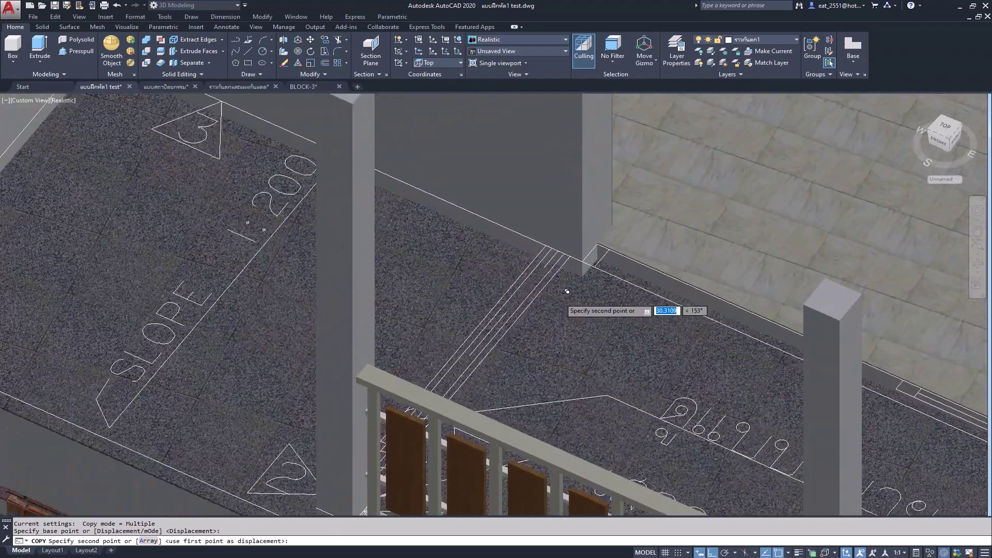
scroll(573, 269, up, 2)
click(574, 239)
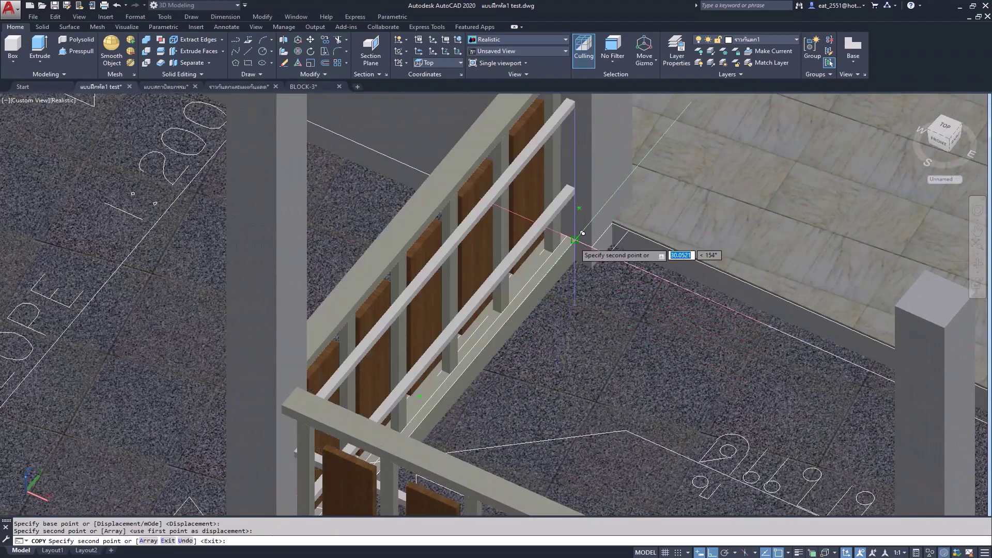
scroll(509, 274, down, 3)
scroll(424, 330, down, 3)
scroll(413, 333, down, 2)
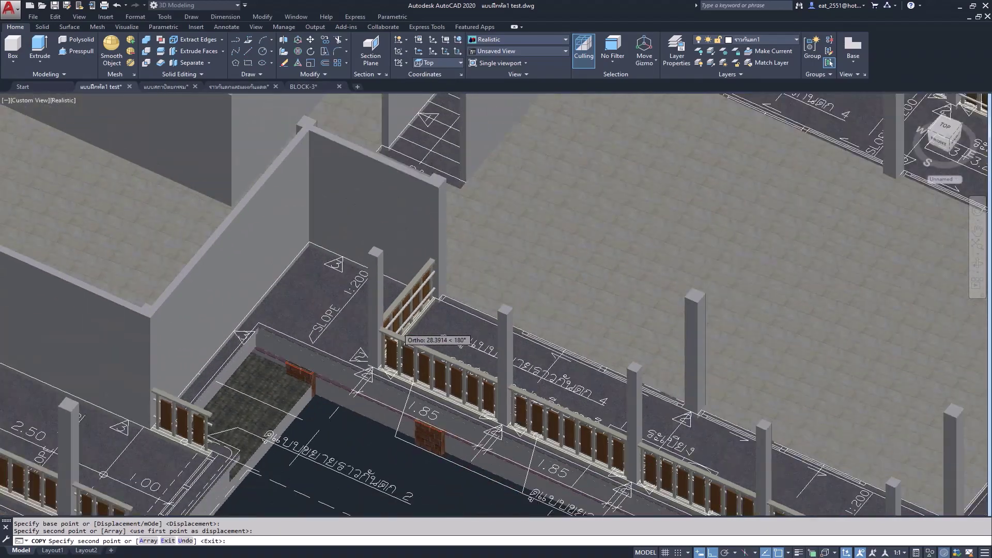
scroll(403, 333, down, 2)
scroll(403, 336, down, 2)
scroll(517, 233, up, 2)
scroll(620, 171, up, 2)
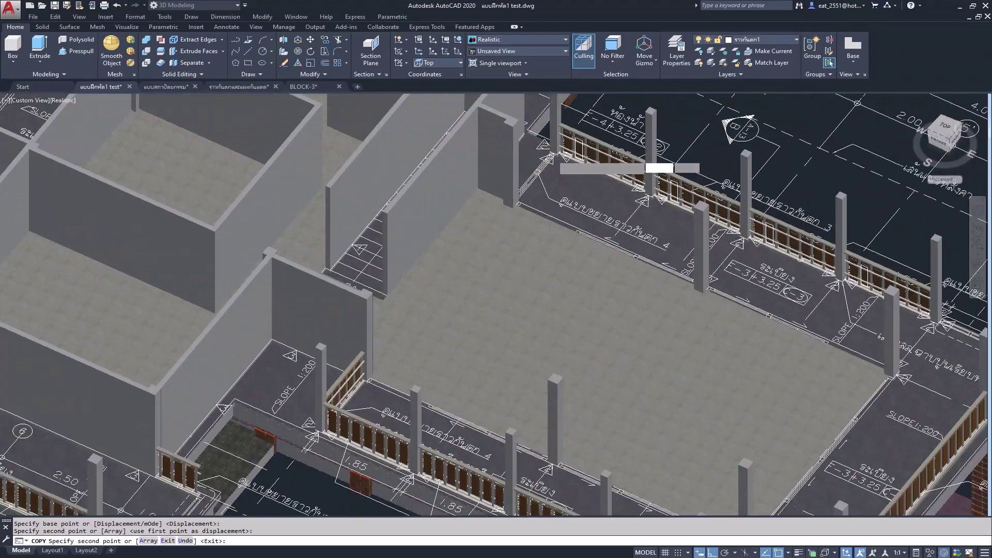
scroll(550, 157, up, 2)
scroll(552, 154, up, 2)
scroll(552, 157, up, 2)
scroll(553, 161, up, 2)
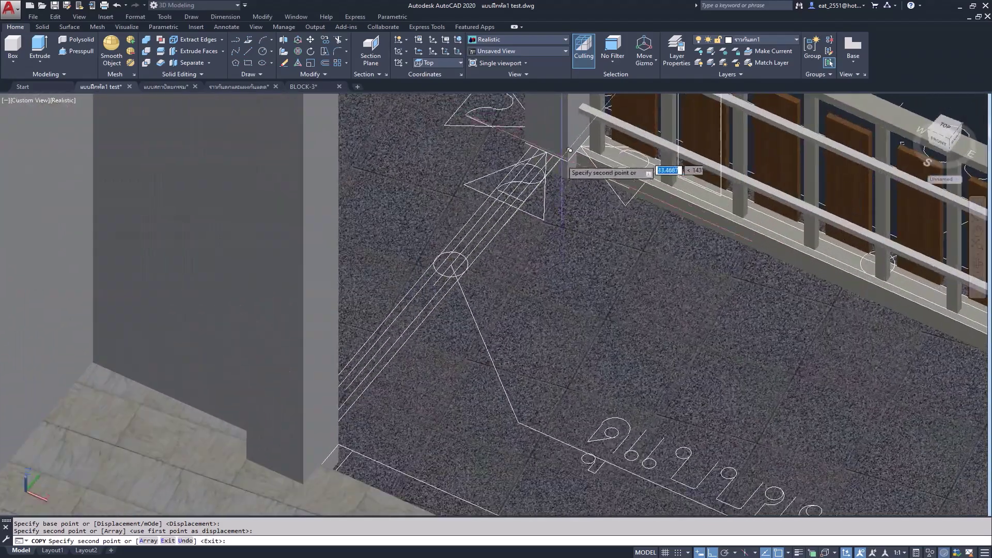
scroll(557, 166, up, 2)
scroll(566, 155, up, 1)
scroll(566, 171, down, 3)
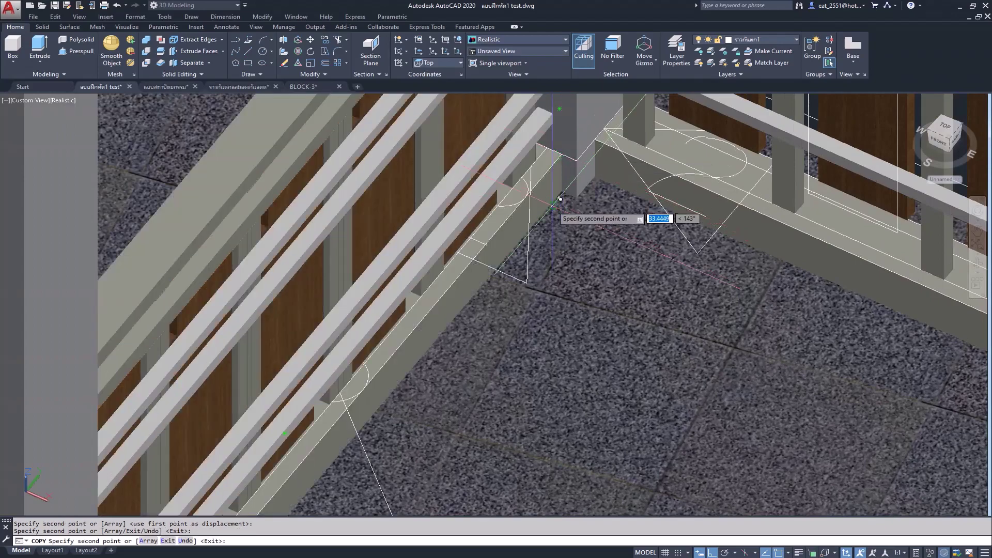
scroll(547, 185, down, 2)
key(Escape)
Zoom out and pan to bring the loose railing pieces into view
scroll(503, 155, down, 2)
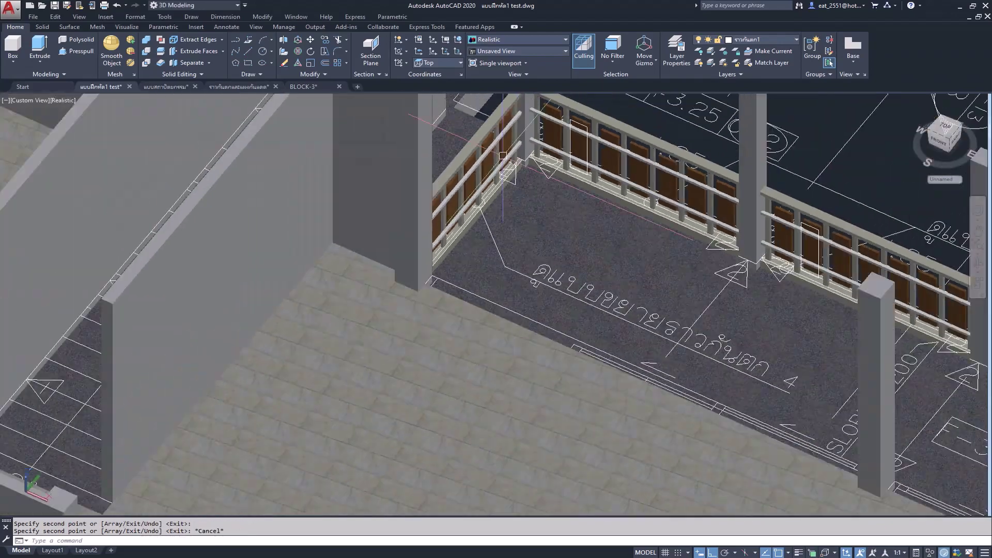
scroll(502, 155, down, 2)
scroll(502, 155, down, 2)
scroll(503, 155, down, 2)
scroll(503, 162, down, 2)
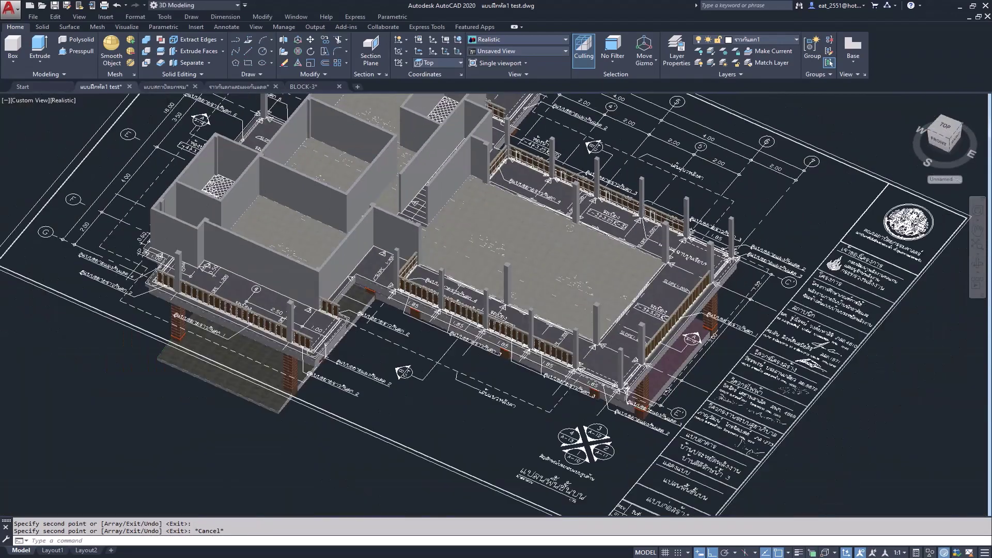
scroll(503, 163, down, 1)
scroll(324, 136, up, 1)
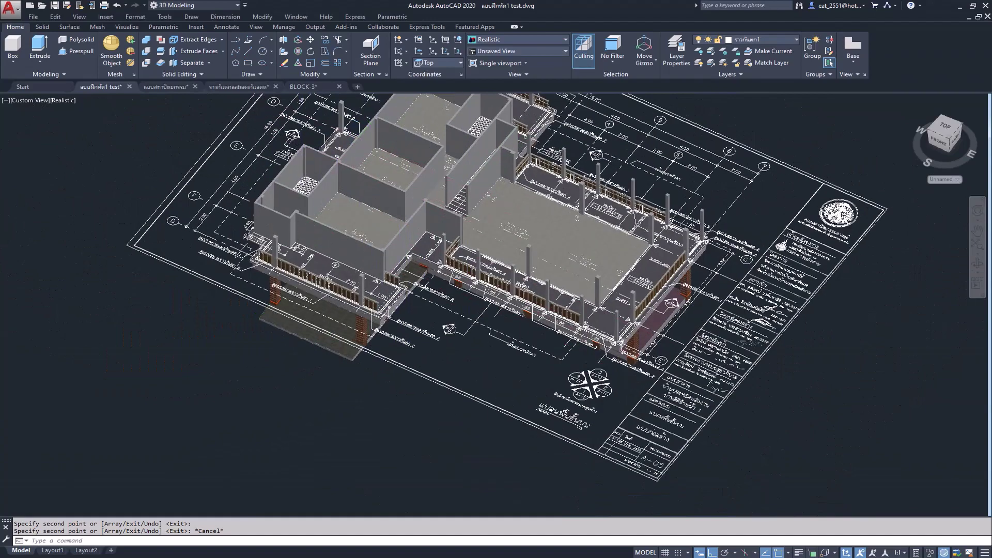
scroll(324, 137, up, 1)
scroll(324, 137, up, 2)
scroll(354, 134, down, 1)
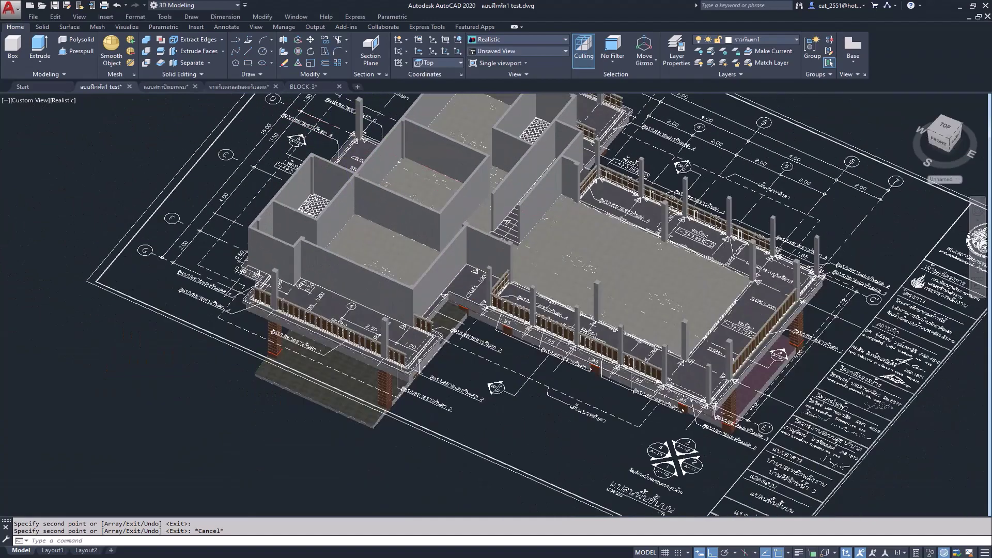
scroll(354, 134, down, 1)
scroll(355, 135, down, 1)
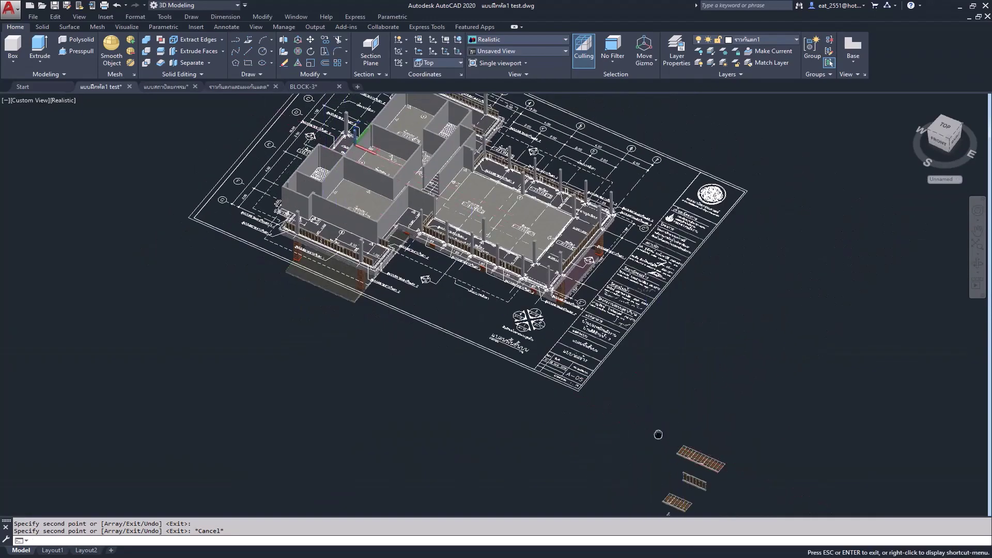
middle_drag(658, 436, 581, 336)
Try selecting the top and middle loose railing panels, then clear the selection
middle_drag(640, 405, 594, 361)
scroll(627, 370, up, 2)
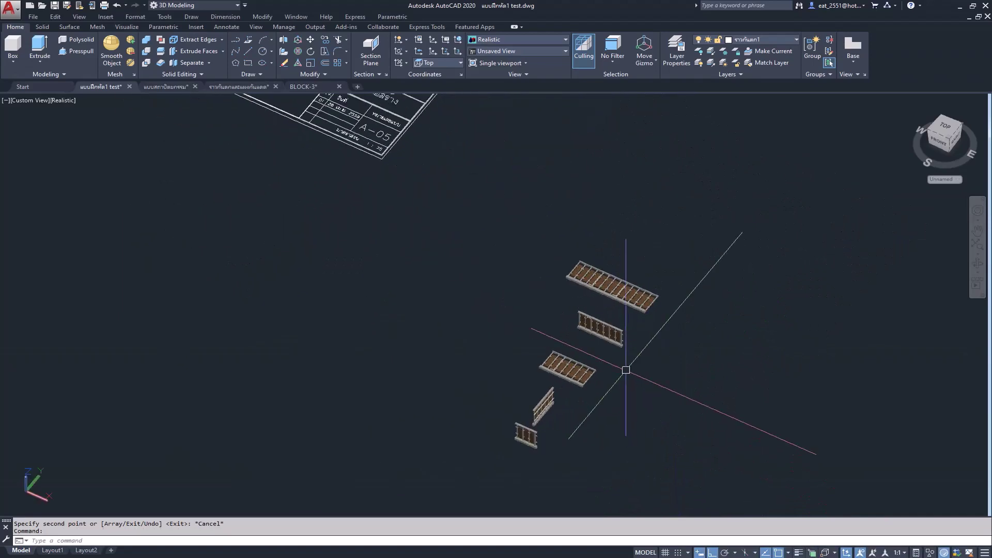
click(610, 334)
key(Escape)
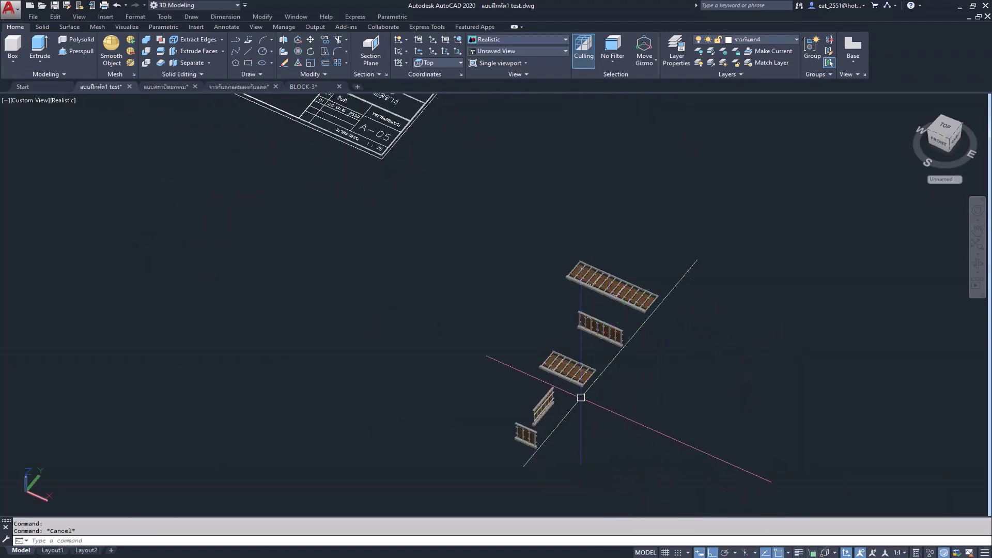
key(Escape)
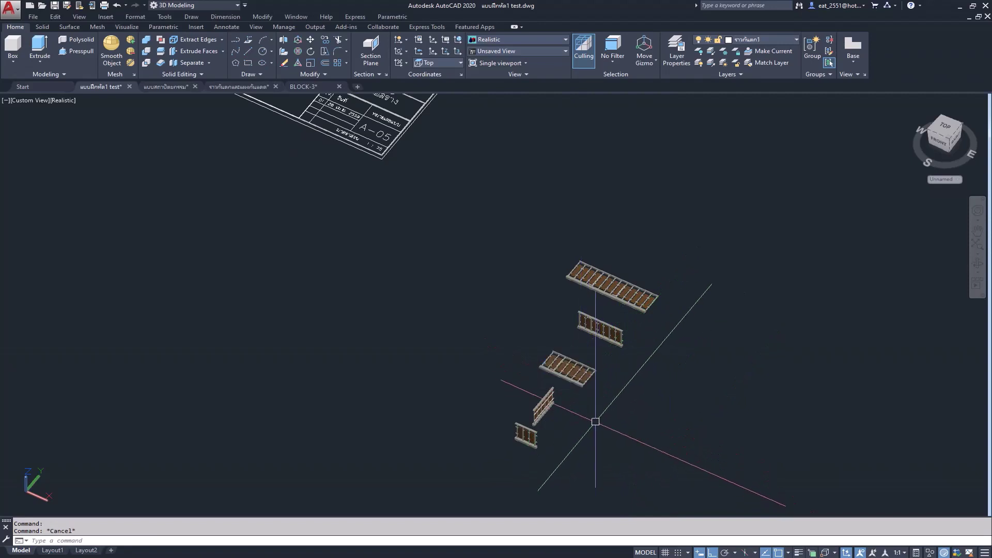
click(628, 295)
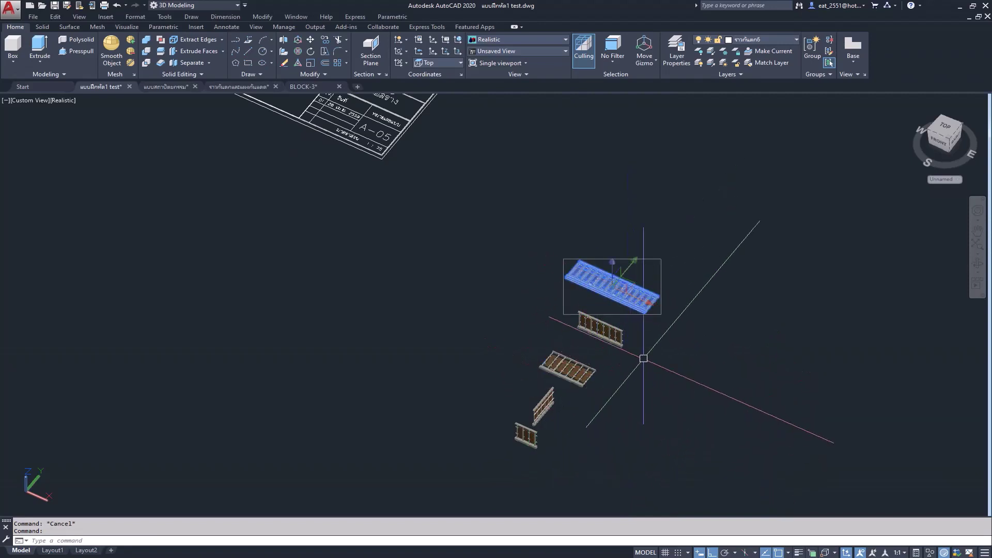
click(579, 370)
key(Escape)
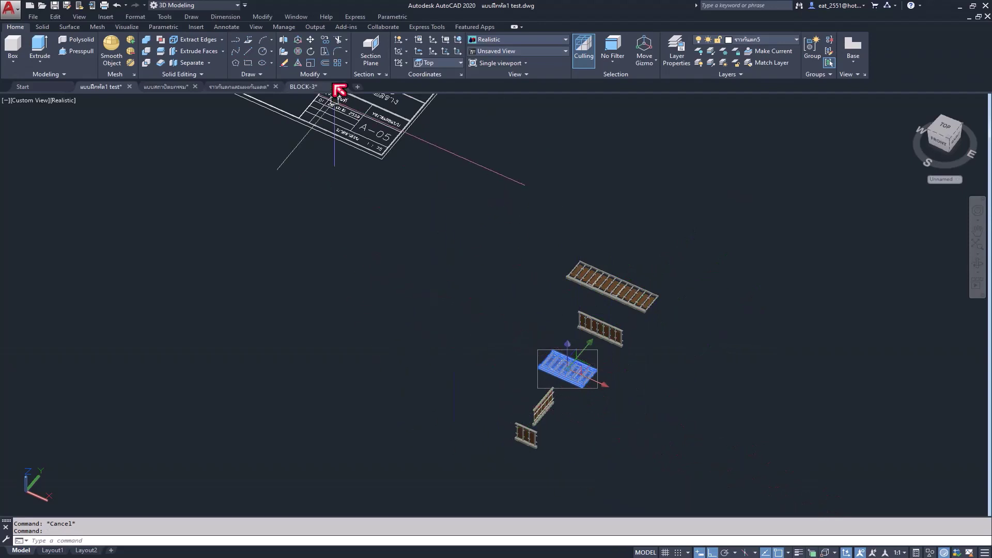
Start a 3D rotation on the middle railing panel twice, cancelling both attempts
click(298, 51)
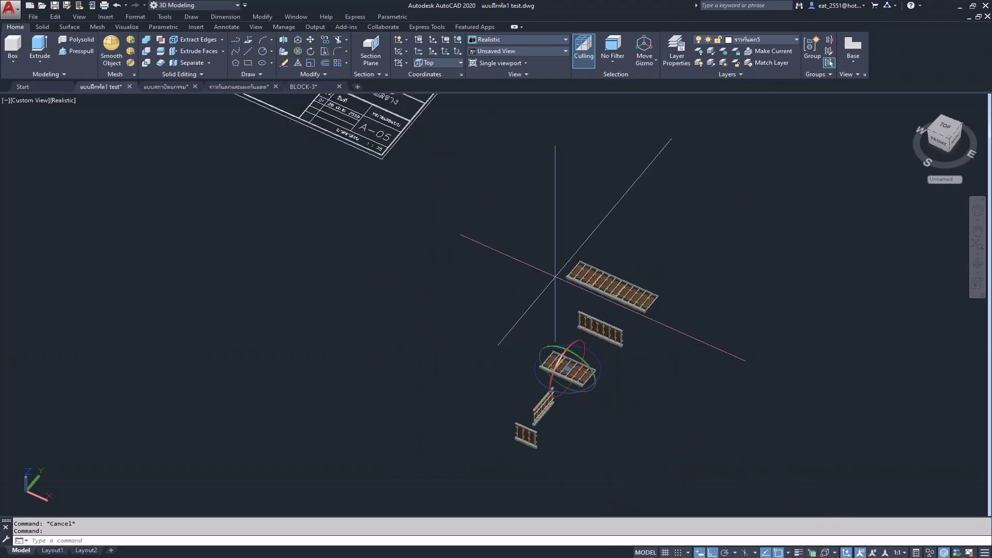
click(567, 368)
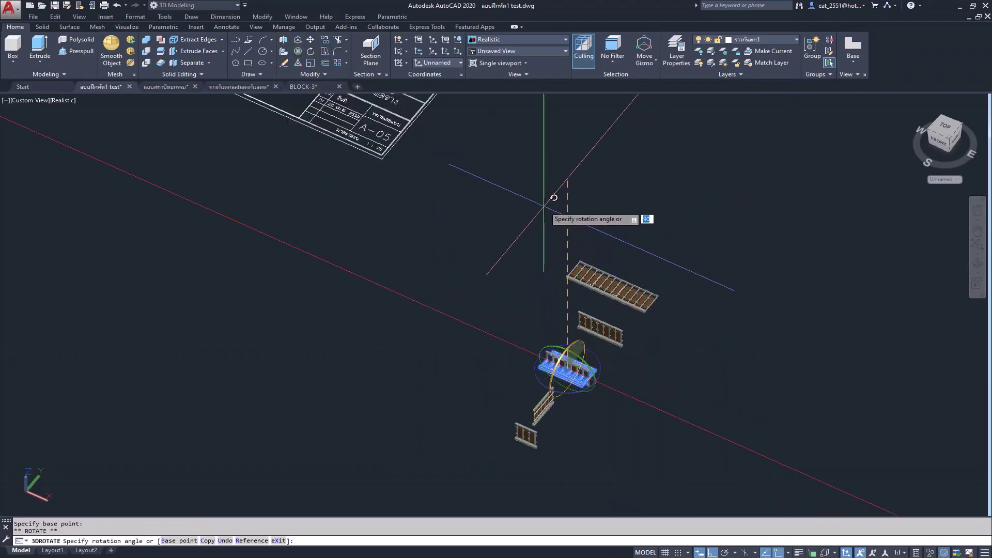
key(Escape)
key(Escape)
scroll(578, 400, up, 1)
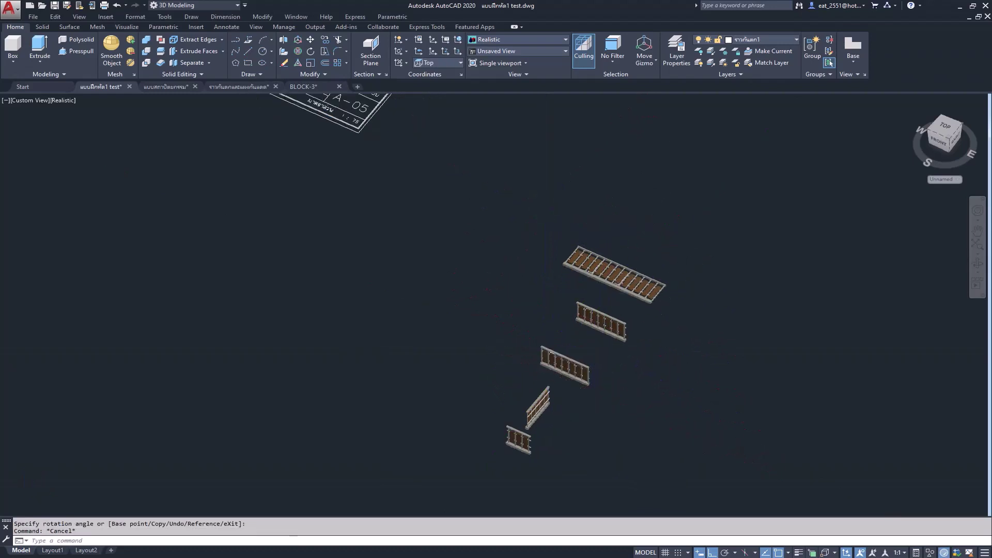
scroll(579, 400, up, 3)
scroll(554, 369, up, 2)
click(553, 320)
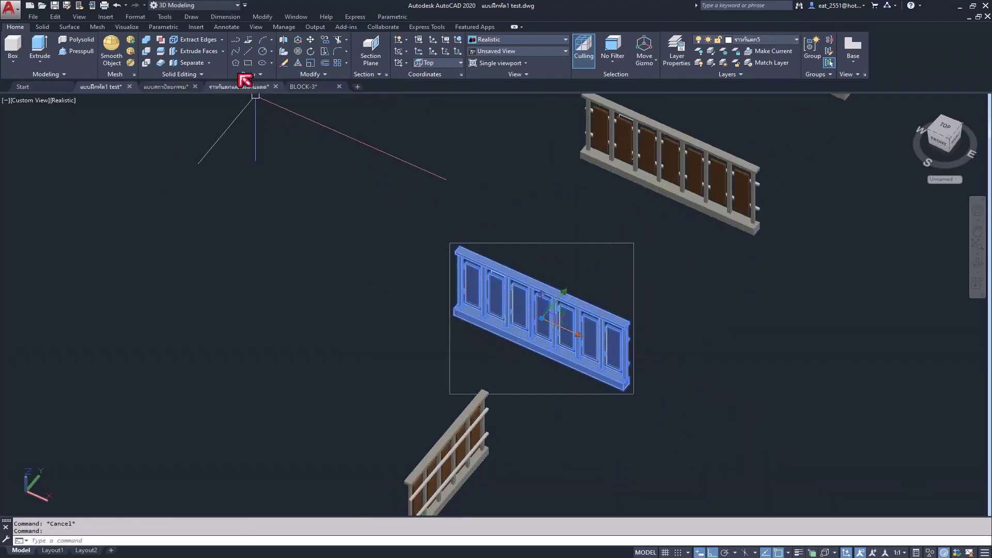
click(308, 57)
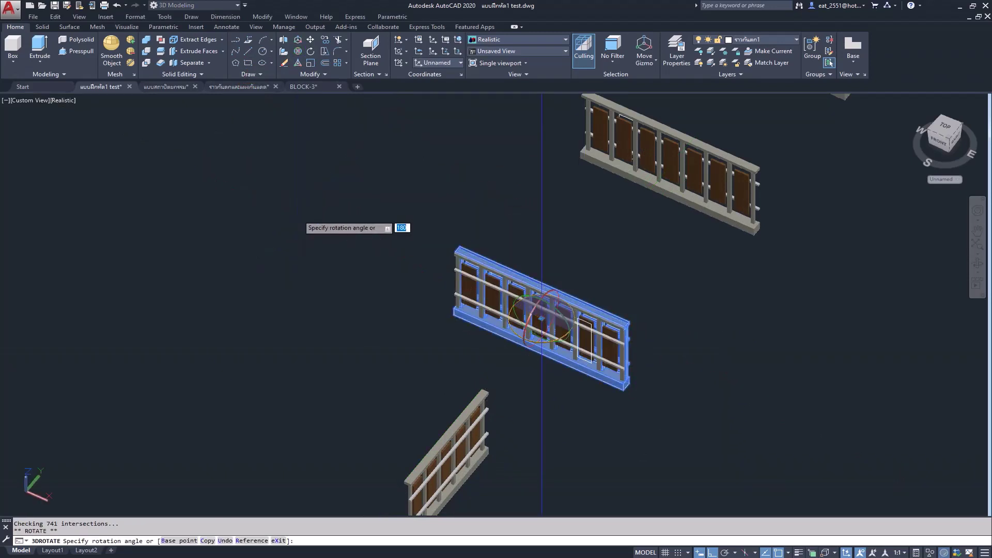
key(Escape)
Rotate the top flat railing panel 90° in 3D so it stands upright
scroll(388, 405, down, 2)
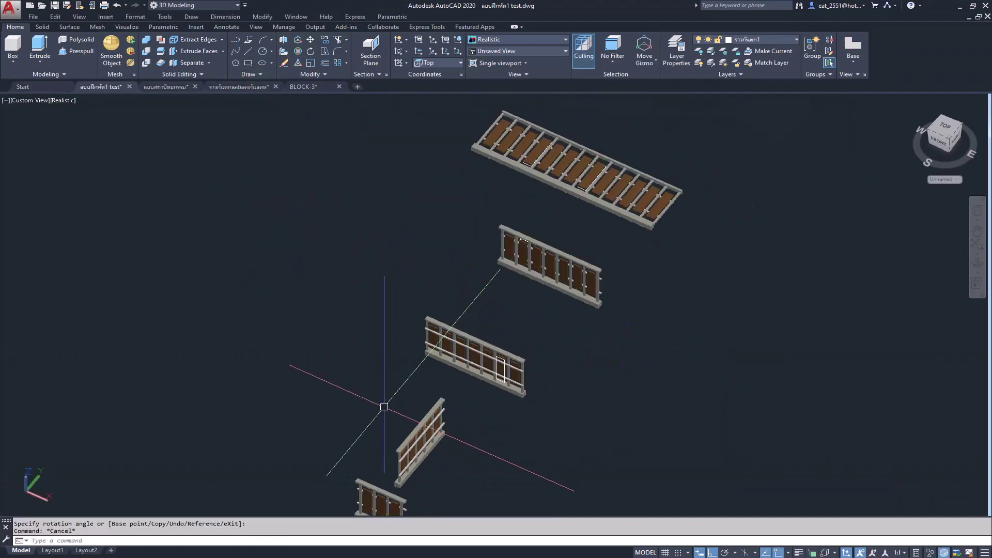
click(613, 210)
click(308, 57)
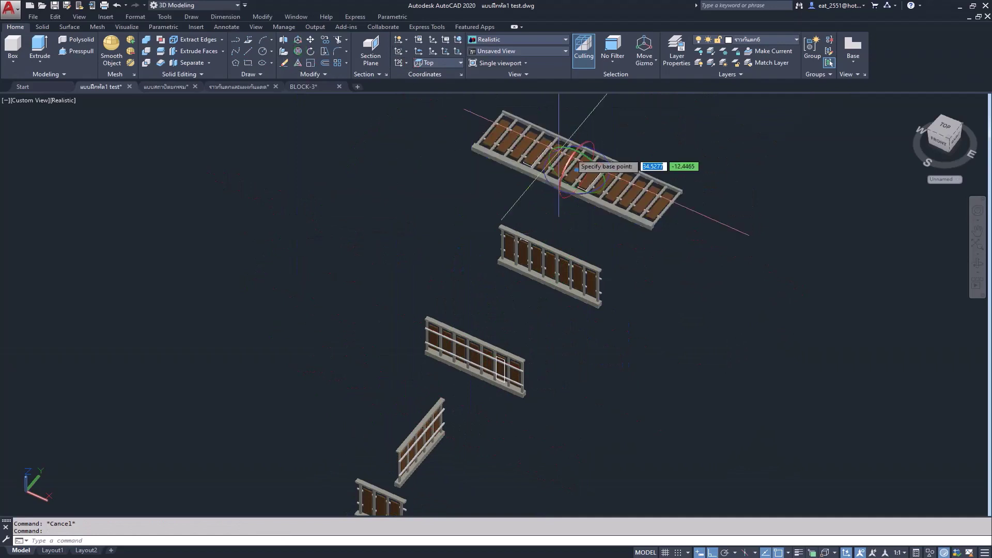
click(575, 165)
click(593, 144)
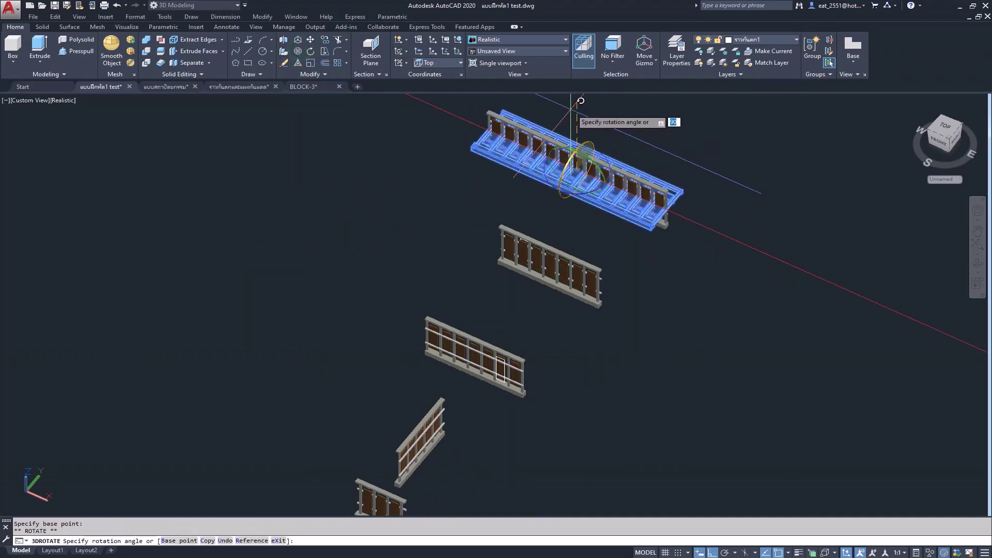
key(Return)
Rotate the upright railing again to a diagonal orientation and deselect it
click(610, 162)
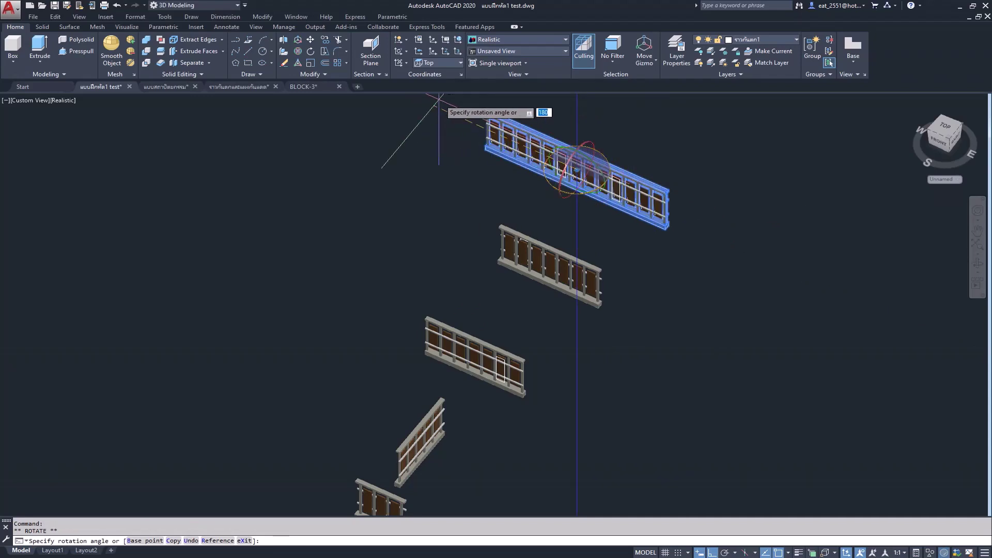
click(389, 241)
key(Escape)
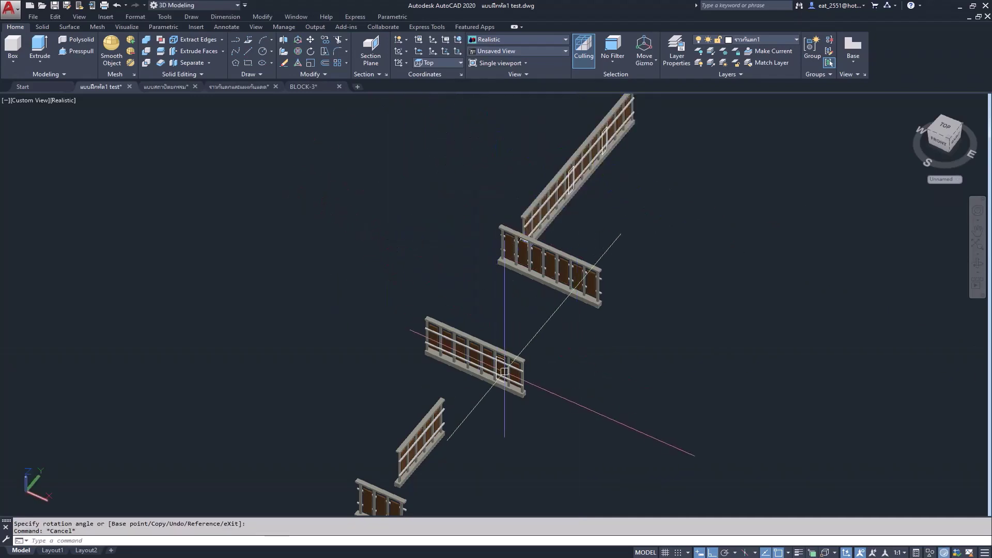
scroll(504, 371, up, 3)
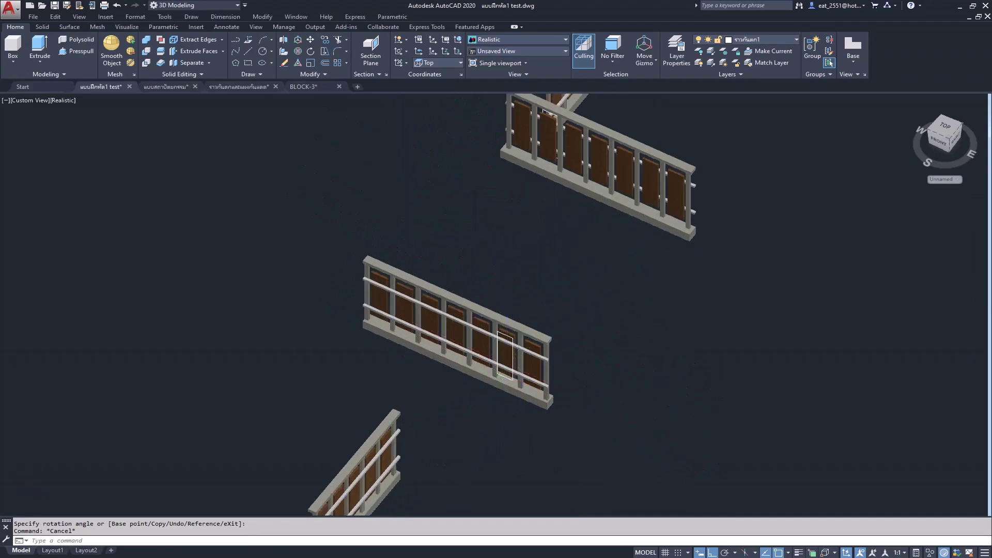
scroll(505, 357, up, 3)
scroll(518, 339, down, 1)
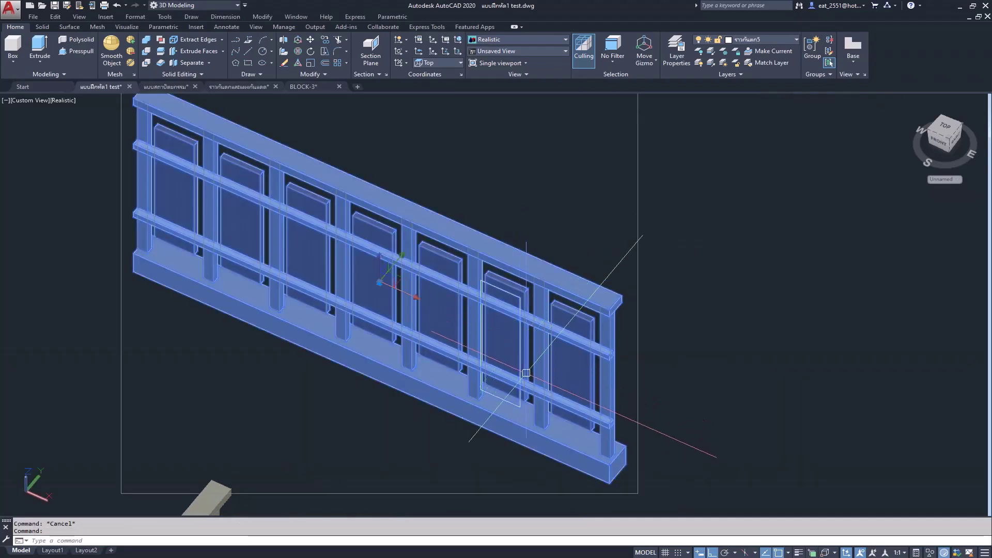
scroll(532, 339, down, 3)
Copy the middle railing panel from its corner to the balcony column corner, then end COPY
click(540, 315)
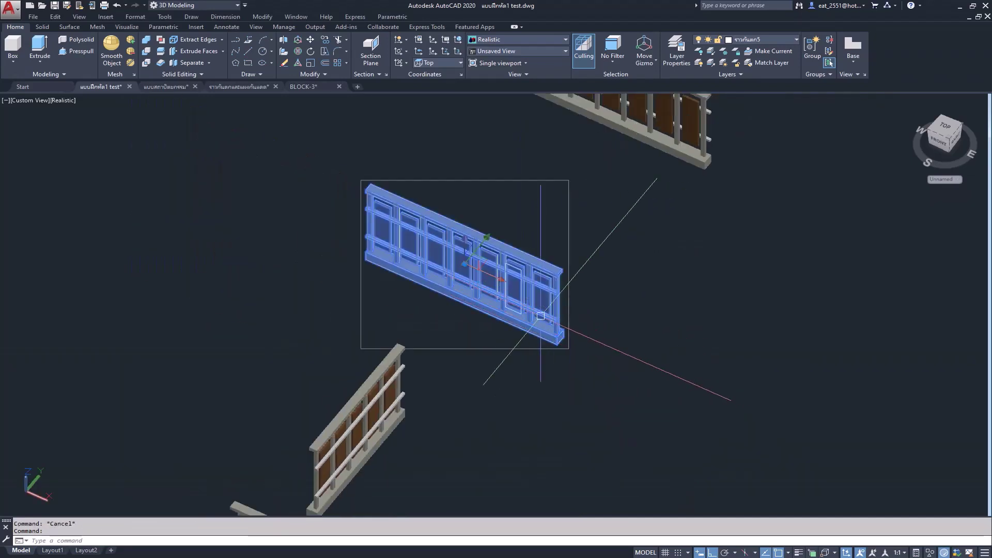
click(327, 44)
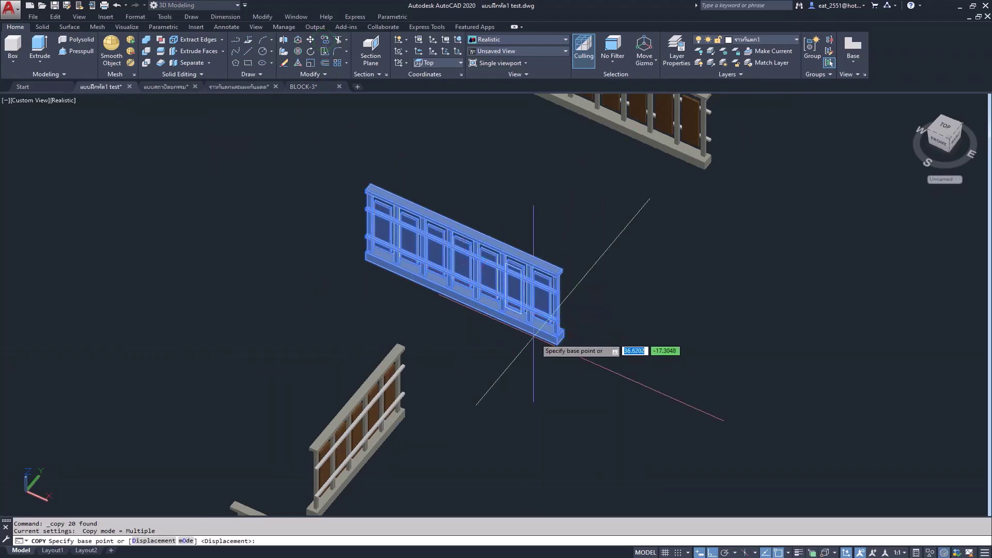
scroll(532, 344, up, 2)
scroll(553, 338, up, 2)
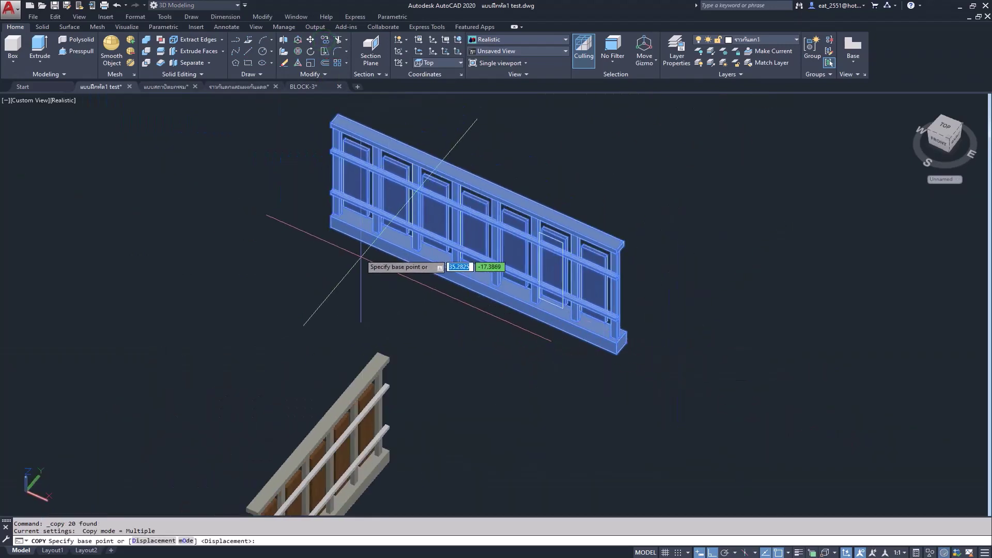
click(330, 209)
scroll(663, 341, down, 3)
scroll(663, 341, down, 3)
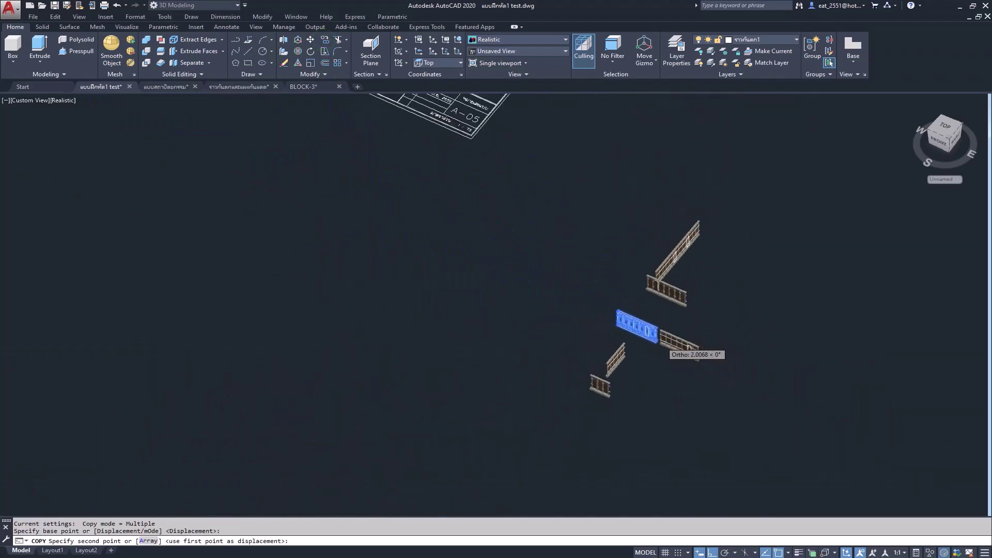
scroll(636, 315, down, 2)
scroll(610, 289, down, 1)
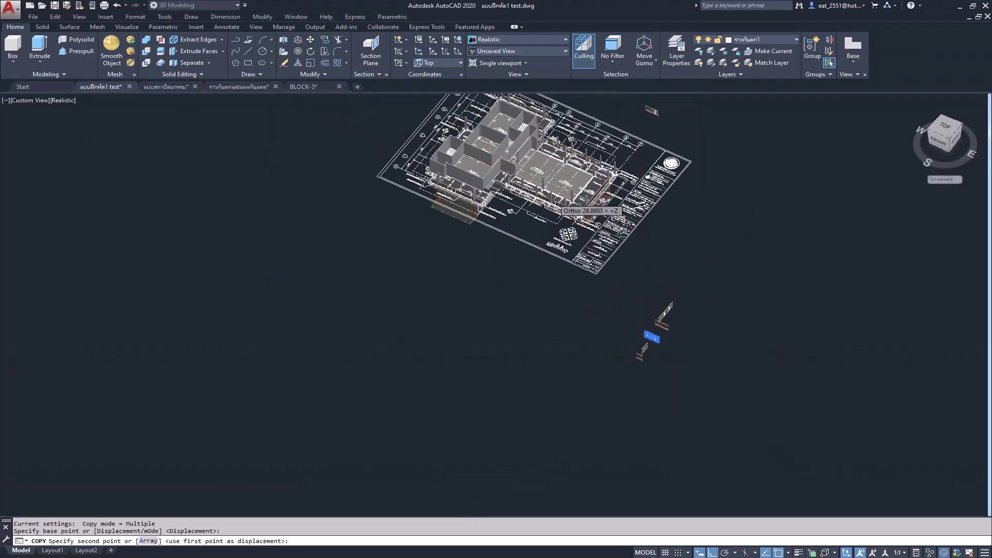
scroll(568, 228, up, 1)
scroll(516, 176, up, 1)
scroll(465, 140, up, 1)
scroll(433, 156, up, 1)
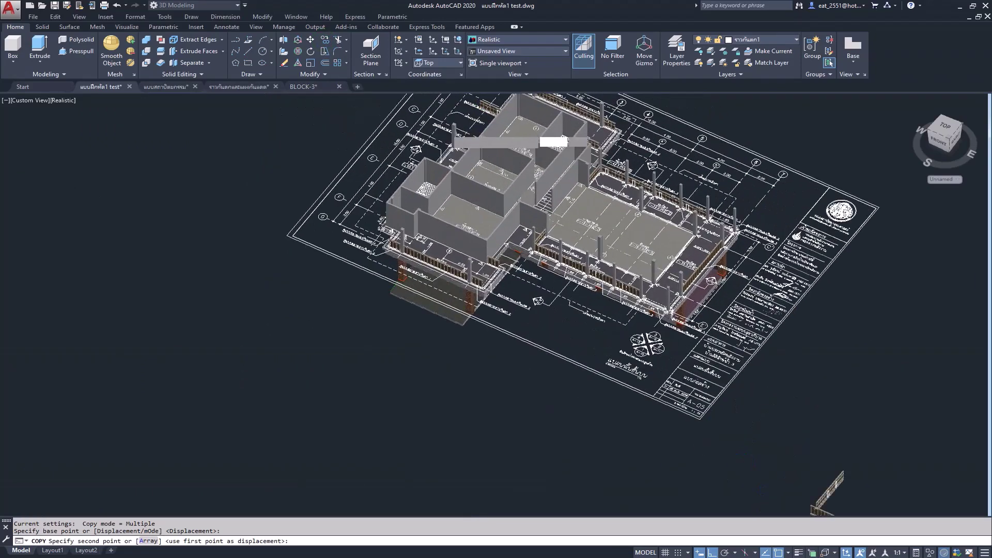
scroll(459, 156, up, 1)
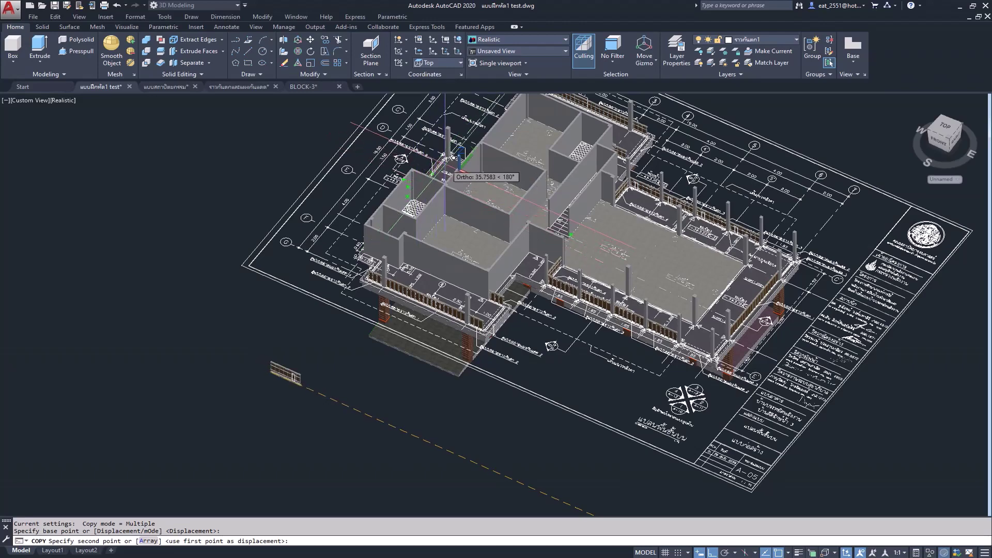
scroll(450, 163, up, 1)
scroll(449, 161, up, 1)
scroll(450, 159, up, 1)
scroll(449, 157, up, 2)
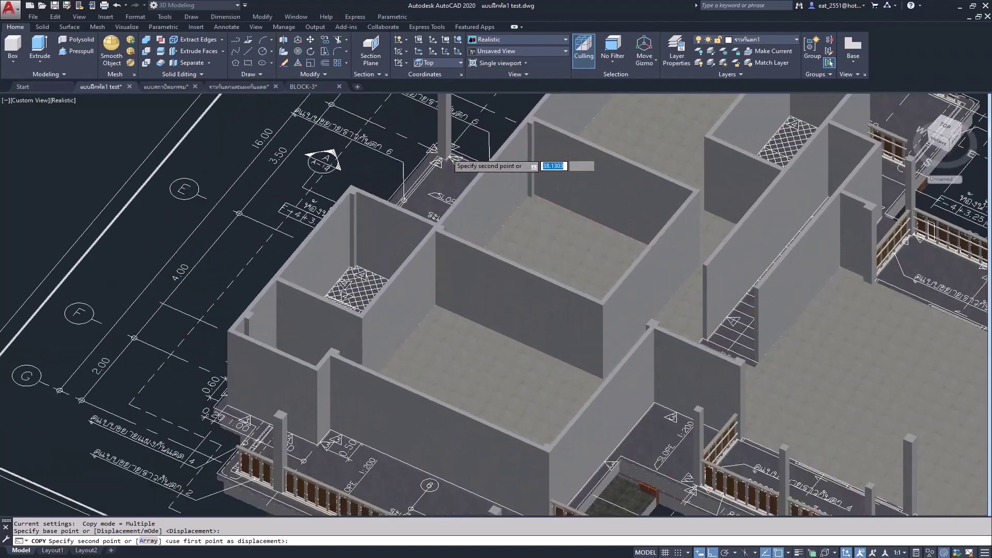
scroll(449, 157, up, 1)
scroll(452, 159, up, 1)
scroll(454, 154, up, 1)
scroll(457, 150, up, 1)
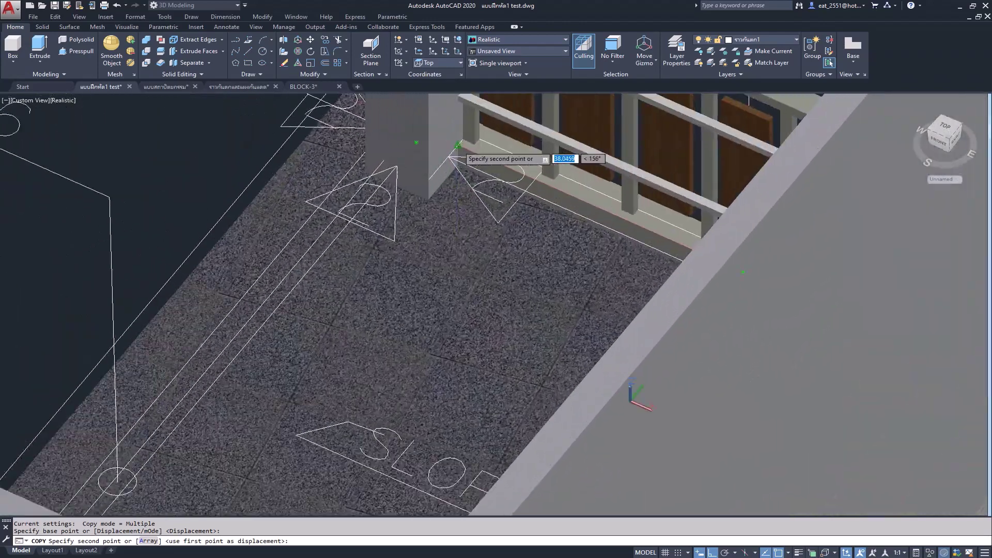
scroll(457, 149, up, 2)
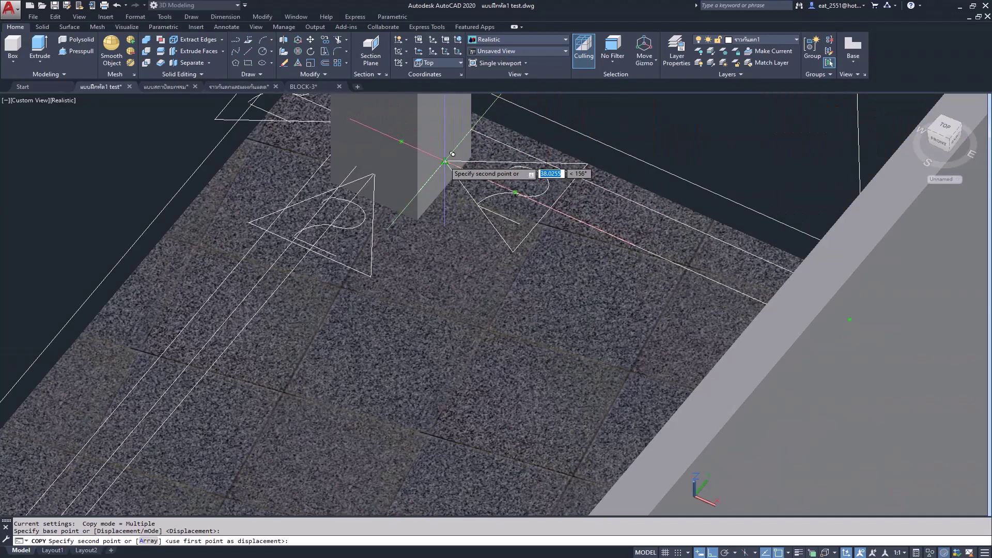
click(444, 161)
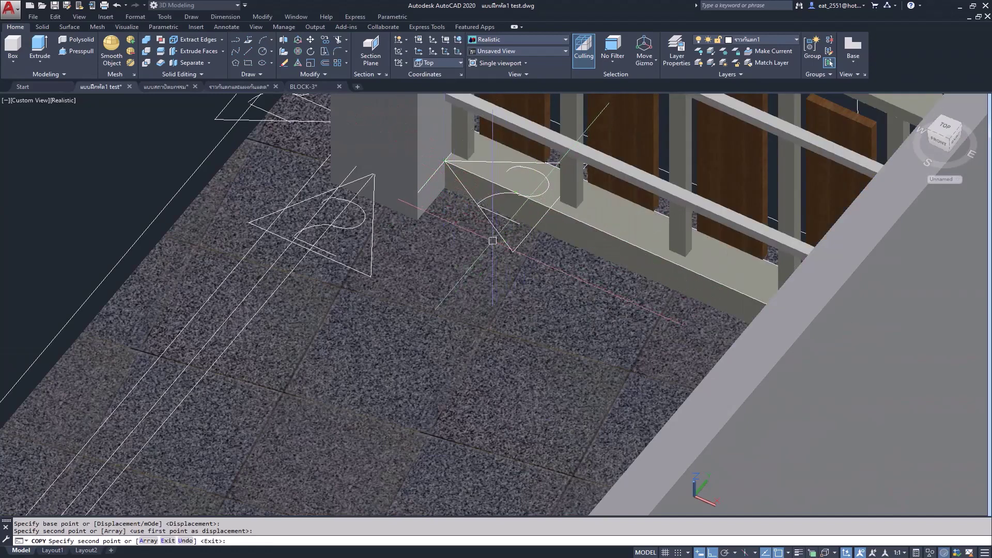
key(Escape)
Zoom in and out around the balcony to check the railing placement
scroll(431, 182, down, 3)
scroll(430, 182, down, 2)
scroll(430, 182, down, 2)
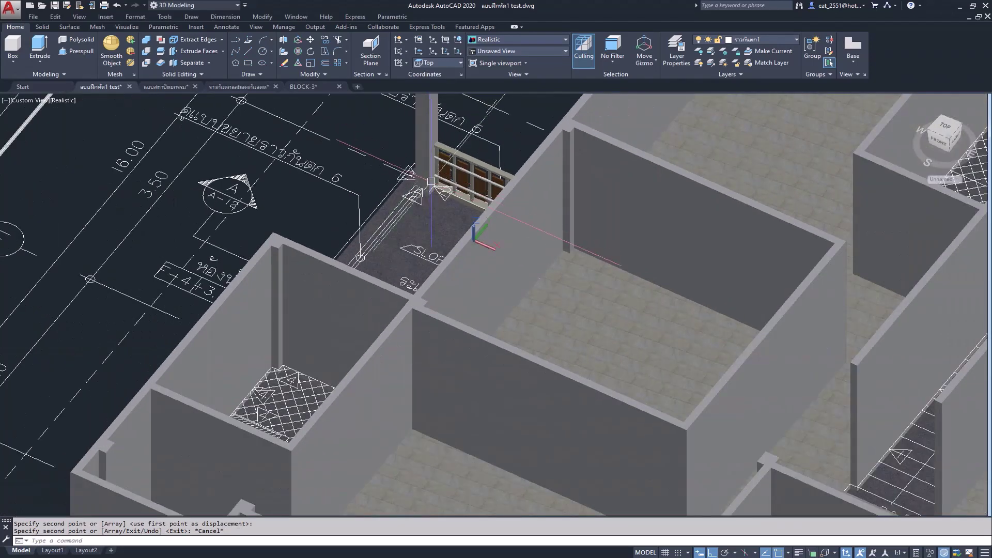
scroll(445, 153, down, 2)
scroll(445, 154, down, 2)
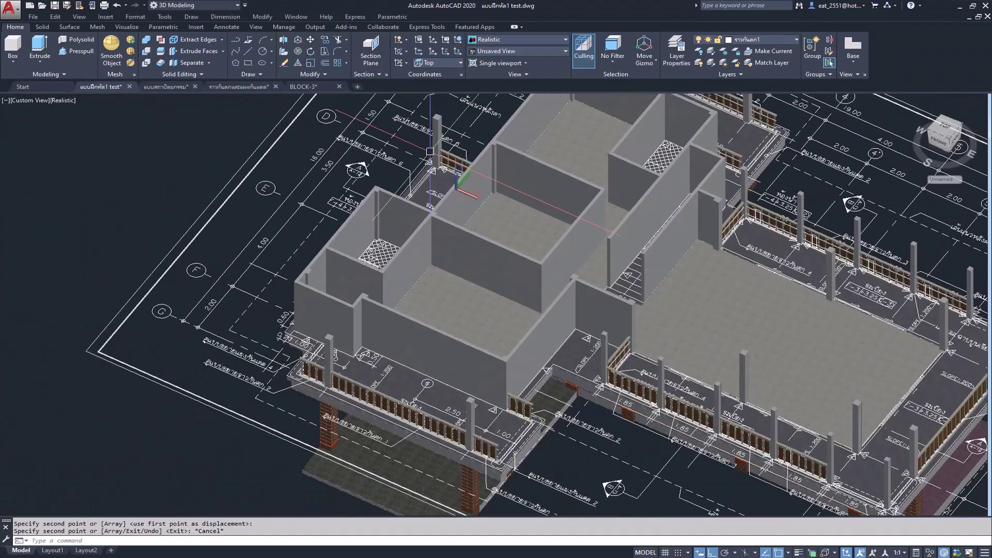
scroll(434, 168, up, 2)
scroll(438, 168, up, 2)
scroll(441, 169, up, 2)
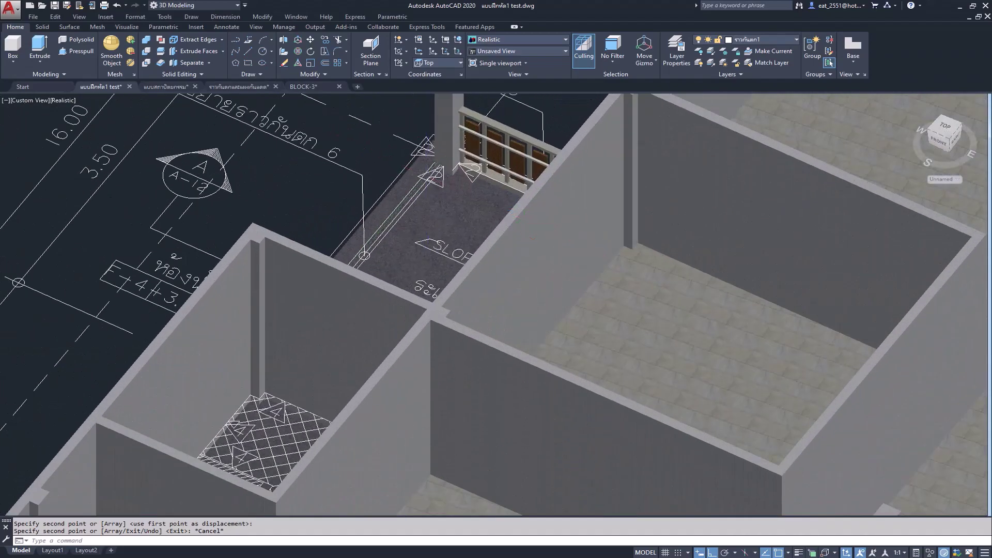
scroll(445, 169, up, 2)
scroll(449, 143, down, 3)
scroll(449, 143, down, 2)
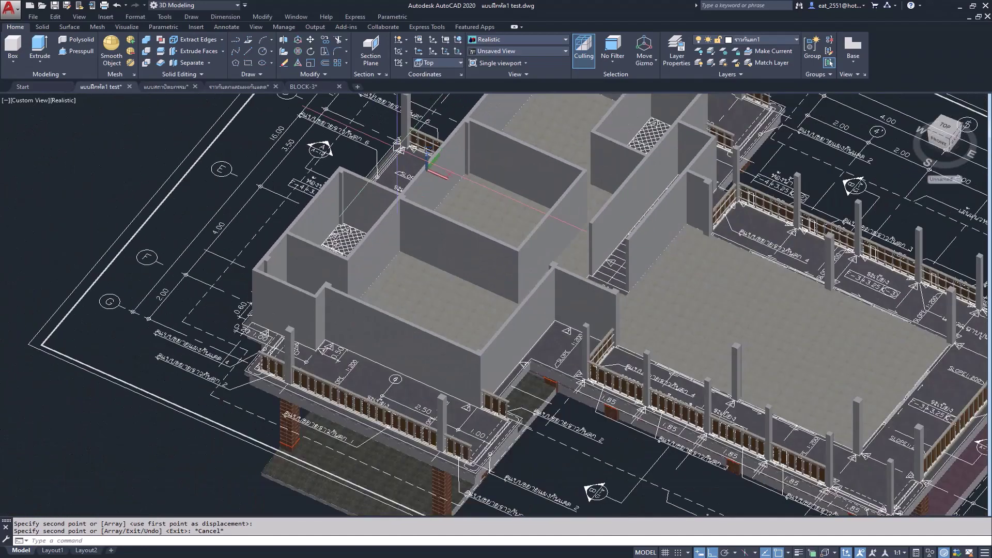
scroll(449, 142, down, 1)
scroll(343, 96, down, 2)
scroll(344, 96, down, 1)
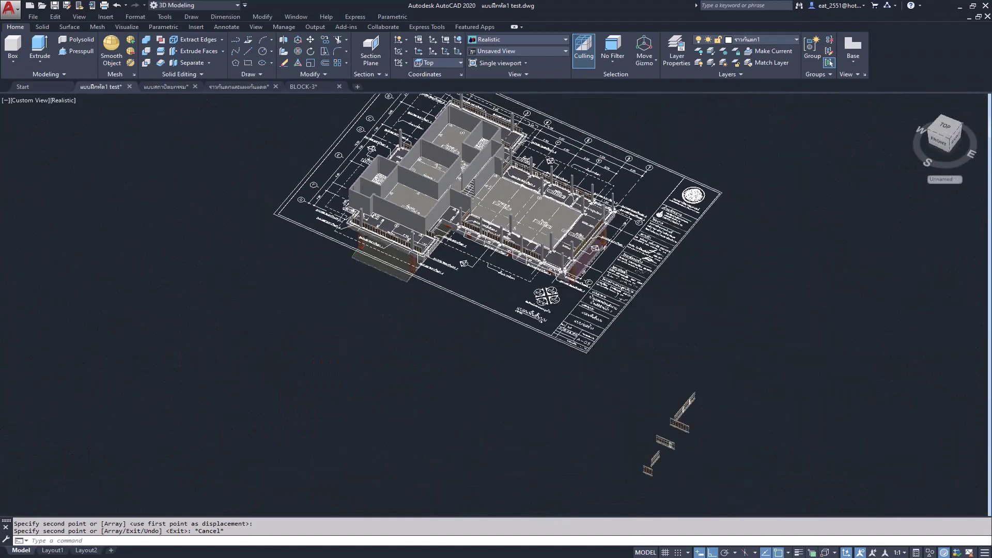
scroll(646, 356, up, 1)
scroll(651, 356, up, 2)
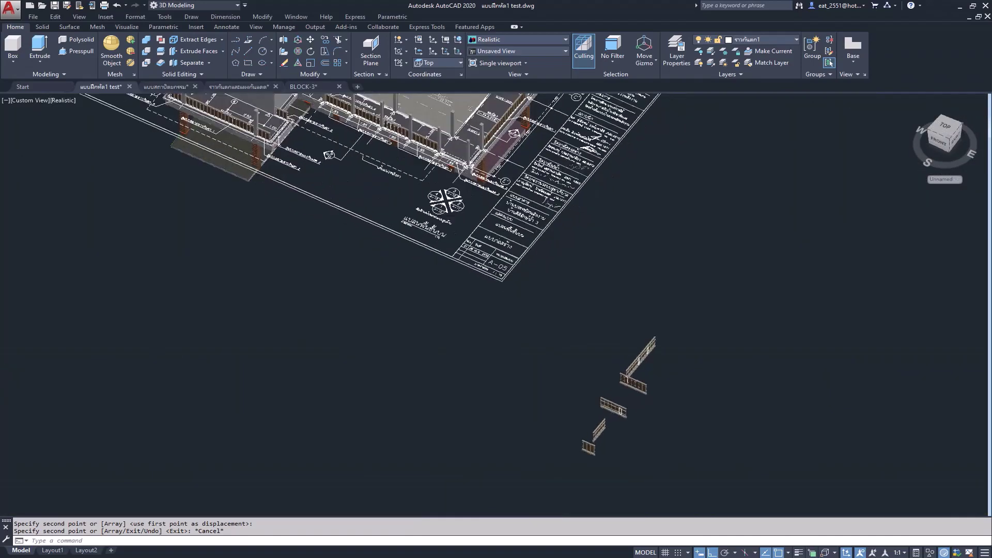
scroll(657, 356, up, 2)
scroll(658, 356, up, 1)
scroll(657, 355, up, 2)
Copy the sloped railing panel from its end point onto the balcony edge beside the sloped floor
click(631, 272)
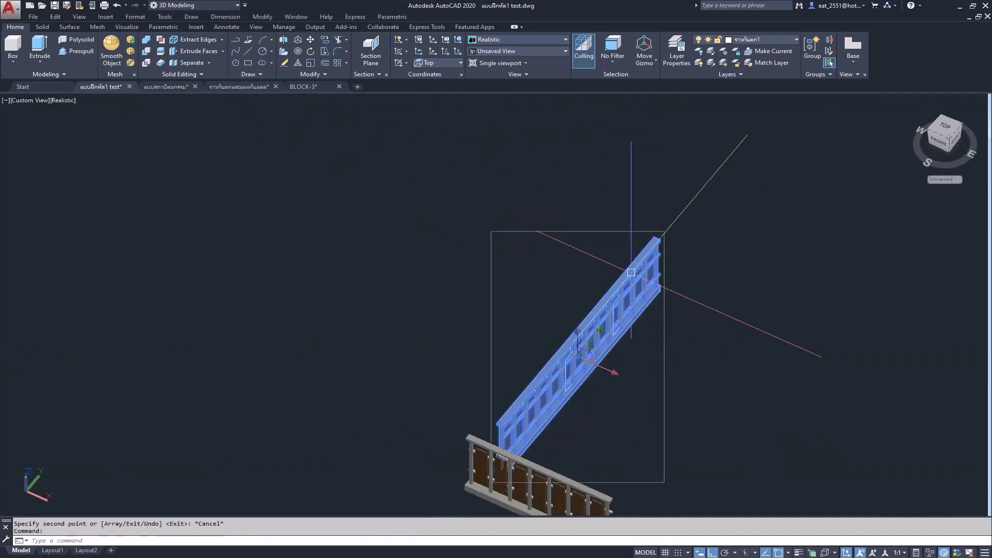
click(326, 41)
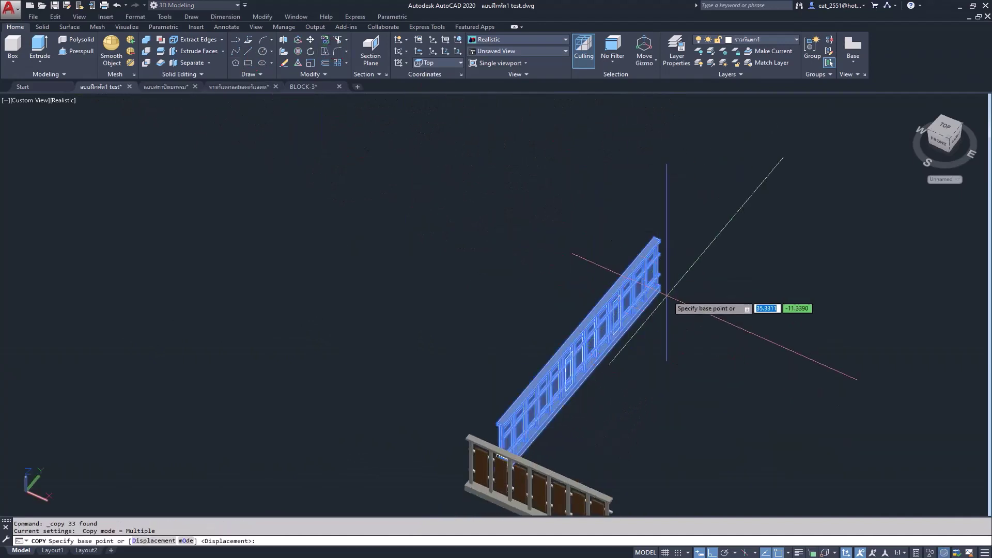
scroll(674, 297, up, 2)
scroll(659, 294, up, 2)
click(641, 279)
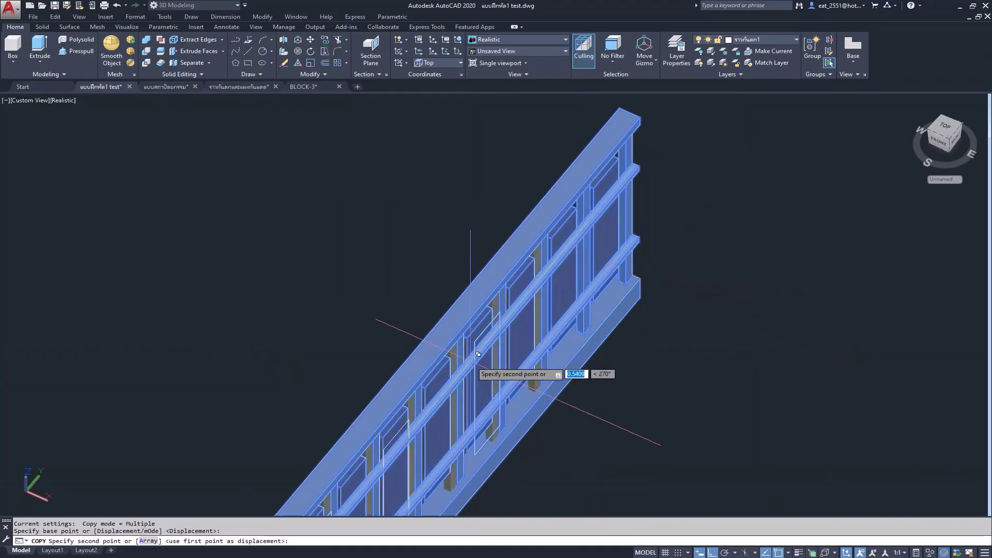
scroll(594, 343, down, 3)
scroll(615, 336, down, 2)
scroll(587, 342, down, 1)
scroll(584, 336, down, 2)
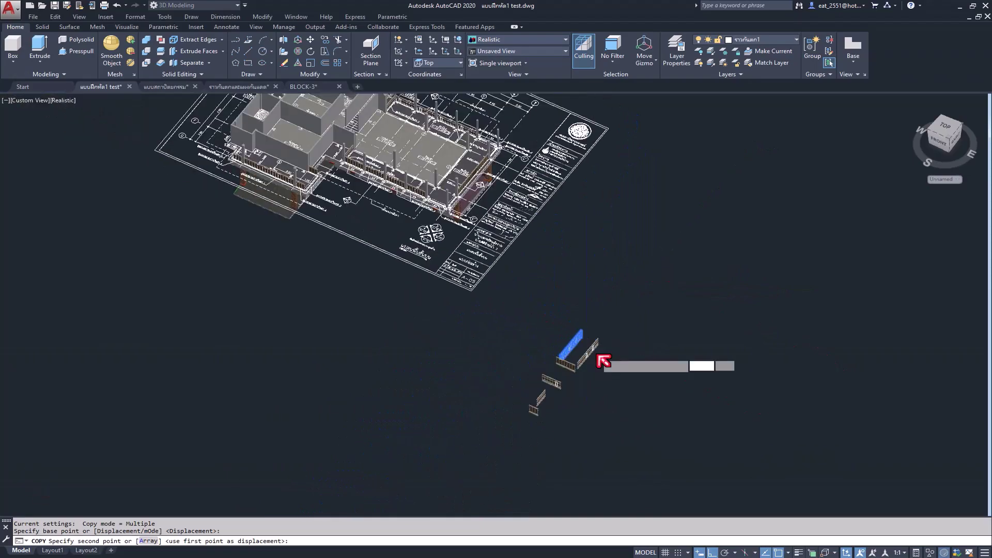
scroll(598, 357, down, 1)
scroll(413, 181, up, 1)
scroll(403, 176, up, 1)
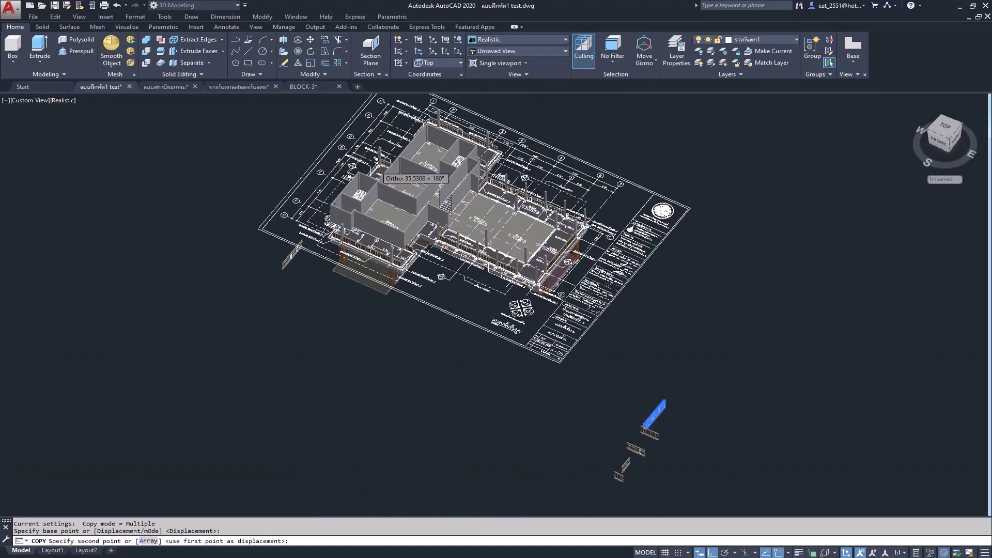
scroll(393, 167, up, 1)
scroll(382, 160, up, 1)
scroll(384, 170, up, 1)
scroll(397, 173, up, 1)
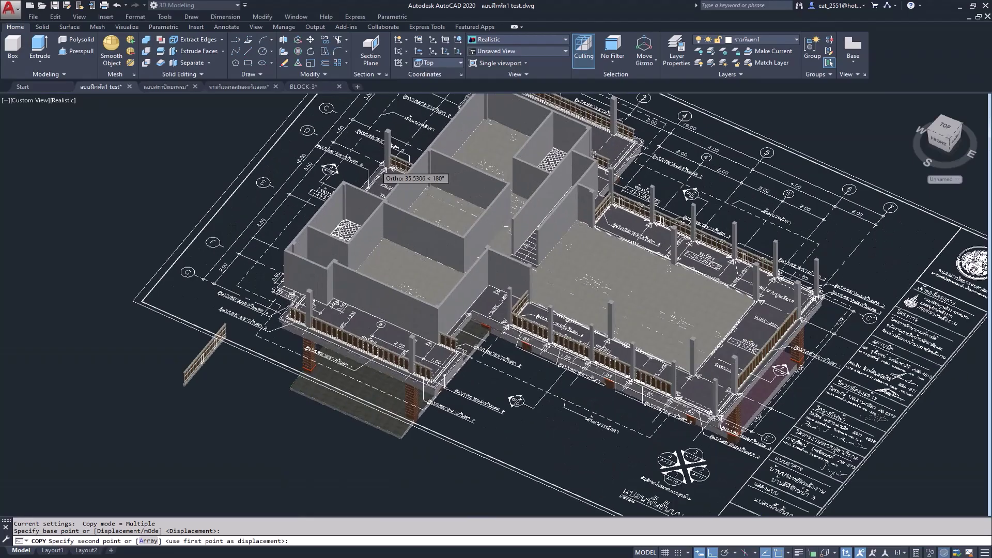
scroll(413, 176, up, 1)
scroll(426, 178, up, 1)
scroll(432, 178, up, 1)
scroll(408, 173, up, 1)
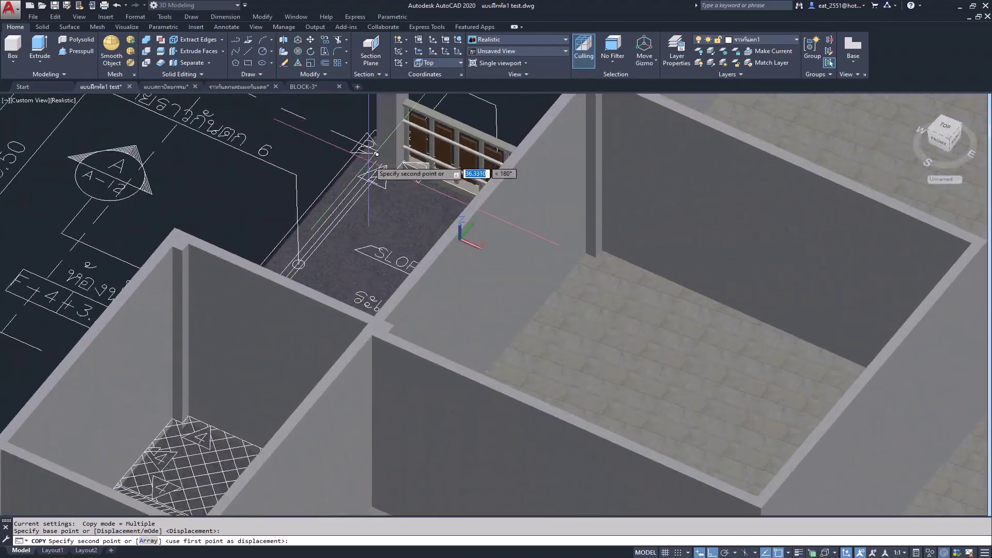
scroll(393, 170, up, 1)
scroll(385, 168, up, 1)
scroll(387, 171, up, 1)
scroll(390, 173, up, 1)
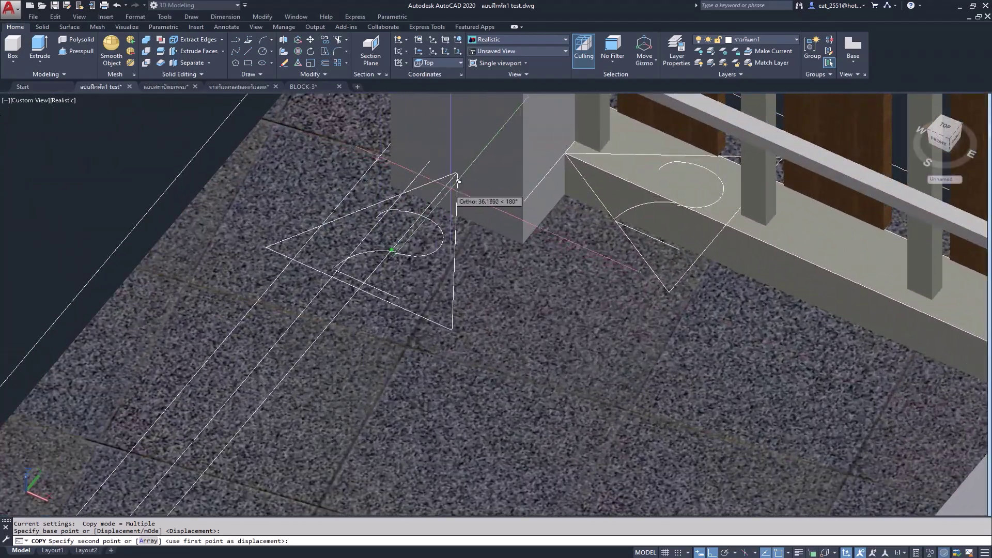
scroll(398, 176, down, 5)
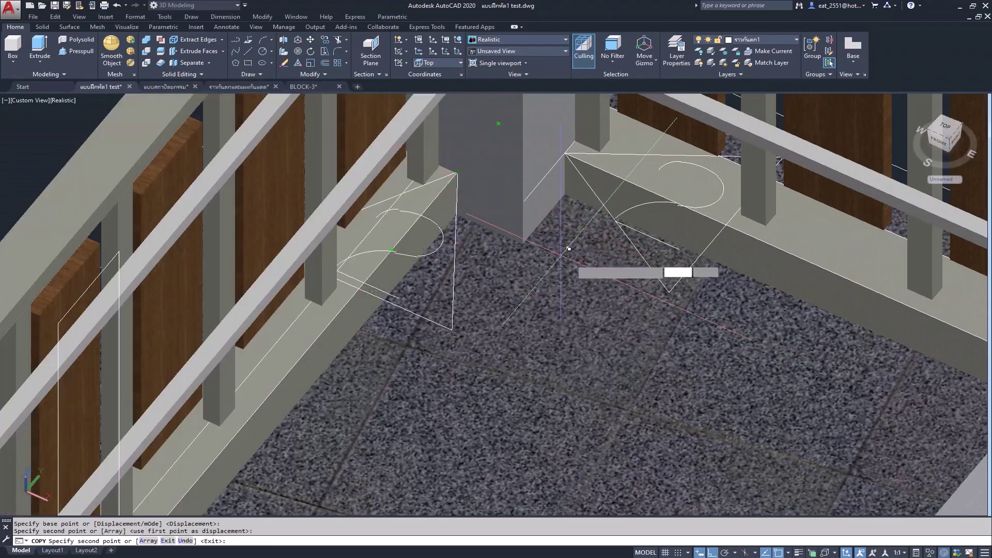
End the copy command and zoom out to show the whole house model
key(Escape)
scroll(435, 228, up, 2)
scroll(435, 227, down, 2)
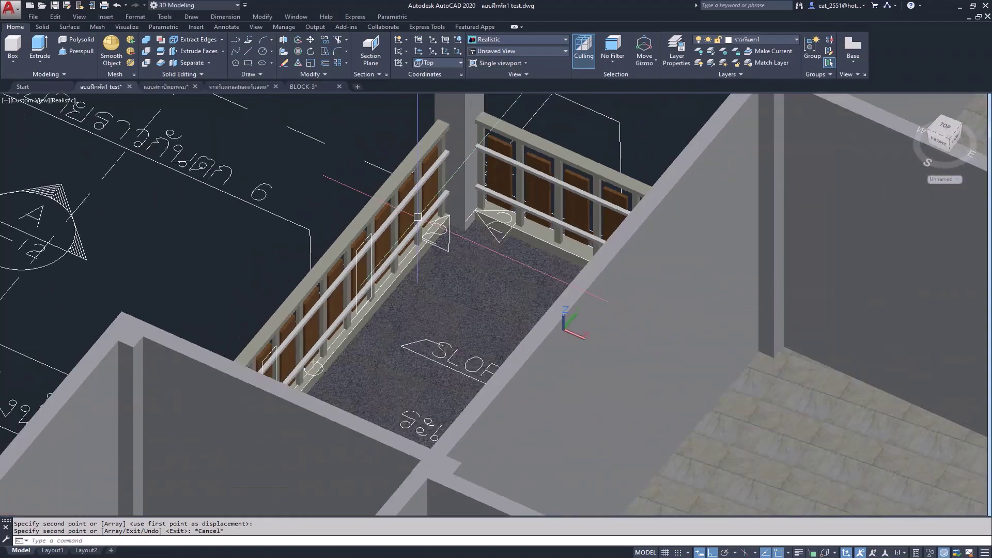
scroll(435, 227, down, 2)
scroll(435, 227, down, 1)
scroll(435, 227, down, 1)
scroll(414, 215, down, 2)
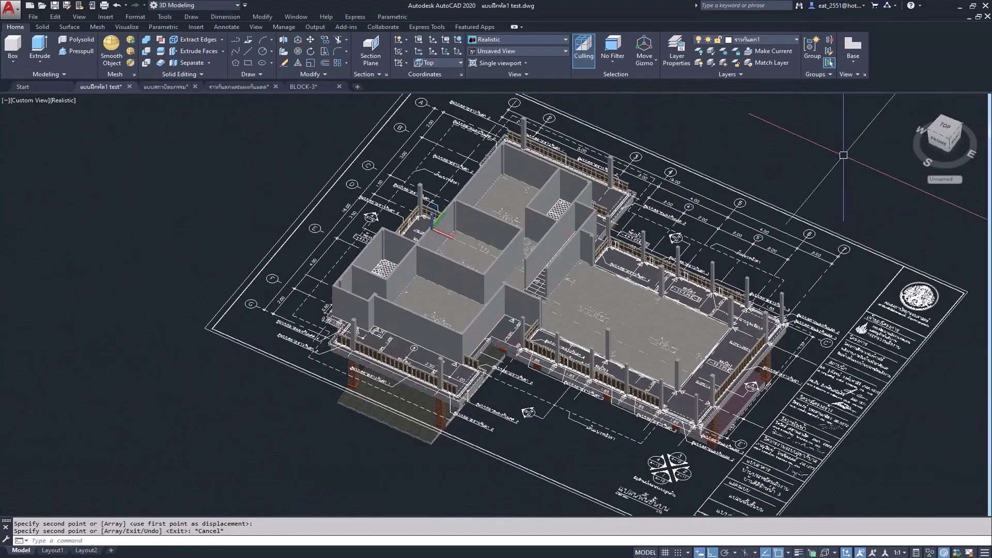
Freeze the 2D floor-plan layer lying beneath the 3D house model
click(790, 40)
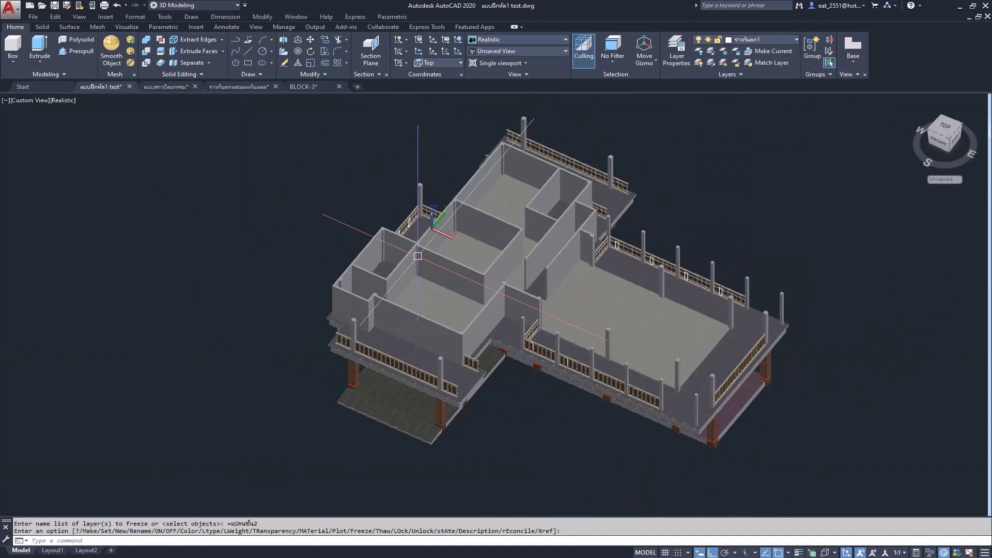
scroll(561, 419, up, 2)
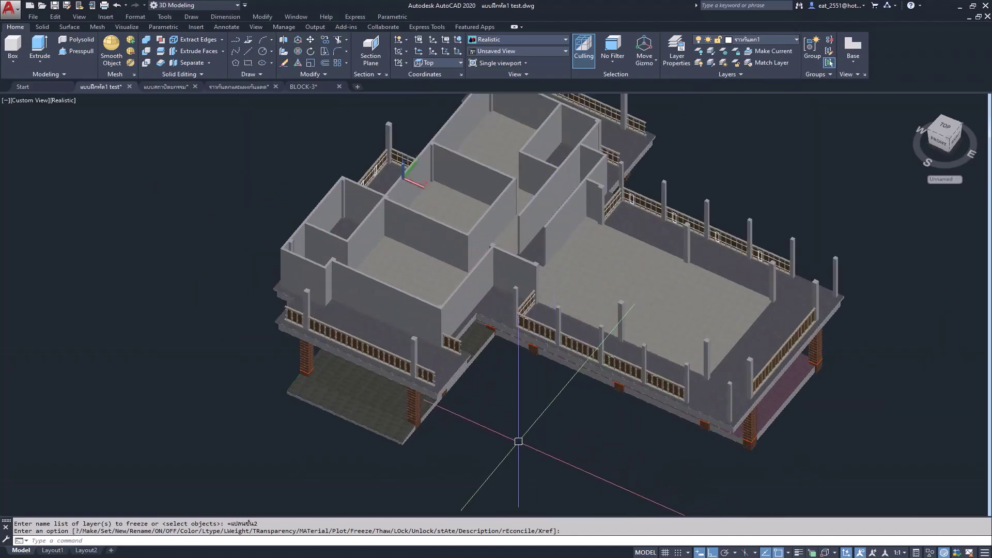
scroll(690, 223, up, 3)
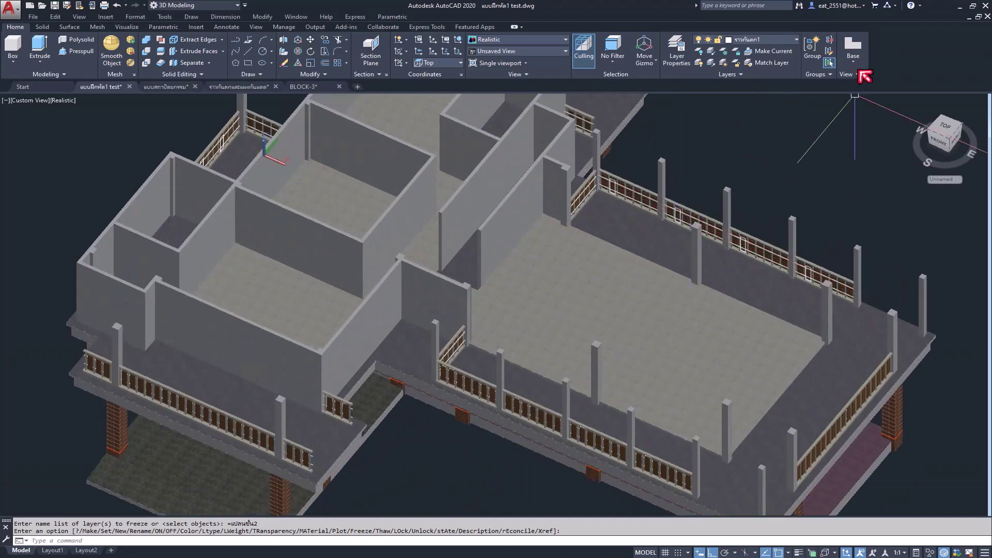
scroll(678, 214, up, 2)
scroll(678, 214, up, 3)
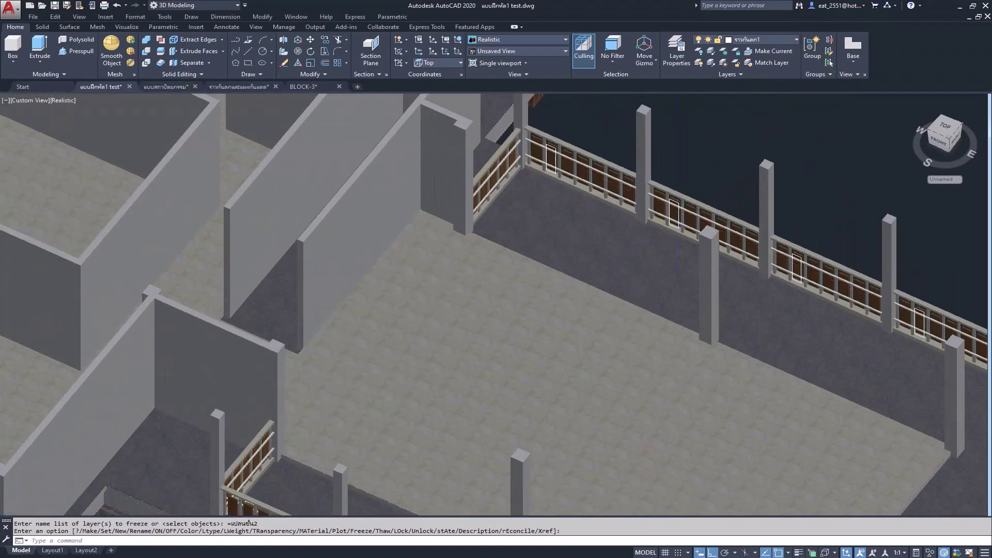
scroll(678, 215, up, 3)
Erase two stray duplicate railing panels along the balcony edge
key(Return)
scroll(674, 214, up, 2)
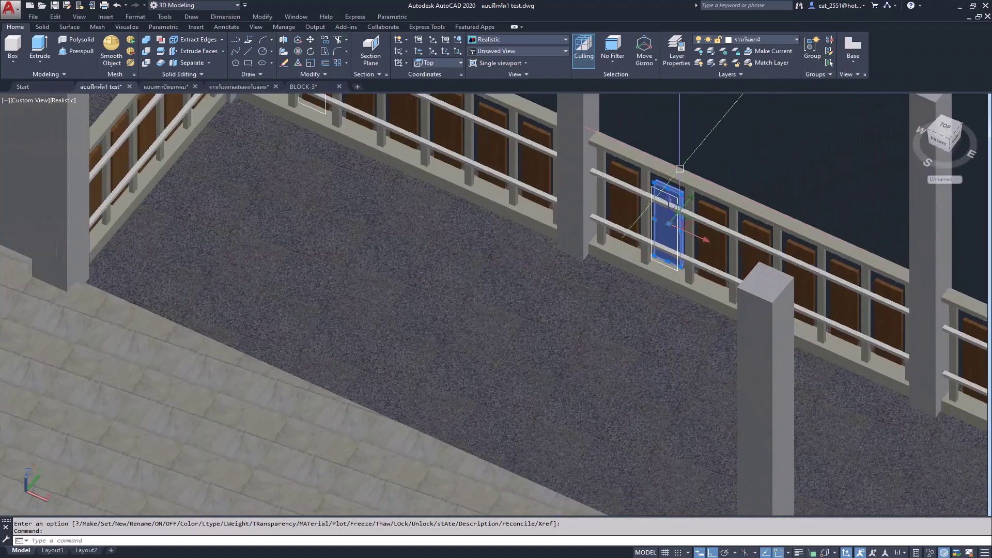
scroll(667, 215, up, 2)
scroll(651, 196, up, 2)
key(Escape)
click(648, 191)
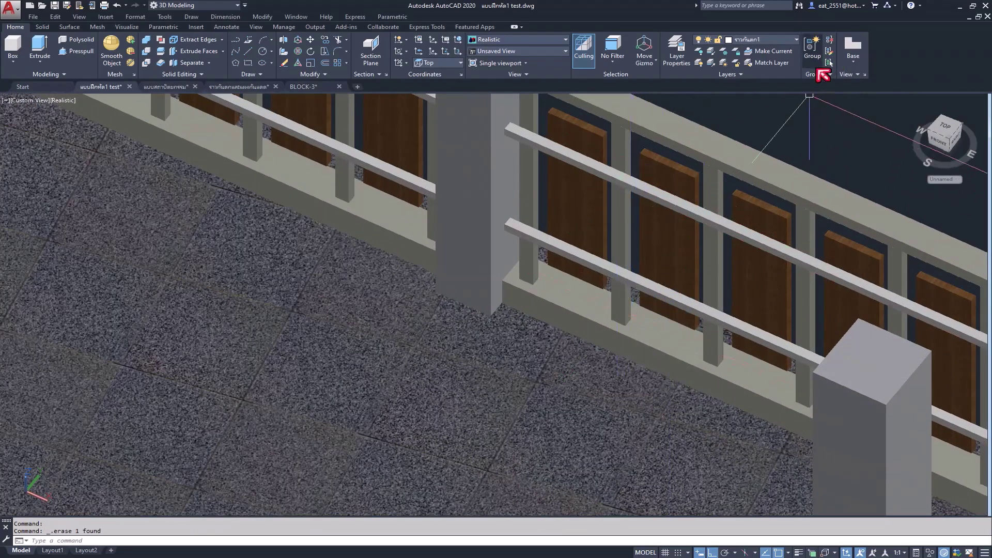
scroll(532, 355, down, 5)
scroll(327, 261, up, 2)
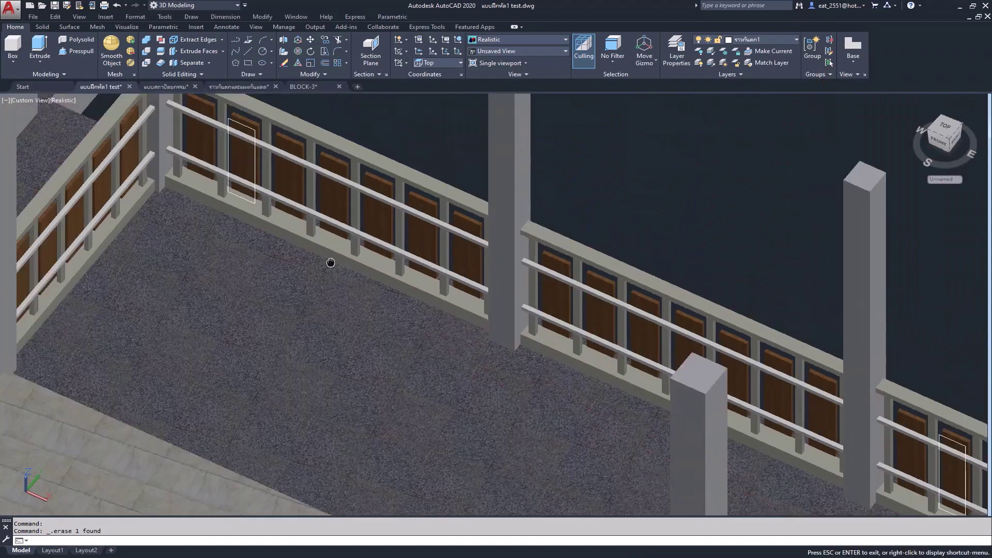
scroll(327, 261, up, 2)
scroll(306, 252, up, 2)
click(306, 245)
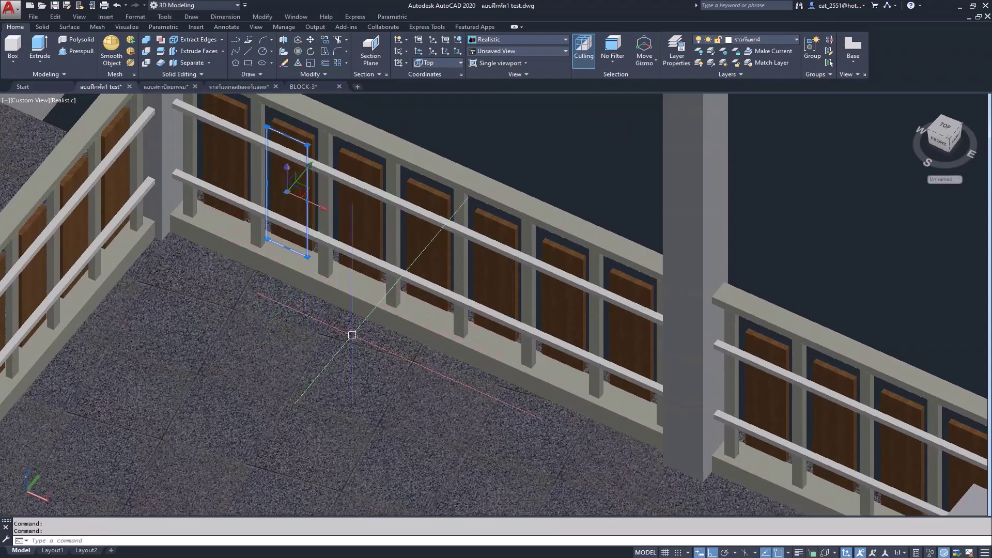
key(Delete)
Remove the stray panel outline on the next balcony railing run
scroll(493, 189, down, 5)
scroll(494, 189, up, 1)
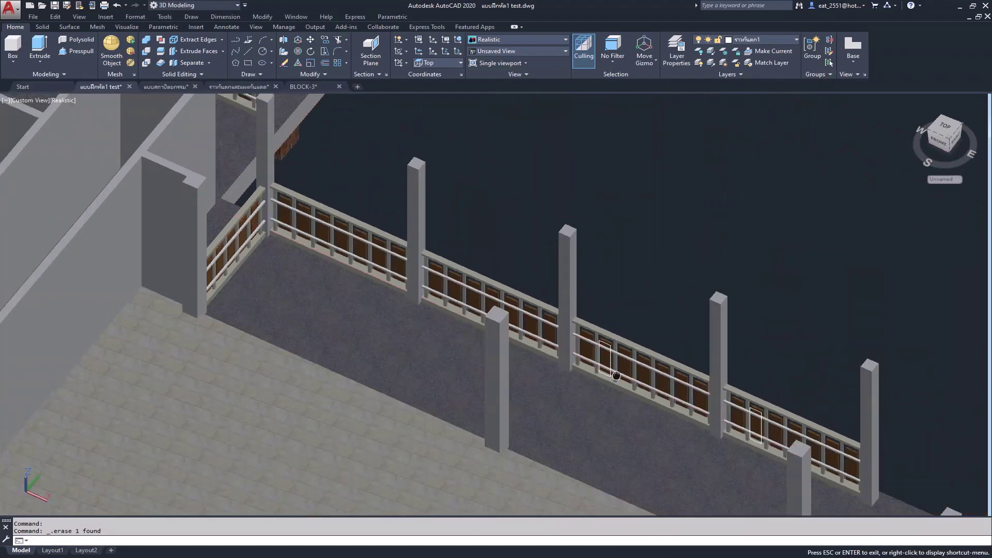
middle_drag(494, 258, 396, 259)
scroll(396, 259, up, 3)
scroll(649, 334, up, 2)
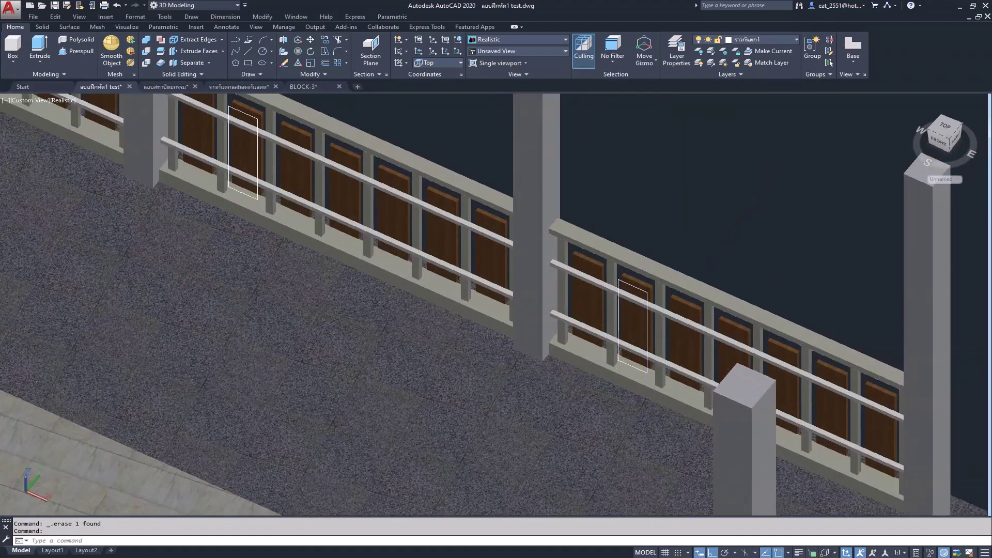
scroll(638, 398, up, 1)
scroll(626, 354, up, 1)
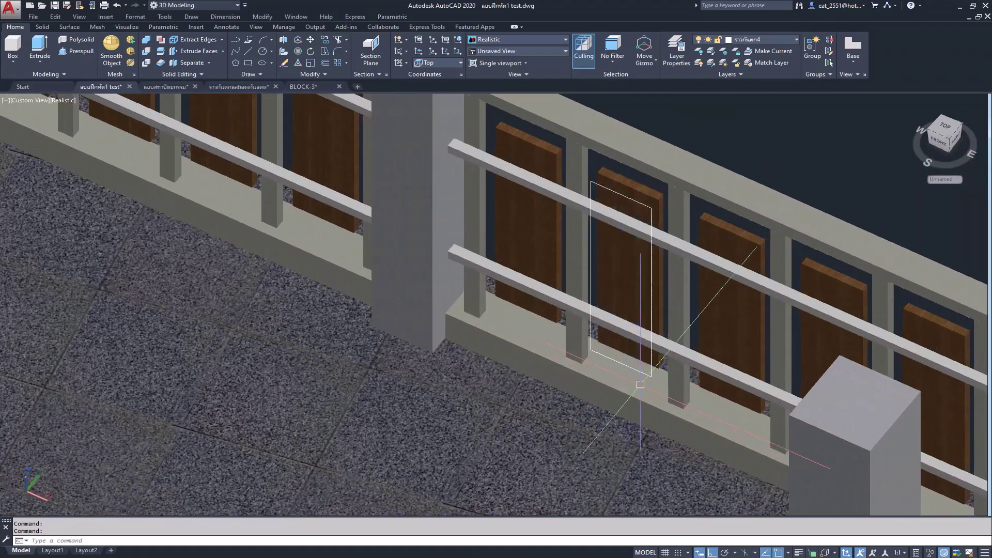
key(Escape)
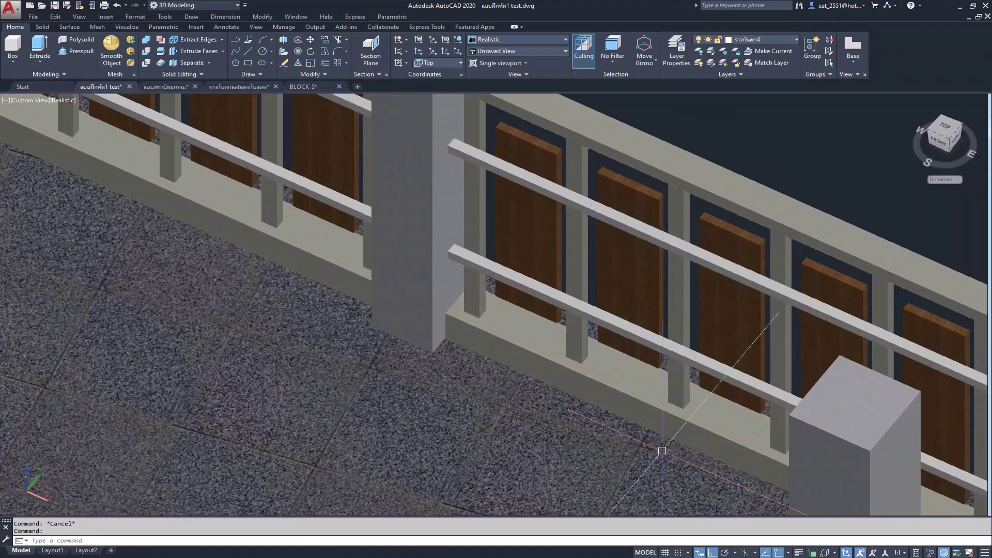
scroll(706, 137, down, 3)
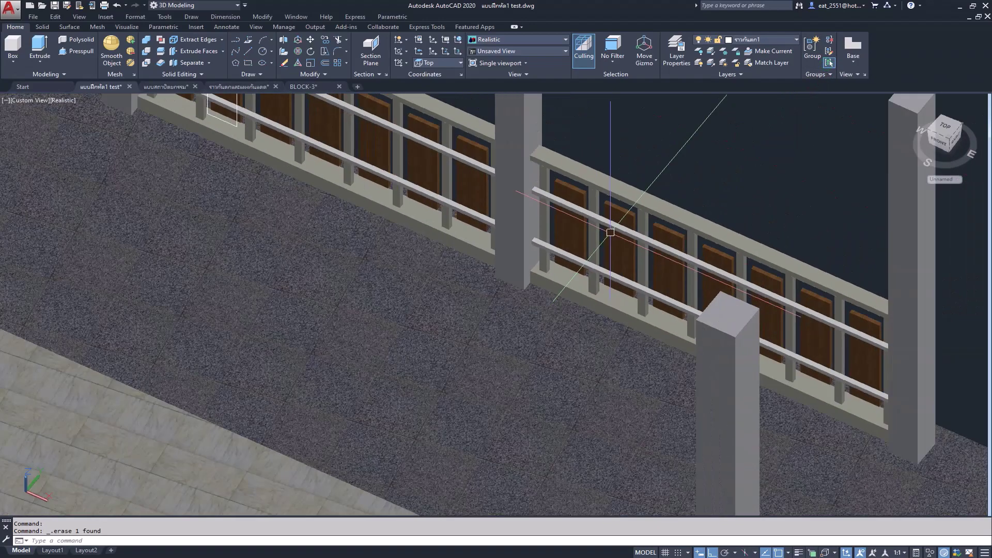
scroll(671, 170, down, 2)
scroll(646, 216, down, 2)
scroll(667, 331, down, 2)
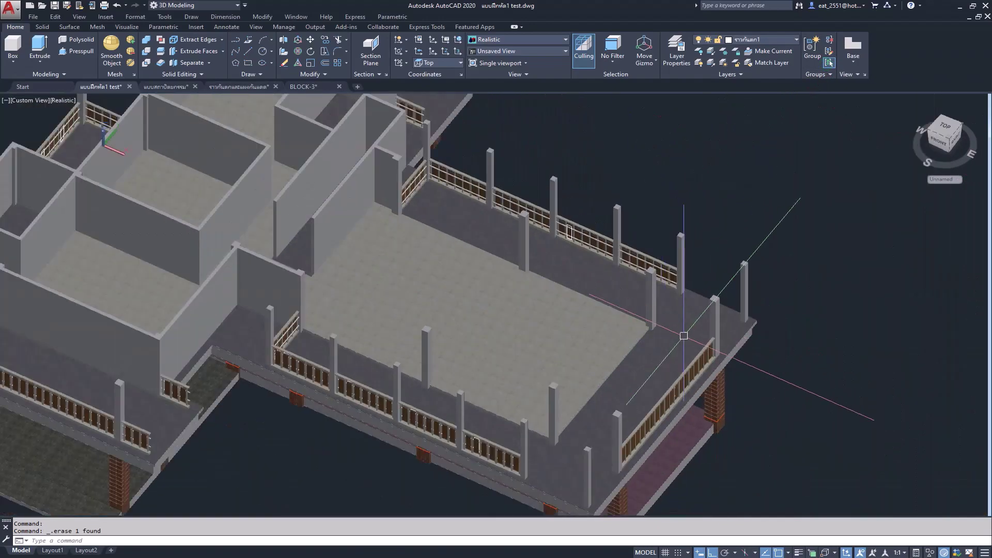
scroll(733, 243, down, 3)
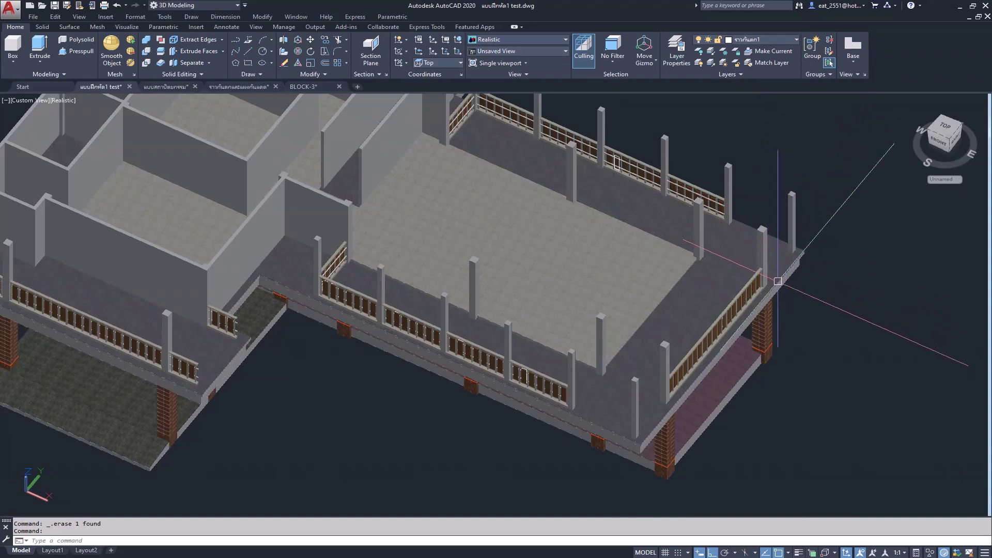
scroll(762, 212, up, 3)
middle_drag(648, 404, 702, 368)
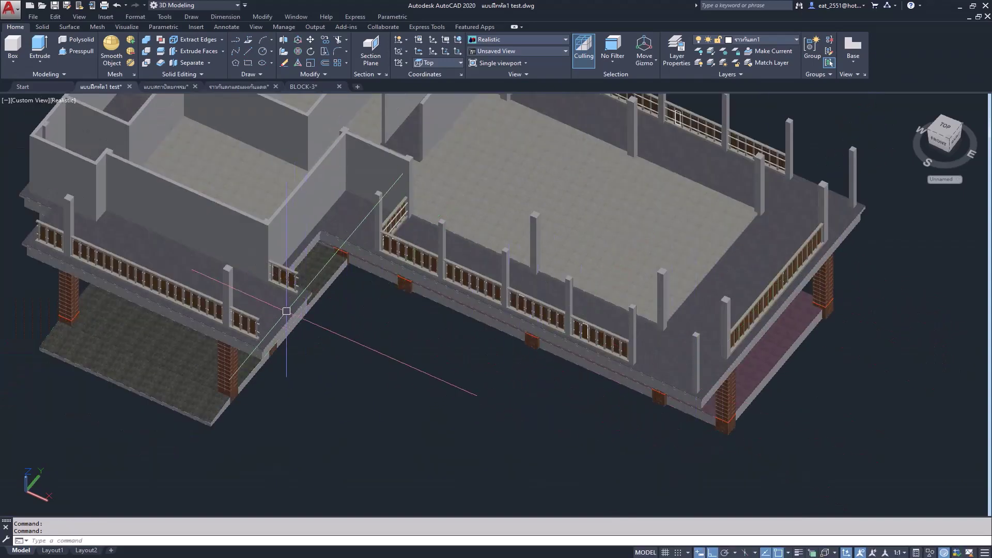
mouse_move(266, 365)
shift+middle_down()
mouse_move(367, 310)
mouse_move(403, 308)
shift+middle_up()
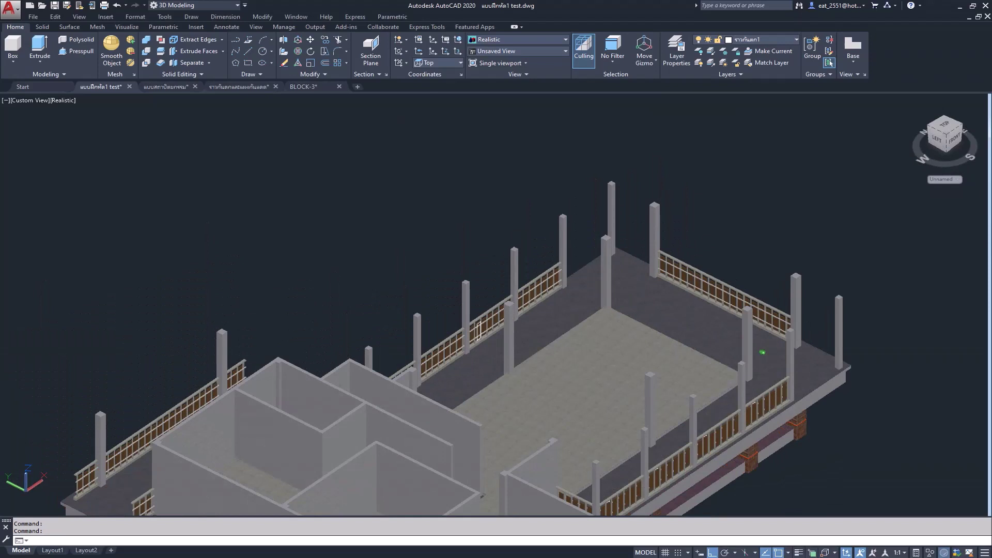
scroll(661, 371, down, 2)
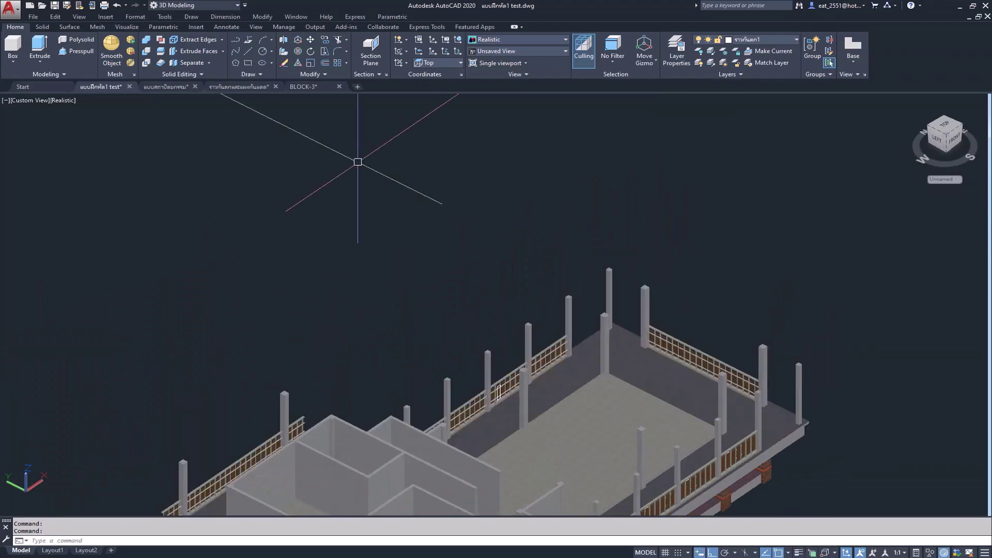
scroll(350, 422, down, 2)
scroll(350, 422, down, 2)
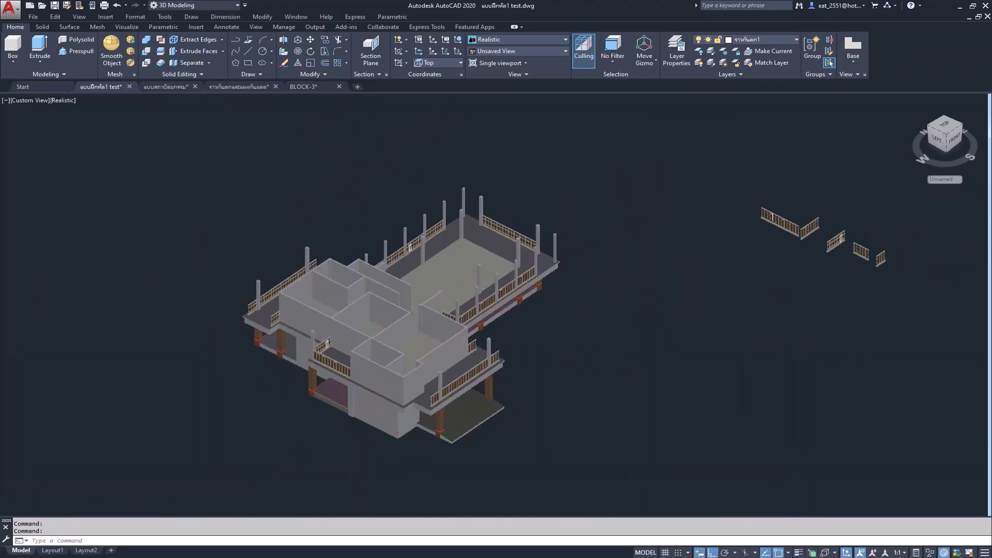
scroll(369, 402, up, 2)
scroll(369, 402, up, 2)
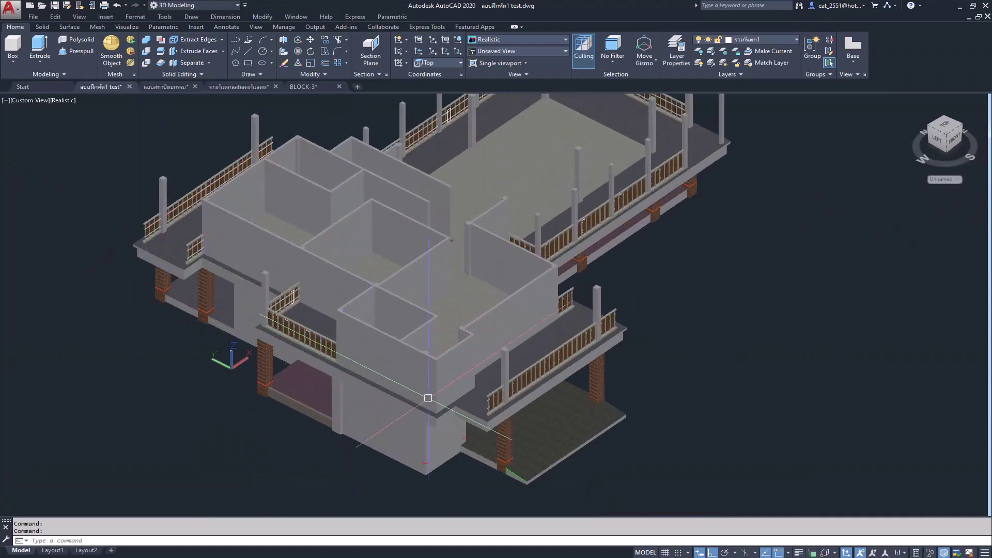
shift+middle_drag(434, 417, 543, 241)
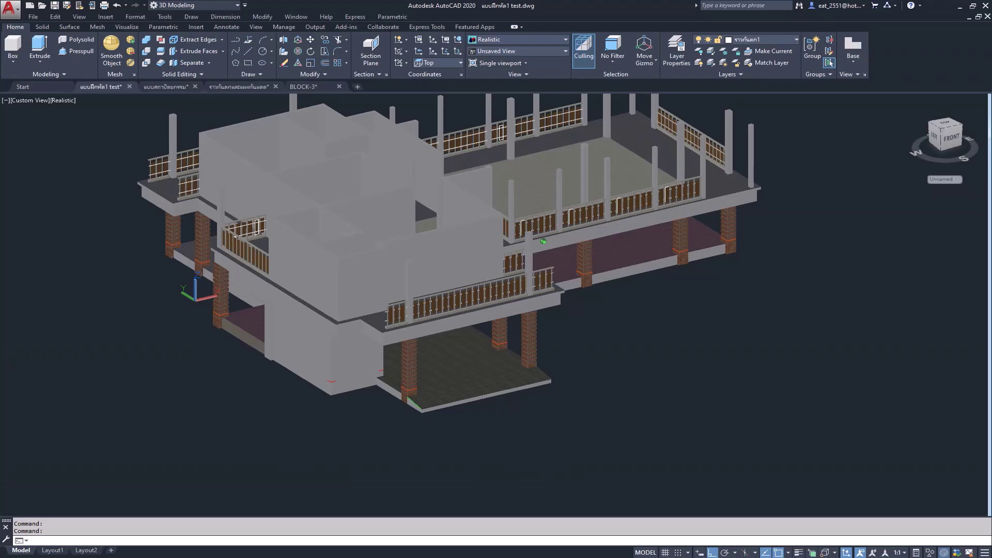
scroll(645, 389, down, 1)
scroll(561, 297, down, 1)
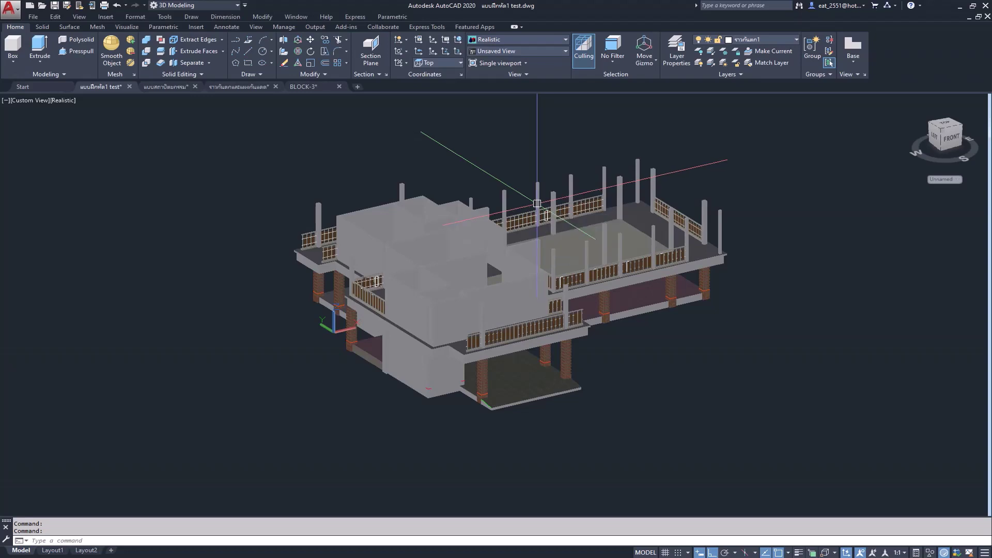
scroll(560, 268, up, 1)
scroll(565, 266, up, 1)
scroll(577, 266, up, 1)
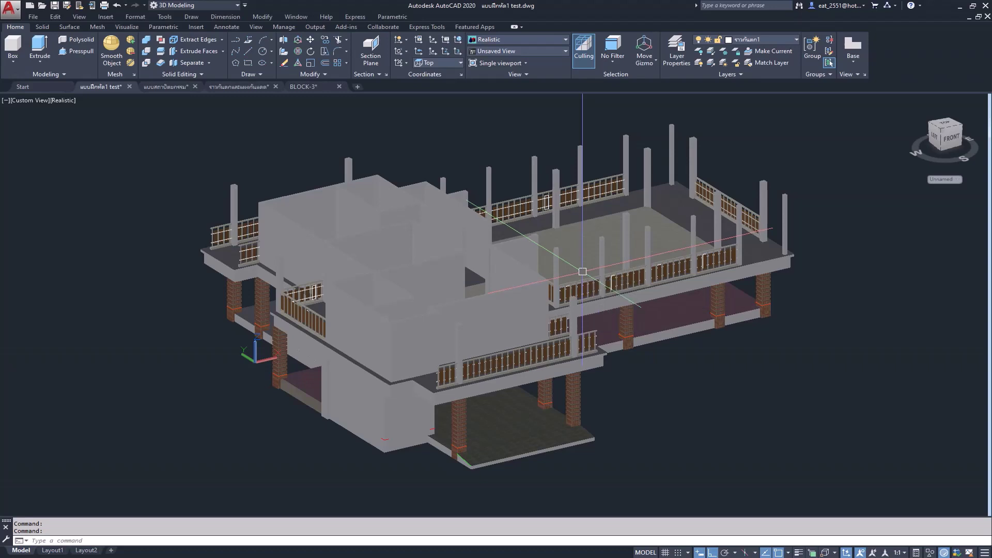
scroll(586, 334, up, 1)
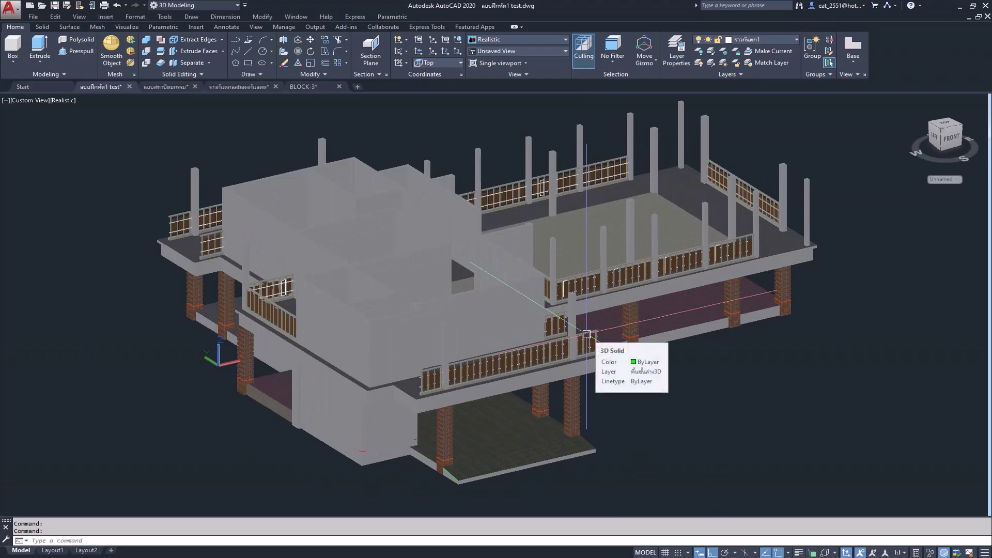